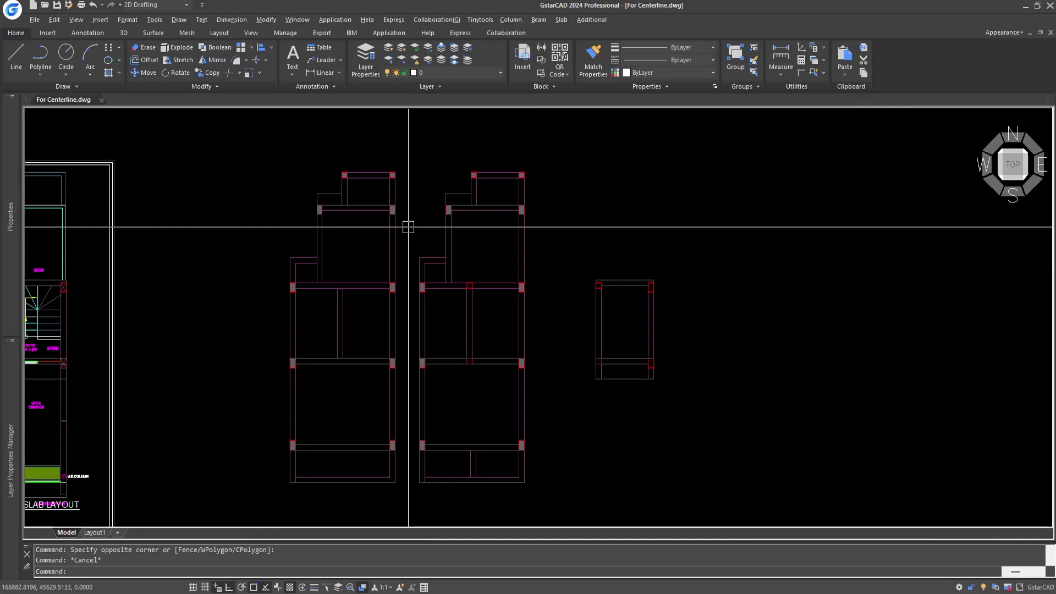
scroll(408, 227, down, 5)
scroll(255, 249, up, 6)
mouse_move(220, 296)
middle_down()
mouse_move(298, 358)
mouse_move(293, 348)
middle_up()
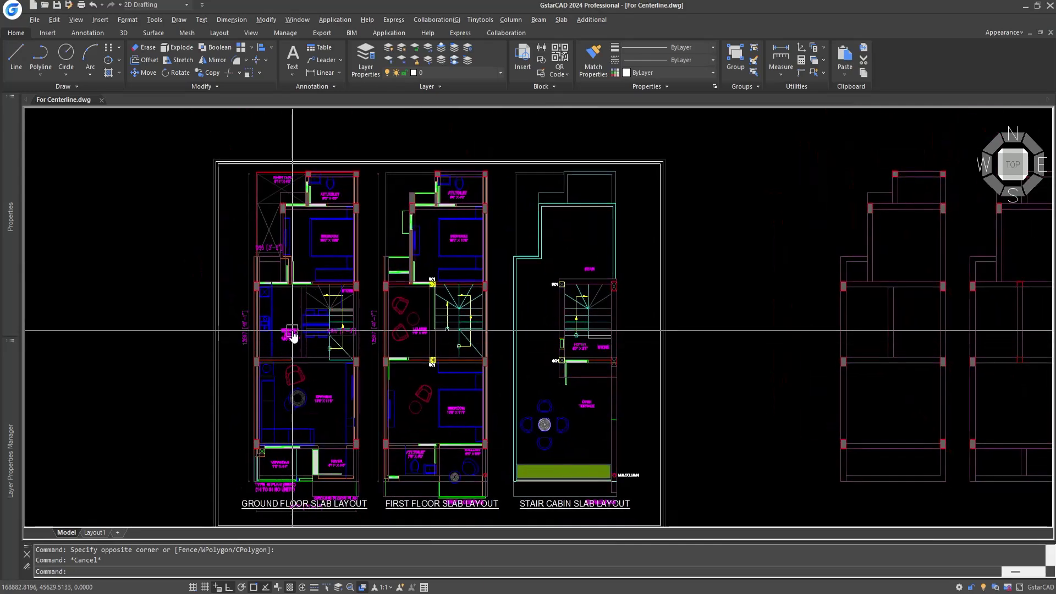
mouse_move(785, 311)
middle_down()
mouse_move(511, 324)
mouse_move(547, 377)
mouse_move(471, 323)
middle_up()
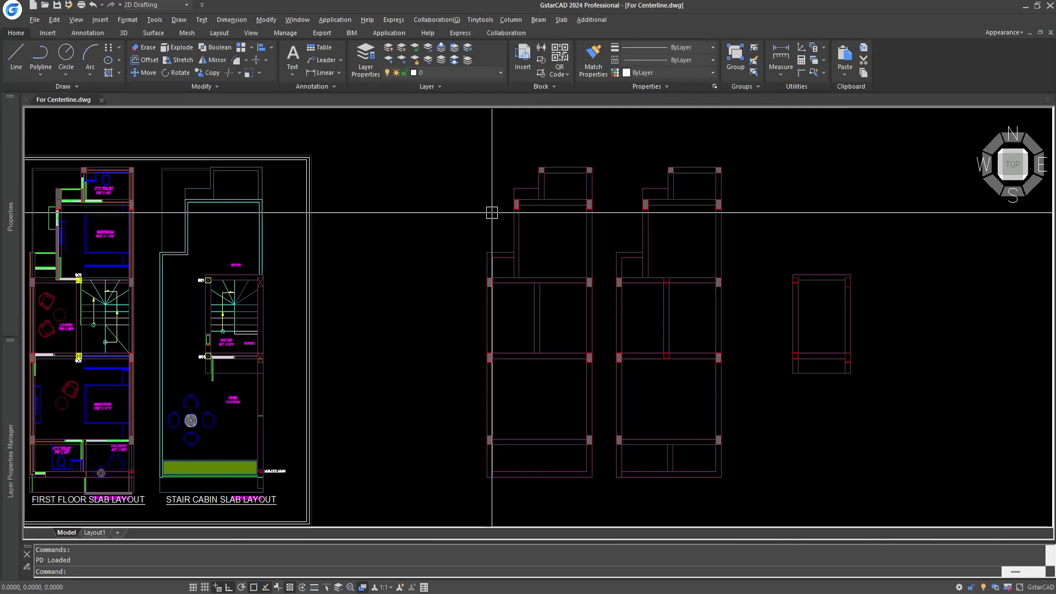
Isolate the S_COLUMN layer, using the outline of a column in the structural plan as the reference object
scroll(512, 207, up, 8)
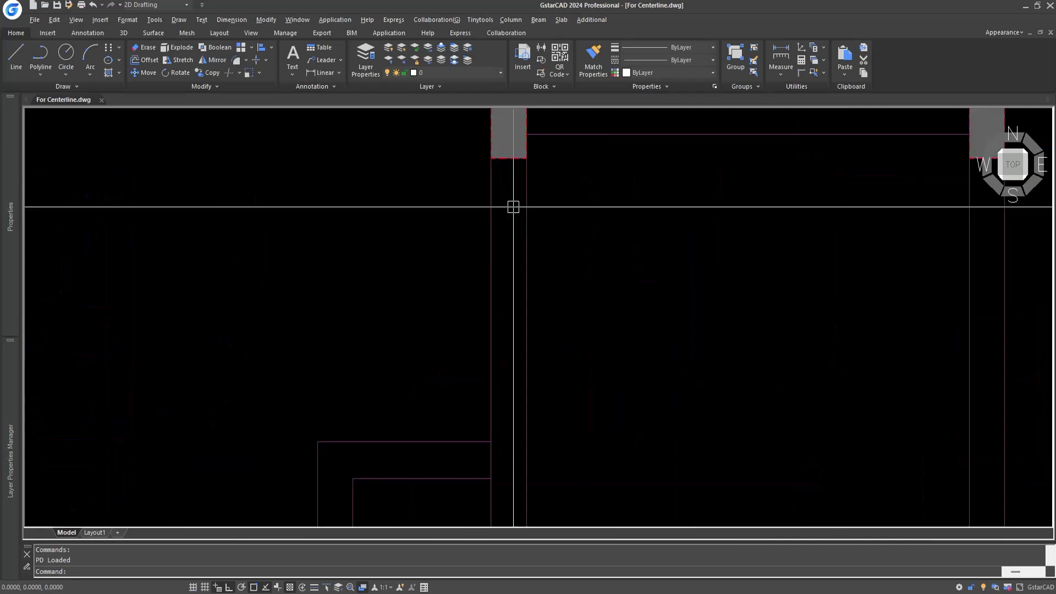
click(509, 159)
text(rcadexpress)
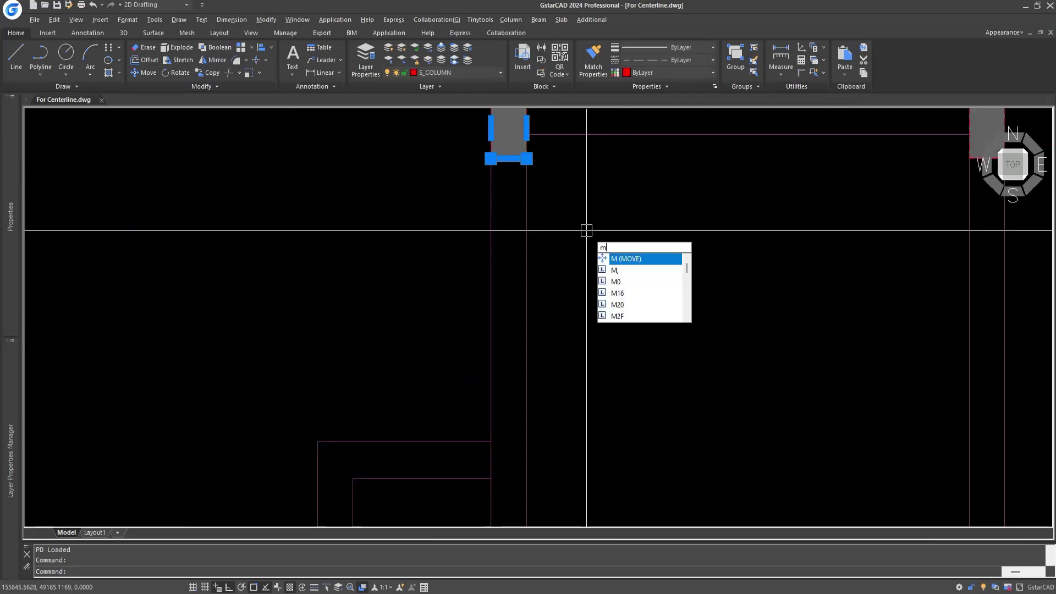
key(Return)
Convert the column outlines of the rightmost group of plans to column blocks with ACOL, using the Rectangle option
scroll(580, 234, down, 8)
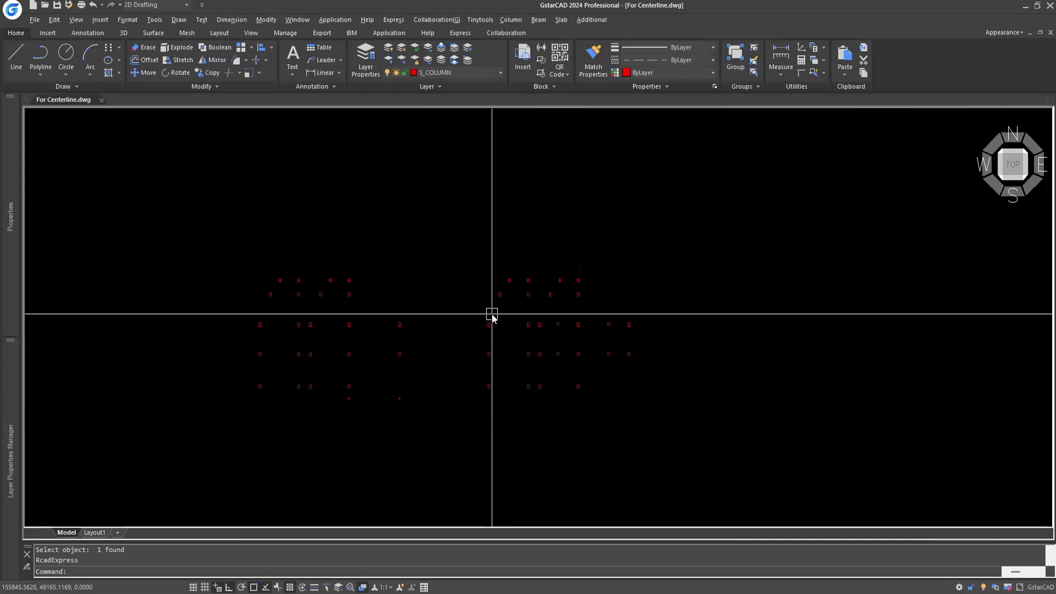
scroll(514, 330, up, 2)
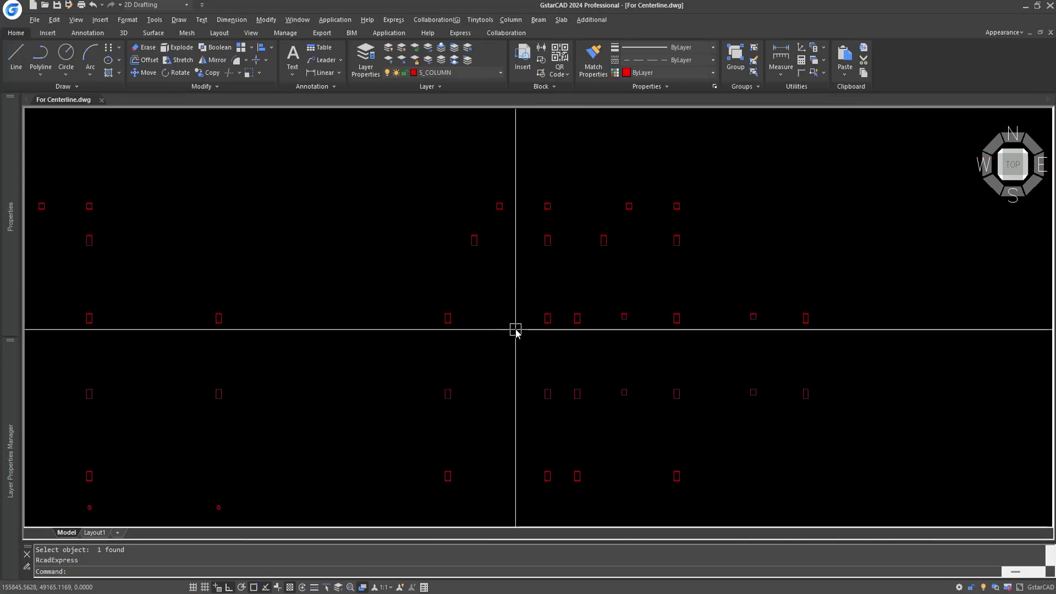
text(acol)
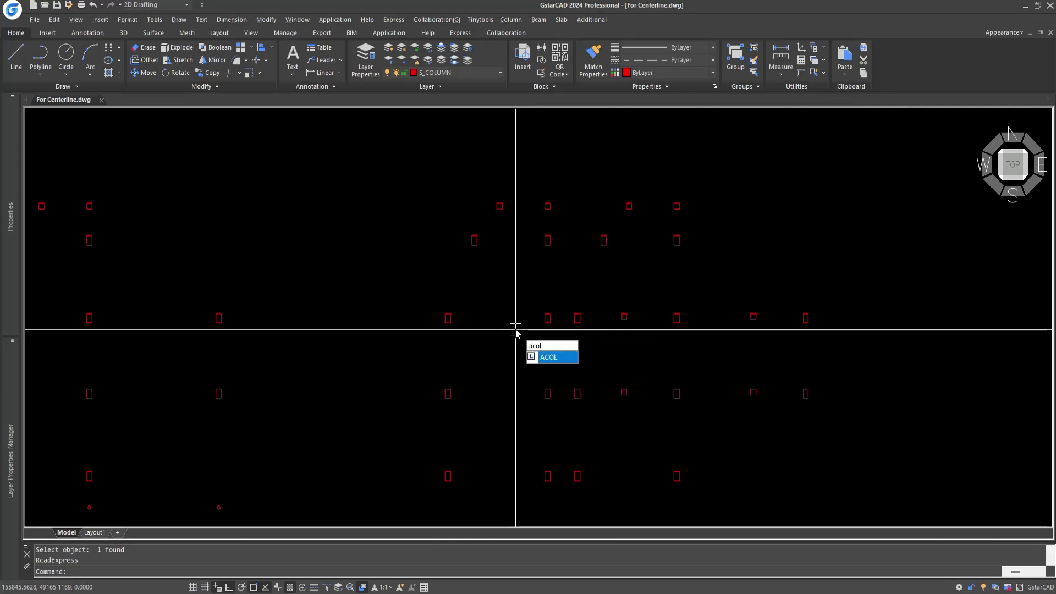
key(Return)
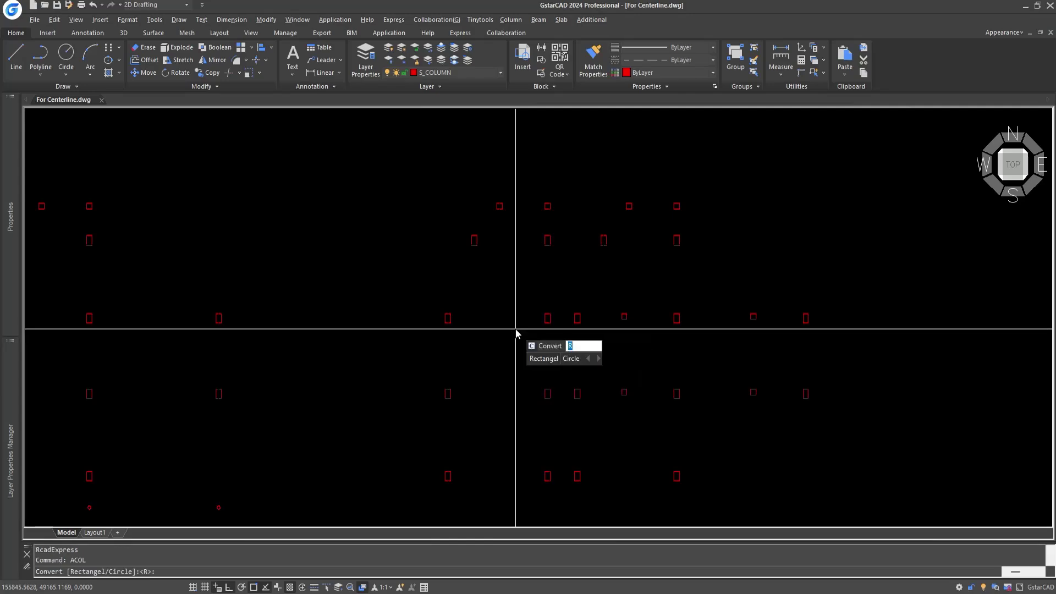
key(Return)
scroll(516, 330, down, 3)
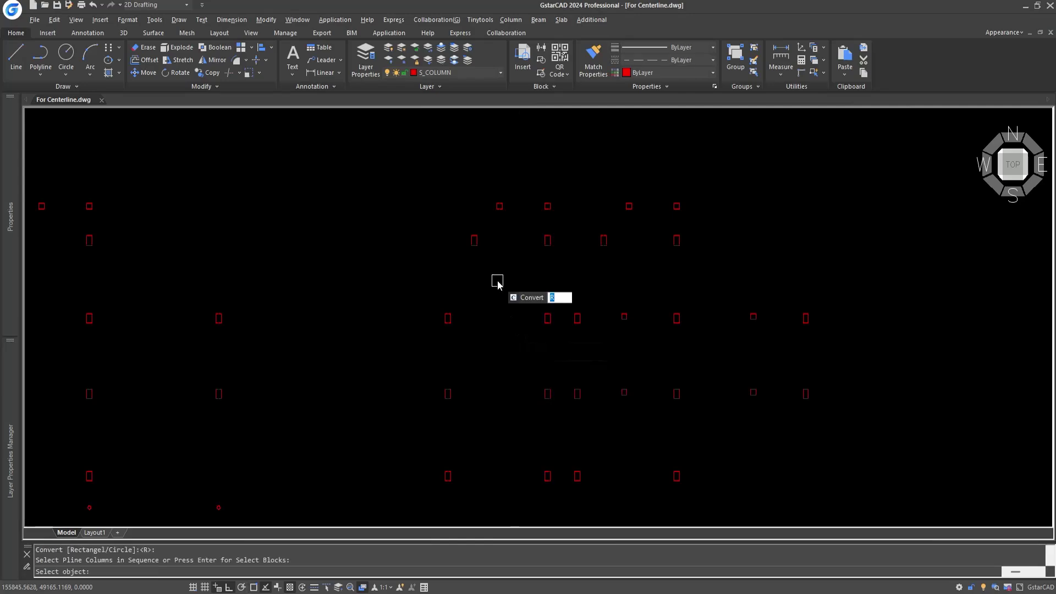
click(426, 188)
scroll(426, 188, down, 2)
click(630, 360)
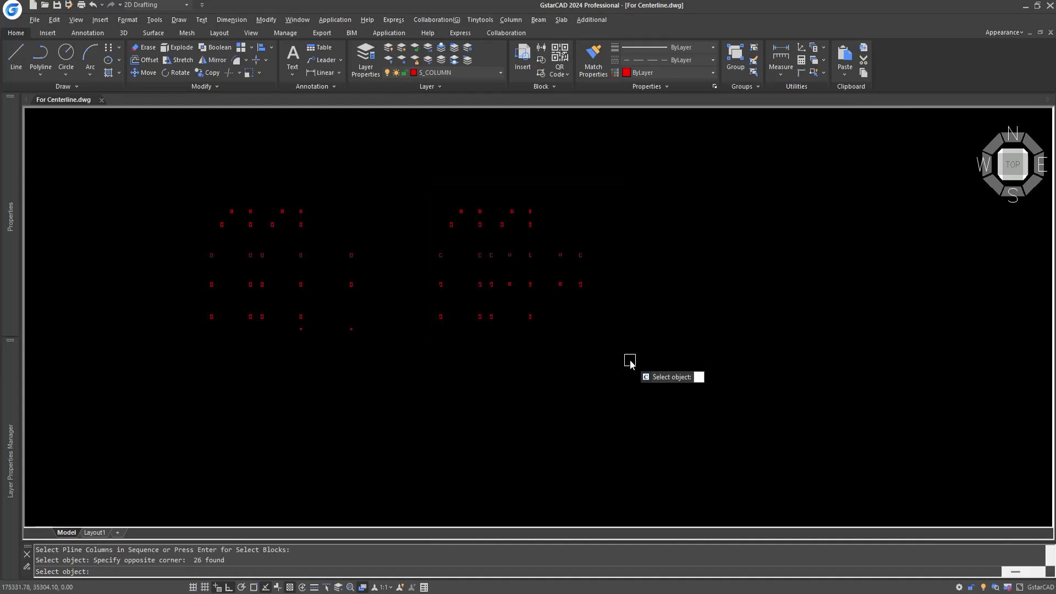
key(Return)
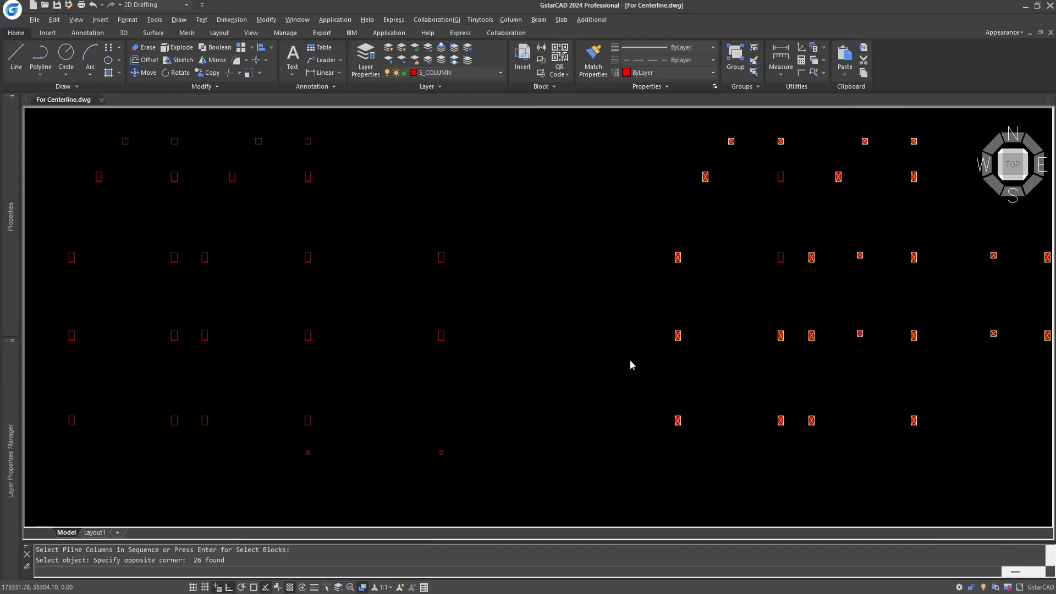
Examine the block attributes of the upper-left column in the first plan and close the editor without changes
scroll(375, 245, up, 5)
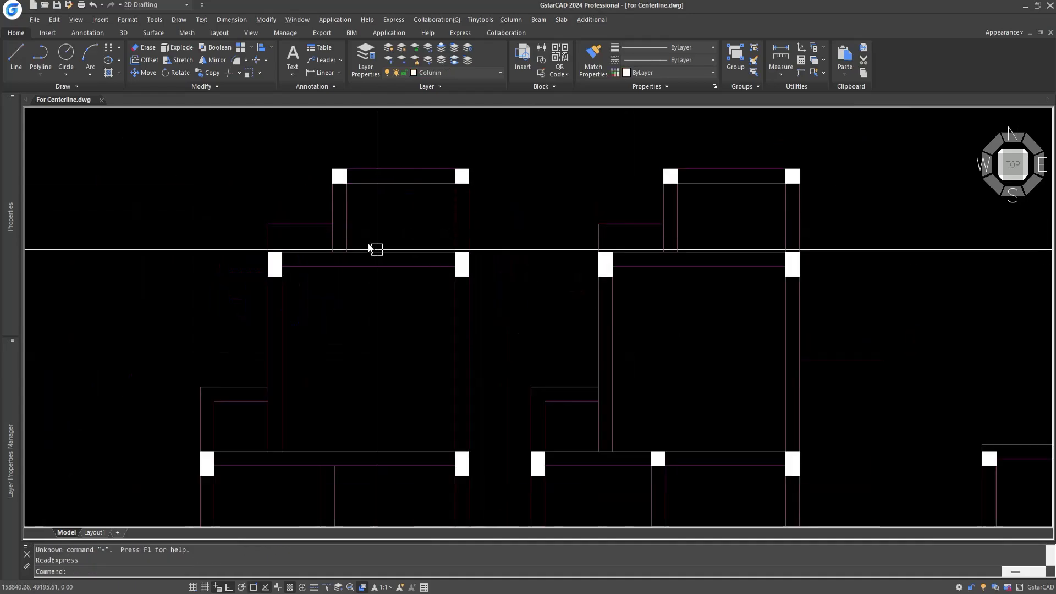
scroll(259, 258, up, 3)
double_click(257, 248)
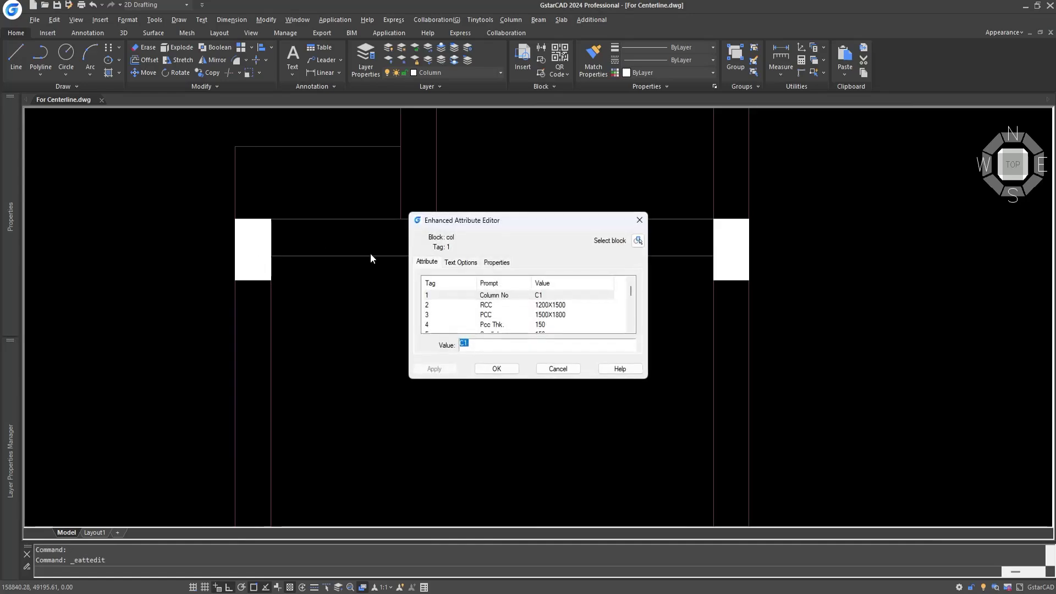
scroll(550, 306, down, 4)
click(559, 368)
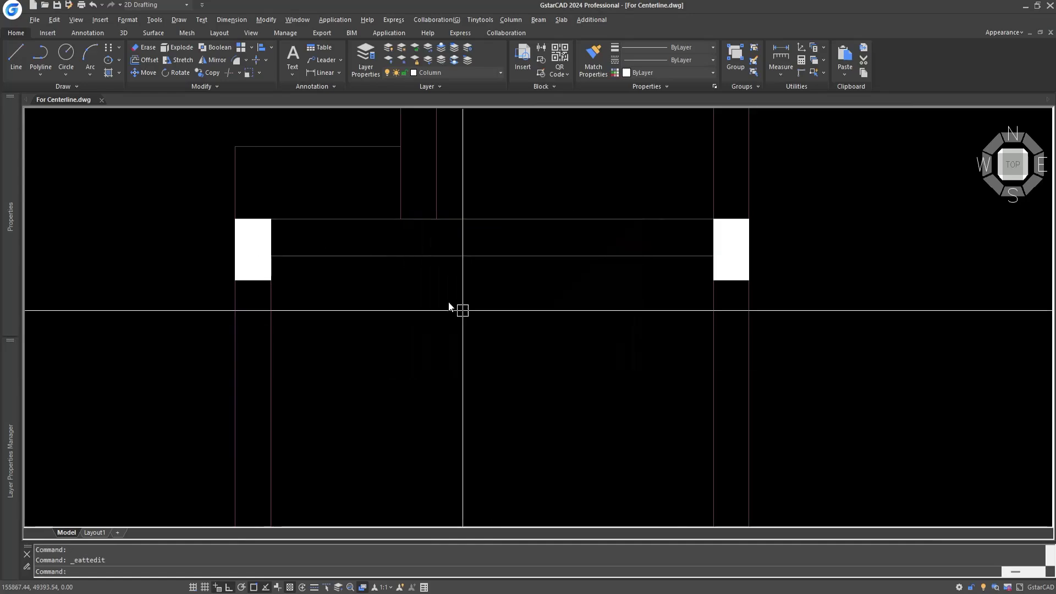
Isolate the S_BEAM layer, using the topmost beam line of the first plan as the reference object
scroll(457, 308, down, 4)
click(482, 180)
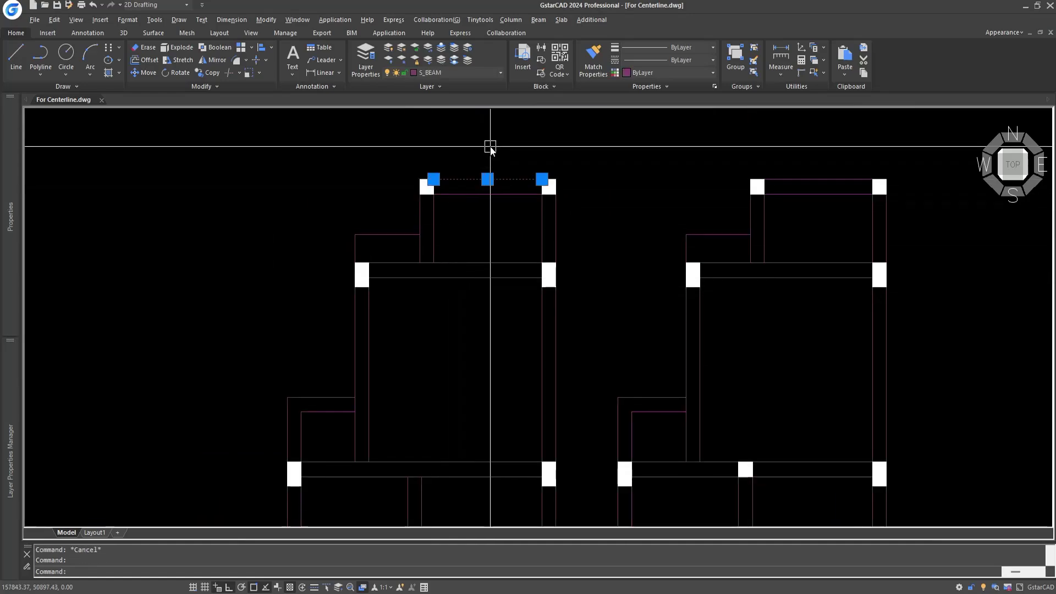
right_click(490, 146)
click(506, 172)
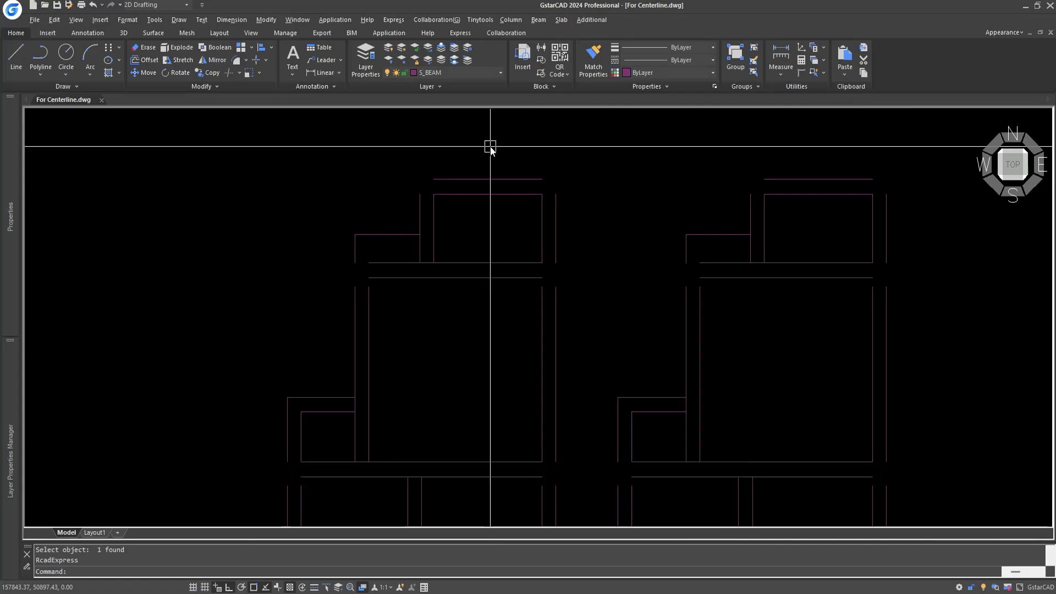
Submit the beam information with INFO: id B, text height 150, beam width 230 and beam depth 450
scroll(481, 187, down, 5)
scroll(462, 275, up, 1)
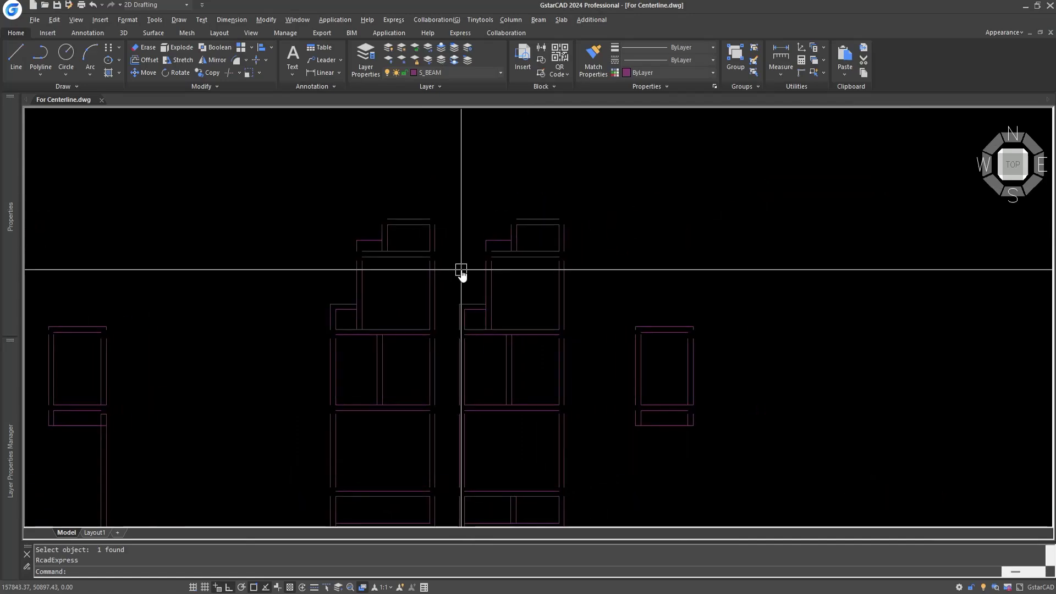
text(info)
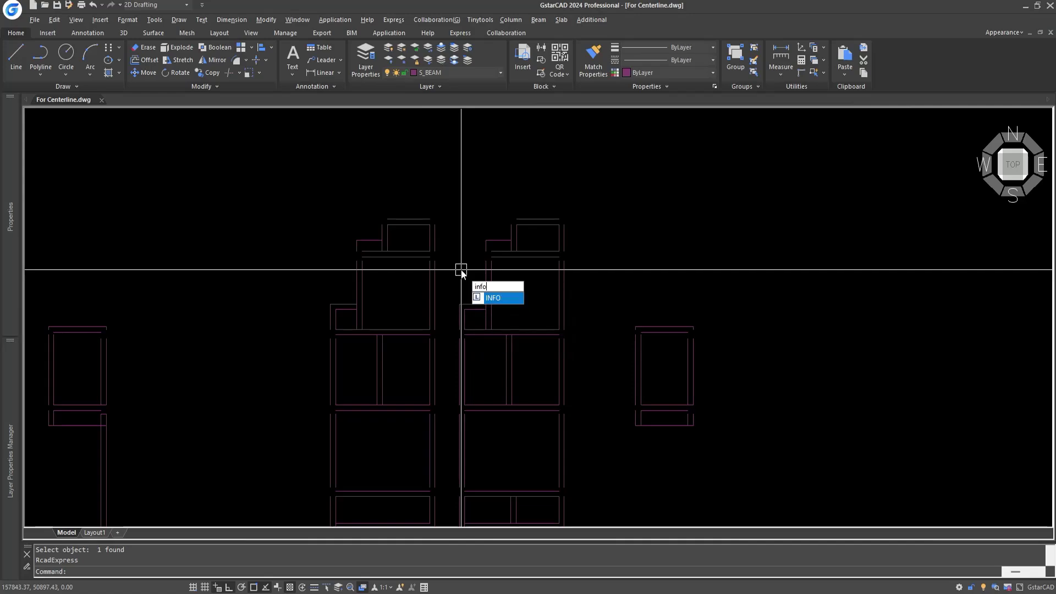
key(Return)
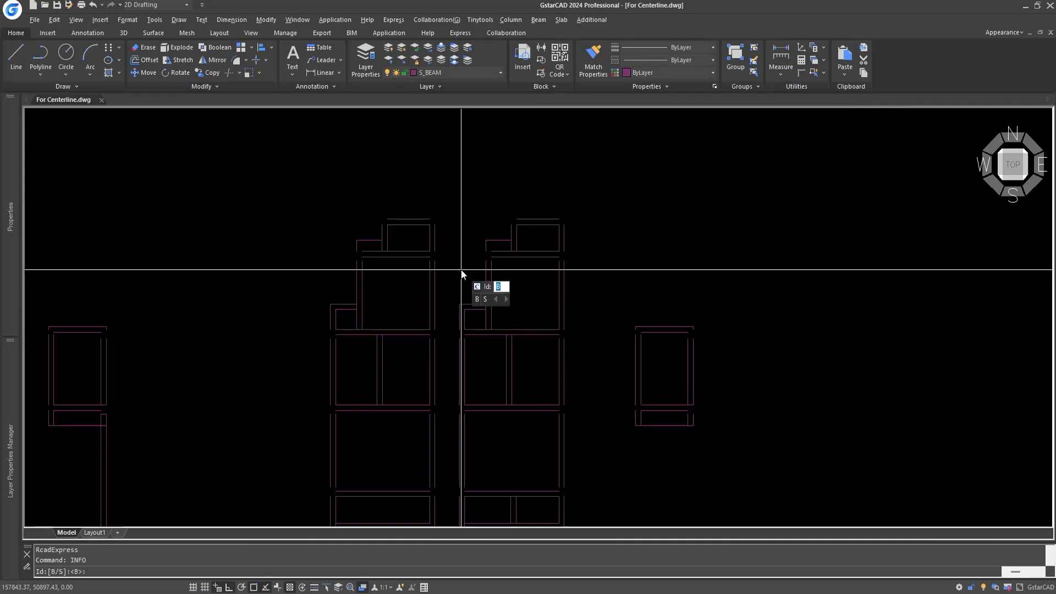
key(Return)
key(Return)
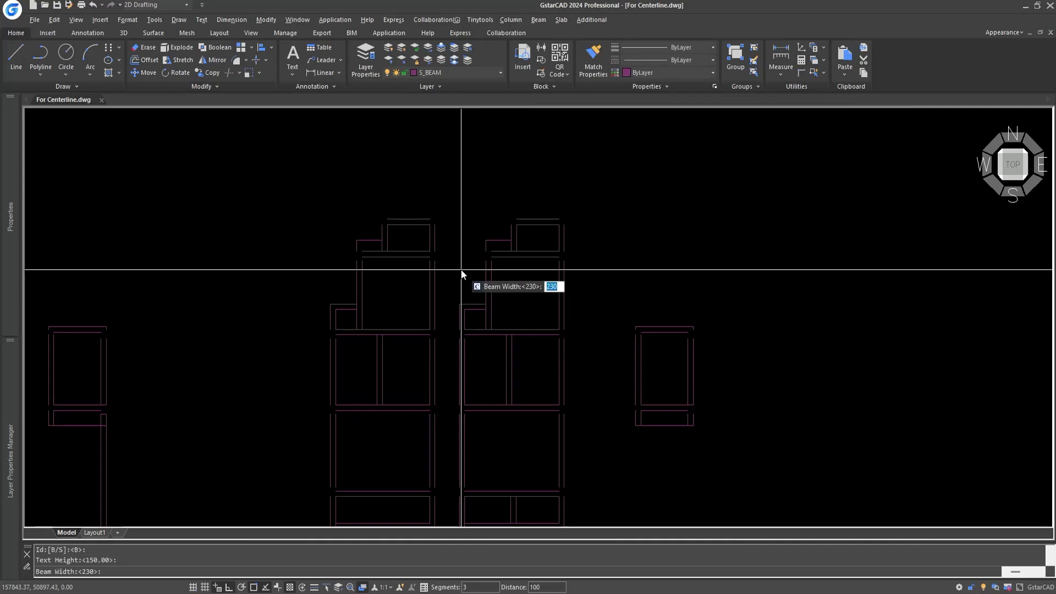
key(Return)
key(Return)
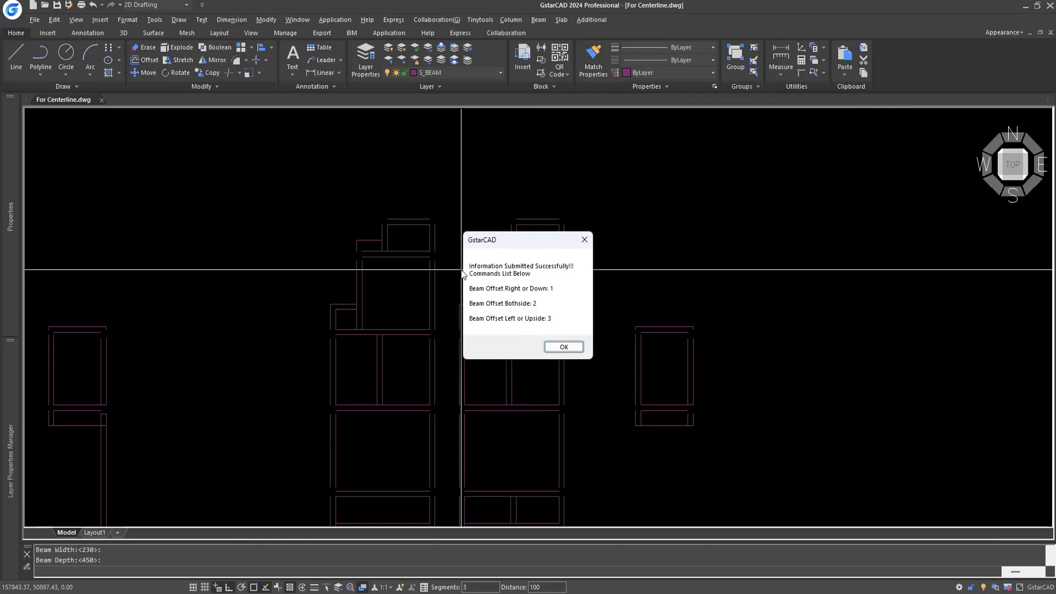
key(Return)
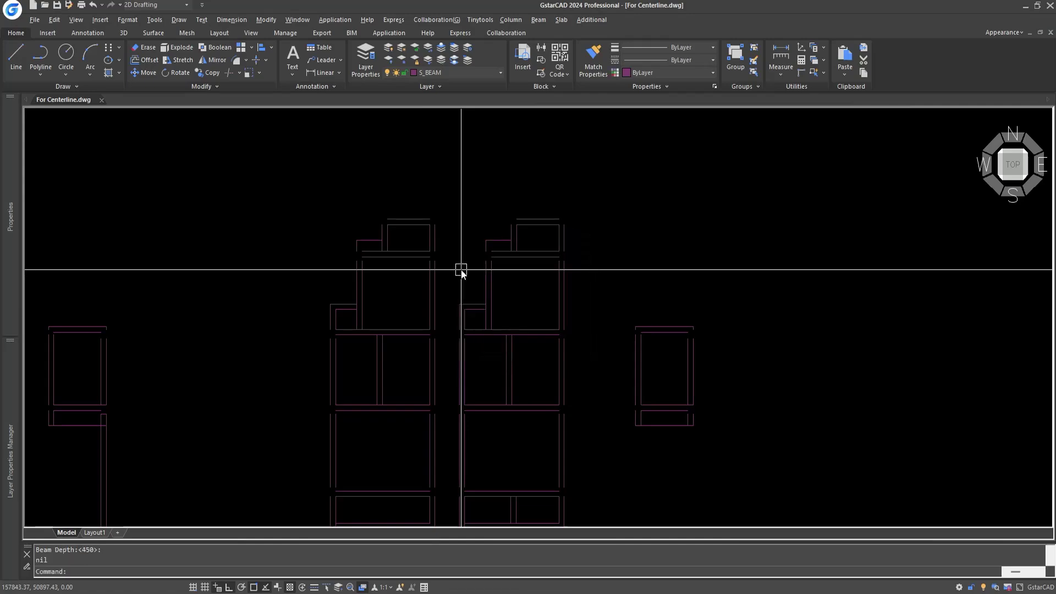
Start command 111 with start number 1 and select the two uppermost horizontal beam lines in both plans
text(111)
key(Return)
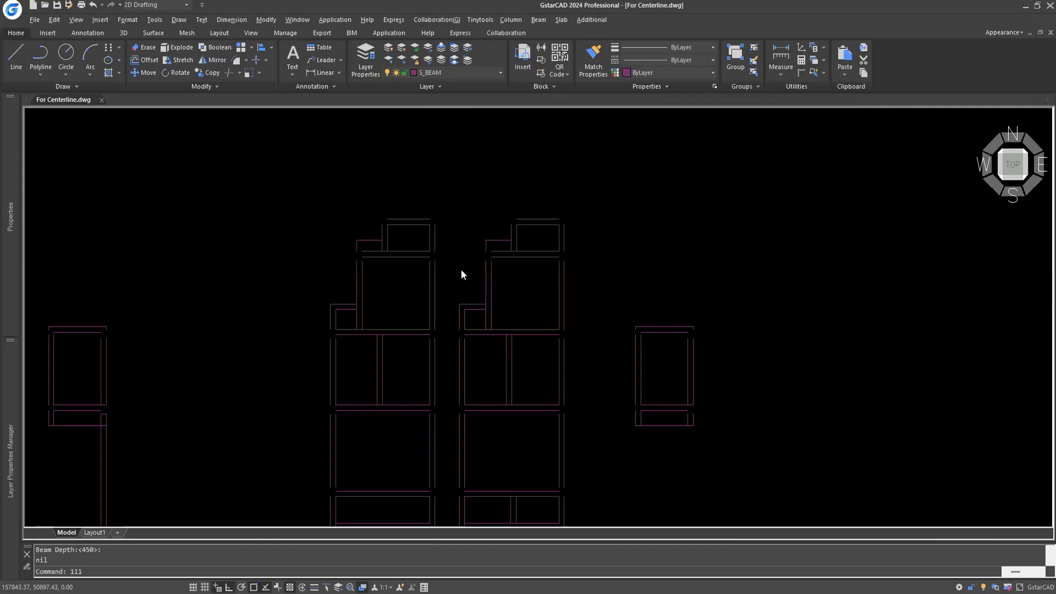
key(Return)
scroll(414, 218, up, 2)
click(414, 219)
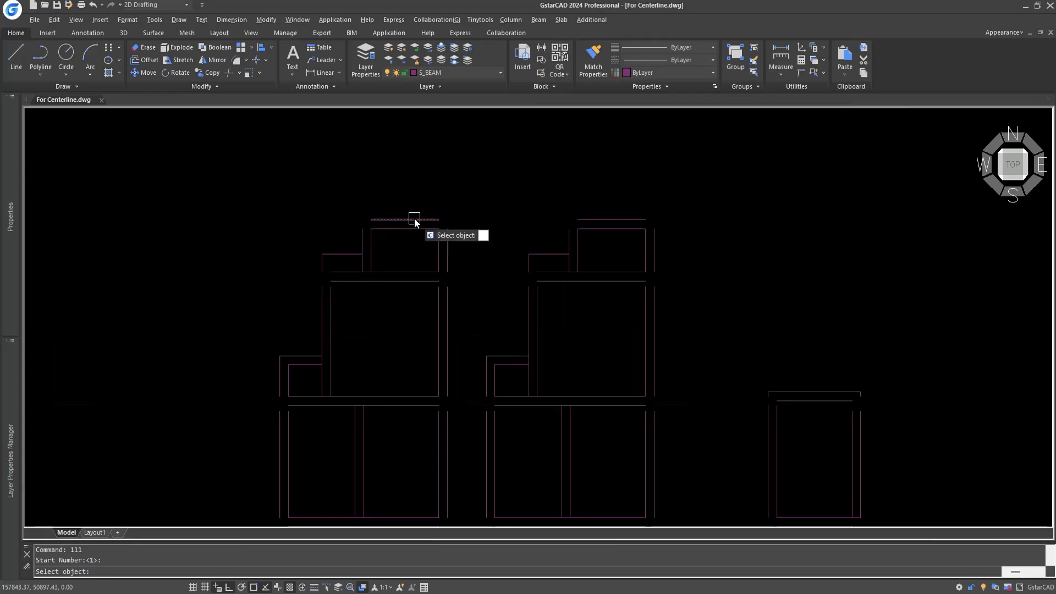
click(636, 219)
click(415, 271)
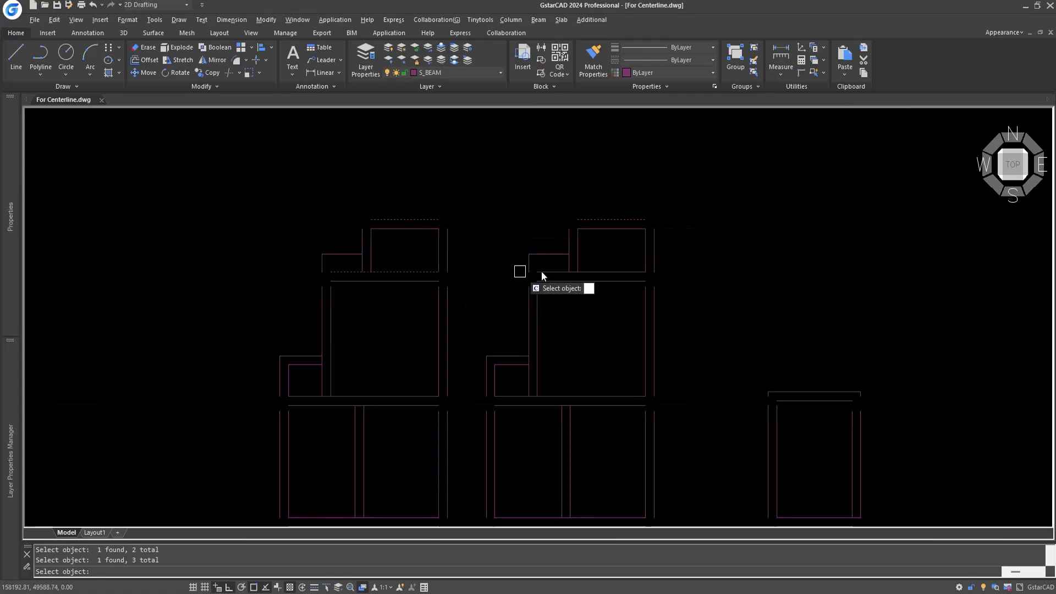
click(605, 272)
Add the horizontal beam lines below the upper rooms and the left vertical lines of those rooms to the selection, removing the wrongly picked short line
middle_drag(373, 388, 379, 333)
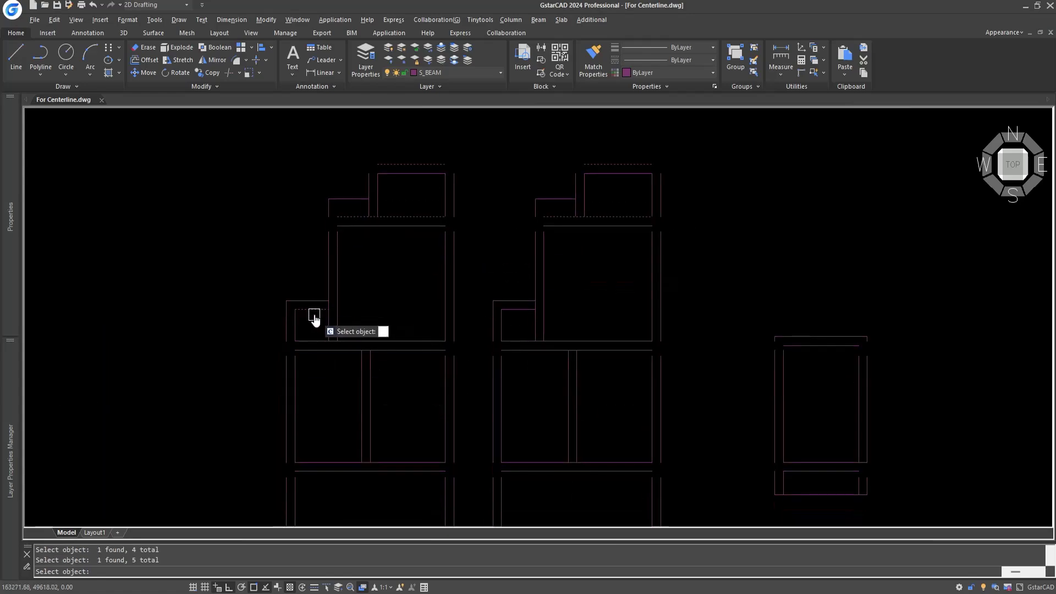
shift+click(312, 310)
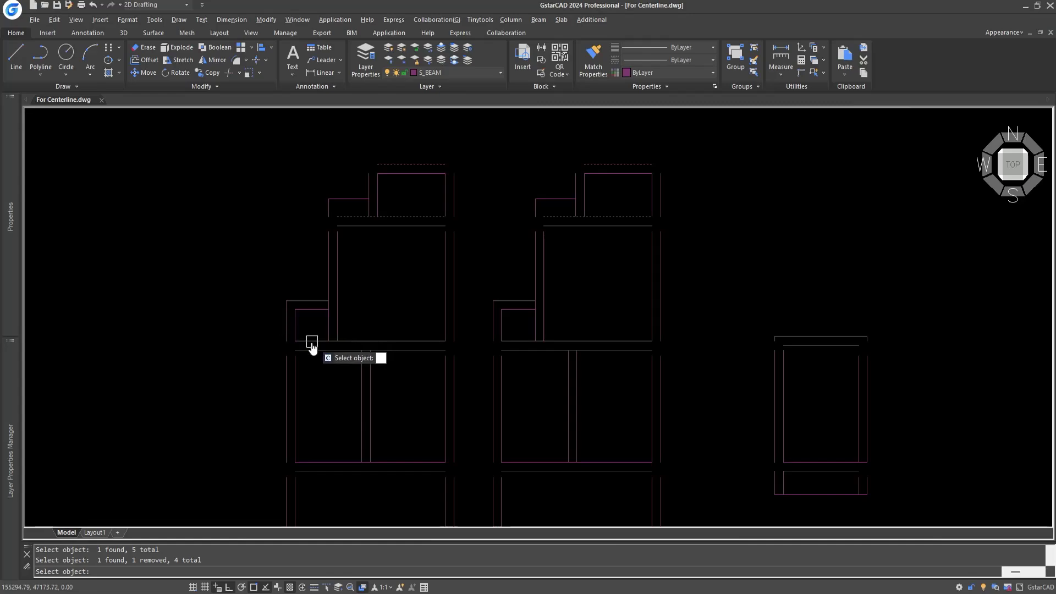
click(575, 340)
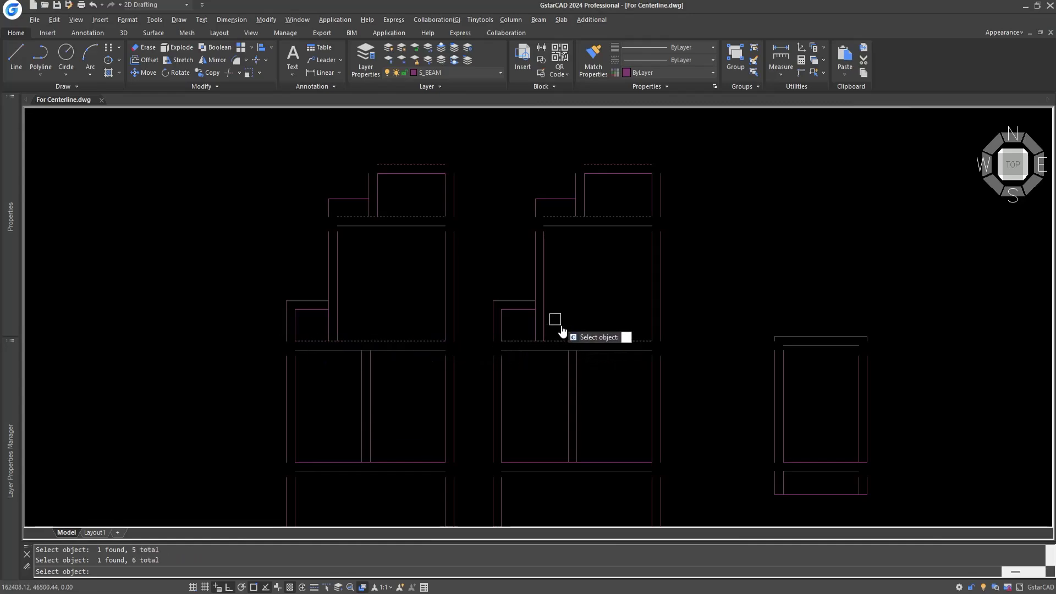
click(534, 252)
click(329, 266)
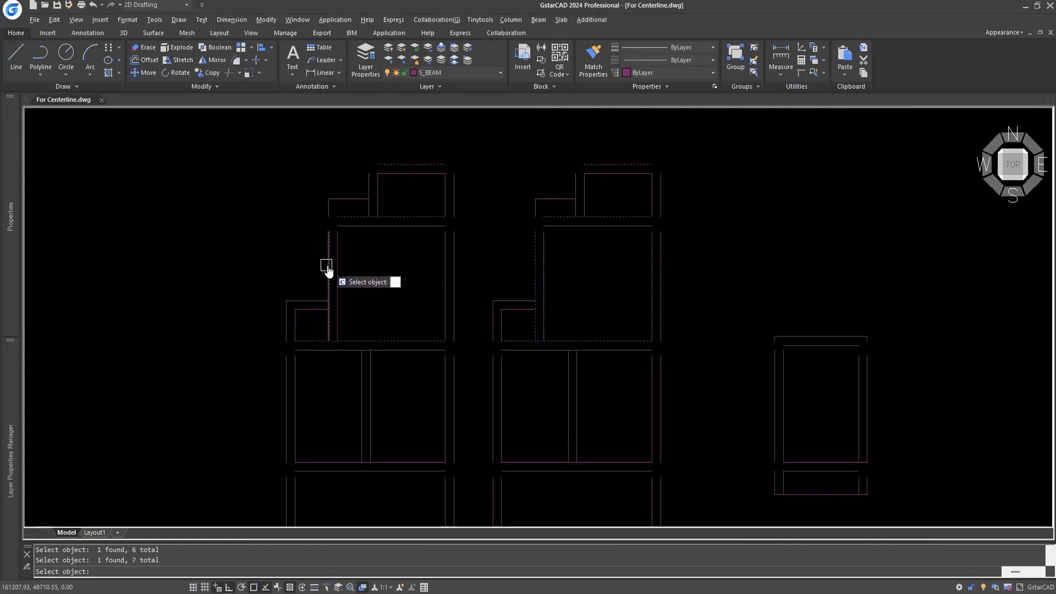
click(366, 183)
click(369, 186)
Add the vertical beam lines along the first plan's outer left edge to the selection
scroll(406, 165, down, 3)
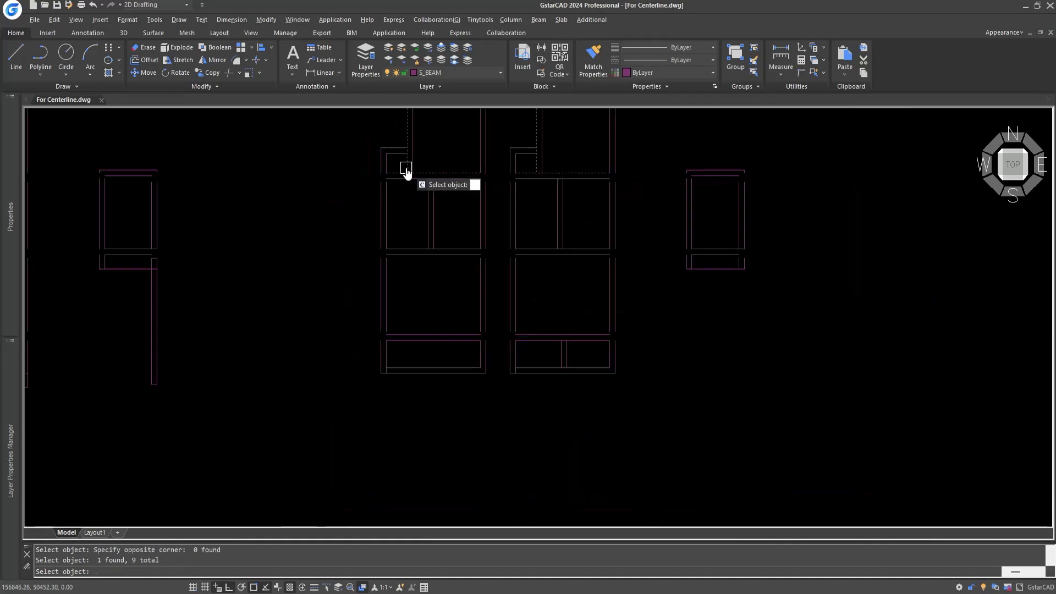
click(378, 137)
click(393, 345)
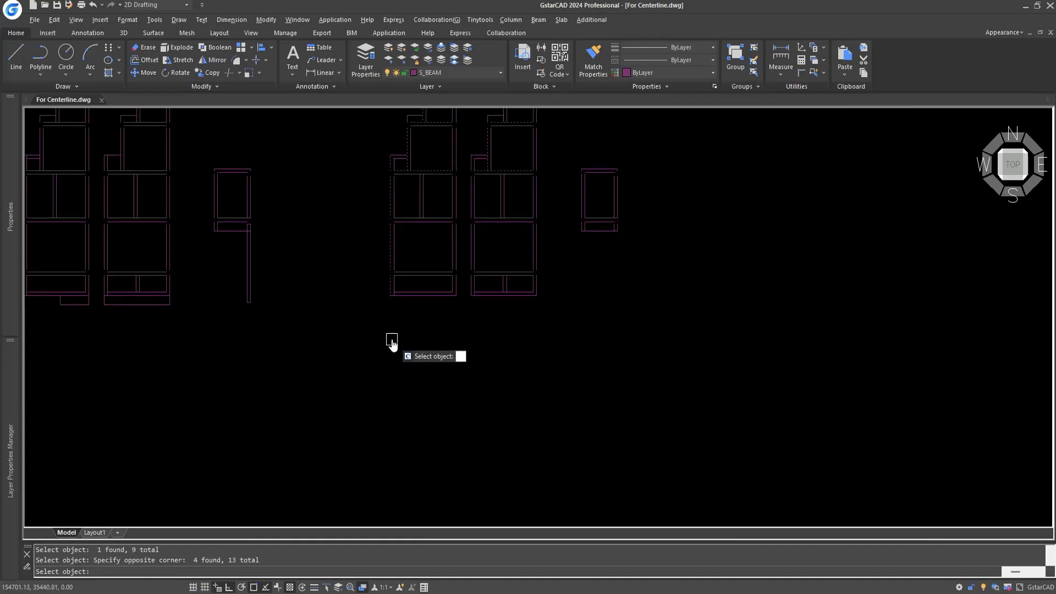
Add three rows of horizontal beam lines spanning both plans: the inner bottom edge, above the lowest rooms, and below the divided middle rooms
scroll(385, 308, up, 4)
click(317, 278)
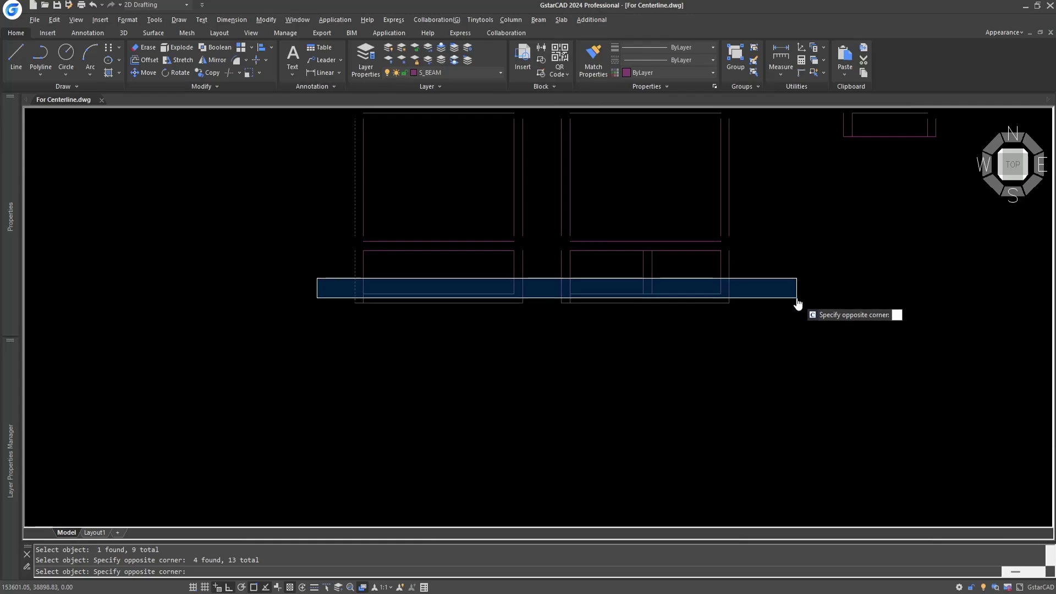
click(796, 303)
click(294, 207)
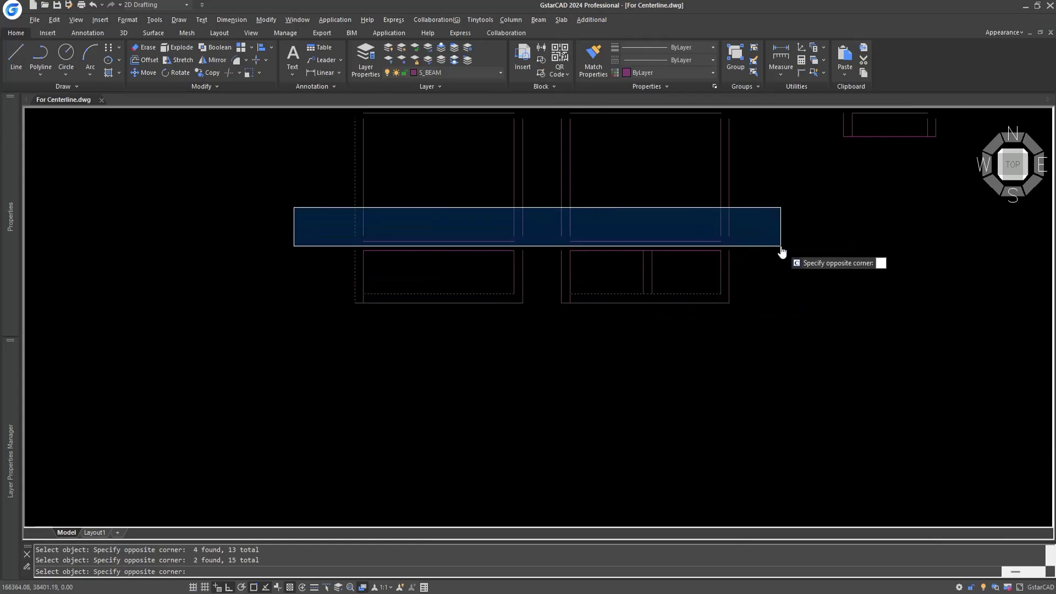
click(782, 247)
middle_drag(715, 231, 671, 407)
click(254, 253)
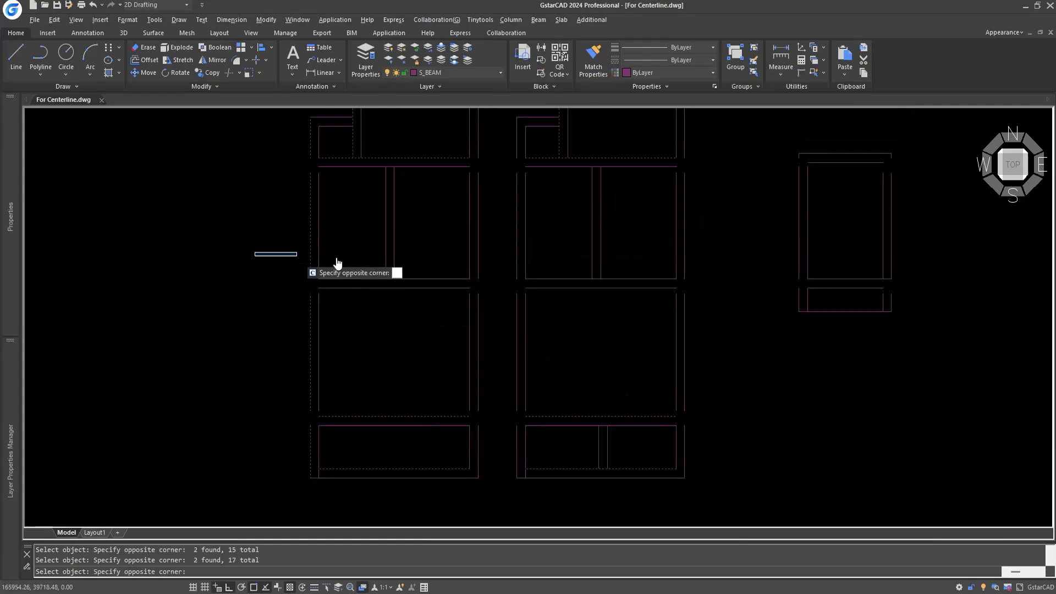
click(744, 273)
Add the left line of the first plan's middle-room partition and all inner vertical lines along its right edge to the selection
middle_drag(513, 151, 501, 266)
scroll(484, 253, down, 3)
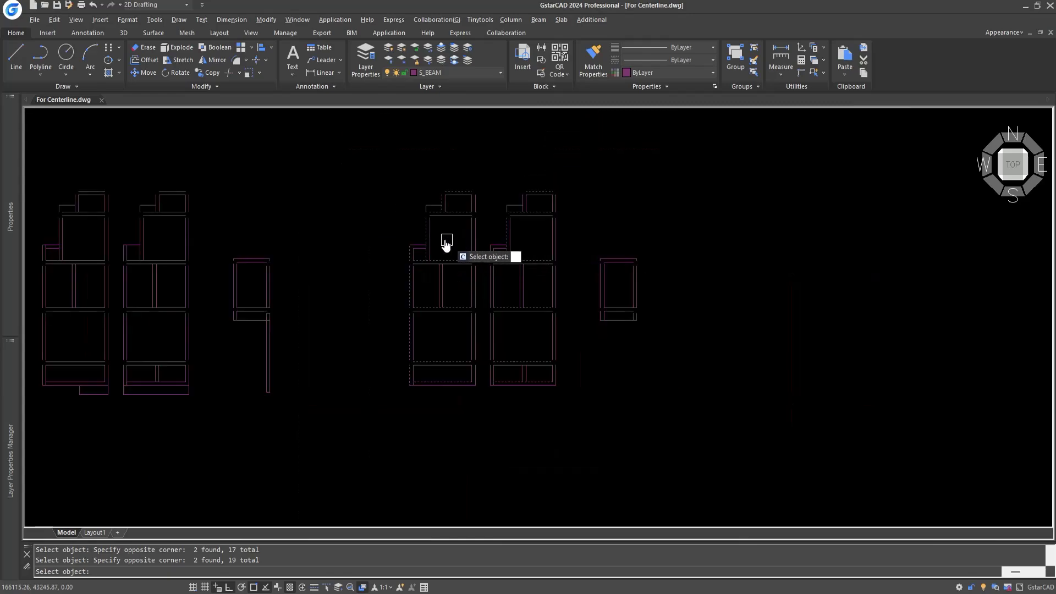
scroll(445, 236, up, 1)
scroll(455, 203, up, 1)
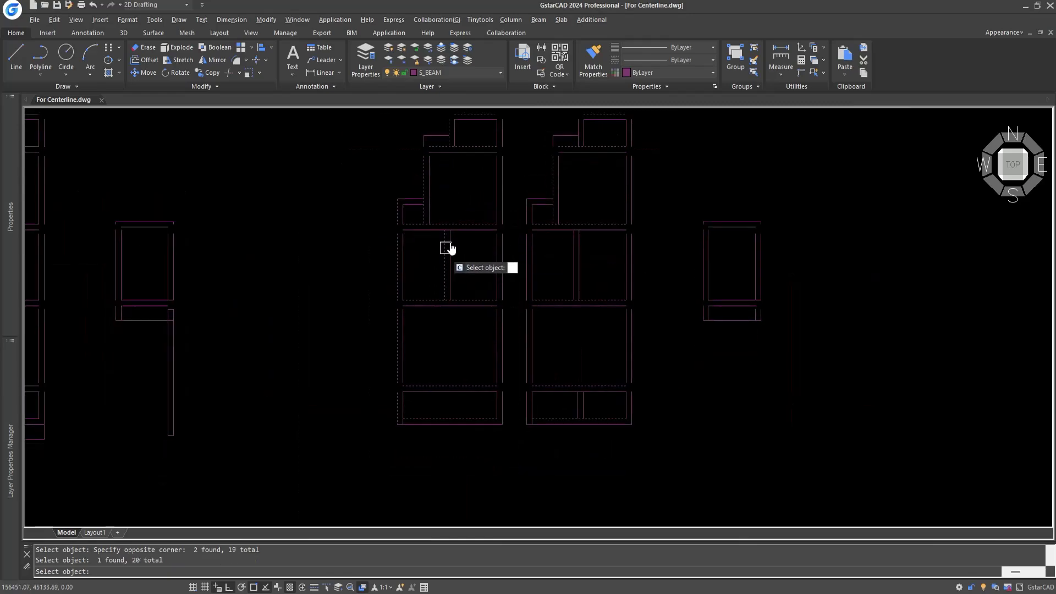
click(486, 117)
middle_drag(487, 118, 475, 149)
click(474, 132)
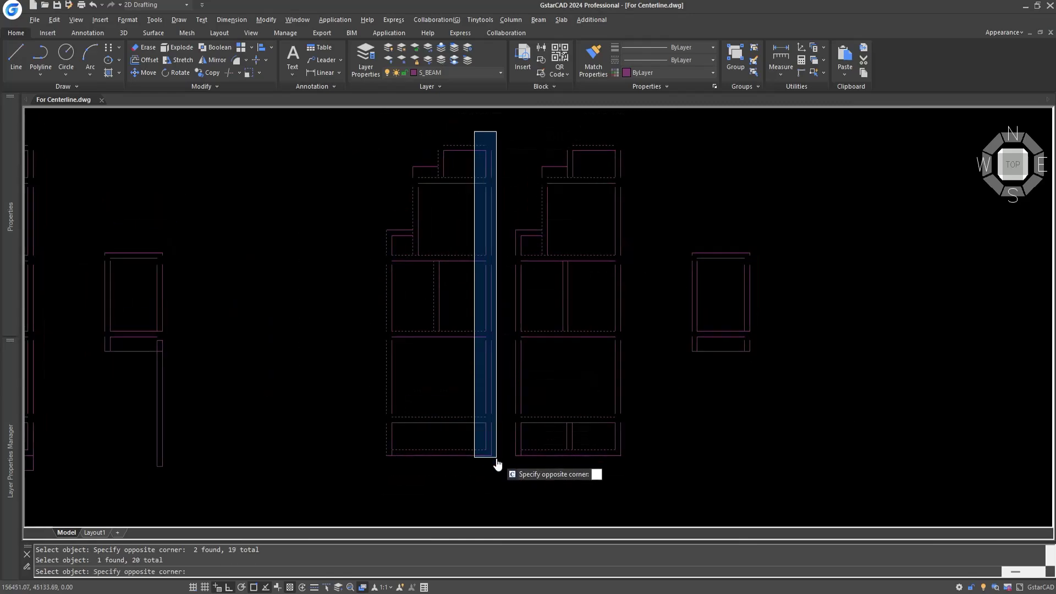
click(486, 486)
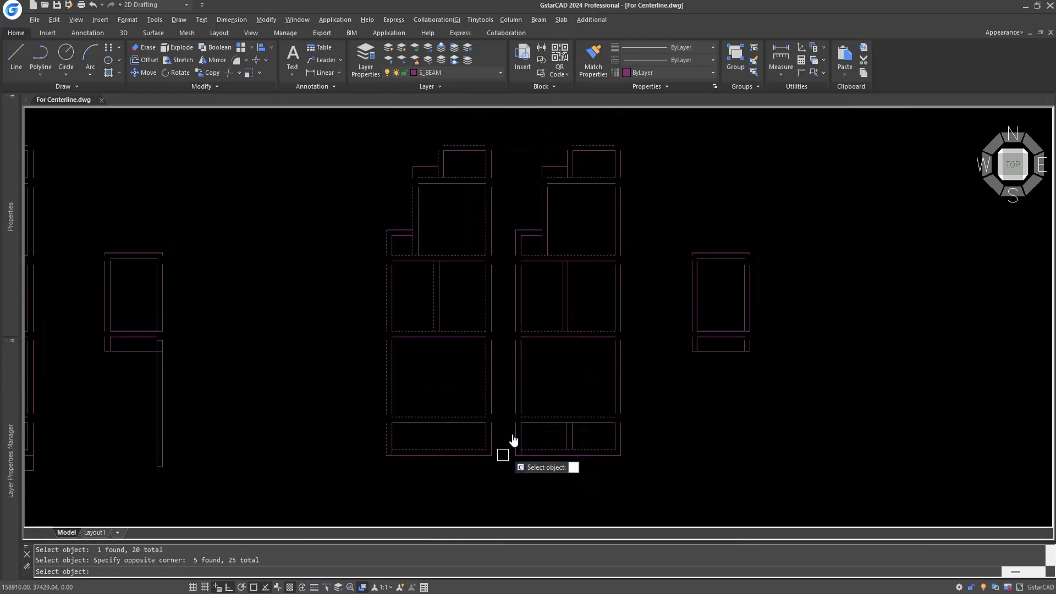
Add the second plan's outer left verticals, the left lines of its interior beams, and its inner right verticals to the selection
click(509, 216)
click(519, 483)
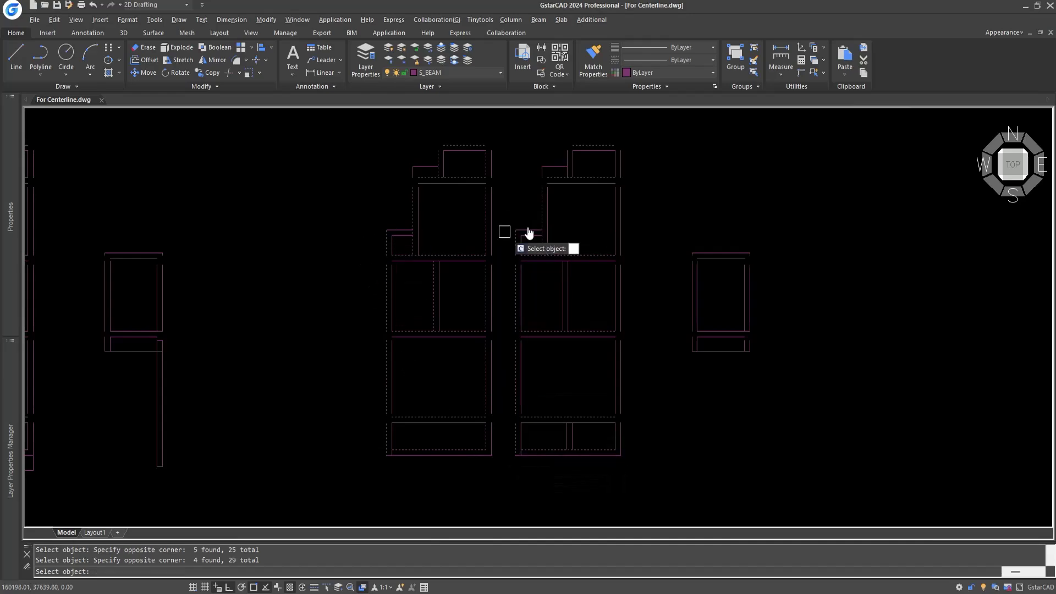
click(557, 130)
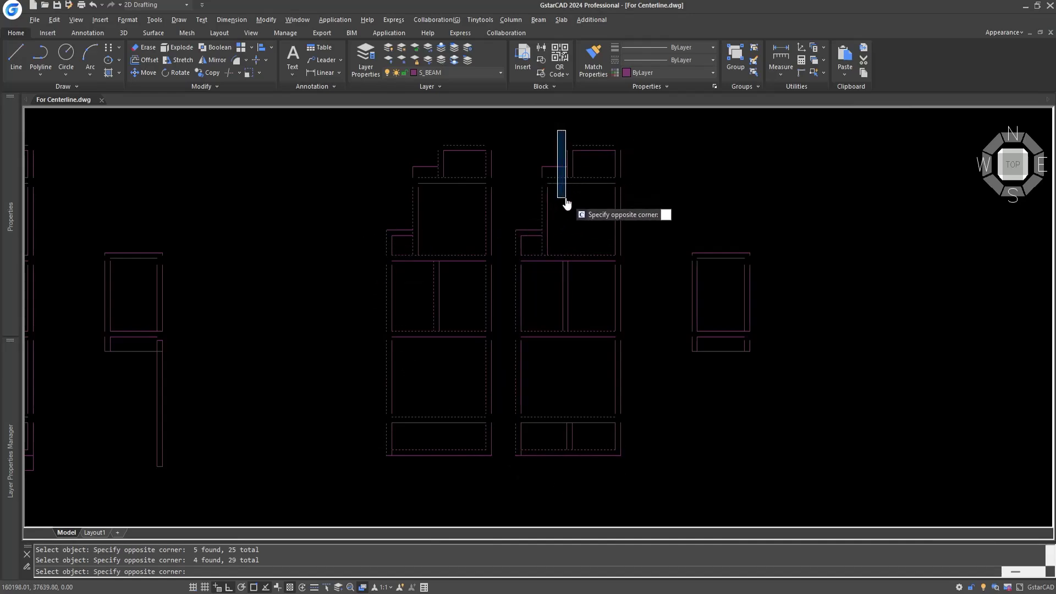
click(567, 204)
click(561, 240)
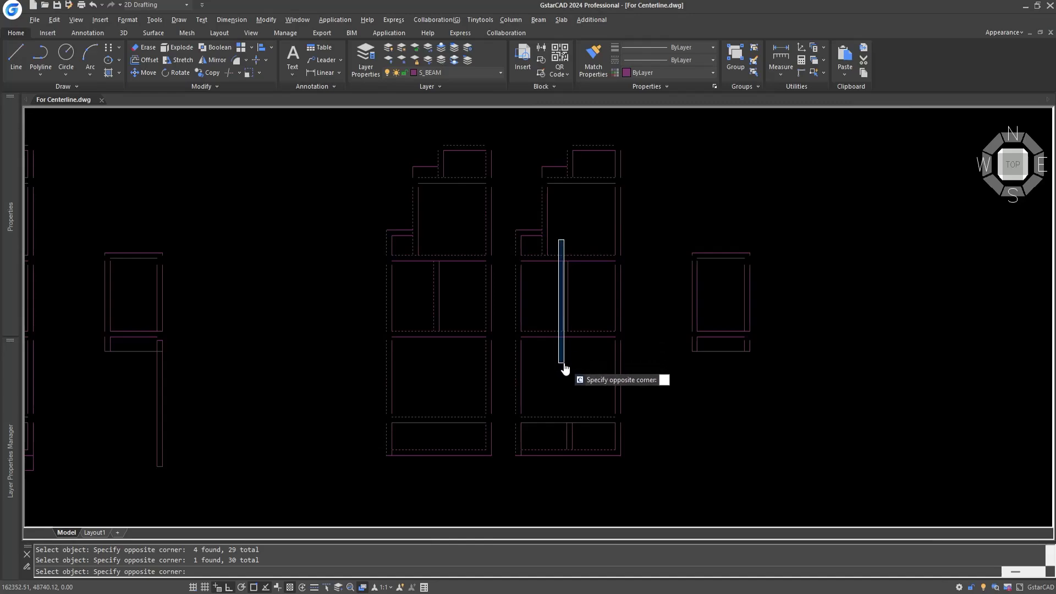
click(565, 368)
click(561, 389)
click(566, 488)
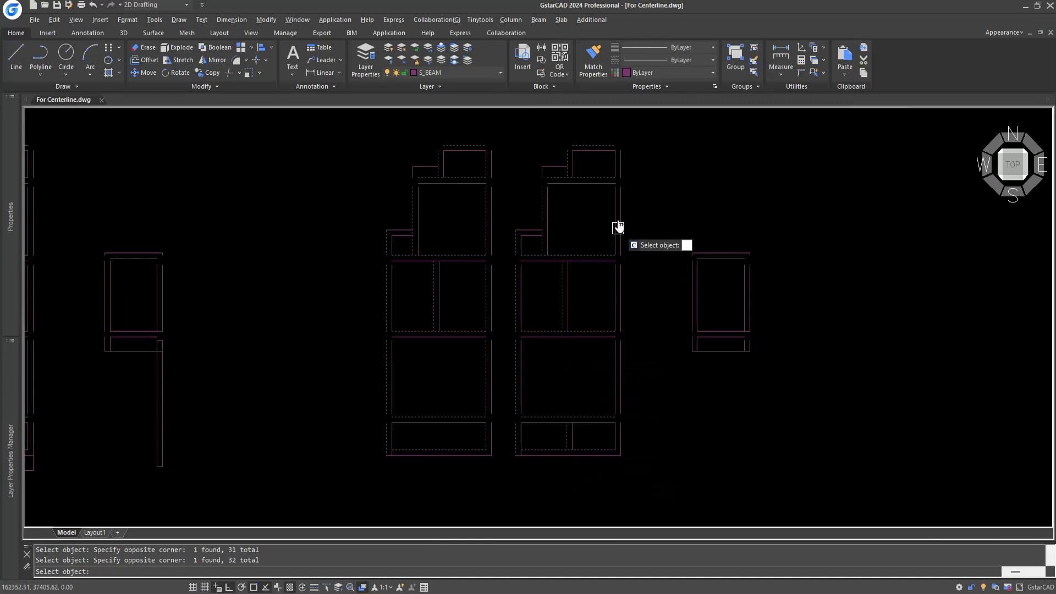
click(607, 132)
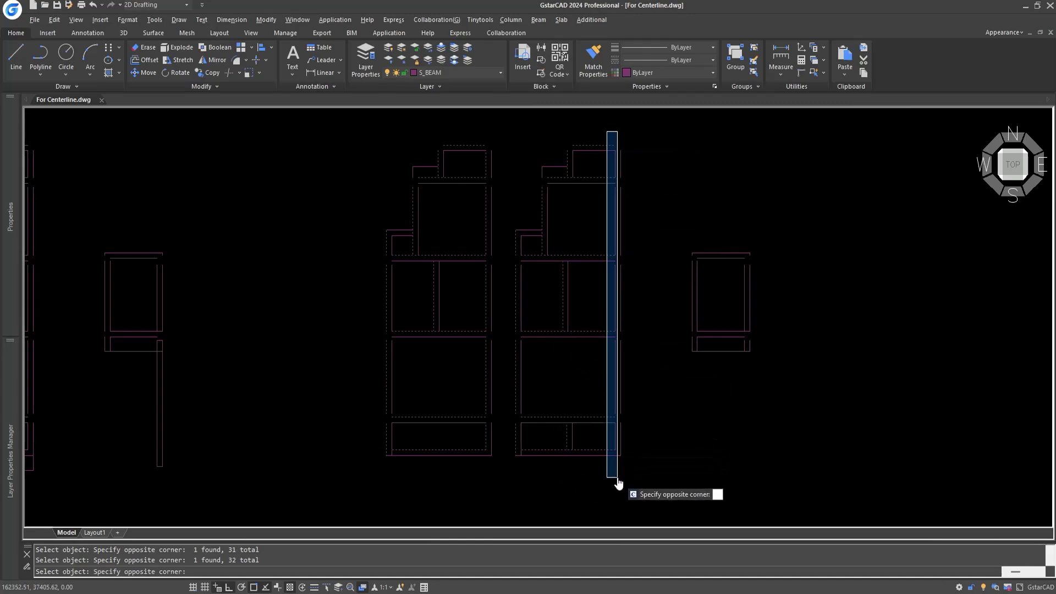
click(618, 483)
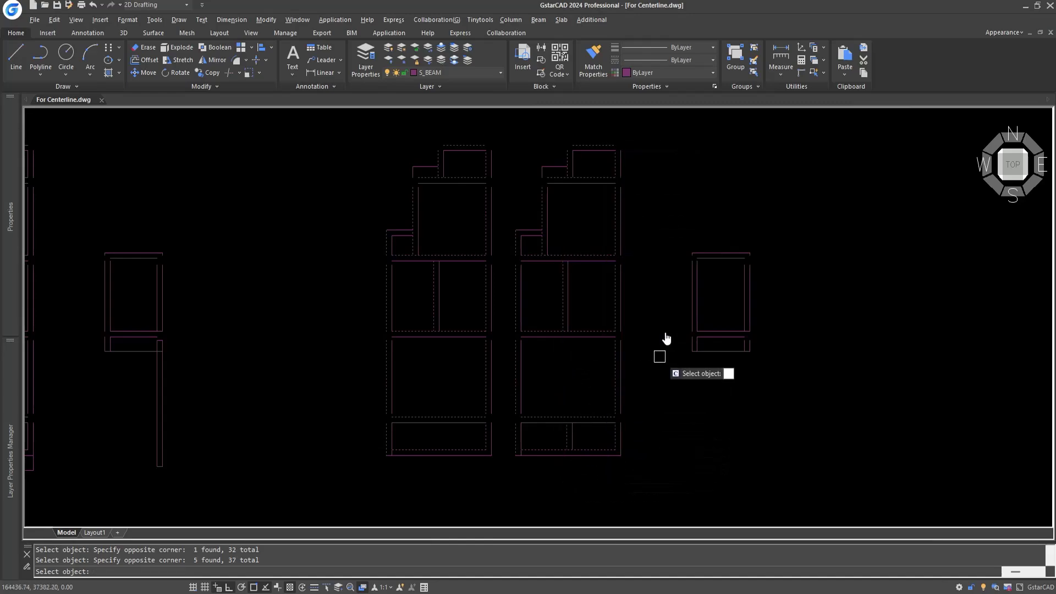
Add the small separate plan's outer left, inner right, top and middle beam lines, and finish the selection to generate the beams
click(690, 289)
scroll(689, 347, up, 3)
click(691, 342)
scroll(769, 350, down, 2)
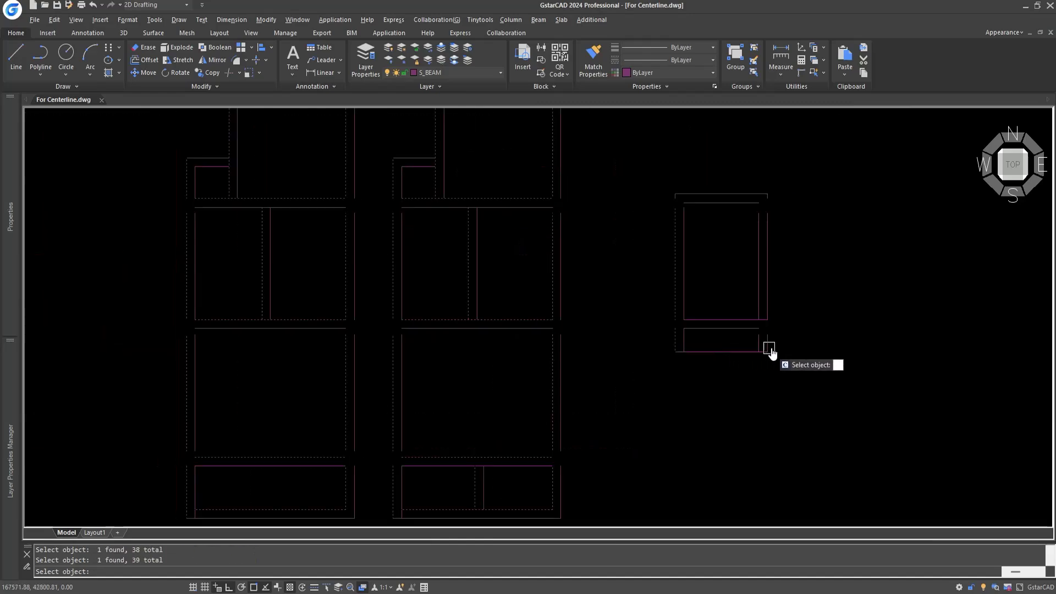
click(759, 342)
click(760, 306)
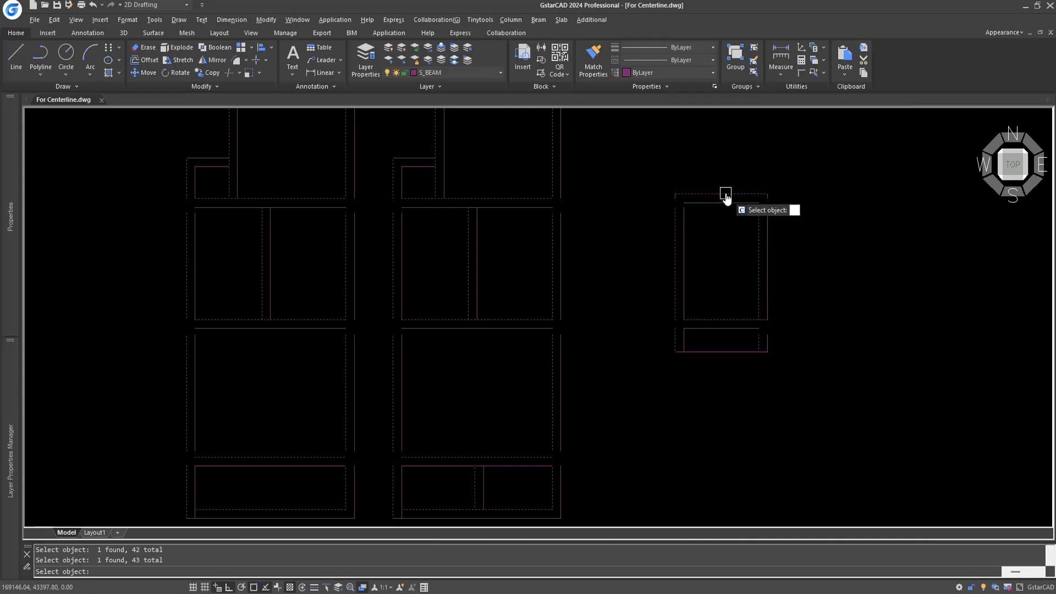
scroll(726, 279, down, 5)
scroll(610, 318, up, 3)
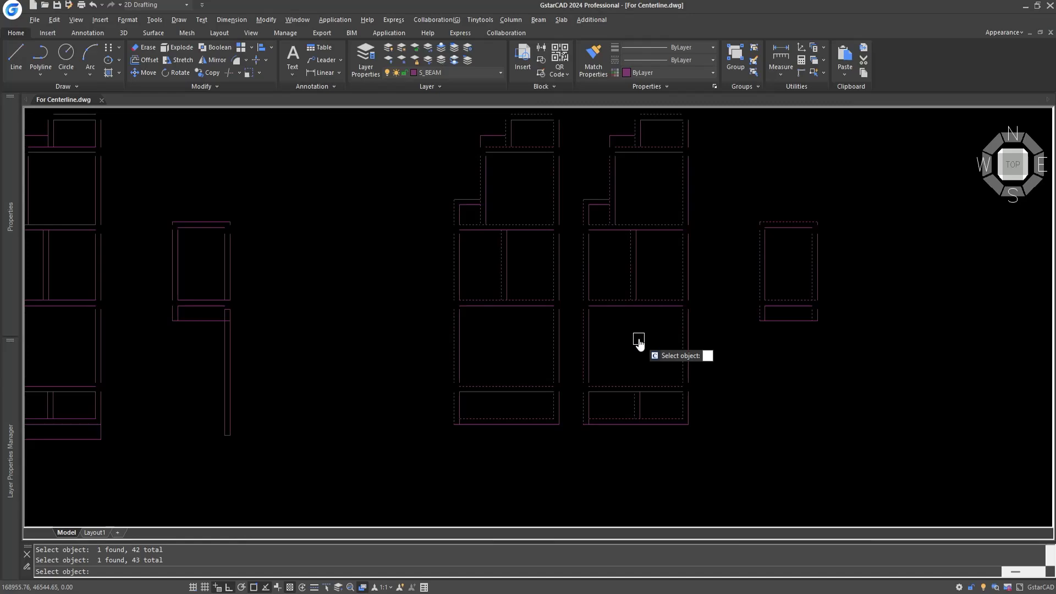
key(Return)
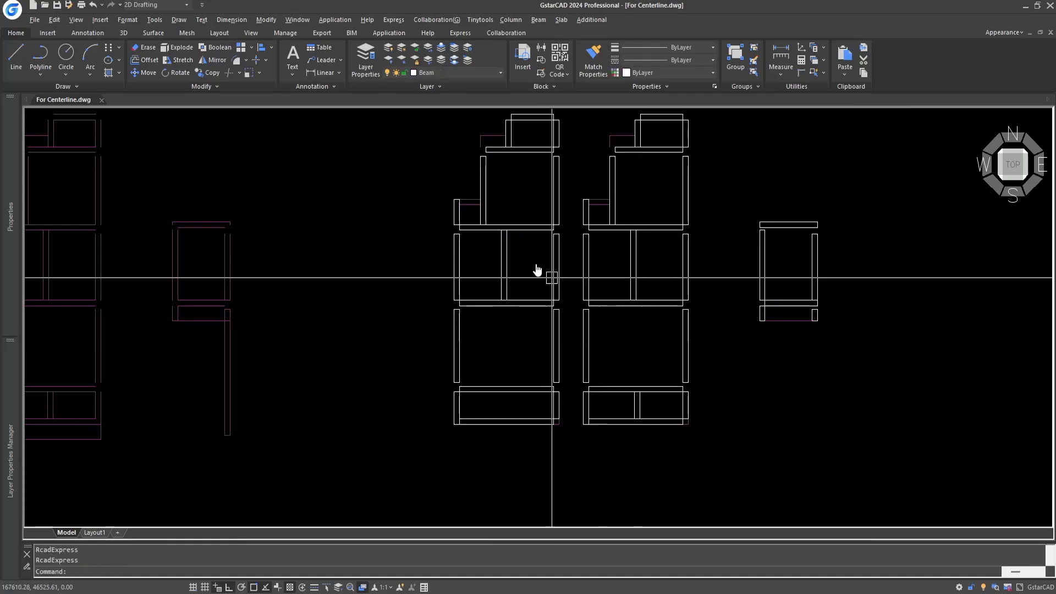
Run command 333 with the default start number on the lower lines of the short horizontal beams in both plans' side recesses
scroll(479, 212, up, 5)
mouse_move(867, 193)
middle_down()
mouse_move(632, 306)
mouse_move(568, 306)
middle_up()
text(333)
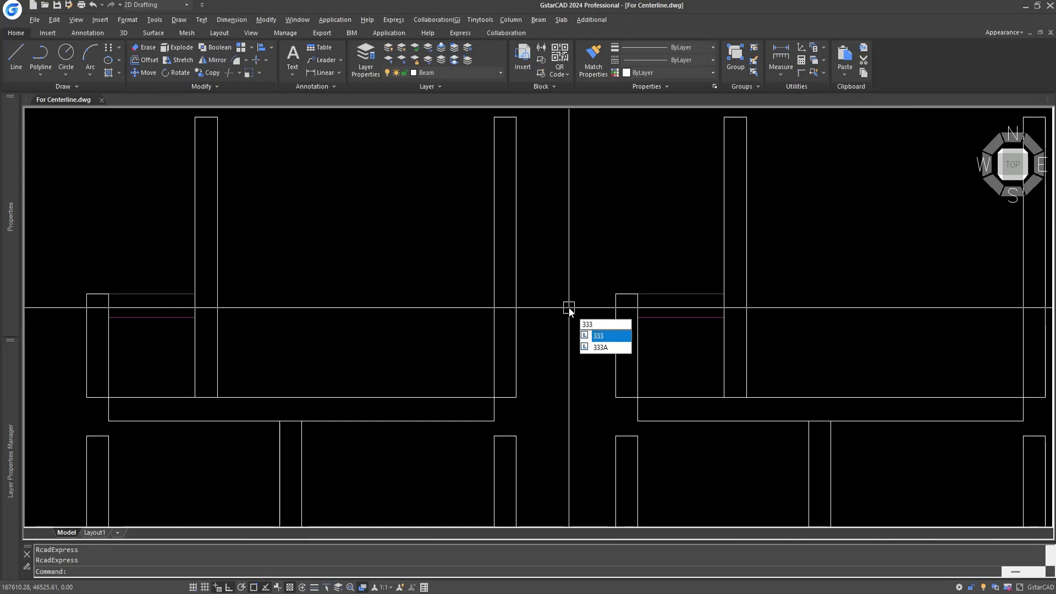
key(Return)
key(Return)
click(671, 318)
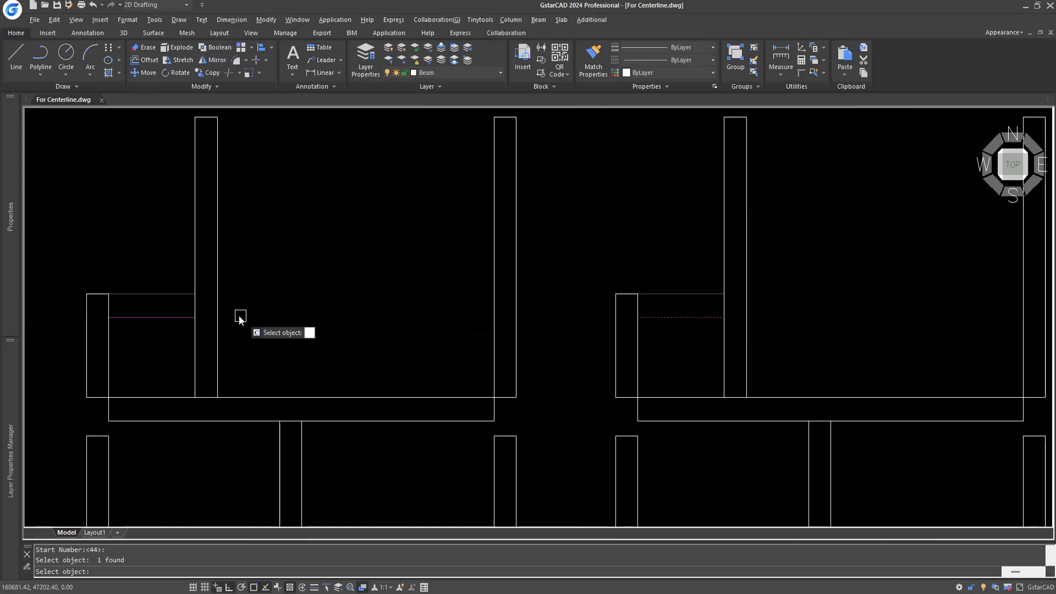
click(175, 317)
scroll(352, 281, down, 3)
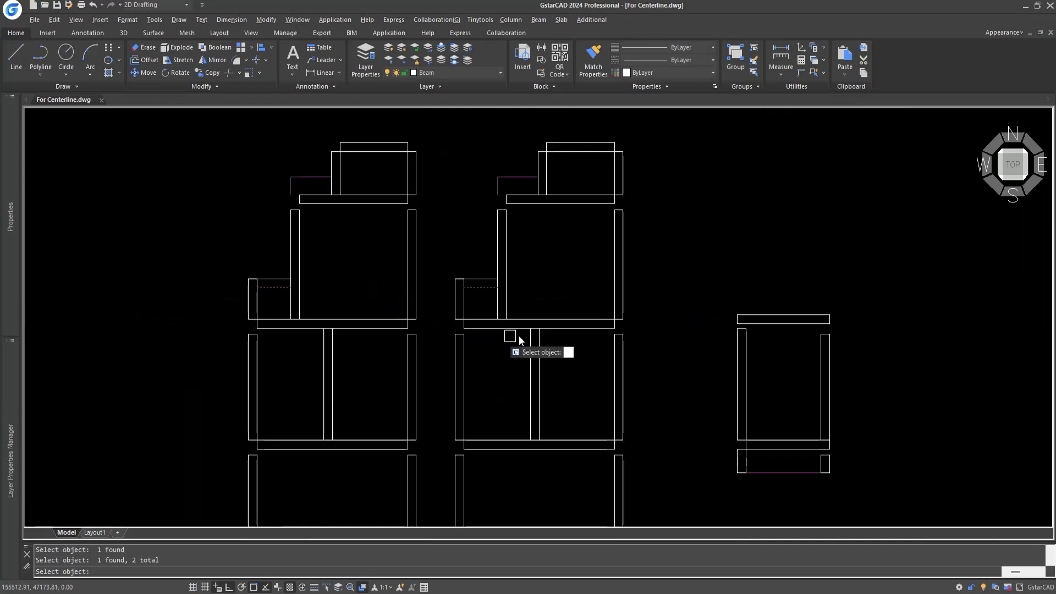
middle_drag(514, 337, 502, 219)
key(Return)
Turn on and unlock all layers with command 161
middle_drag(616, 336, 607, 360)
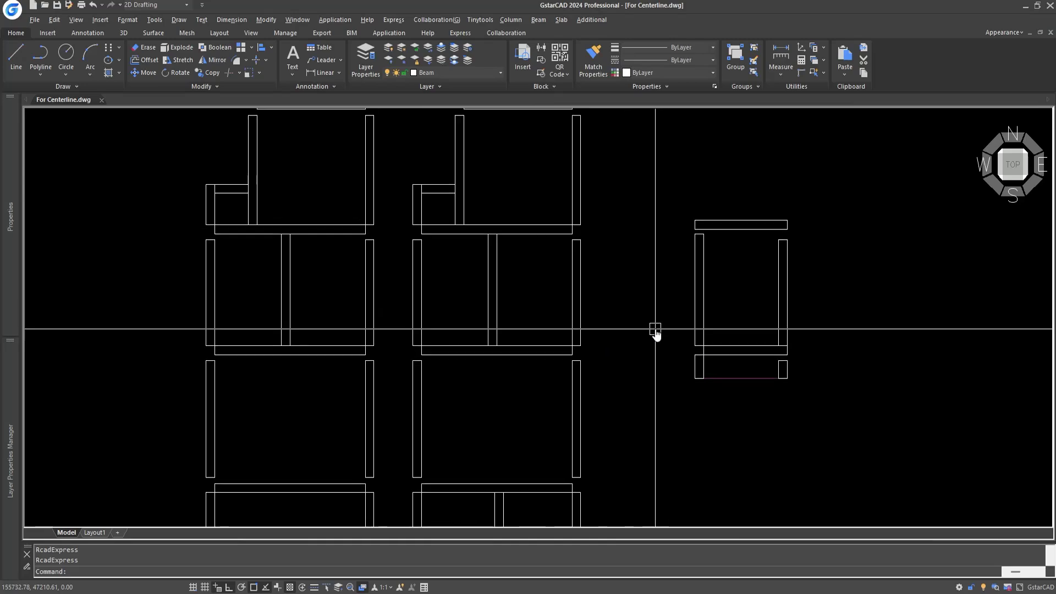
text(161)
key(Return)
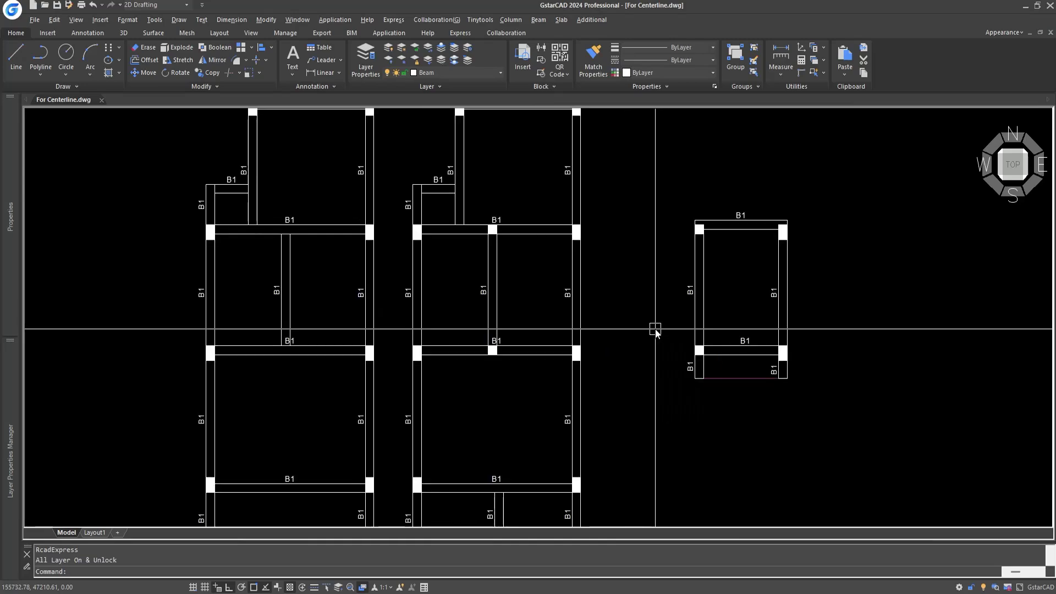
Move the small plan's top beam from its upper-left corner to the upper-left corner of the left column
scroll(770, 225, up, 6)
drag(767, 207, 719, 305)
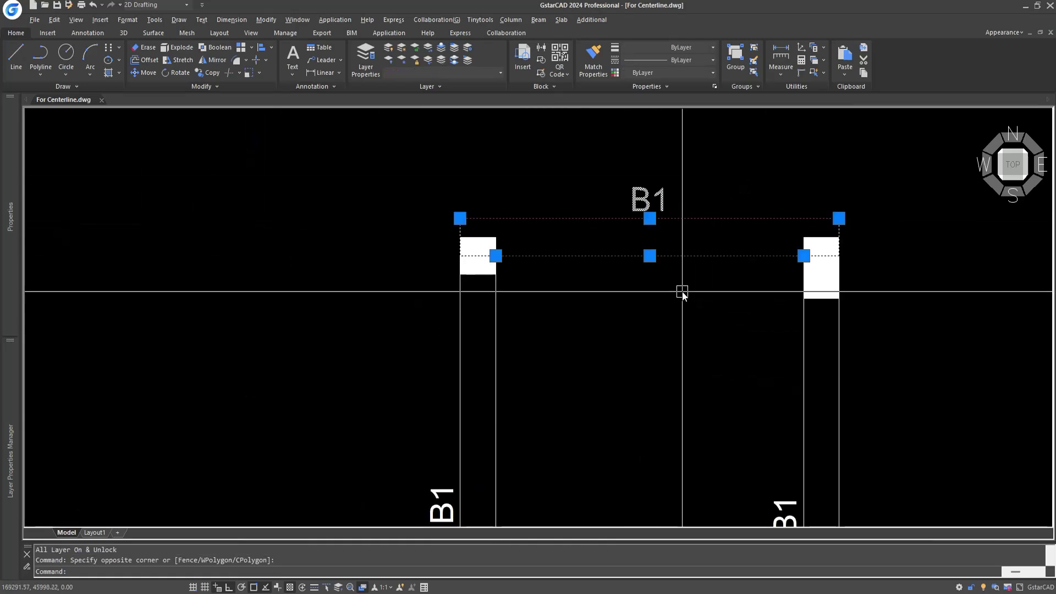
key(Escape)
click(557, 255)
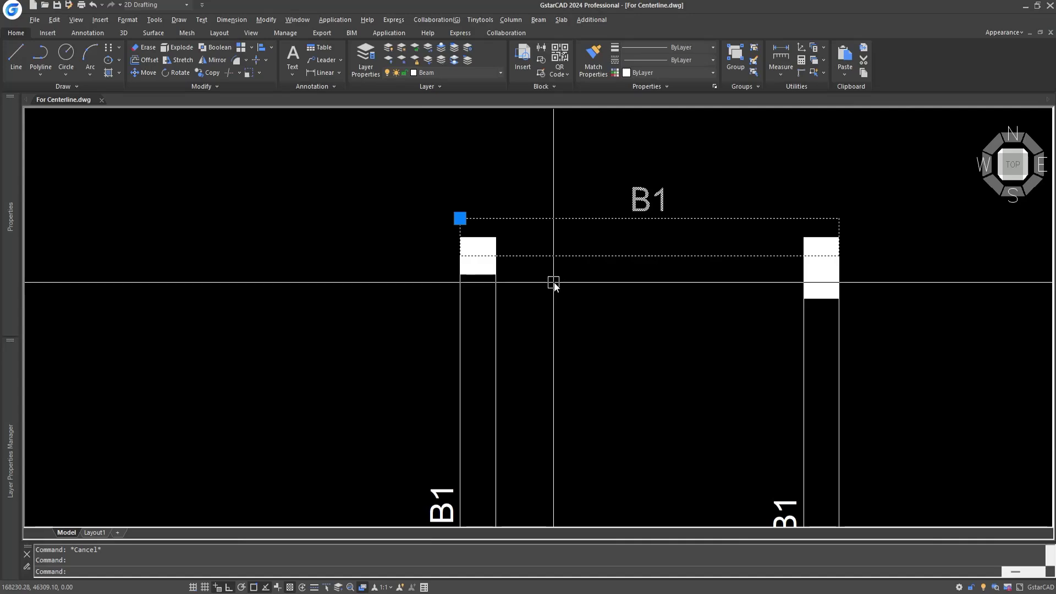
text(m)
key(Return)
click(460, 218)
click(459, 237)
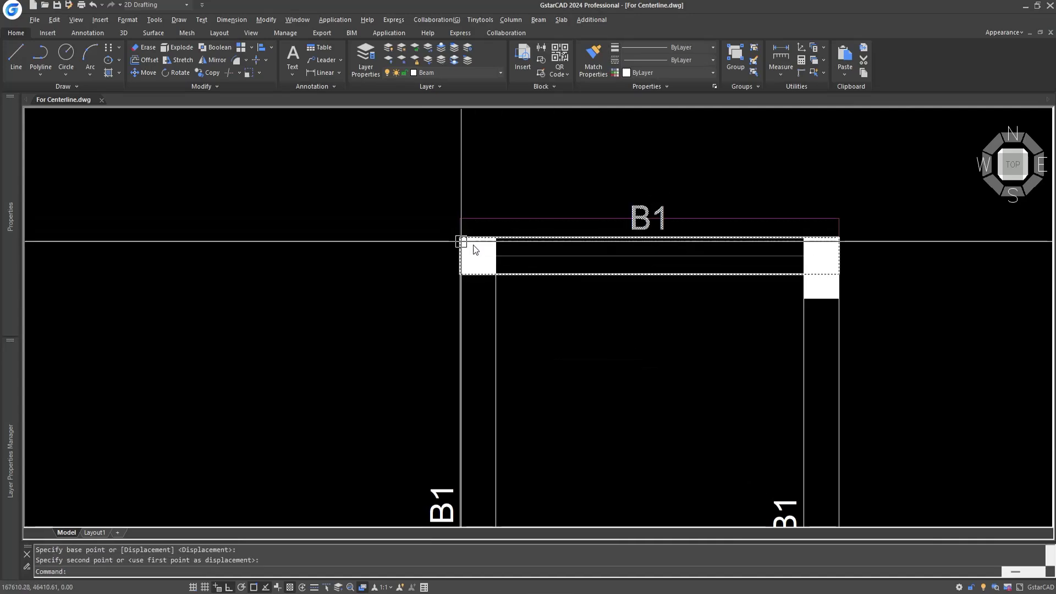
key(Escape)
Change the moved top beam's length with BCH to the clear distance between the two columns' inner faces
click(548, 267)
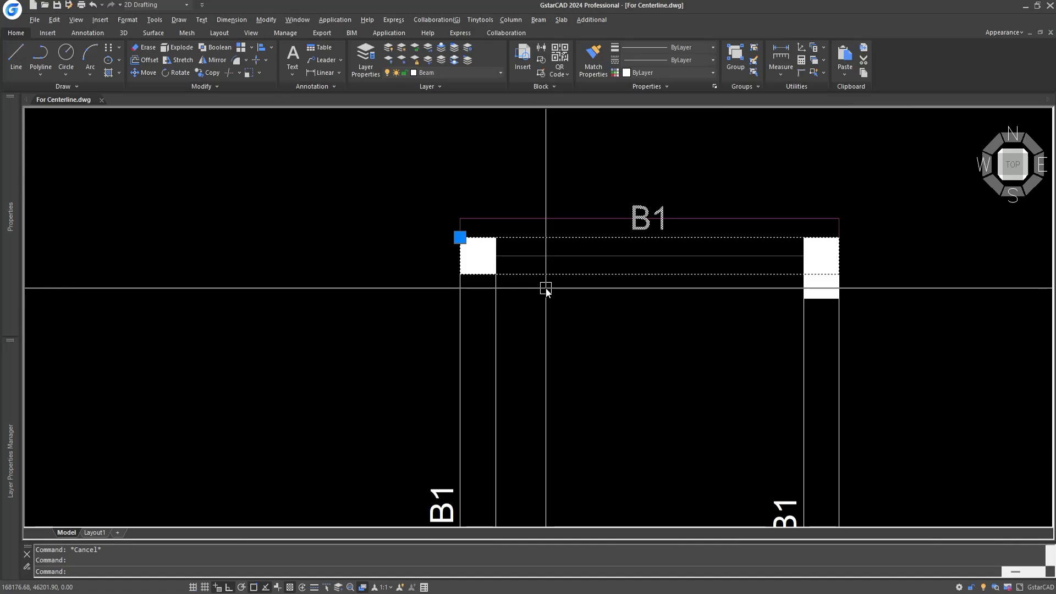
text(BCH)
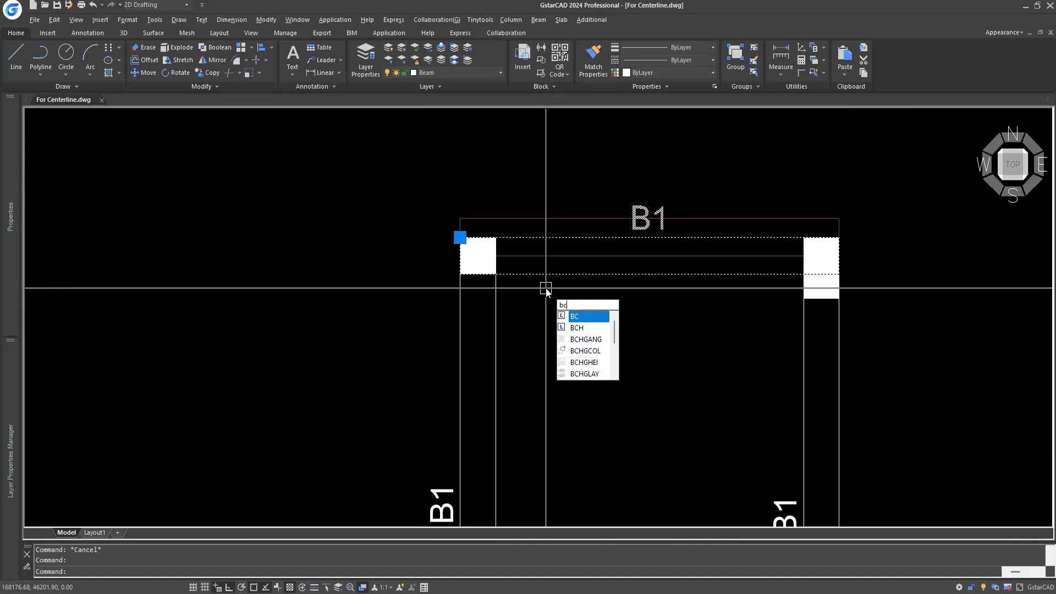
key(Return)
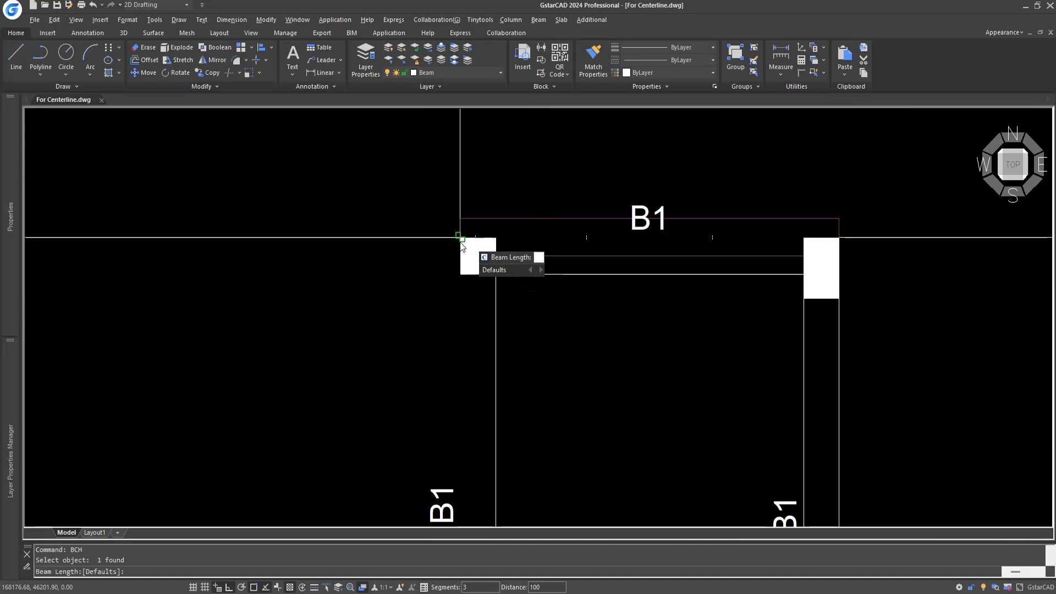
click(496, 273)
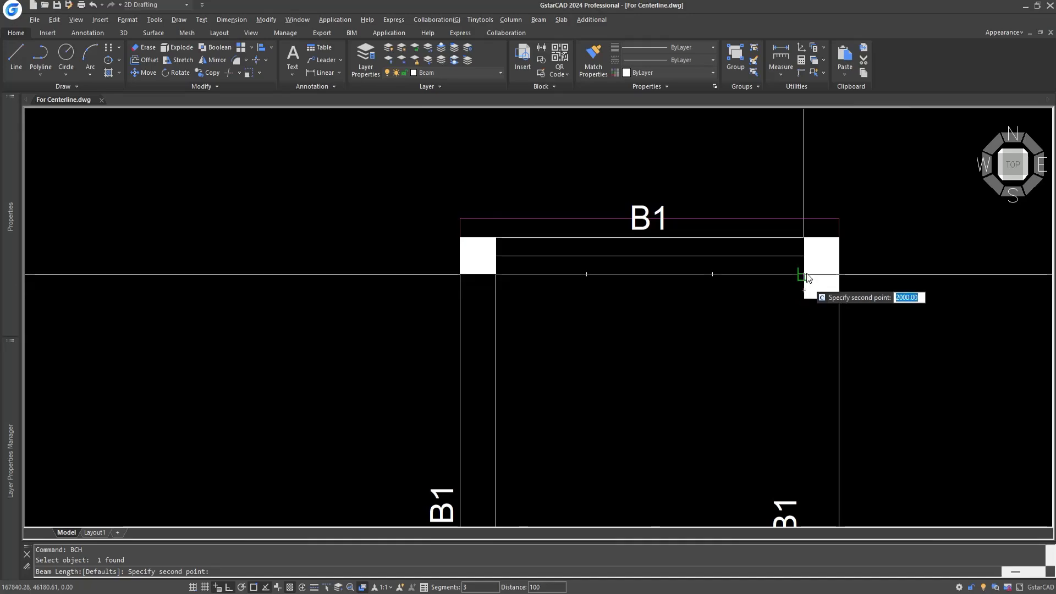
click(804, 295)
Shift the shortened top beam by its insertion grip to the left column's upper inner corner
click(737, 274)
click(461, 238)
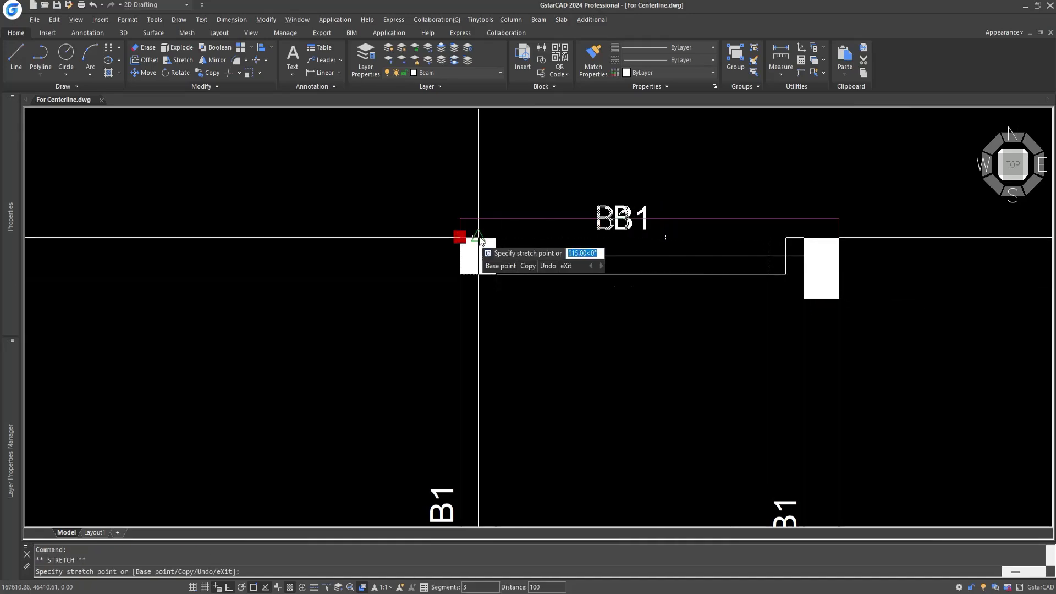
key(Escape)
Change the length of the small plan's lower beam with BCH to the clear distance between its two columns' inner faces
scroll(578, 189, down, 2)
middle_drag(578, 189, 567, 344)
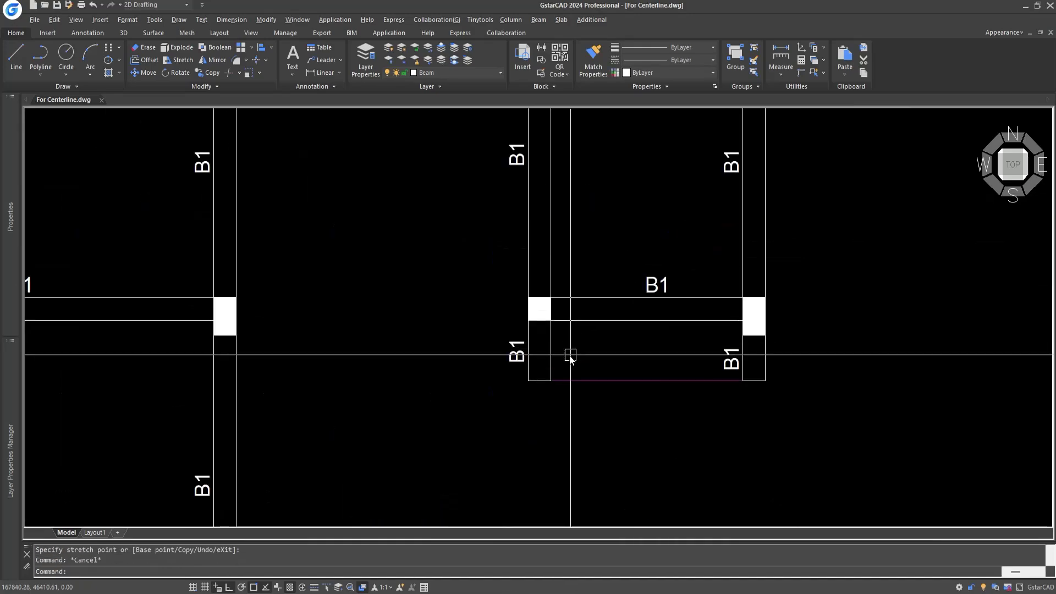
click(559, 358)
key(Escape)
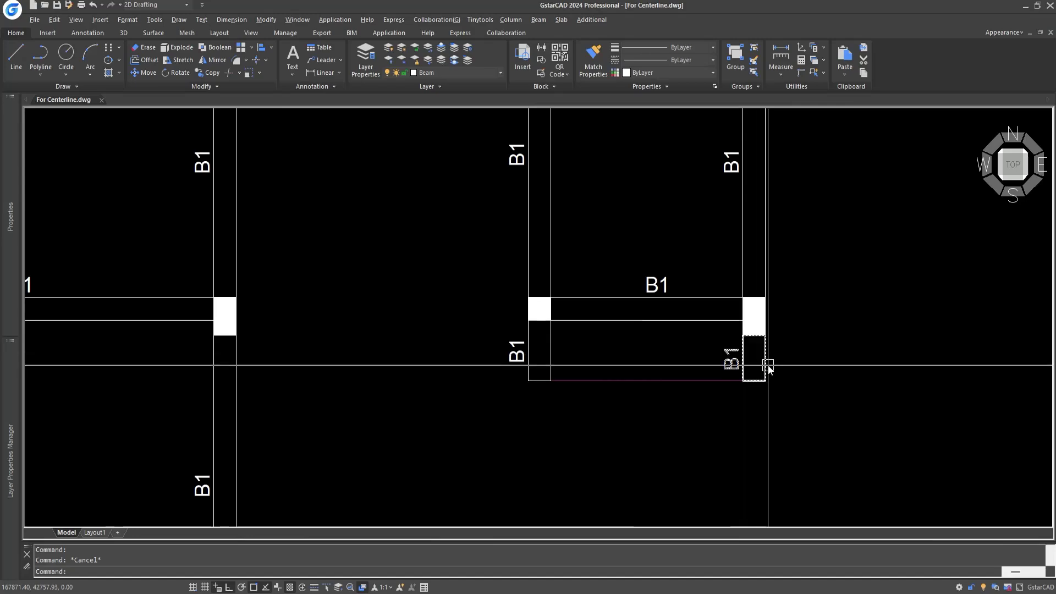
click(687, 332)
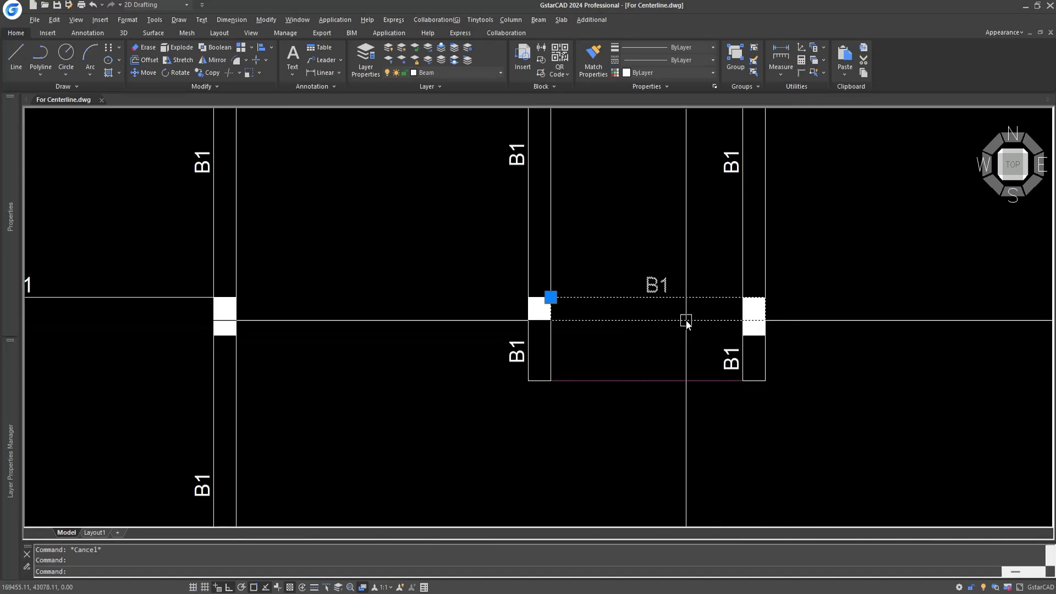
scroll(686, 333, up, 2)
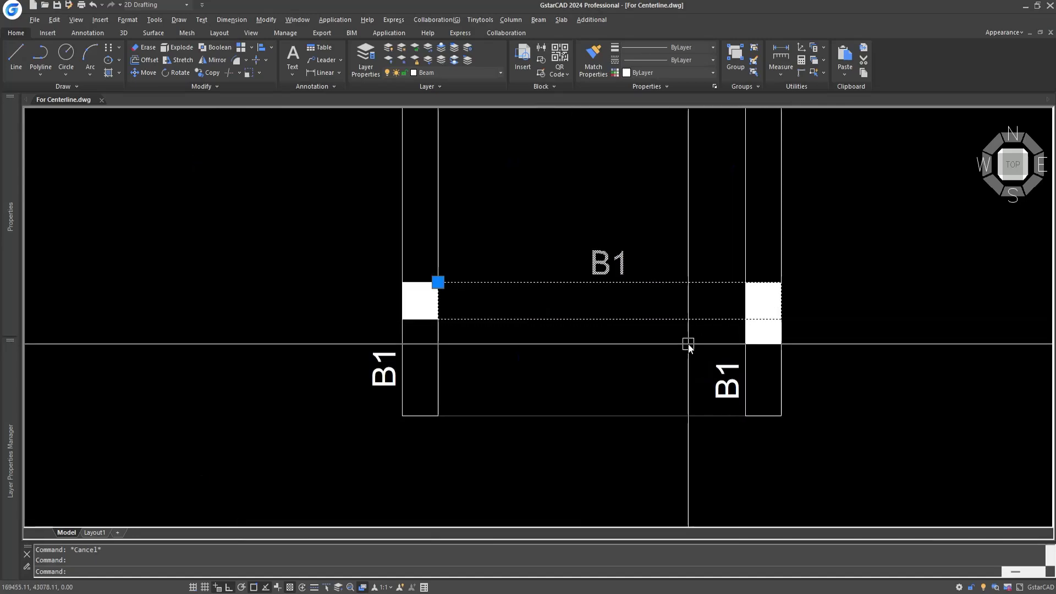
text(BCH)
key(Return)
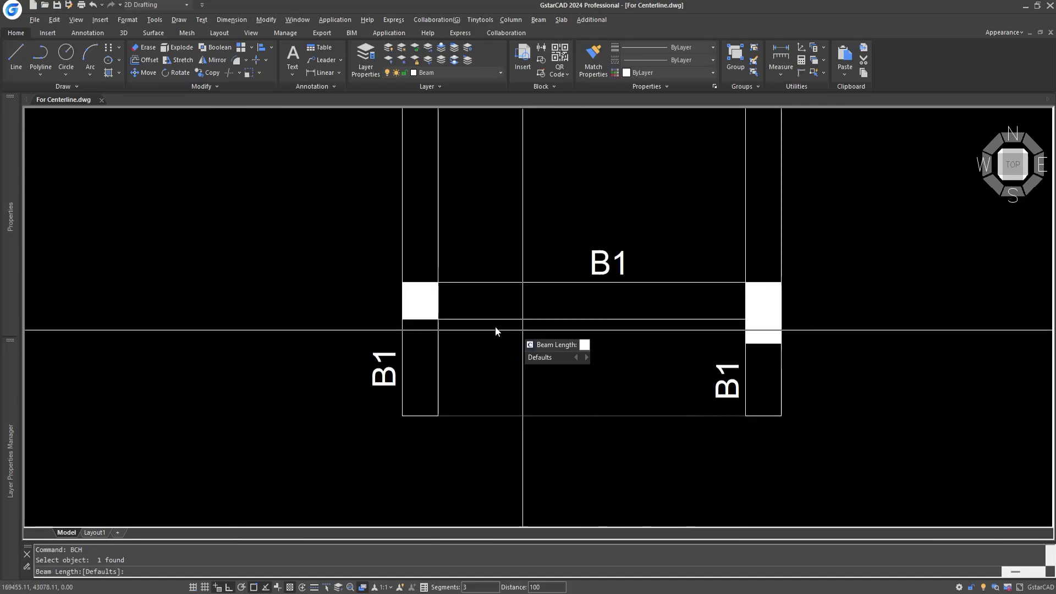
click(440, 321)
click(712, 323)
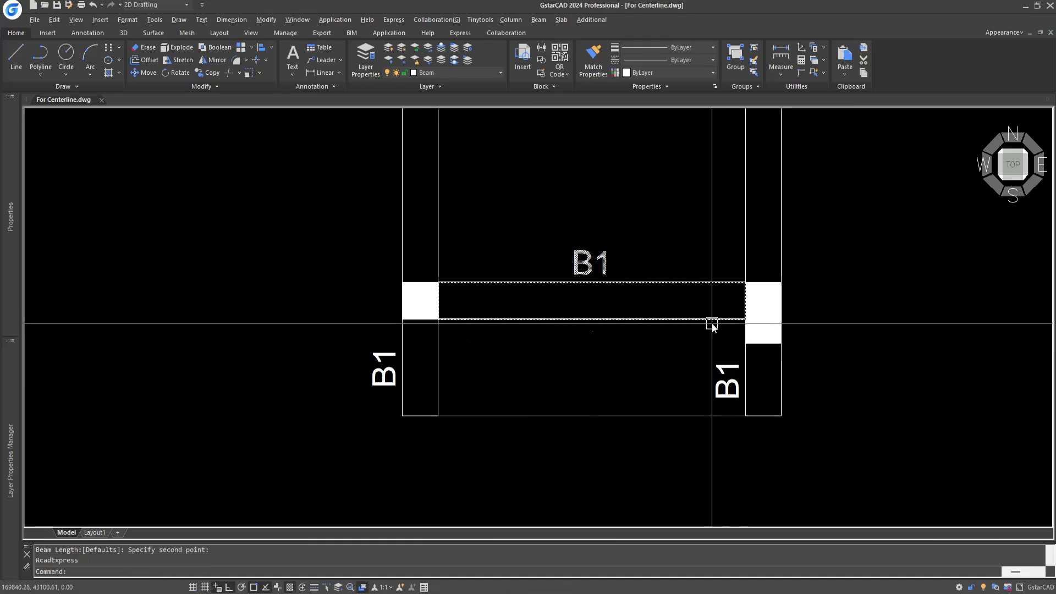
key(Escape)
Change the left plan's lower right vertical beam length with BCH to the distance from the bottom beam's outer edge to the column's underside
scroll(676, 318, down, 5)
scroll(607, 328, up, 3)
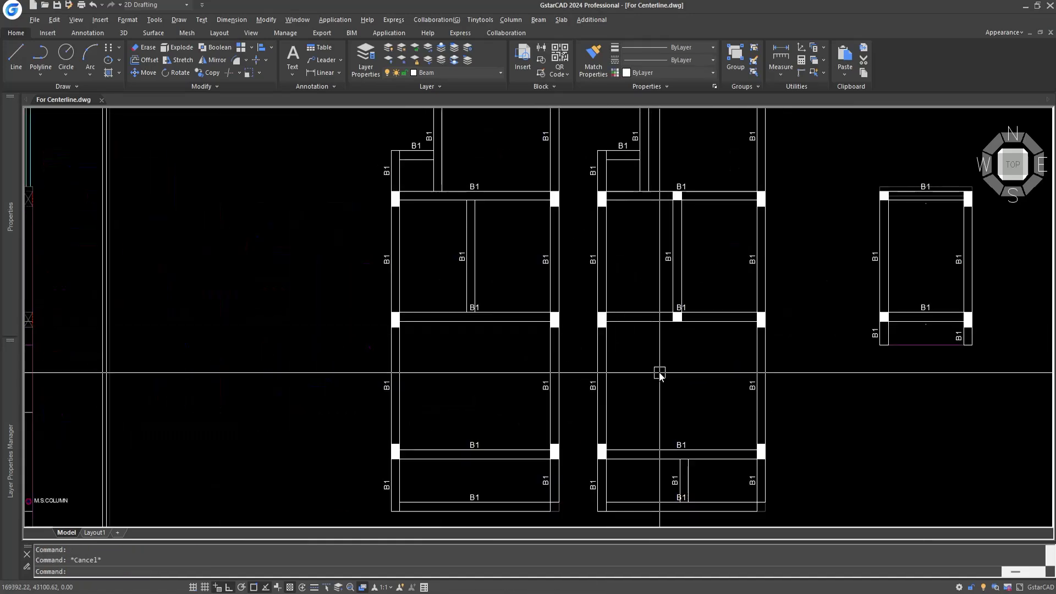
scroll(660, 374, down, 1)
scroll(418, 418, up, 5)
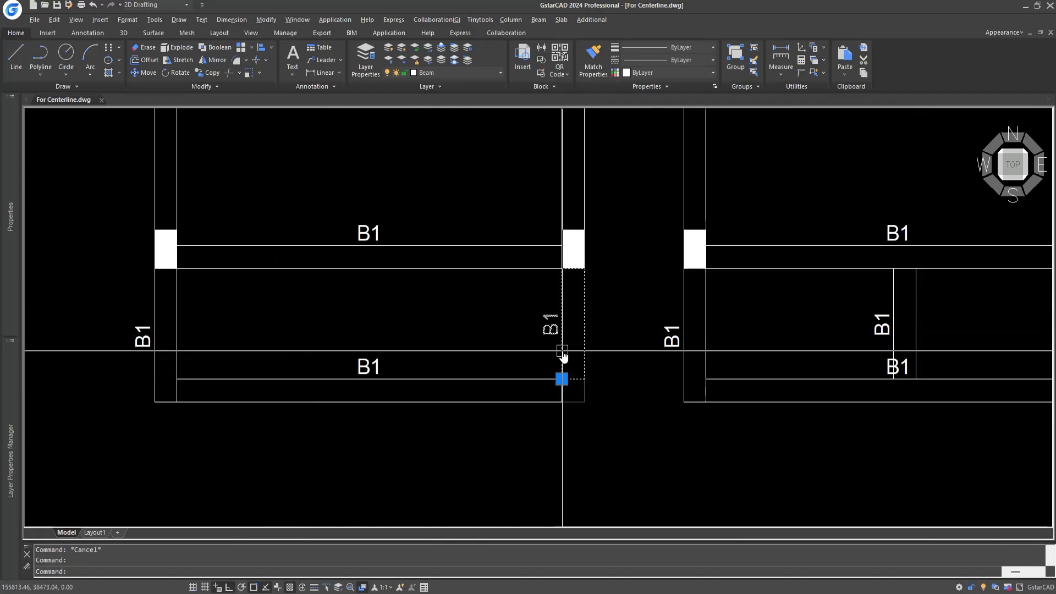
text(bc)
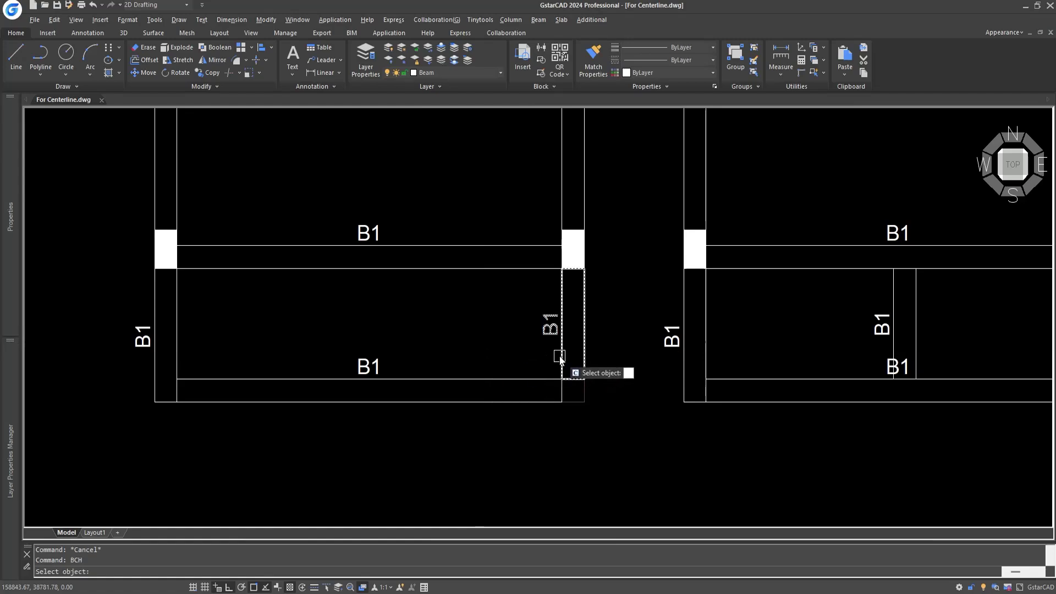
key(Return)
click(562, 402)
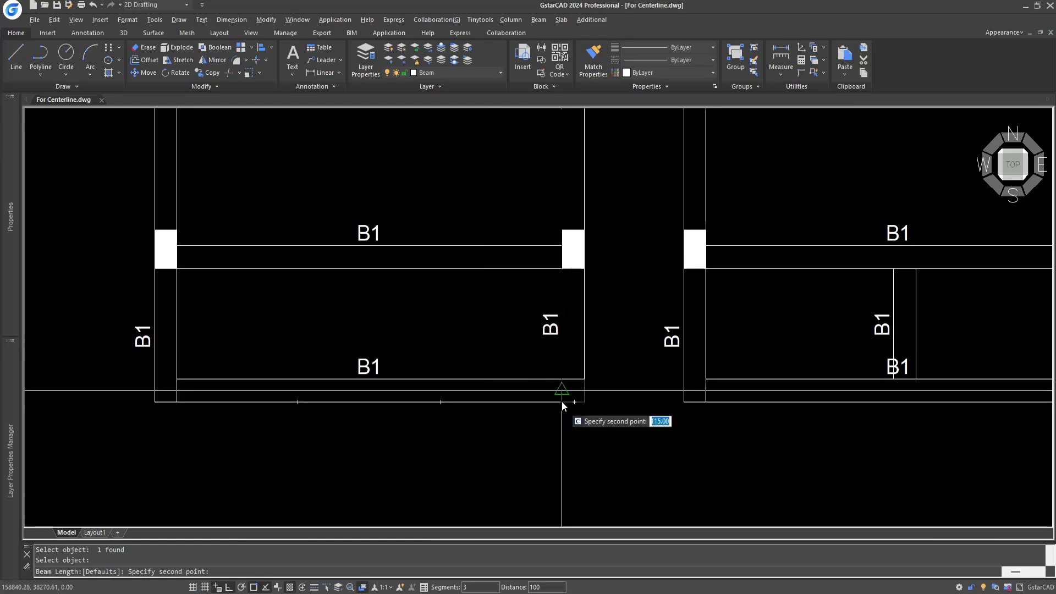
click(561, 269)
Shift the lengthened beam by its insertion grip to the bottom beam's lower right corner and erase the matching beam in the right plan
click(561, 373)
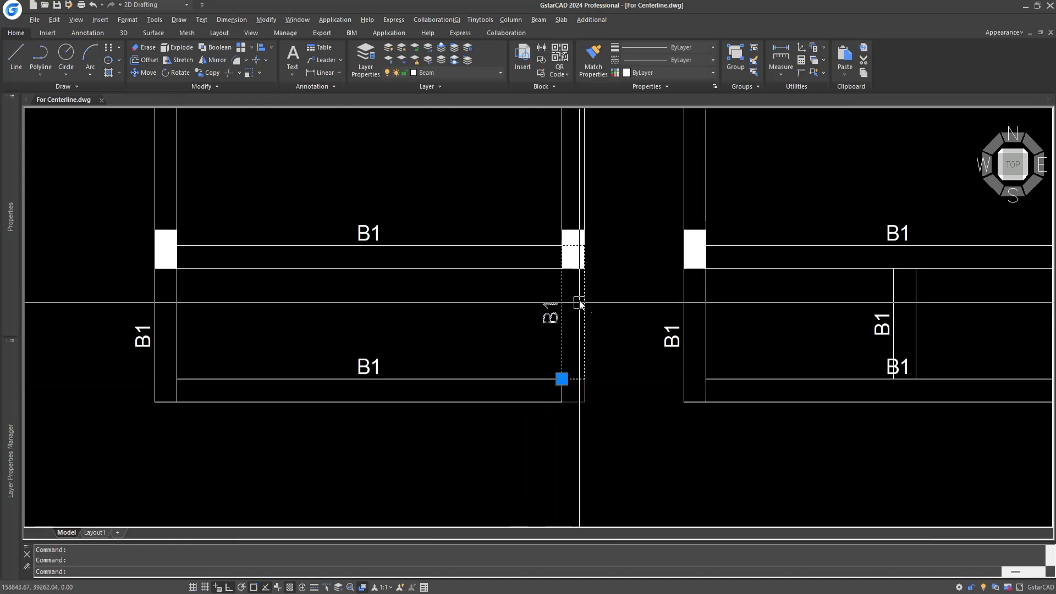
click(562, 379)
key(Escape)
scroll(509, 358, down, 3)
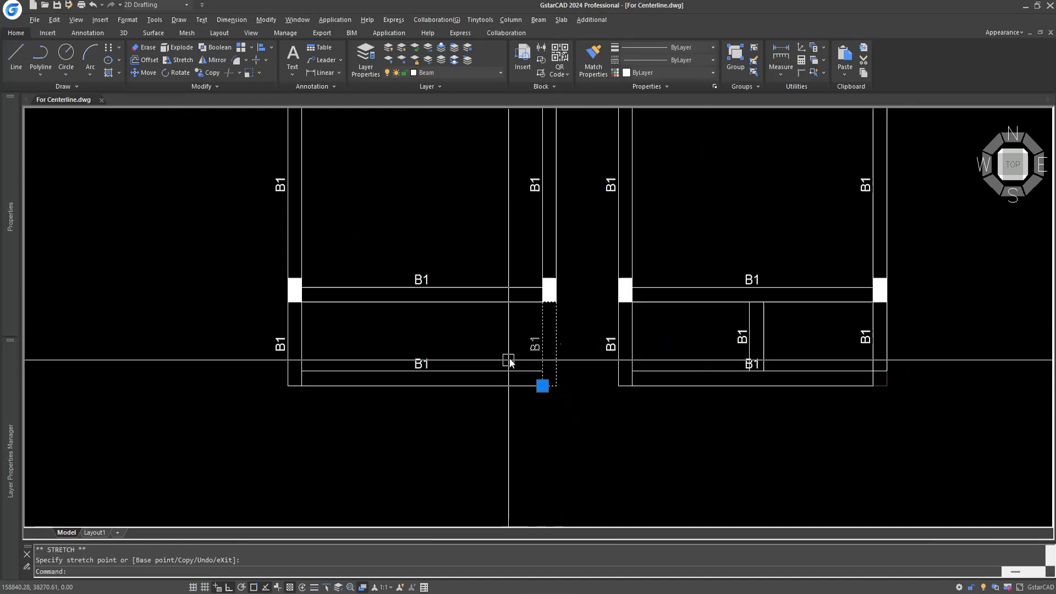
scroll(671, 381, up, 1)
key(Escape)
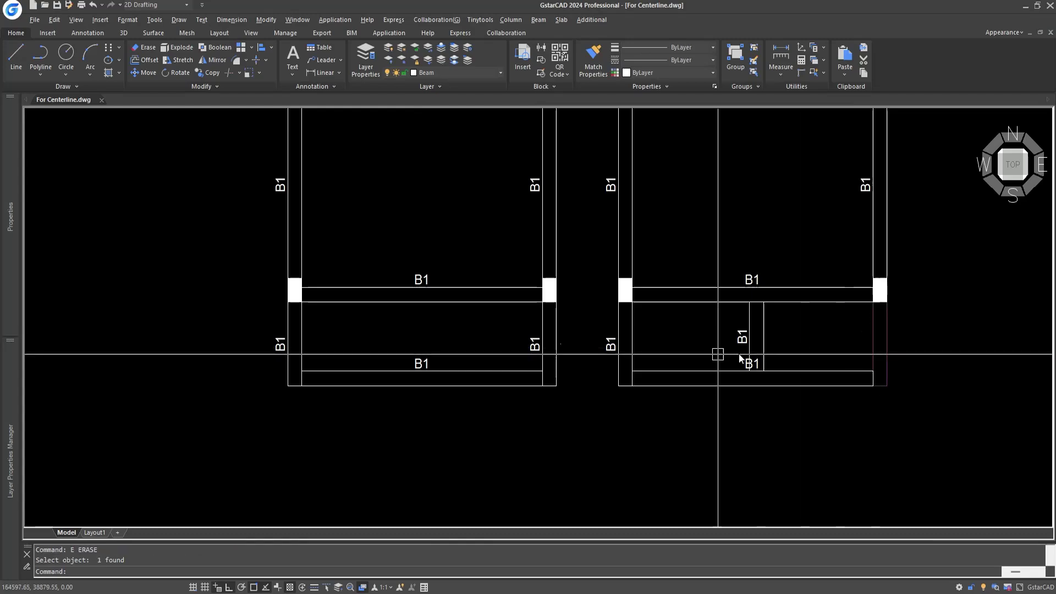
click(544, 333)
text(c)
key(Return)
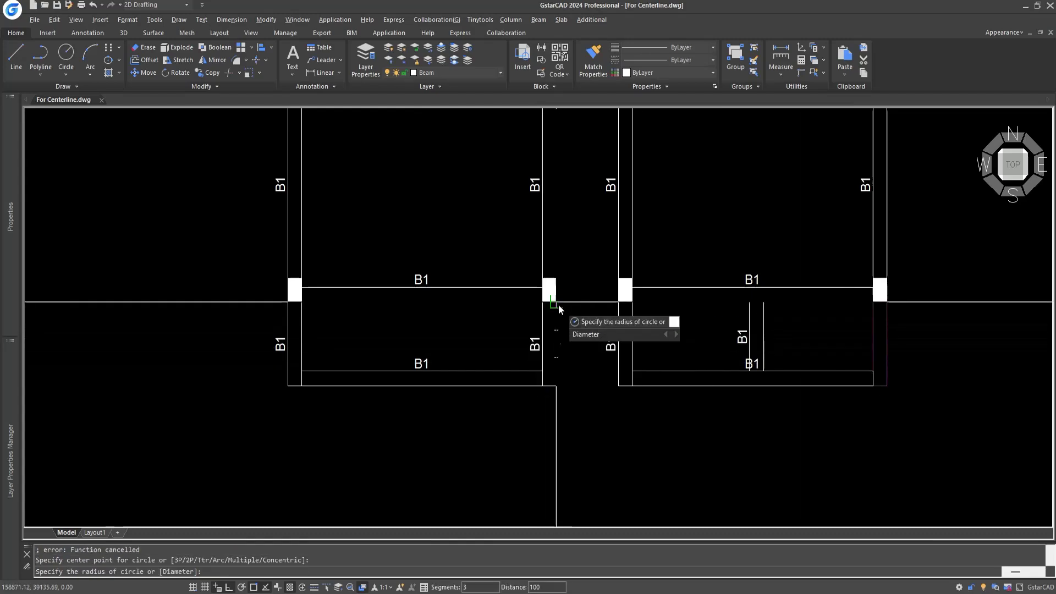
click(559, 305)
key(Escape)
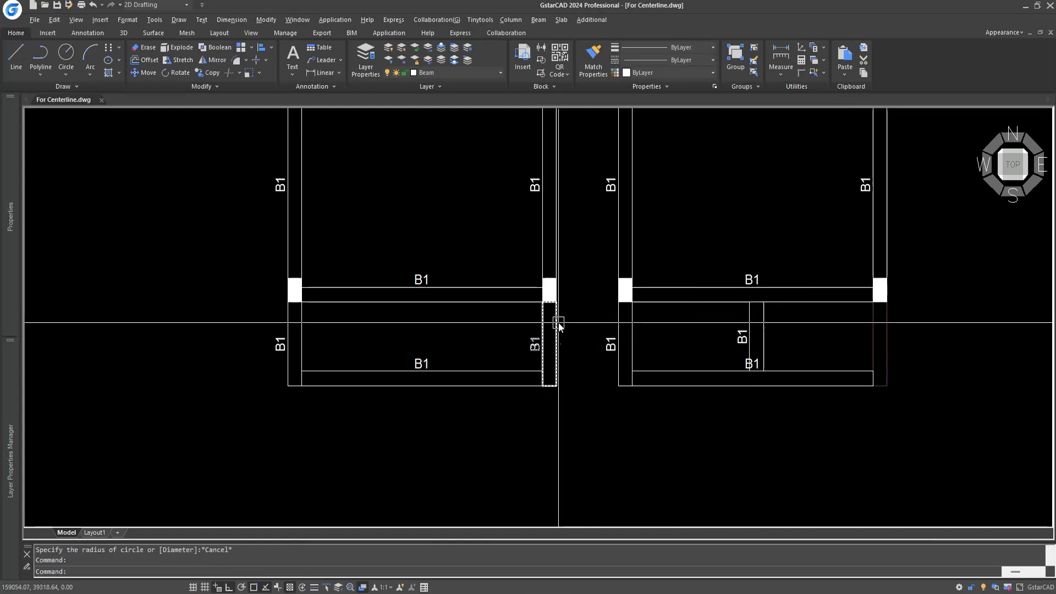
Copy the left plan's lower right vertical beam from its column's lower right corner to the matching column corner in the right plan
text(co)
key(Return)
click(557, 303)
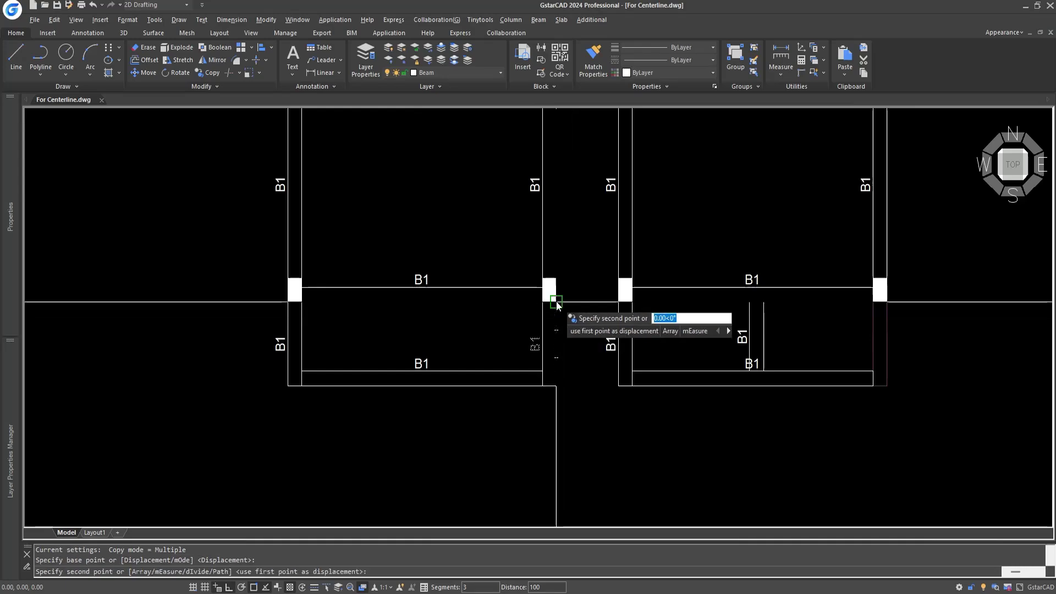
click(888, 303)
key(Escape)
Isolate the Beam layer by picking the left plan's upper horizontal beam, hiding the columns and other layers
scroll(733, 338, down, 10)
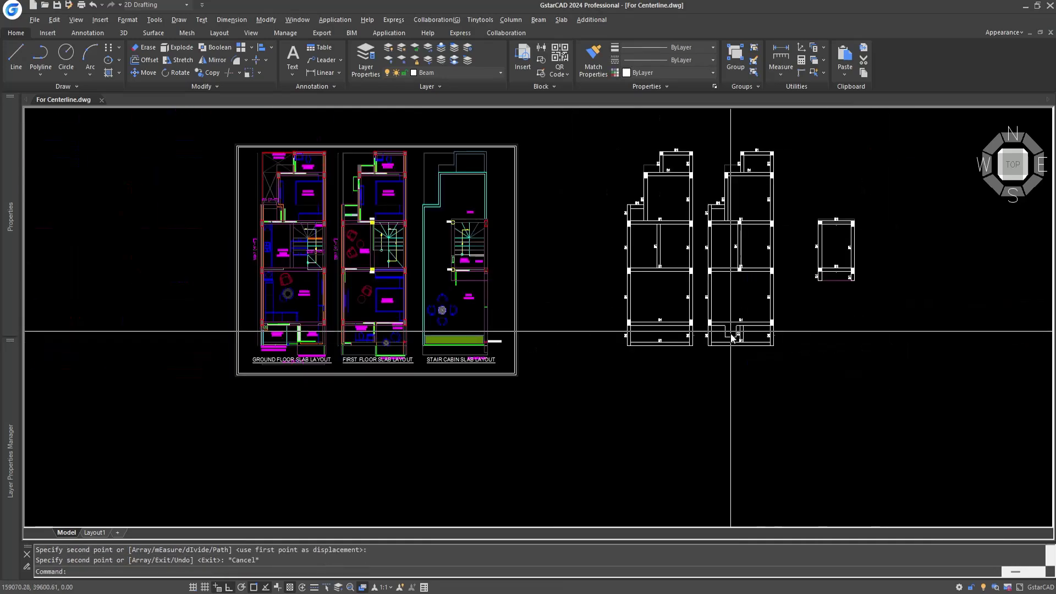
middle_drag(733, 338, 546, 464)
scroll(506, 318, up, 4)
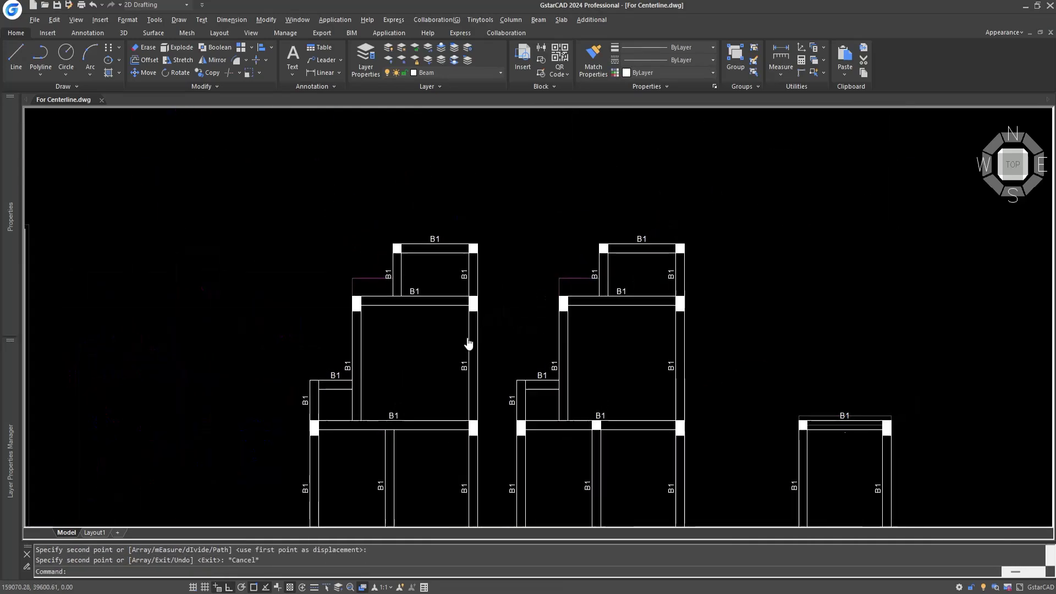
scroll(470, 342, up, 3)
click(448, 310)
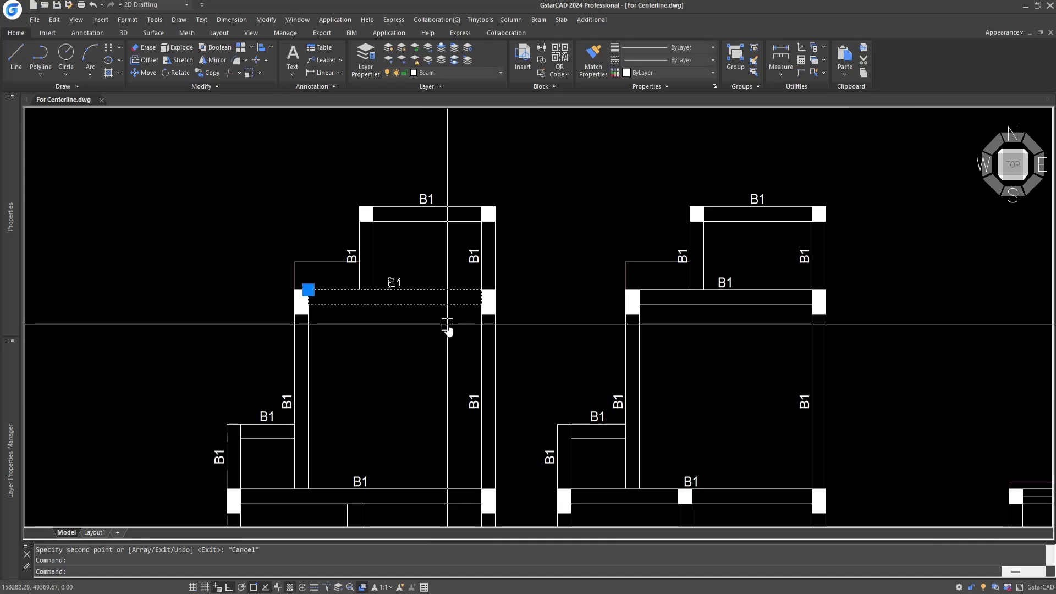
text(ml)
key(Return)
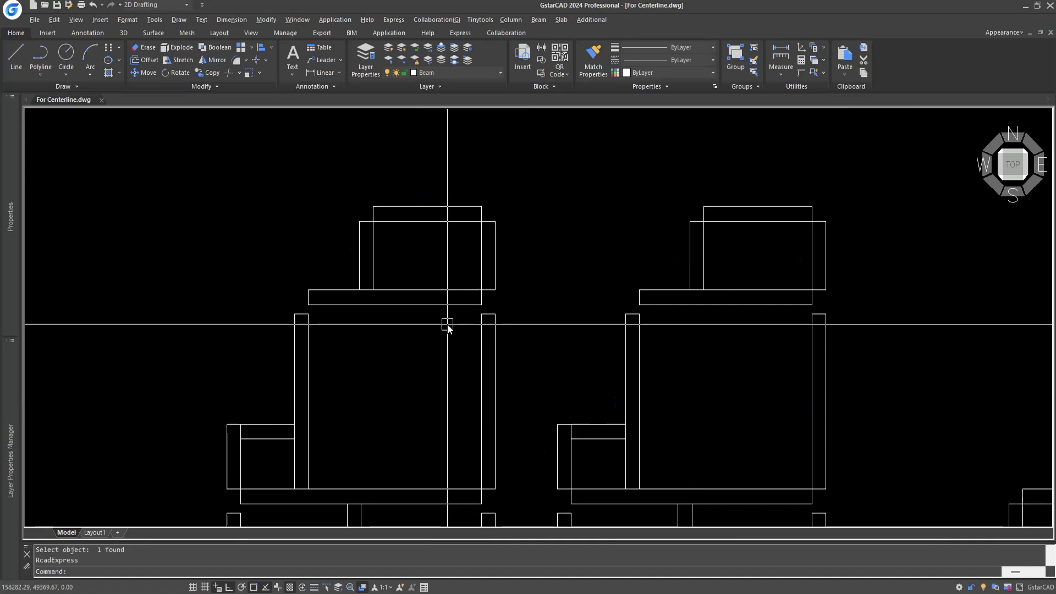
Start slab numbering with marking, using a slab number angle of 0, start number 1 and text height 150
scroll(460, 336, down, 3)
scroll(464, 333, up, 3)
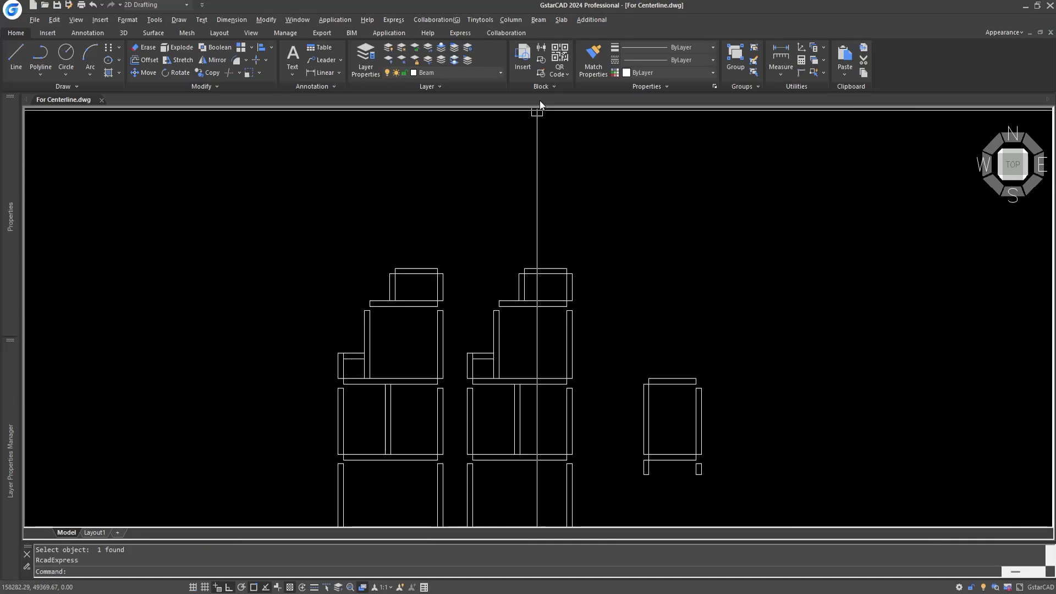
click(558, 22)
mouse_move(667, 64)
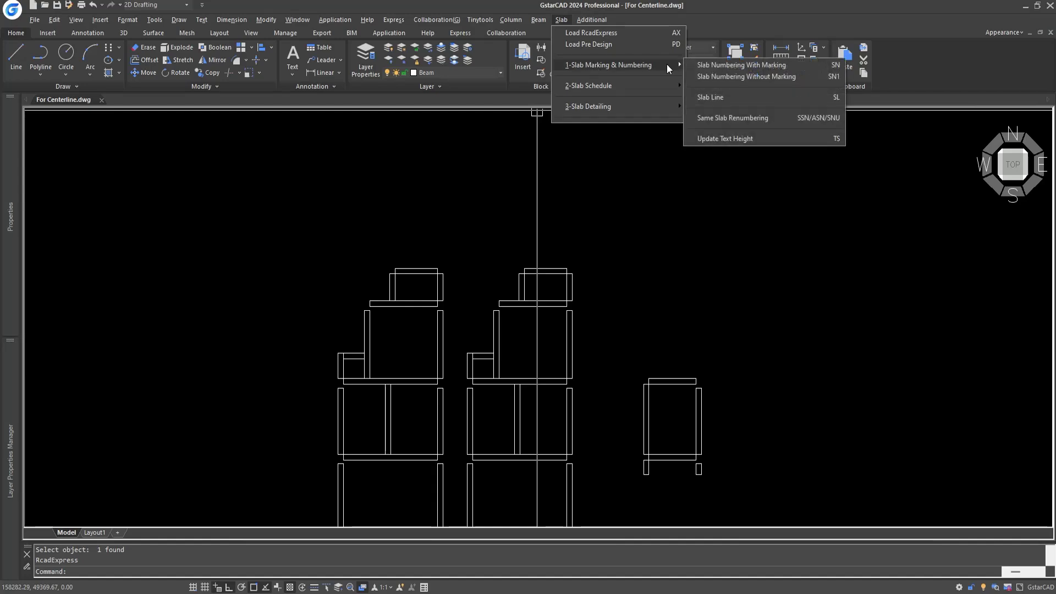
click(714, 64)
key(Return)
scroll(421, 289, up, 3)
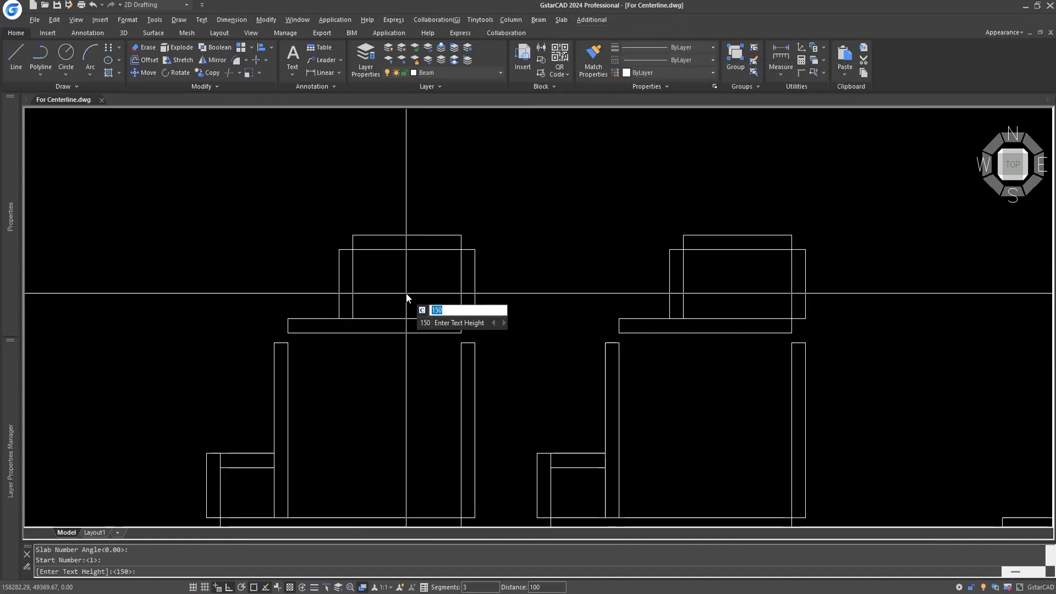
key(Return)
key(Return)
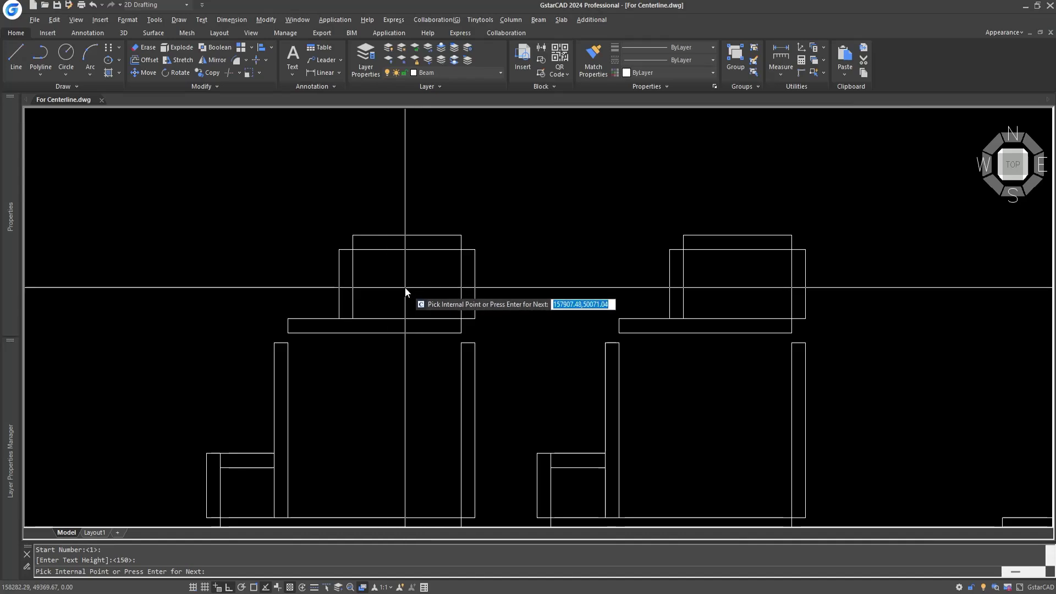
Mark every slab panel of the left plan as S1, from the top room down to the bottom strip
click(406, 288)
scroll(420, 338, down, 3)
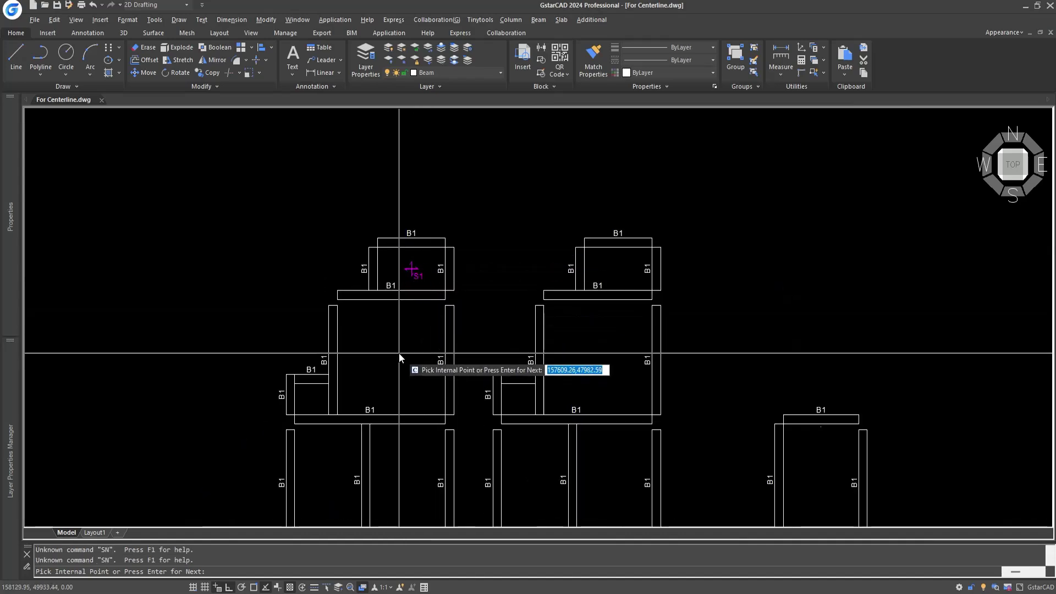
scroll(387, 385, up, 5)
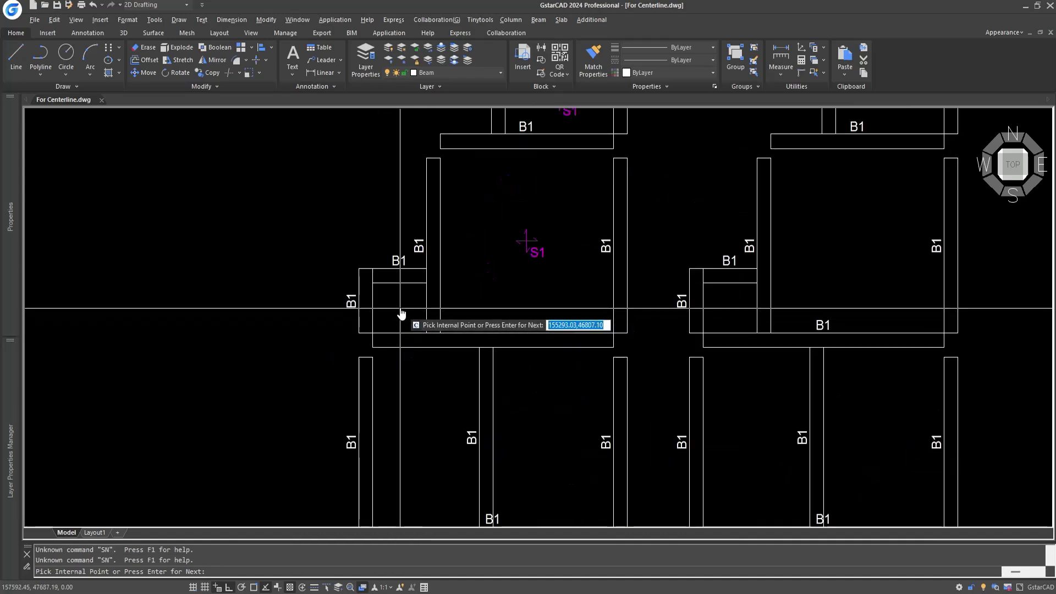
middle_drag(448, 427, 424, 288)
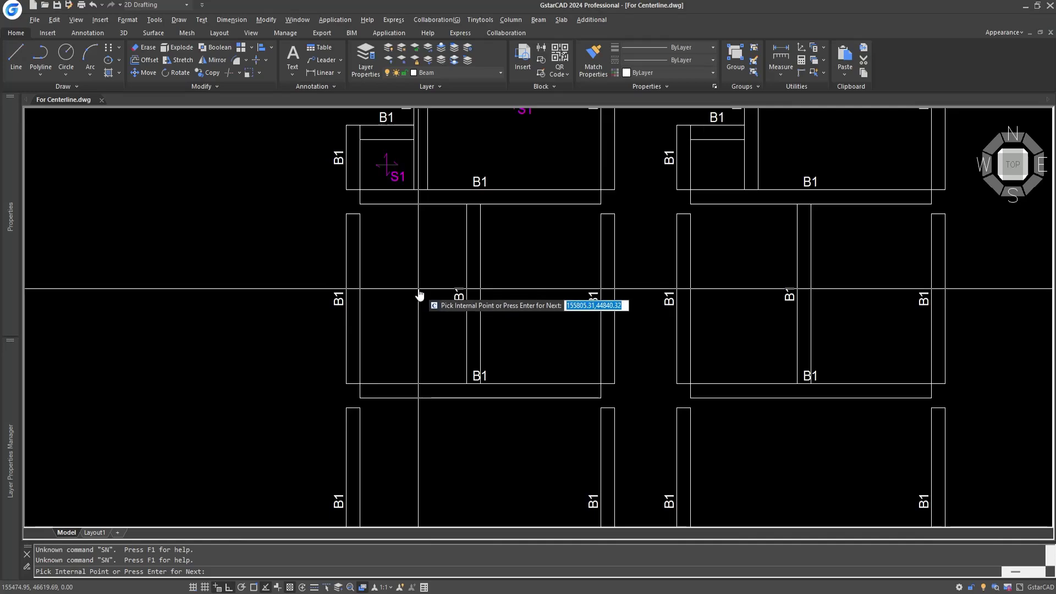
click(416, 295)
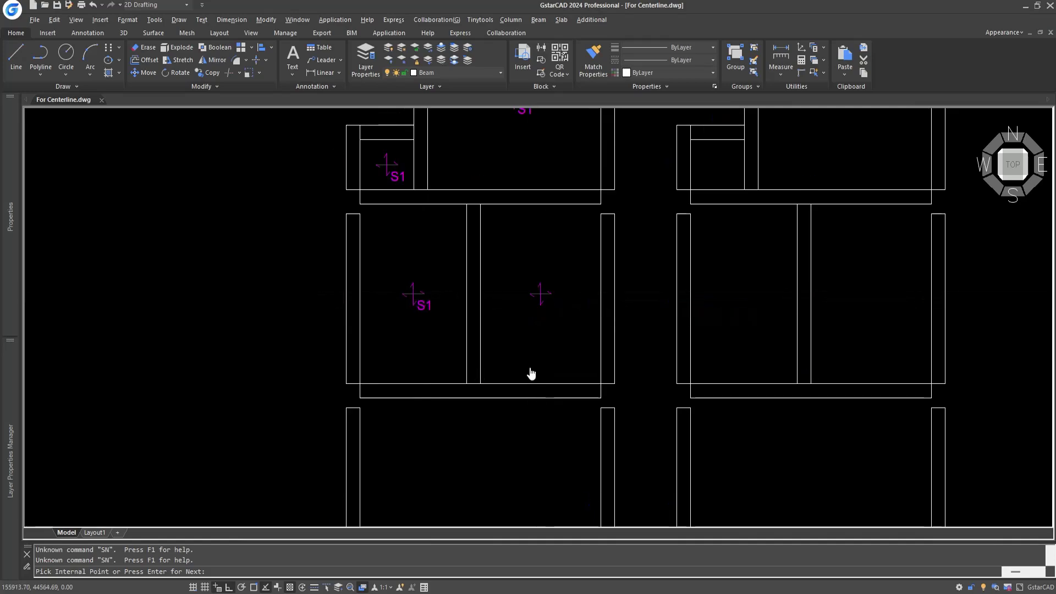
middle_drag(523, 447, 418, 348)
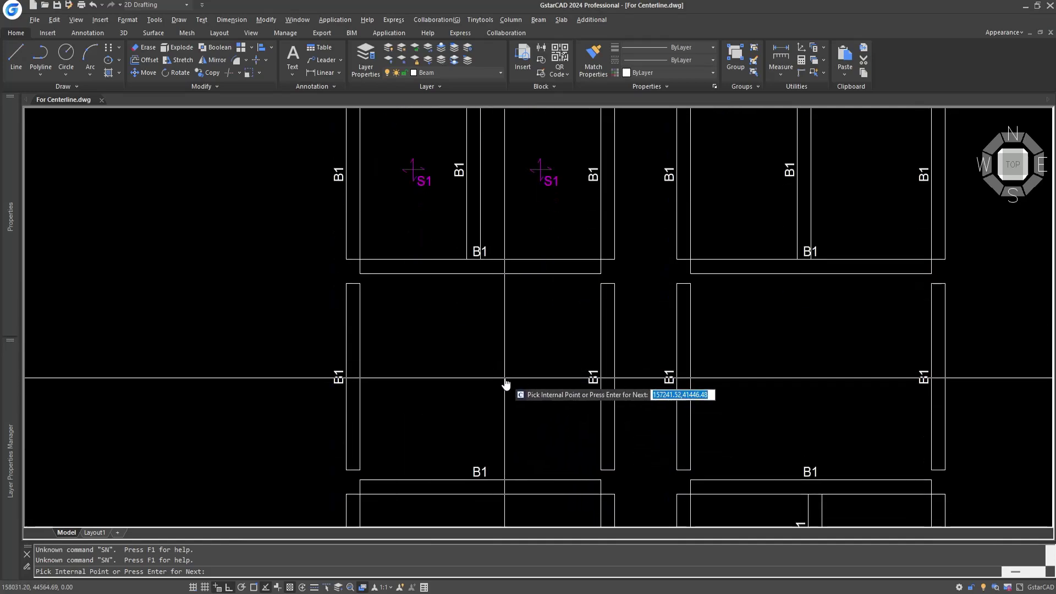
click(509, 400)
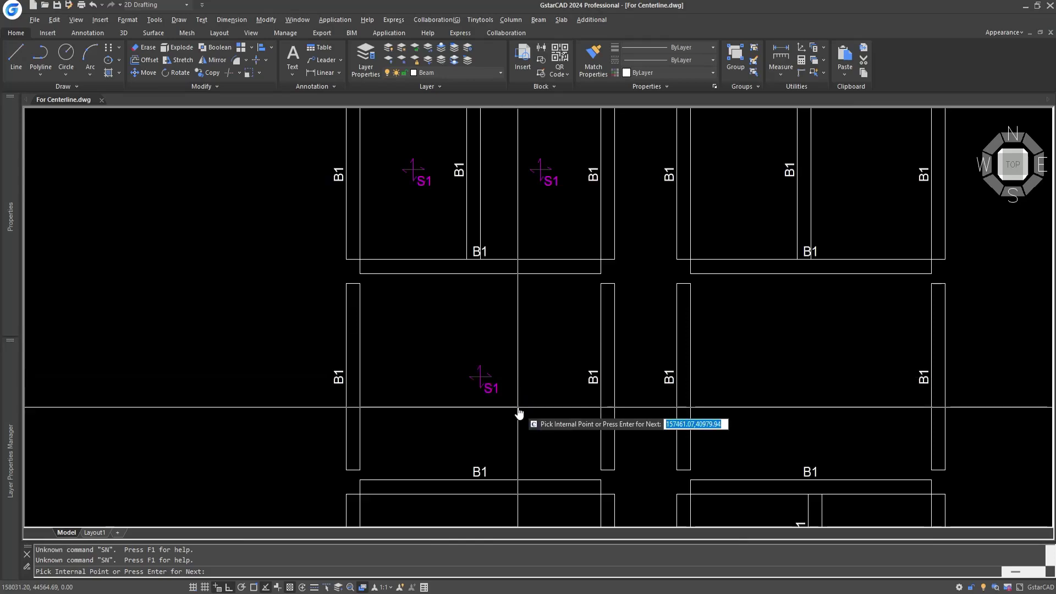
middle_drag(518, 415, 500, 266)
click(484, 383)
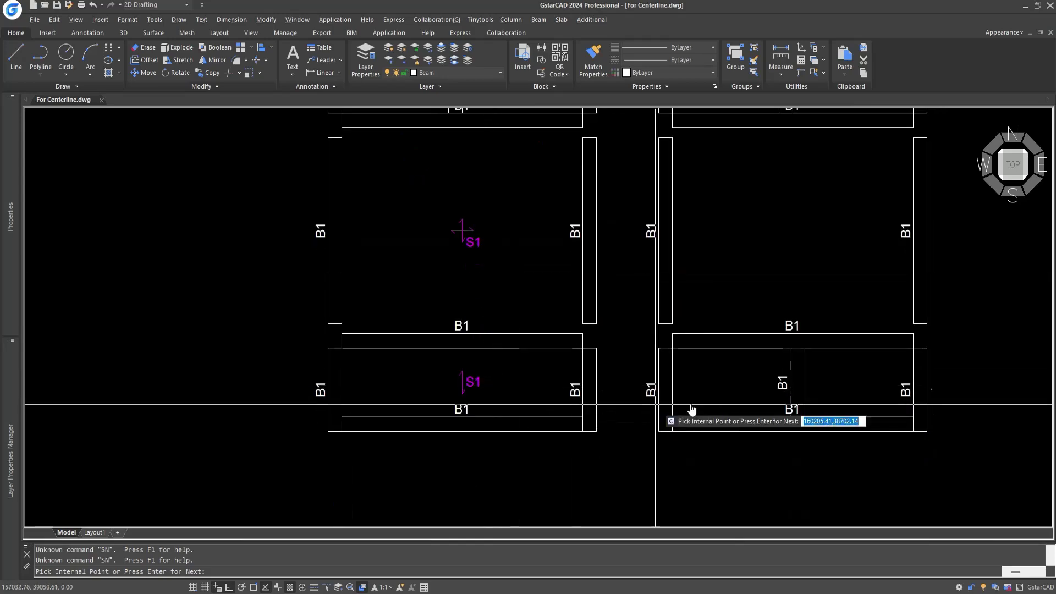
Mark the right plan's slab panels as S1, from the two bottom panels up to the top room
click(730, 391)
click(863, 387)
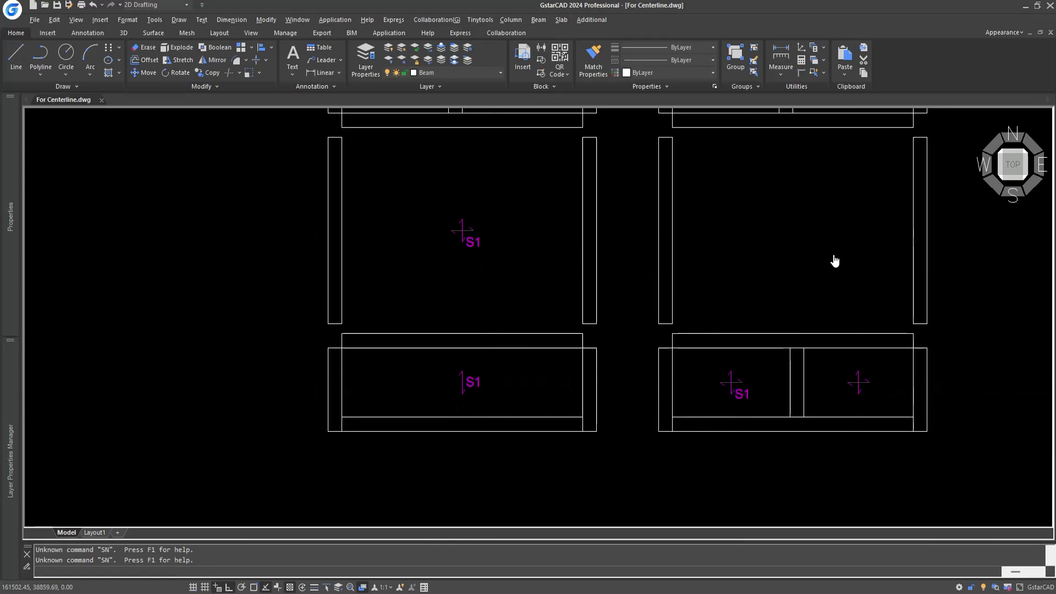
middle_drag(835, 259, 626, 391)
mouse_move(634, 342)
middle_down()
mouse_move(648, 262)
mouse_move(618, 325)
mouse_move(625, 372)
mouse_move(494, 383)
middle_up()
click(490, 381)
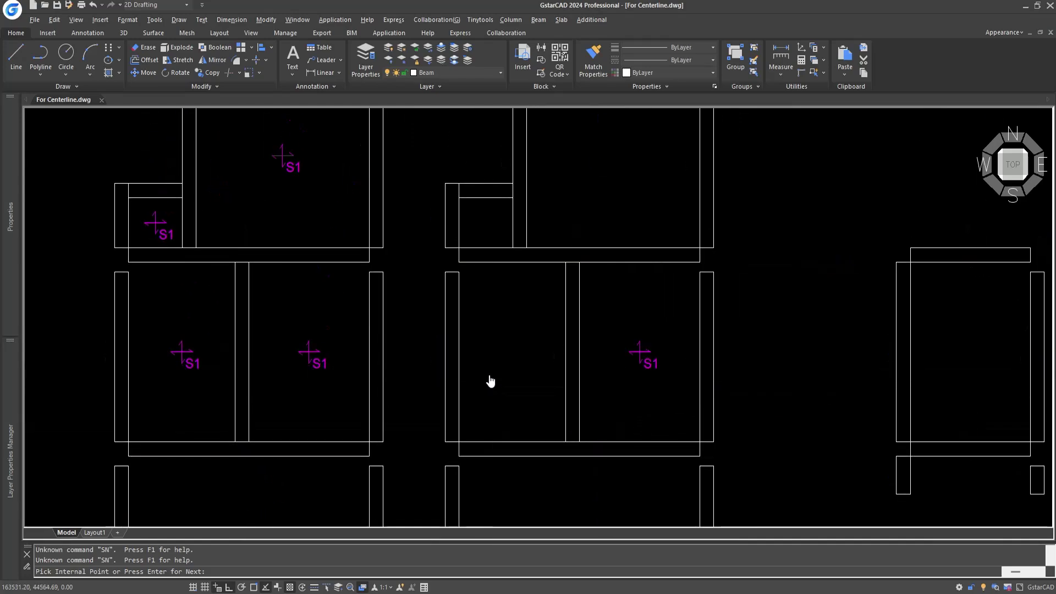
click(484, 229)
middle_drag(599, 234, 551, 339)
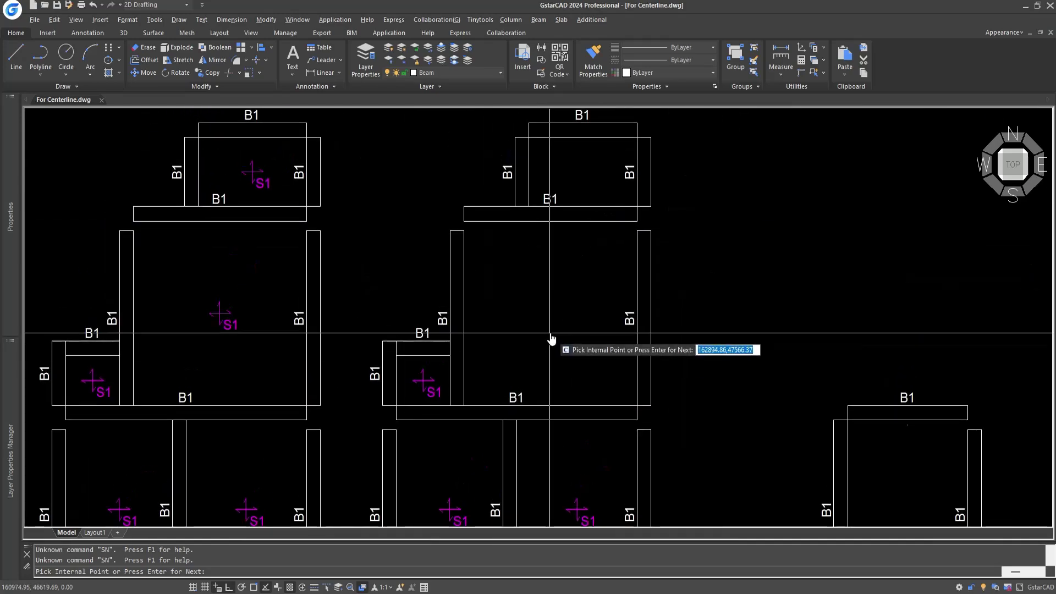
click(588, 180)
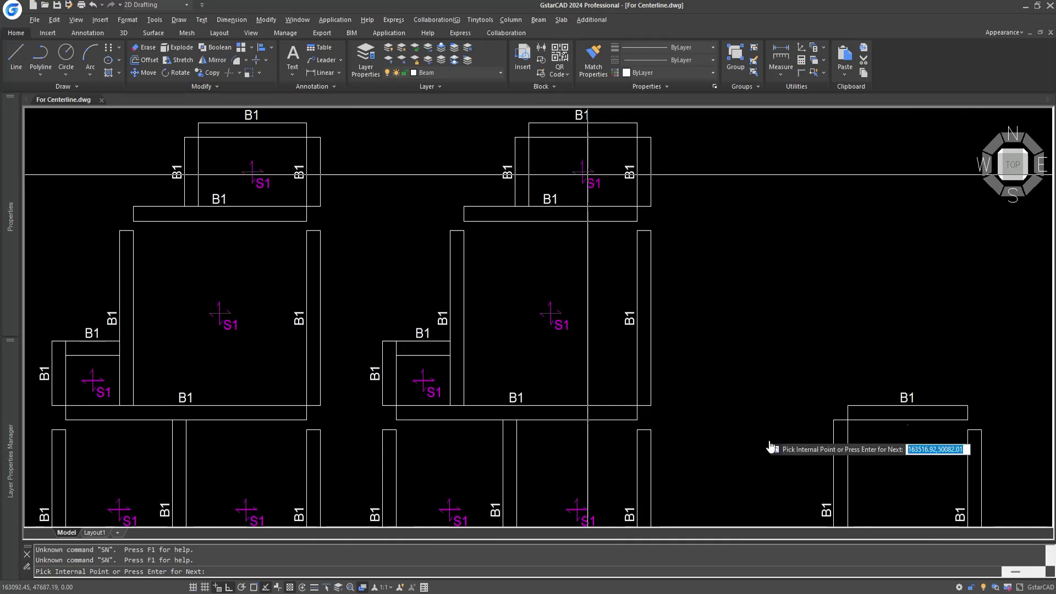
Mark the single panel of the small separate plan as S1 and end the slab numbering
click(899, 488)
scroll(726, 379, down, 6)
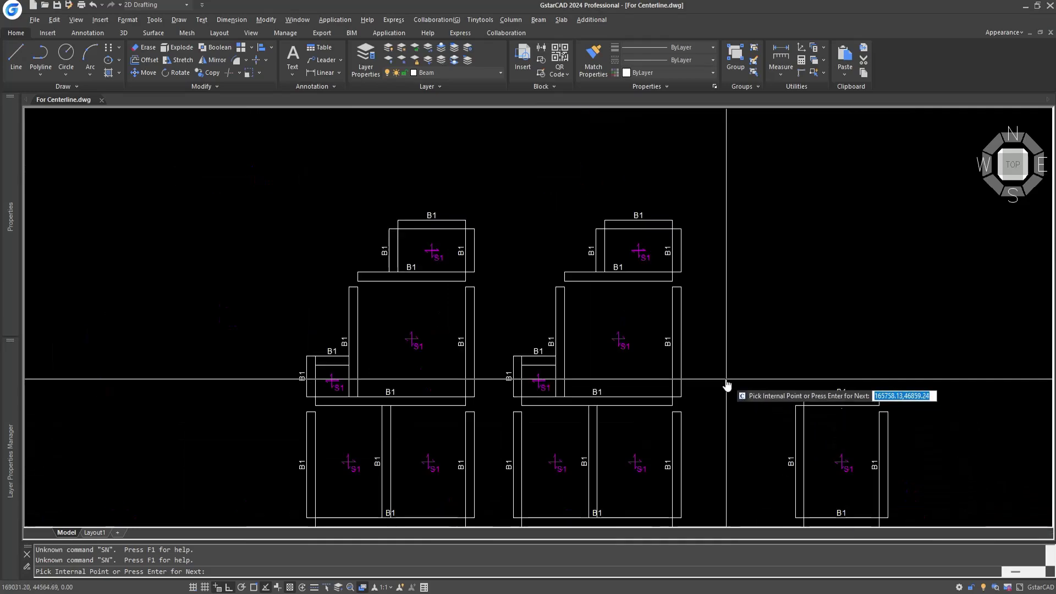
key(Escape)
middle_drag(728, 434, 677, 344)
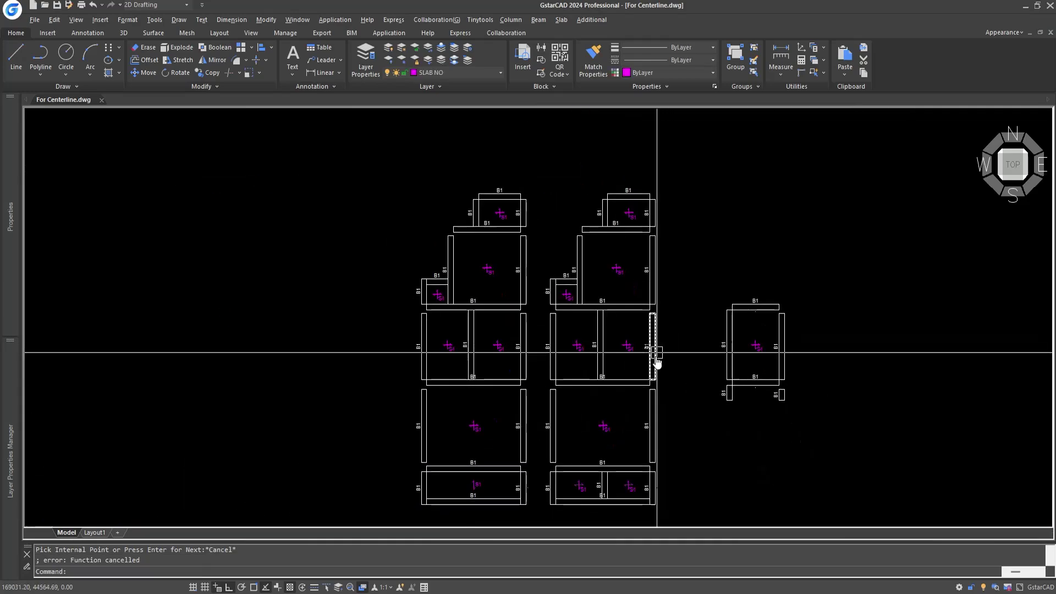
scroll(653, 377, up, 3)
scroll(663, 397, down, 3)
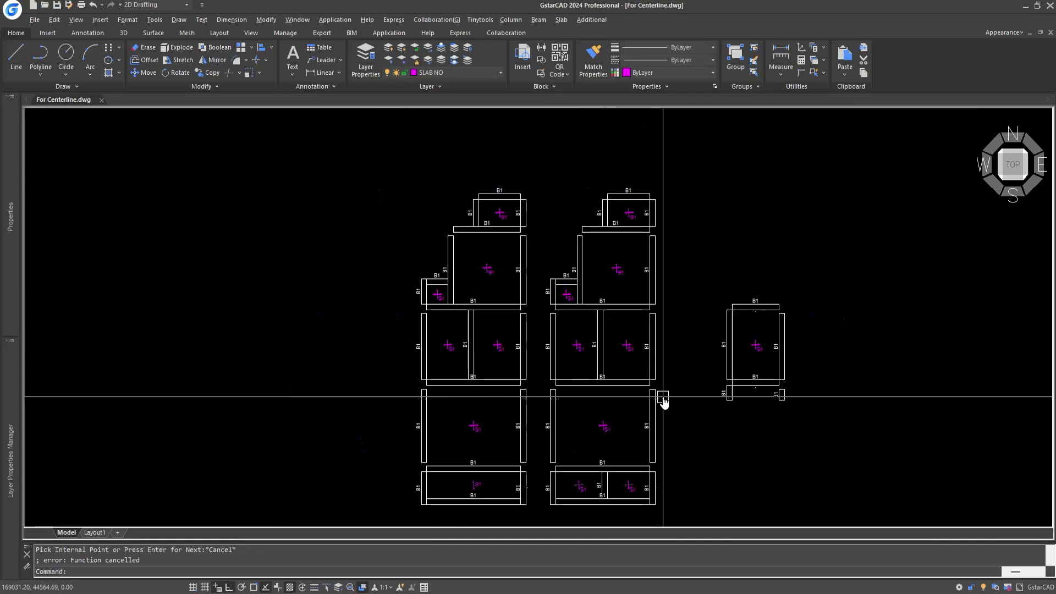
Generate the GLP centerlines for all three plans with a column height of 3000 and place them above the beam layouts
click(536, 20)
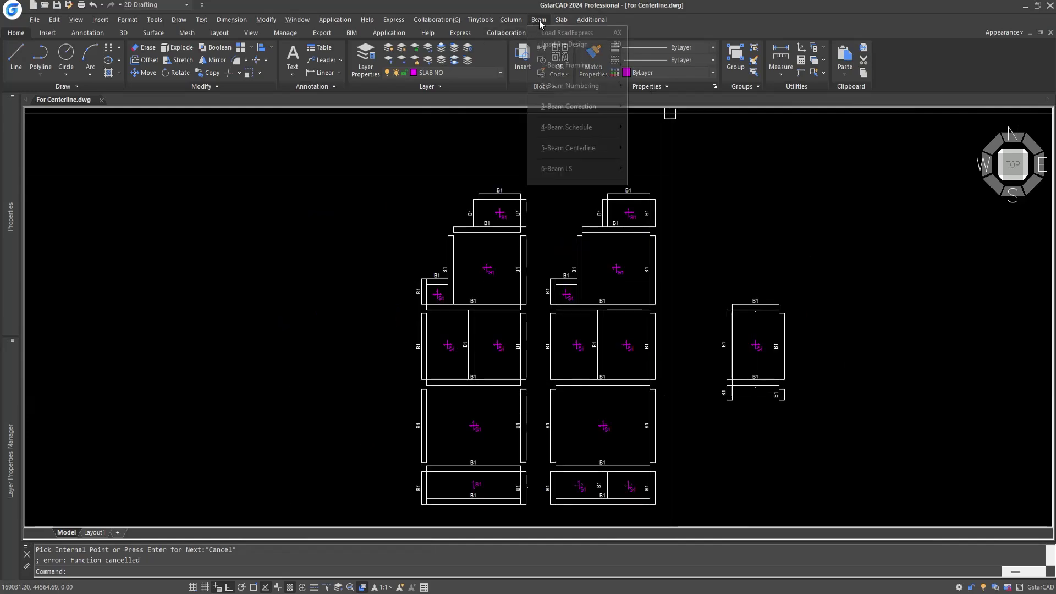
mouse_move(572, 147)
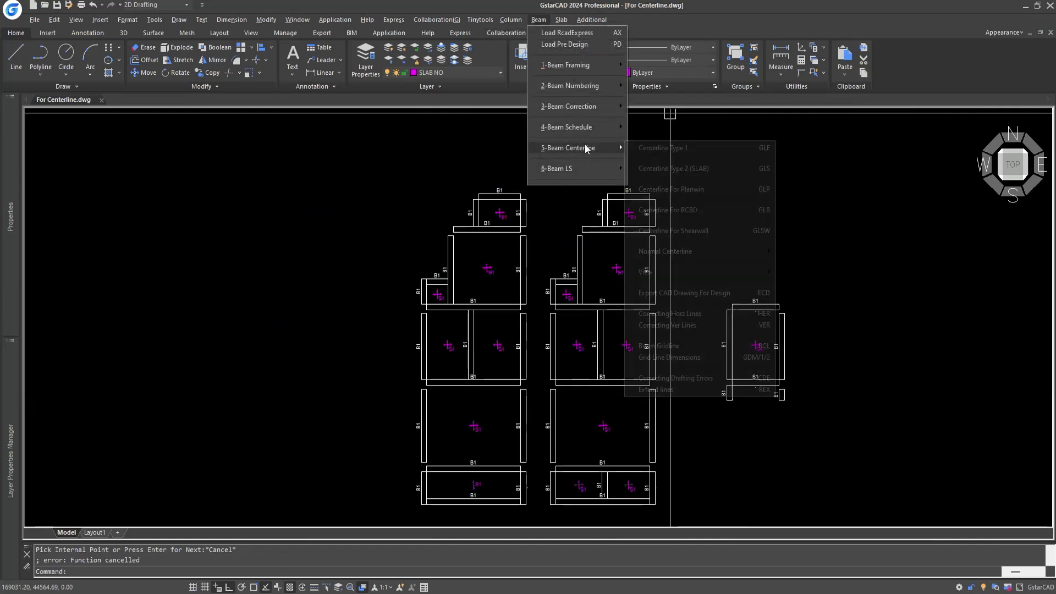
click(690, 190)
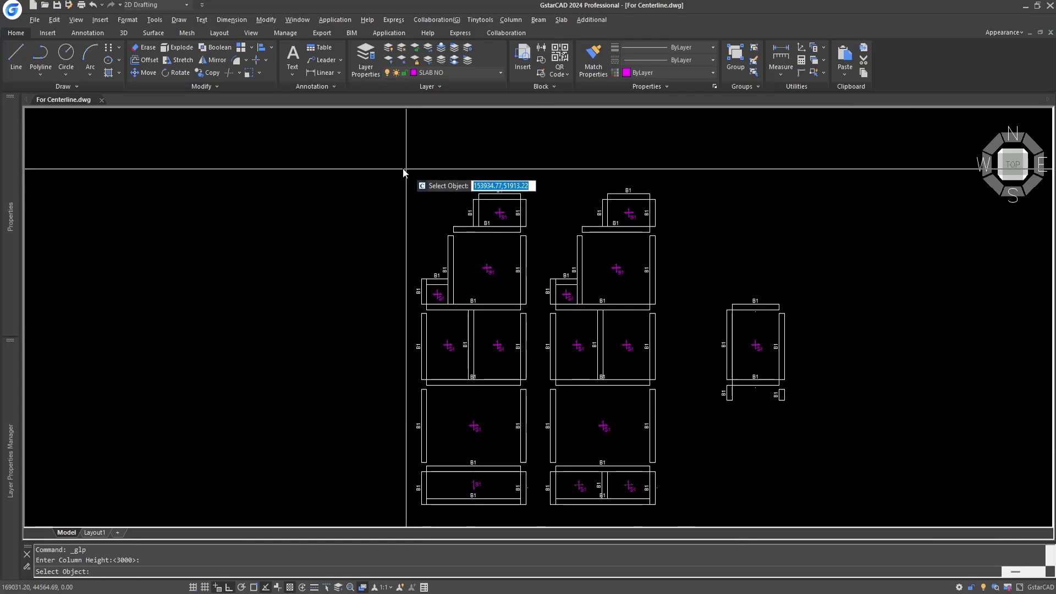
click(385, 168)
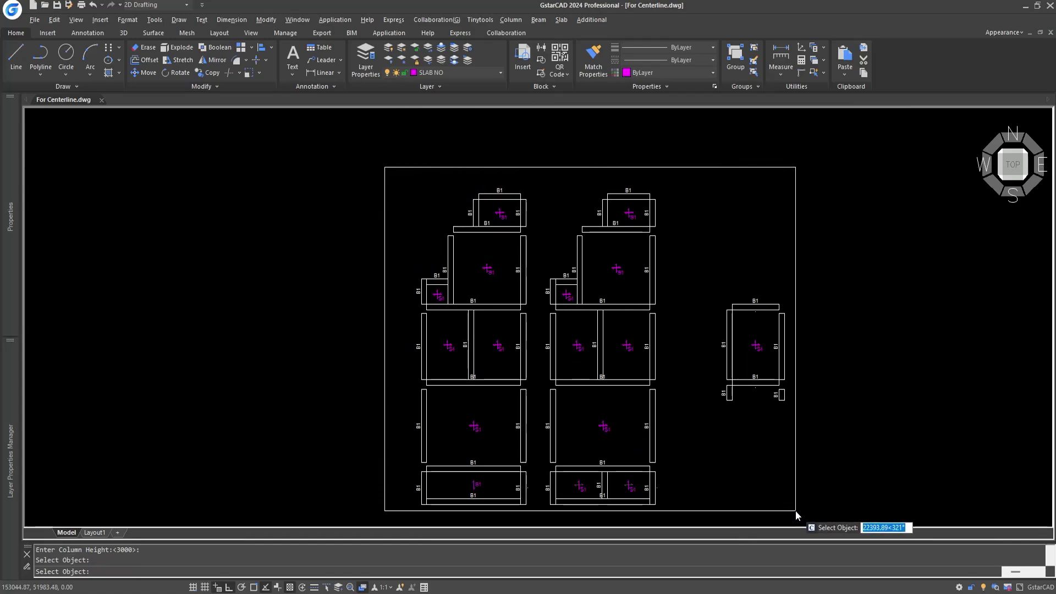
click(795, 510)
key(Return)
scroll(619, 242, down, 5)
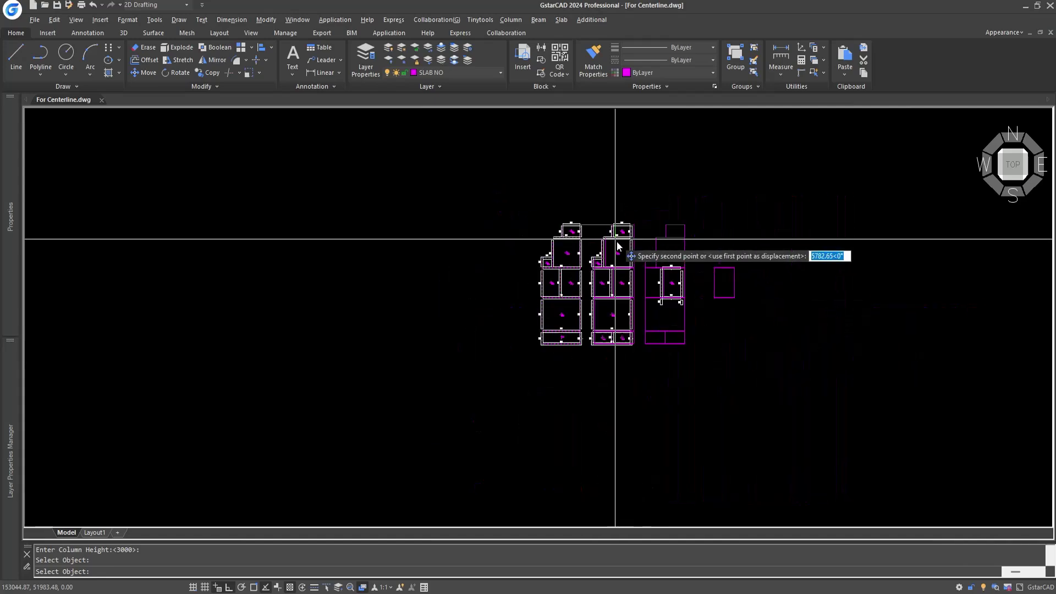
scroll(598, 204, up, 2)
click(516, 288)
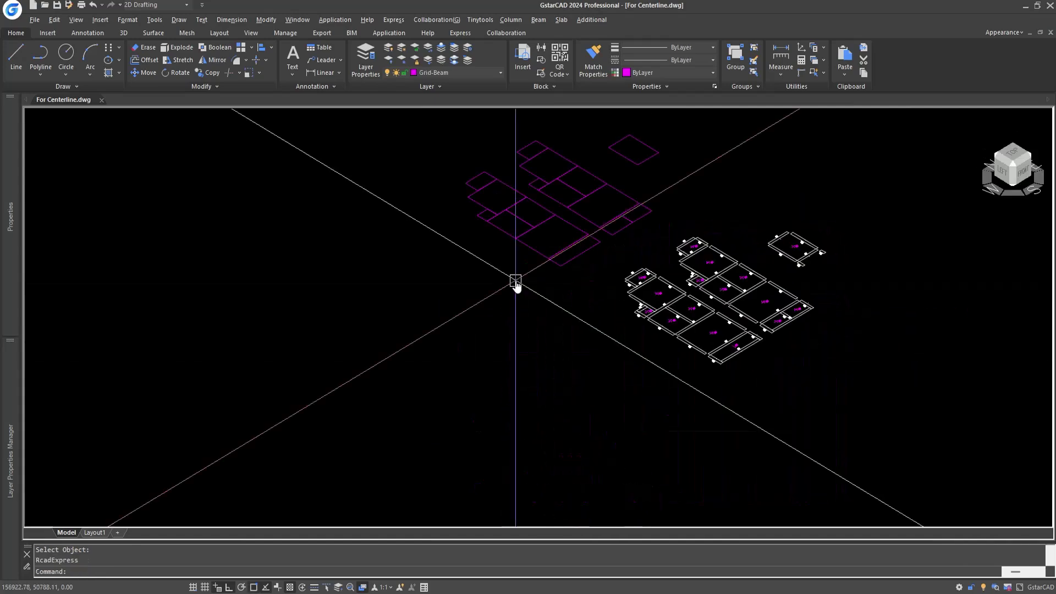
Restore the top view and examine the generated centerline plans
click(1018, 157)
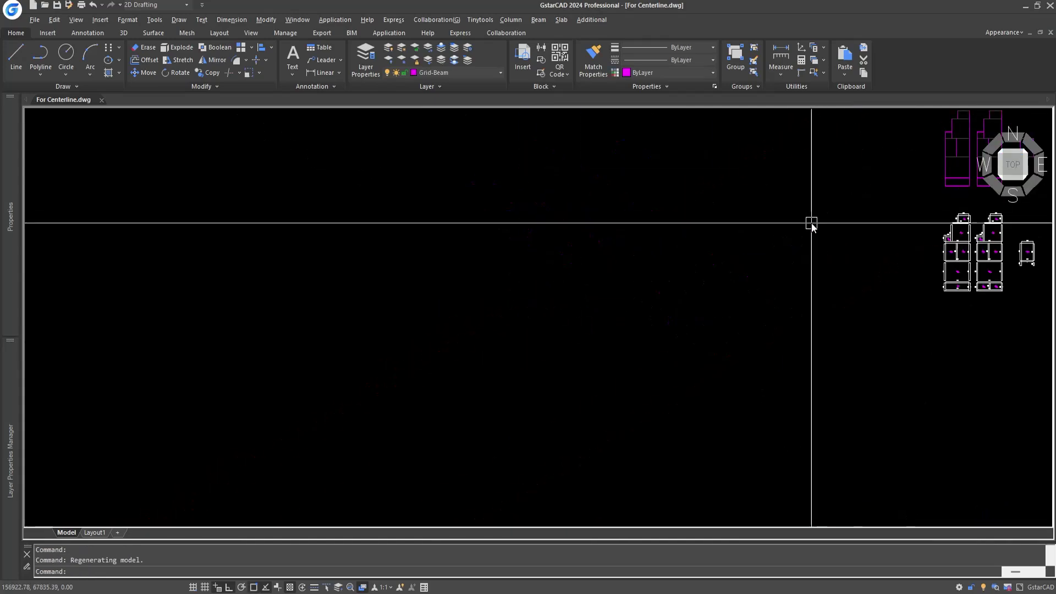
scroll(669, 352, up, 3)
middle_drag(672, 342, 580, 401)
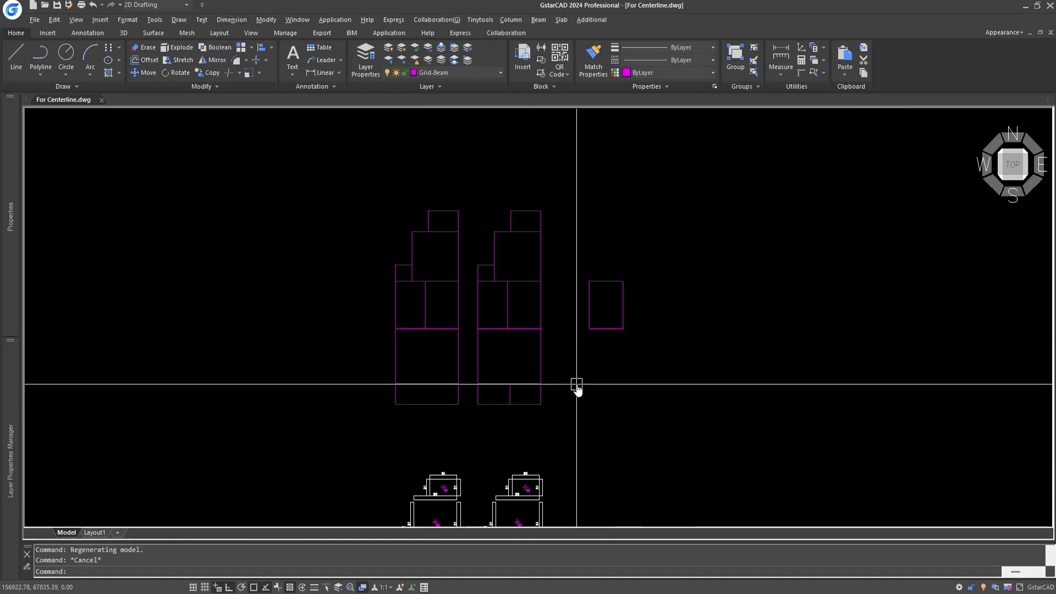
scroll(578, 386, up, 2)
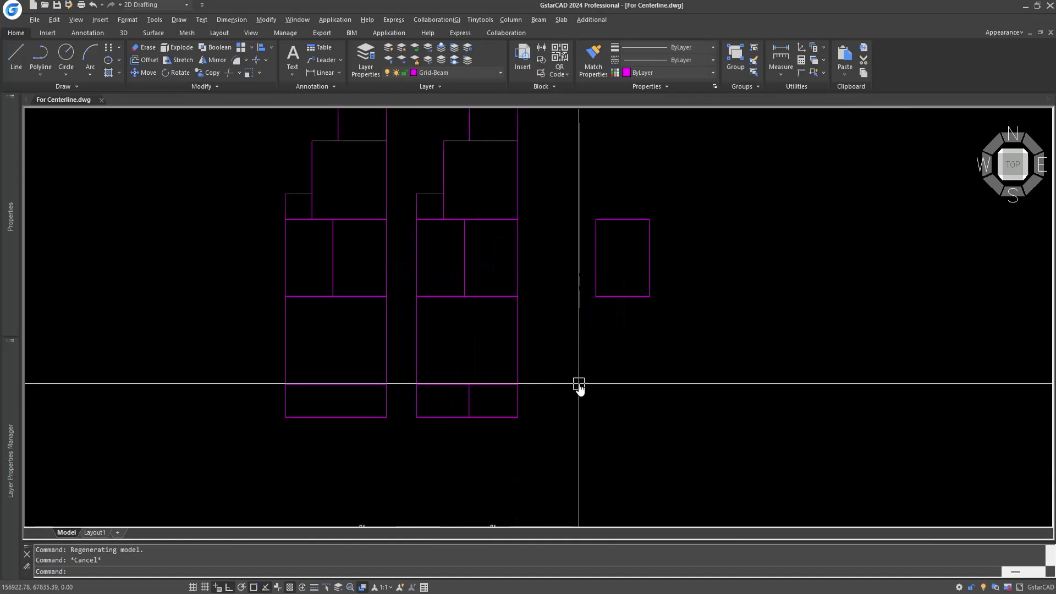
scroll(579, 386, down, 3)
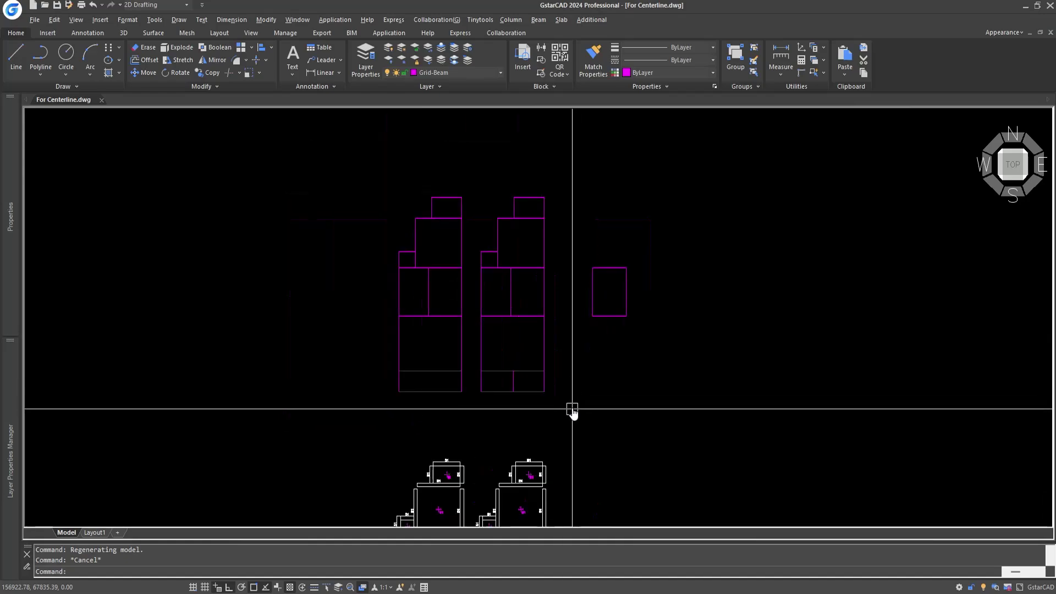
middle_drag(572, 412, 571, 364)
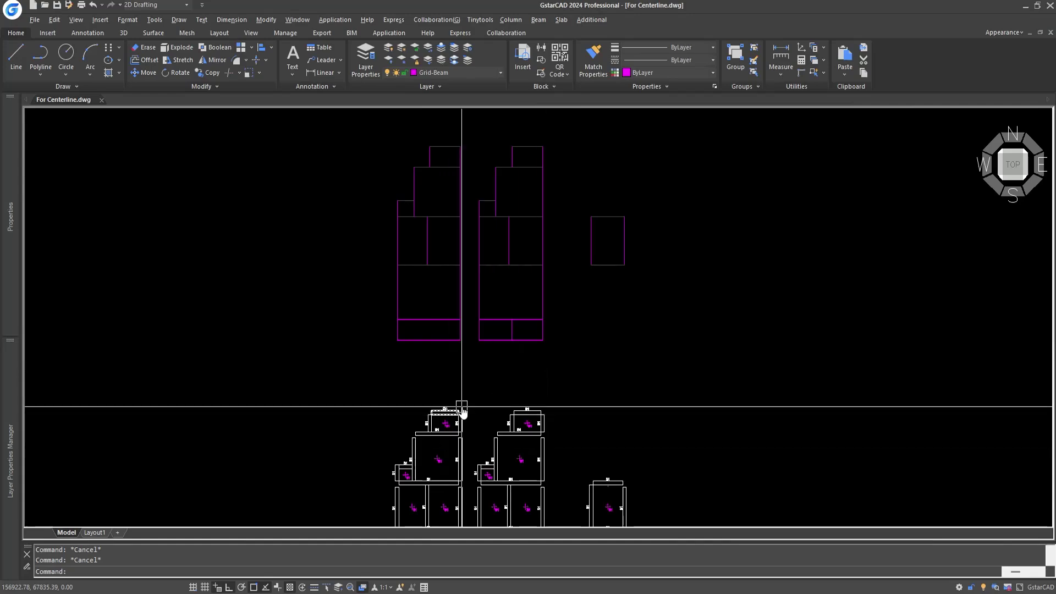
Turn on and unlock all layers, and compare the centerline plans with the beam and column layouts
key(Return)
scroll(462, 407, up, 5)
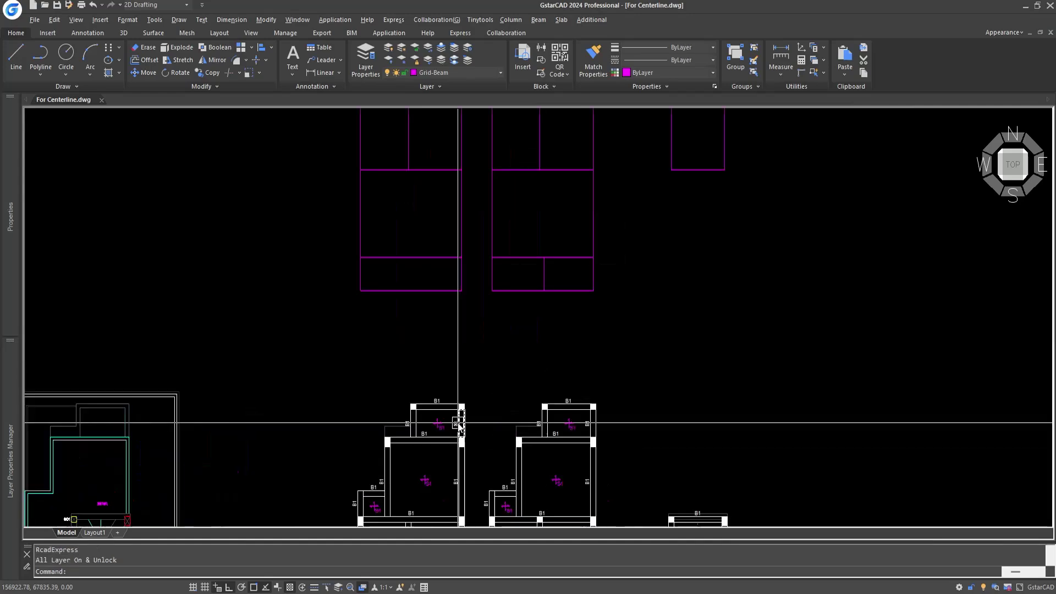
scroll(495, 355, down, 4)
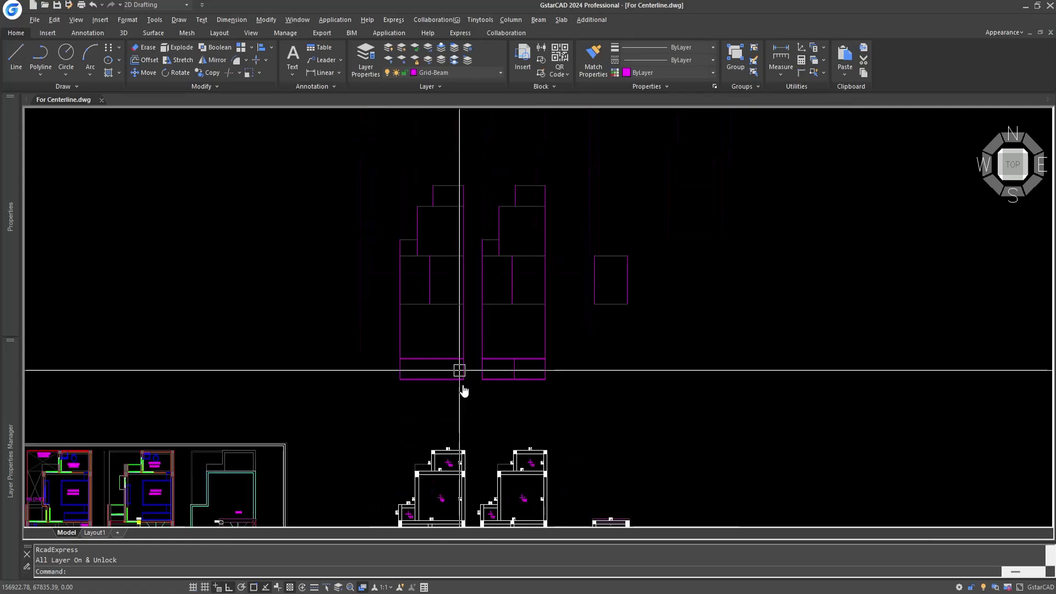
scroll(457, 341, up, 3)
scroll(447, 319, down, 2)
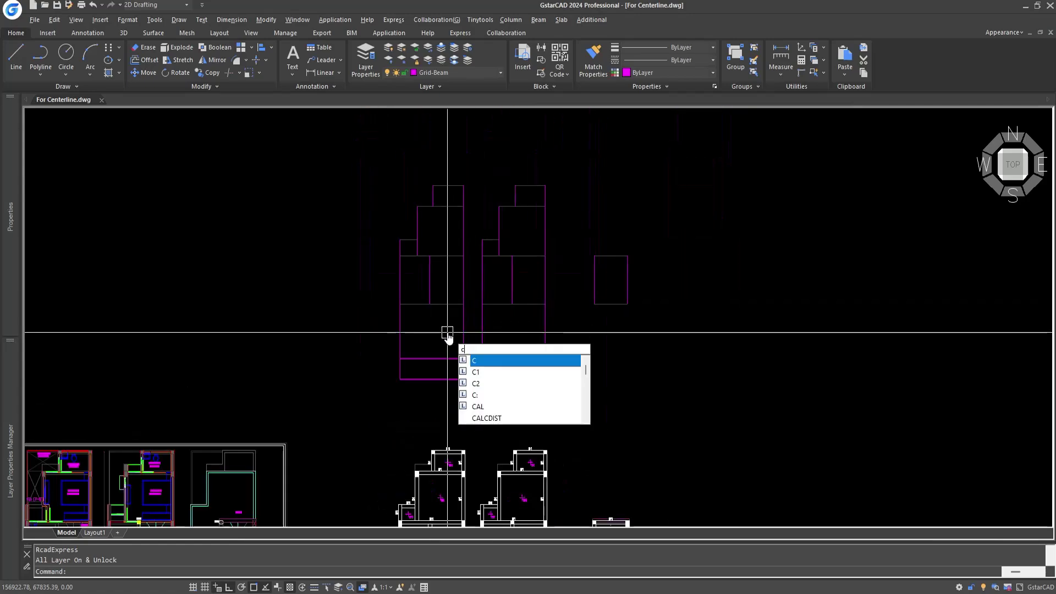
key(Escape)
click(367, 172)
click(697, 410)
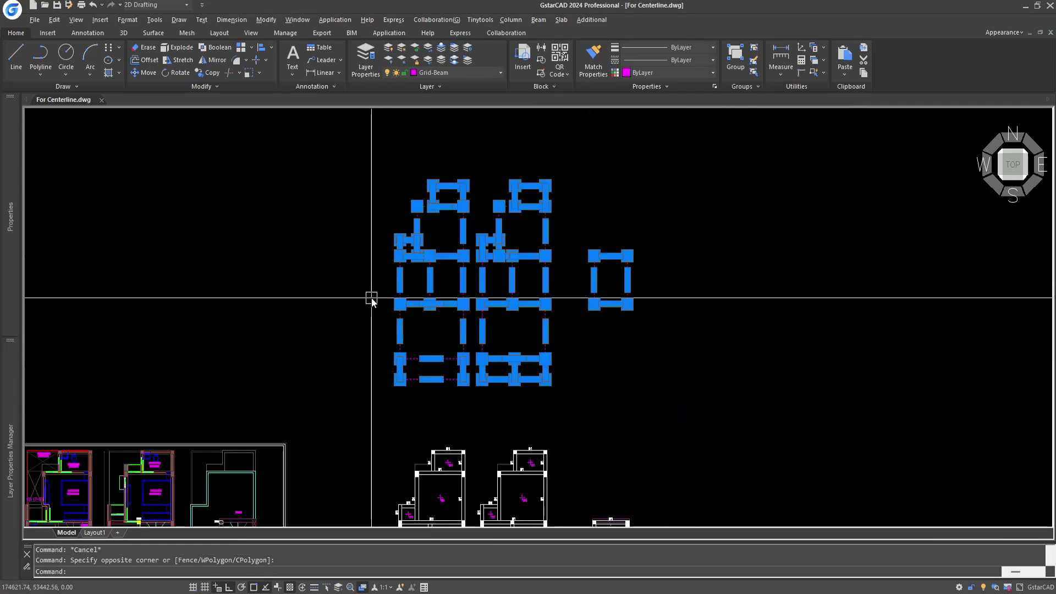
mouse_move(10, 440)
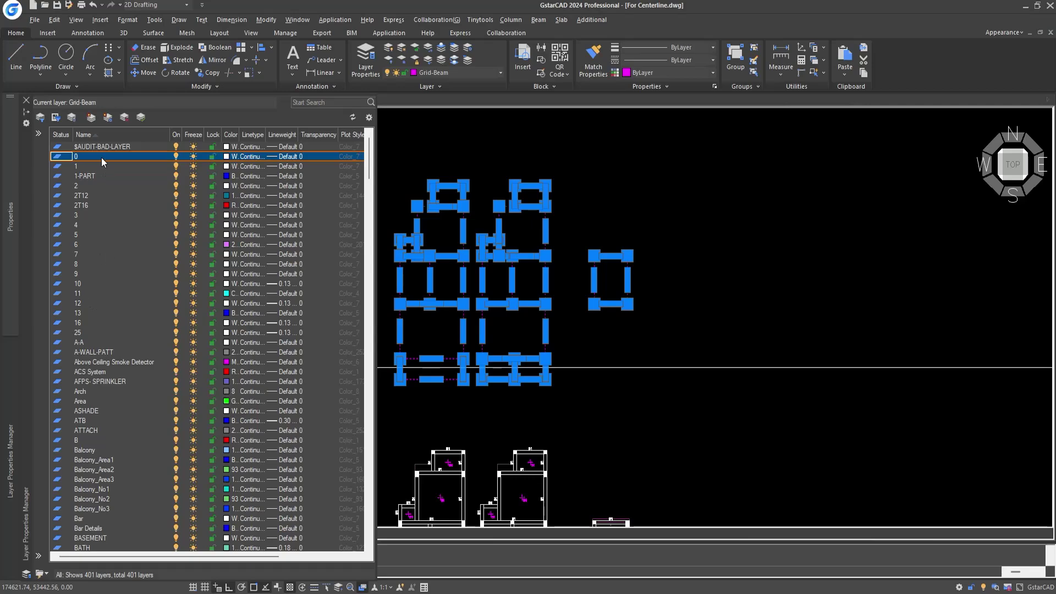
key(Escape)
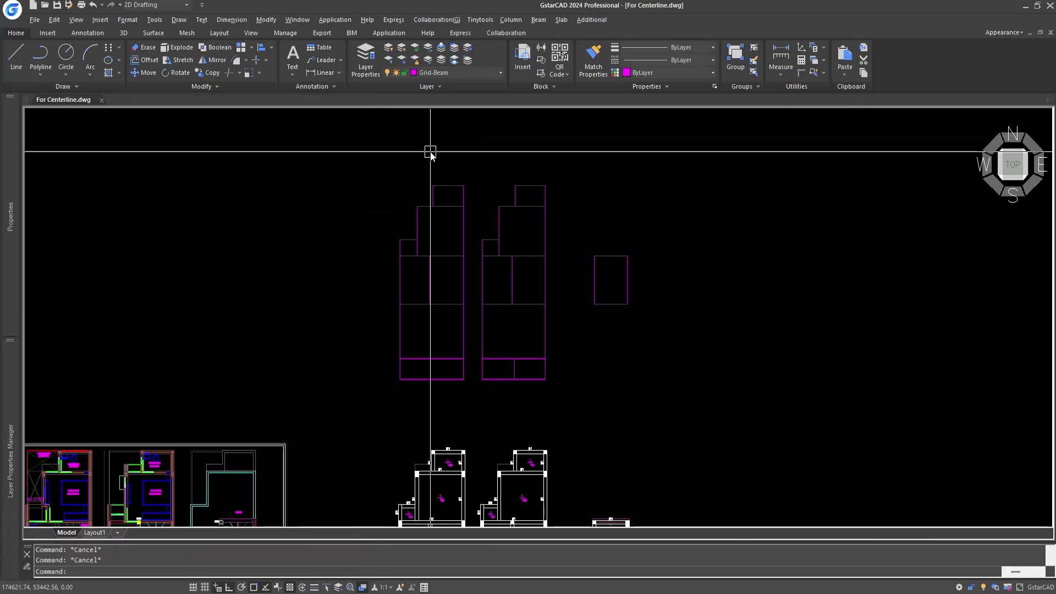
Rename the existing SLAB layer as SLAB1 and the Grid-Beam layer as slab
mouse_move(5, 411)
scroll(104, 407, down, 15)
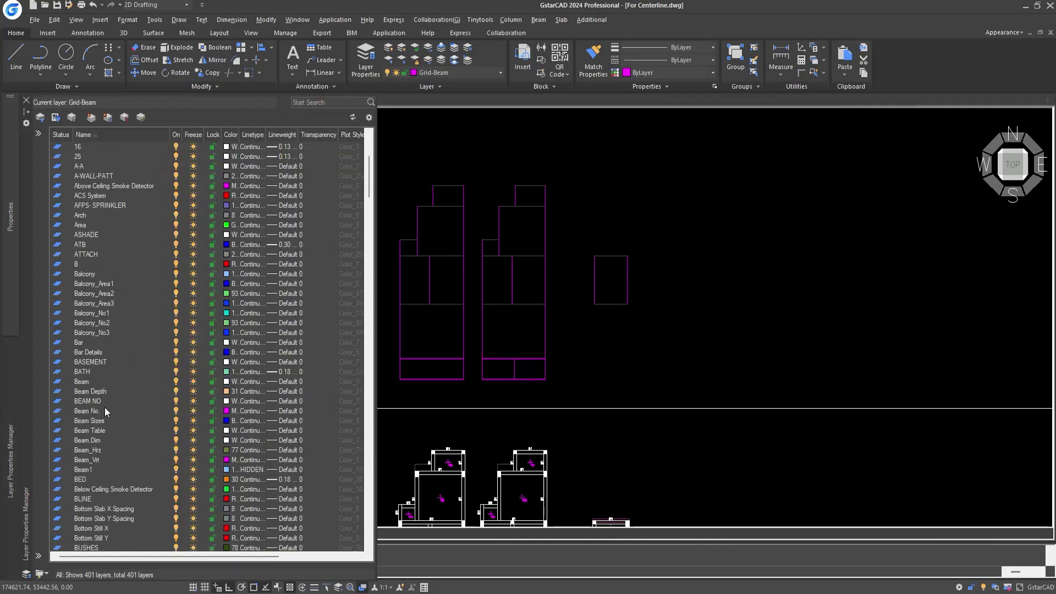
click(88, 381)
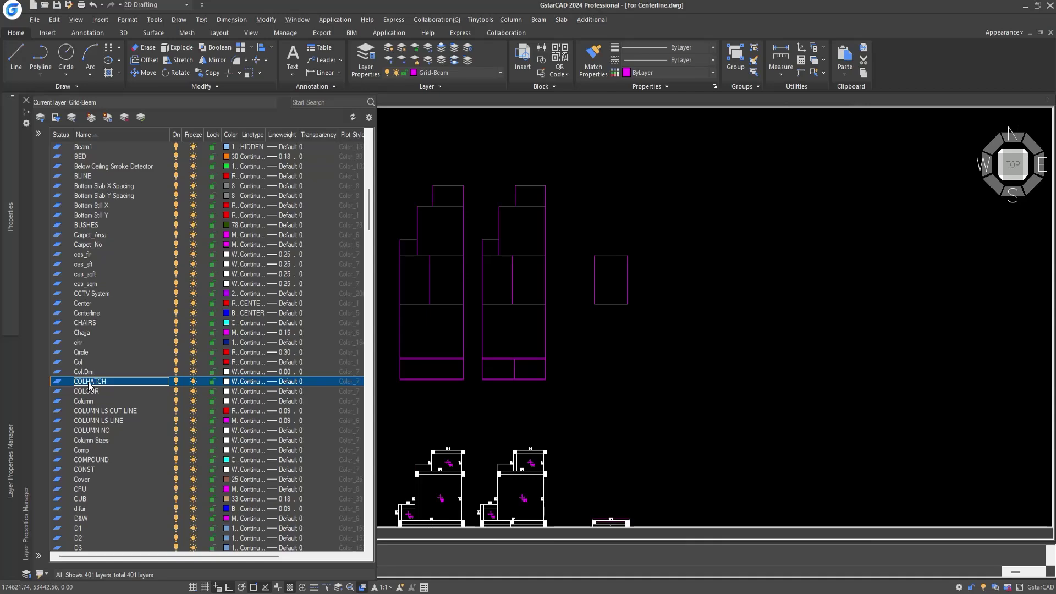
key(g)
scroll(88, 382, down, 13)
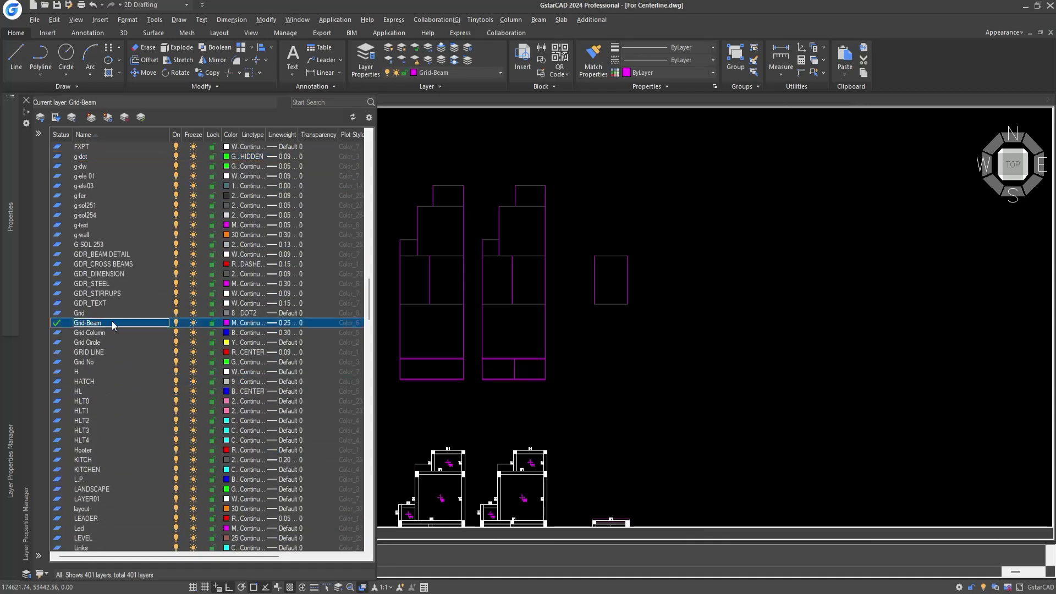
drag(373, 288, 376, 421)
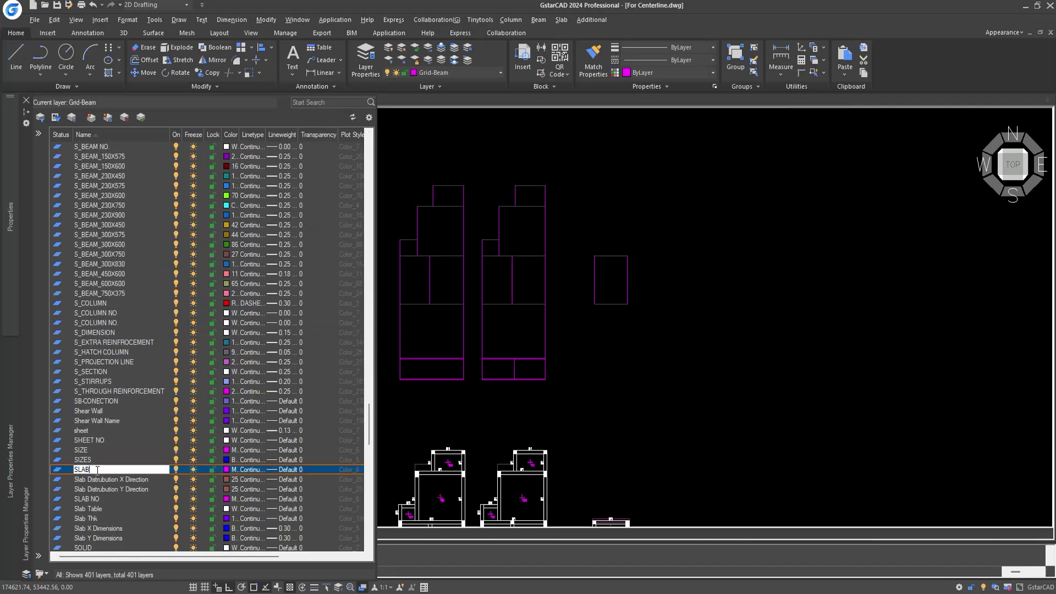
click(331, 411)
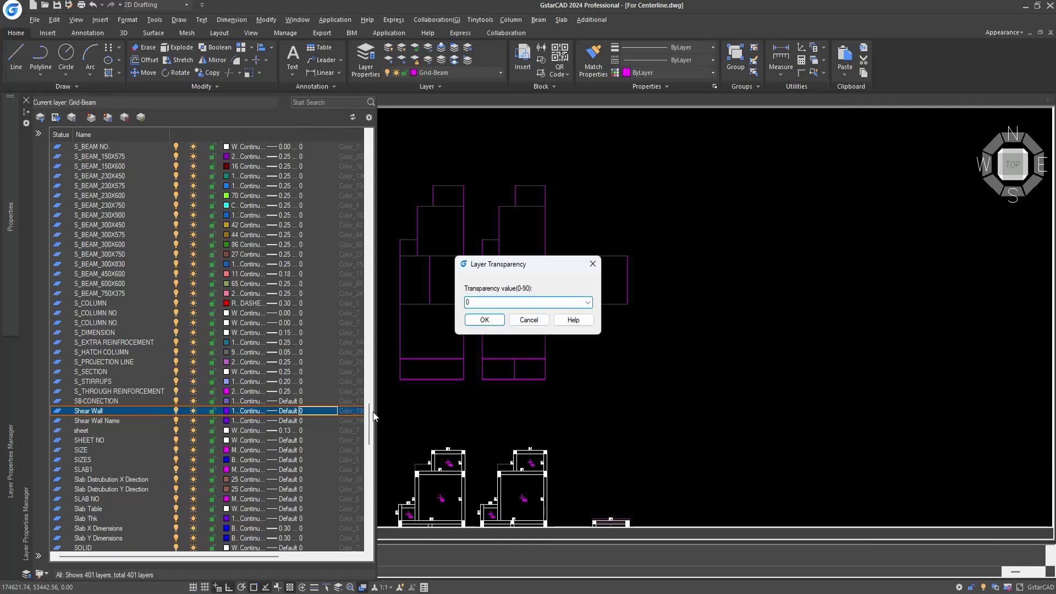
key(Escape)
drag(368, 415, 363, 301)
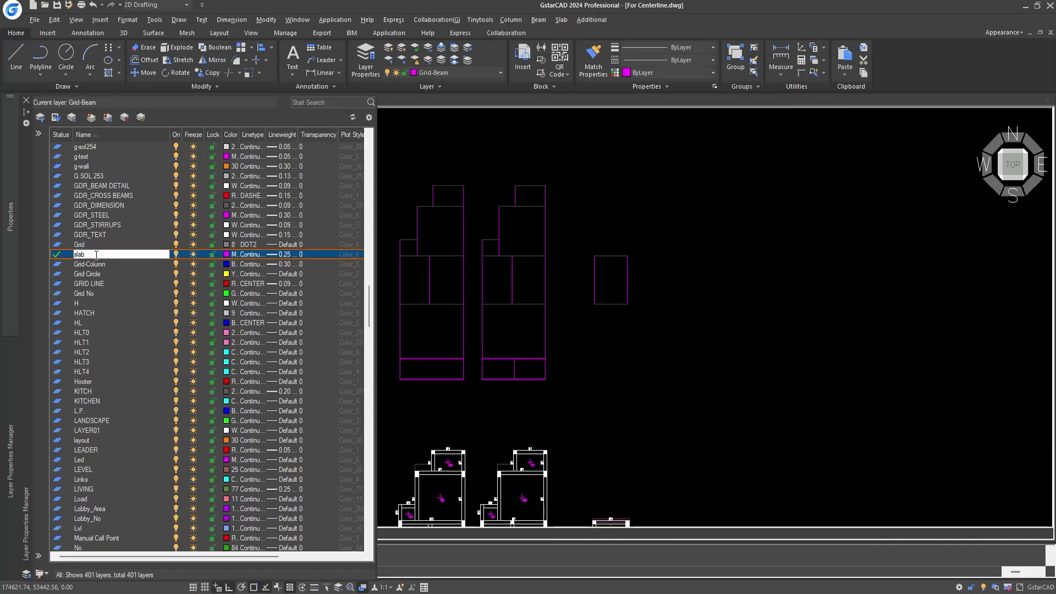
Make the Column layer current
scroll(101, 396, up, 20)
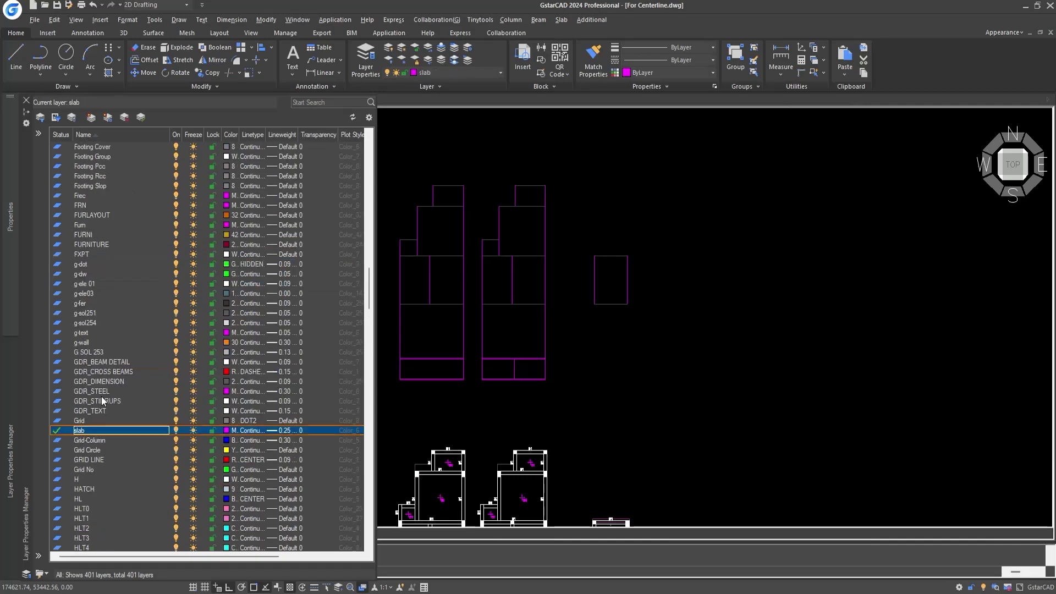
scroll(101, 396, up, 7)
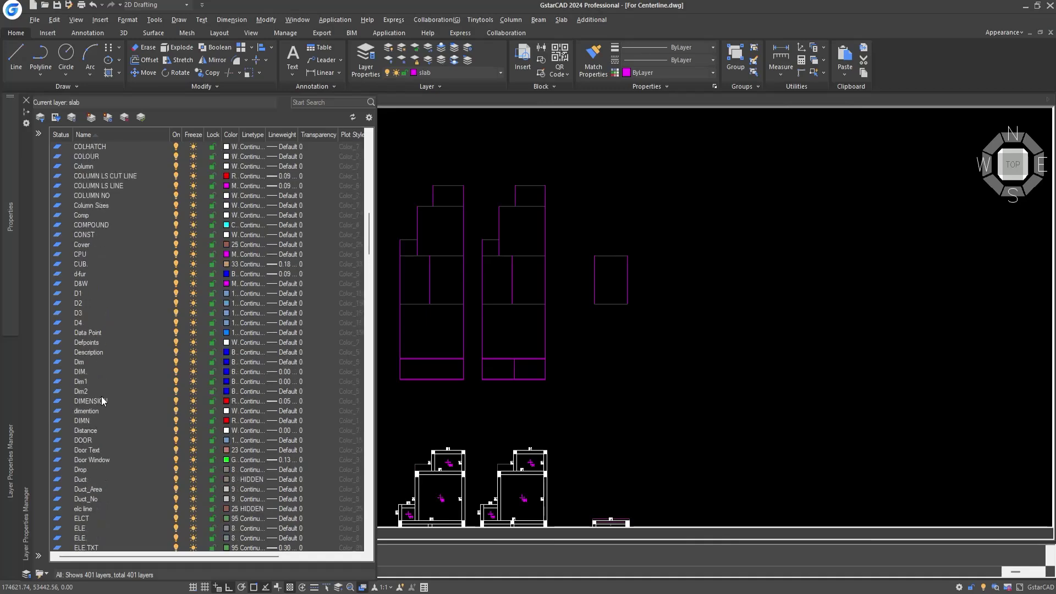
scroll(99, 342, up, 2)
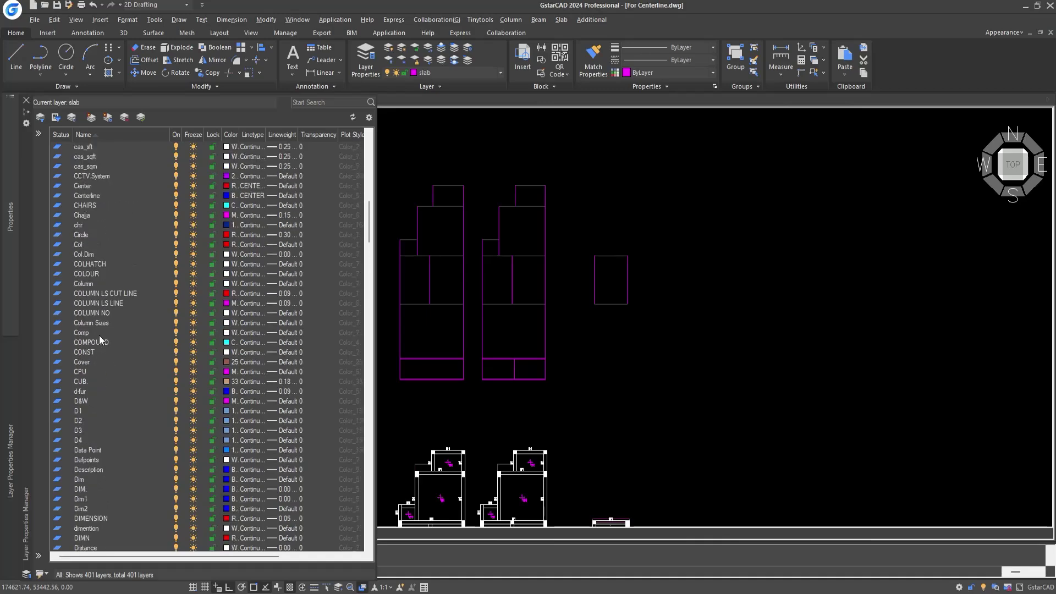
scroll(103, 314, up, 2)
scroll(104, 308, up, 1)
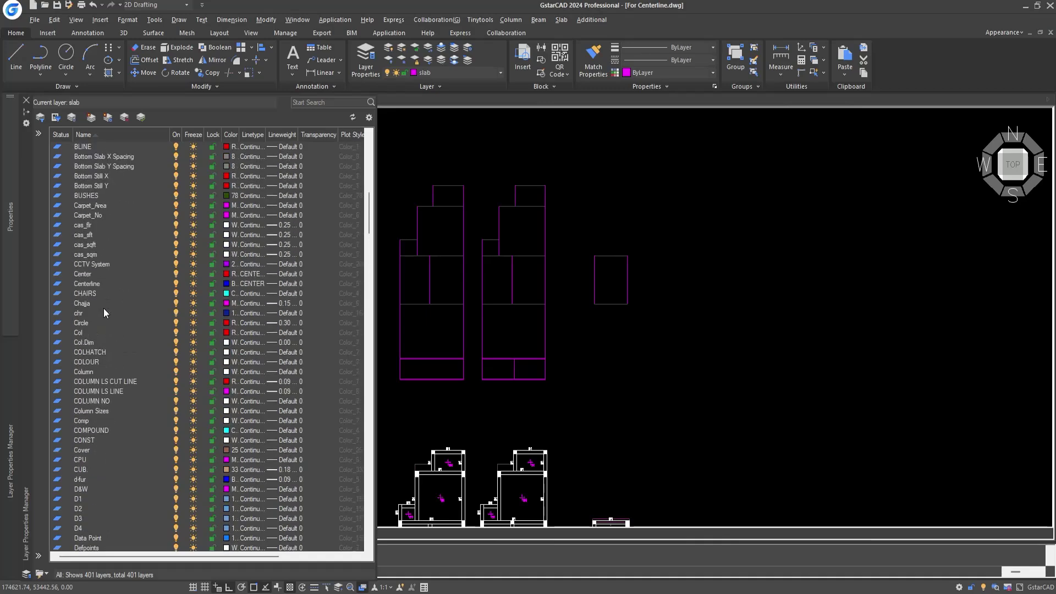
double_click(94, 373)
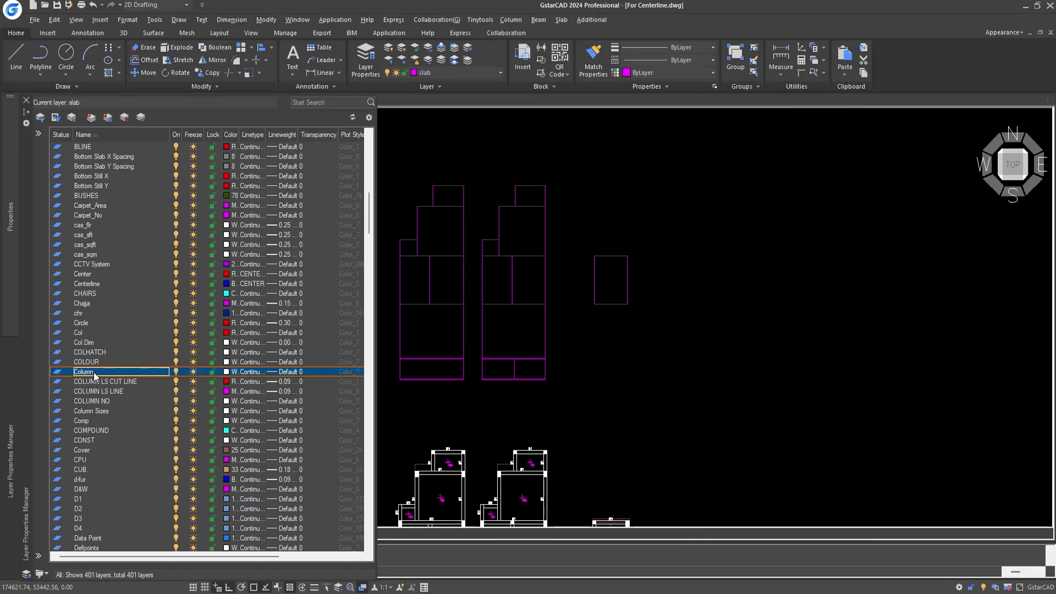
click(141, 117)
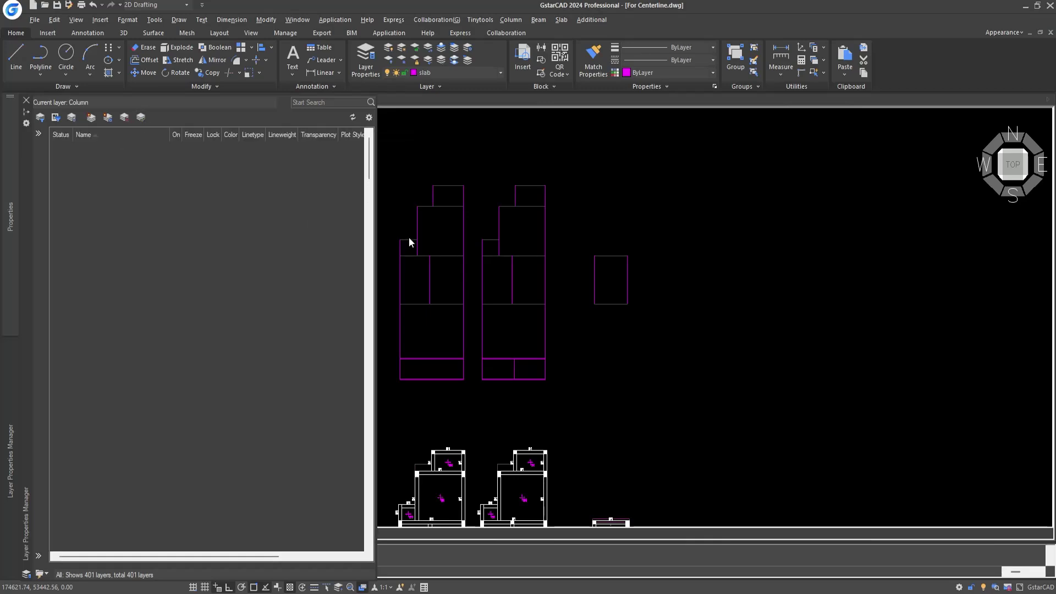
Draw a circle of radius 115 centred on the upper-left corner of the left centerline plan's top room
middle_drag(500, 178, 546, 198)
scroll(483, 244, up, 3)
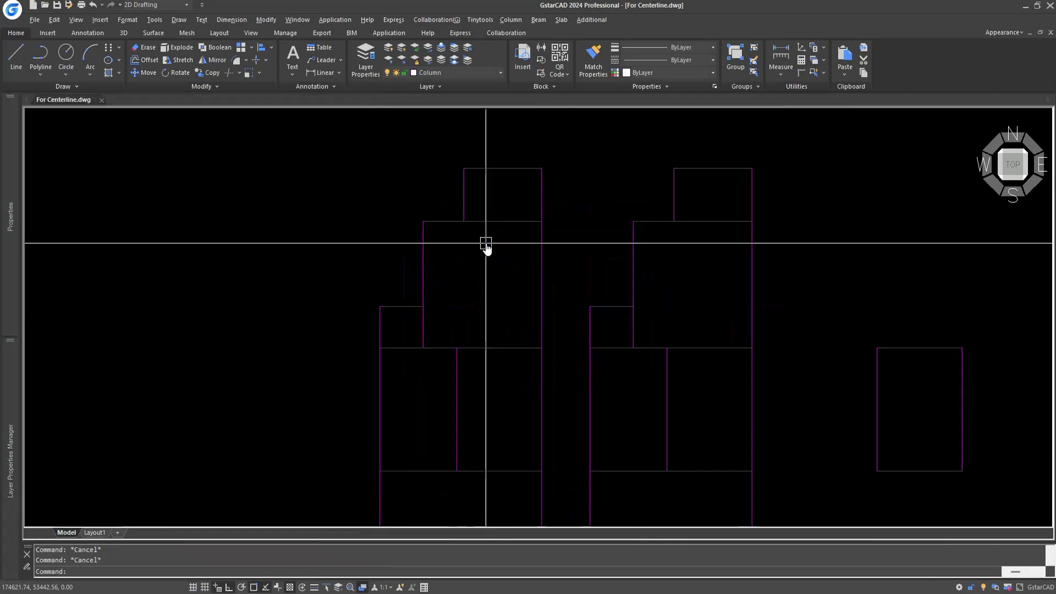
text(CI)
key(Return)
click(467, 168)
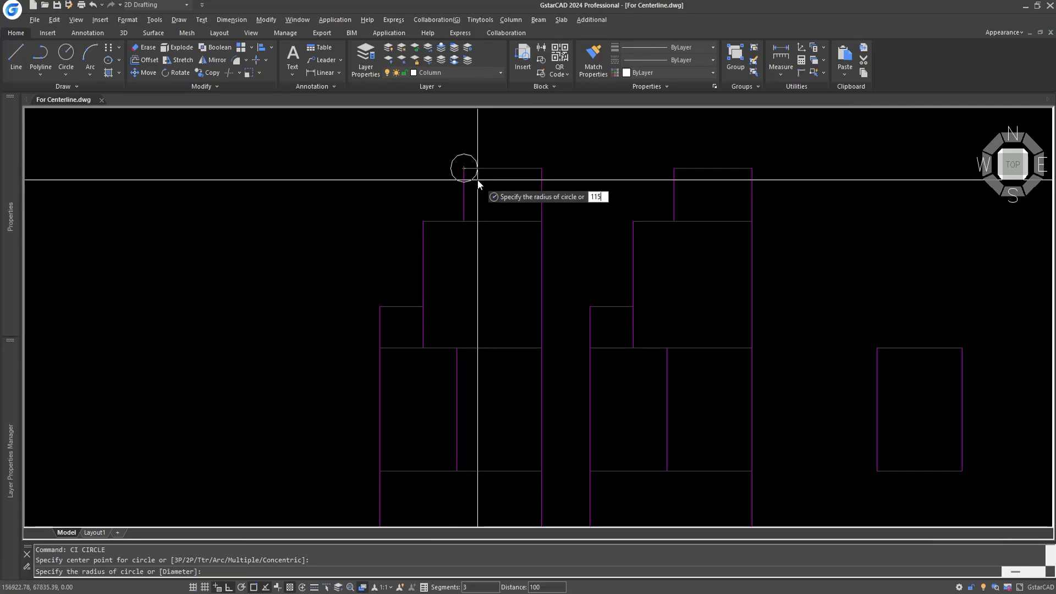
key(Escape)
Copy the column circle from the left centerline plan's top room corner to its upper-right corner and both ends of the line below
click(478, 180)
click(439, 138)
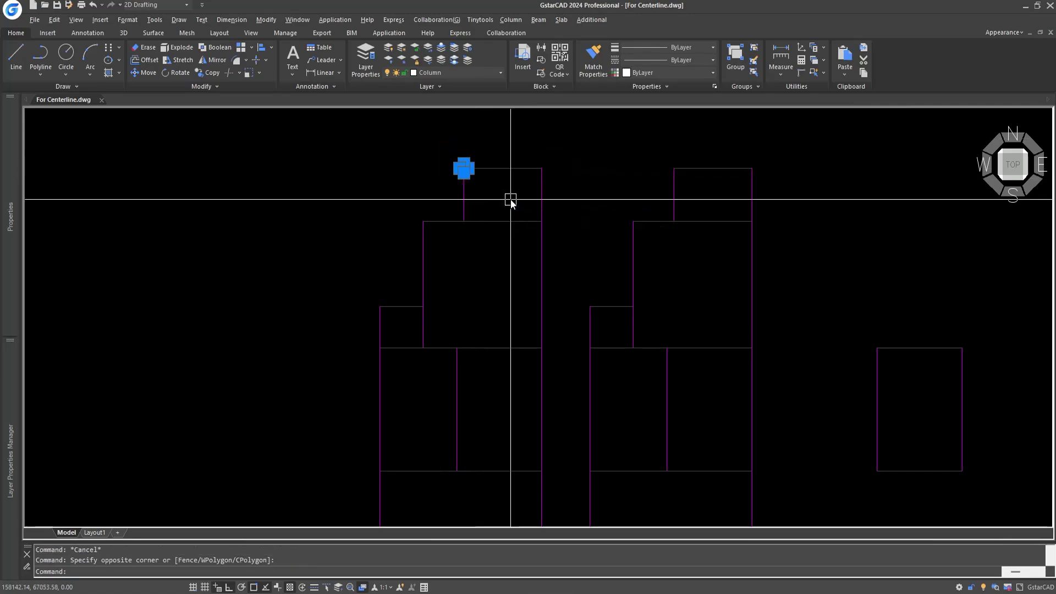
text(CO)
key(Return)
scroll(479, 175, up, 5)
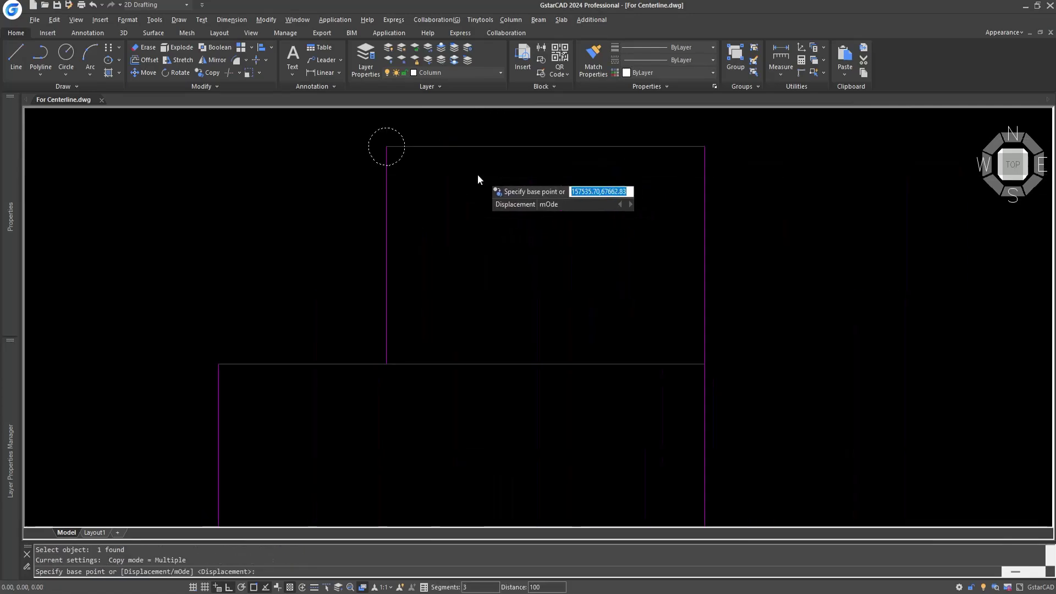
click(387, 147)
click(703, 147)
scroll(703, 154, down, 4)
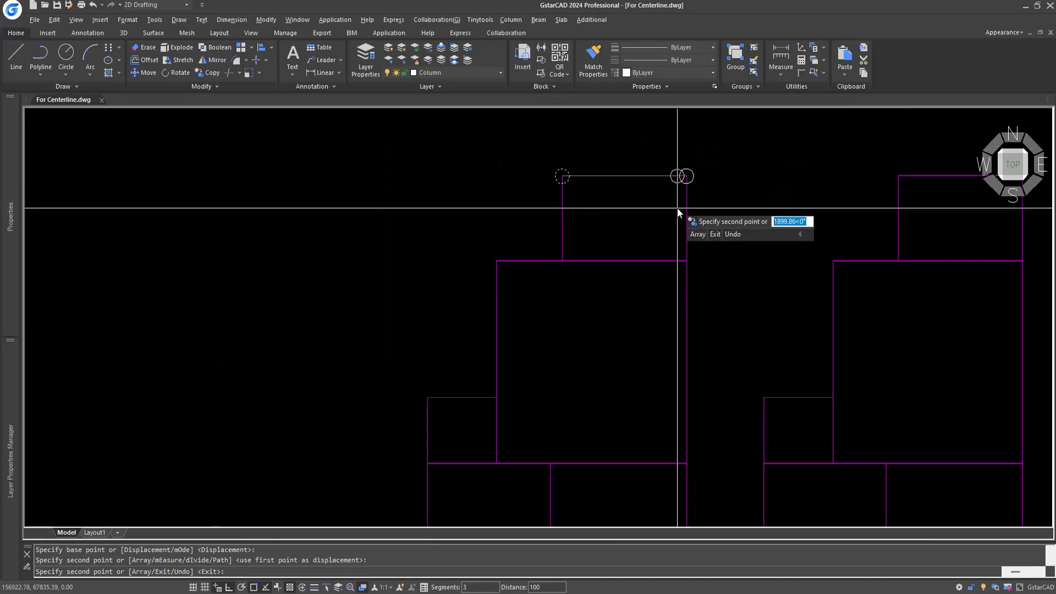
click(691, 265)
click(497, 261)
middle_drag(525, 378, 511, 236)
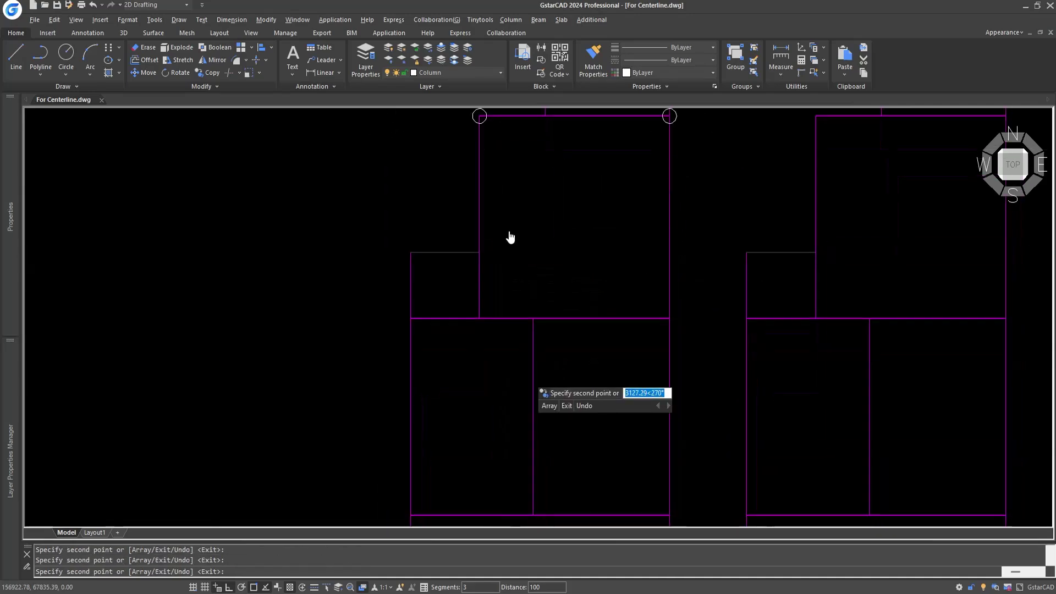
key(Escape)
Erase the stray column circle placed off the corner beside the left plan's outer wall line
scroll(415, 318, up, 4)
click(374, 285)
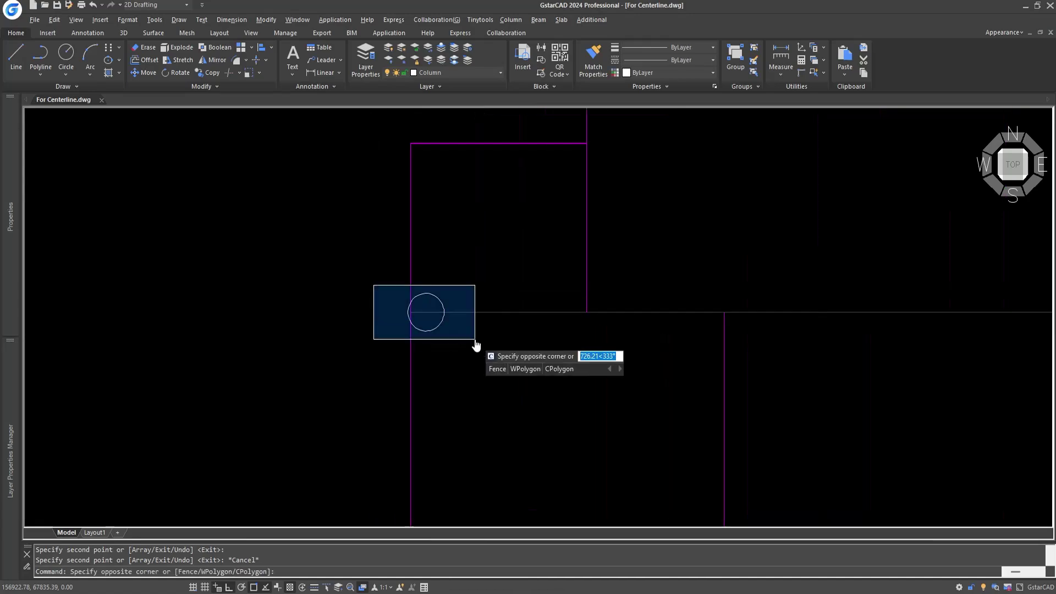
click(476, 345)
scroll(474, 342, down, 4)
Copy the circle at the second room's upper-left corner to both ends of that room's lower line in the left plan
scroll(453, 266, up, 2)
click(400, 268)
scroll(400, 268, up, 2)
click(478, 340)
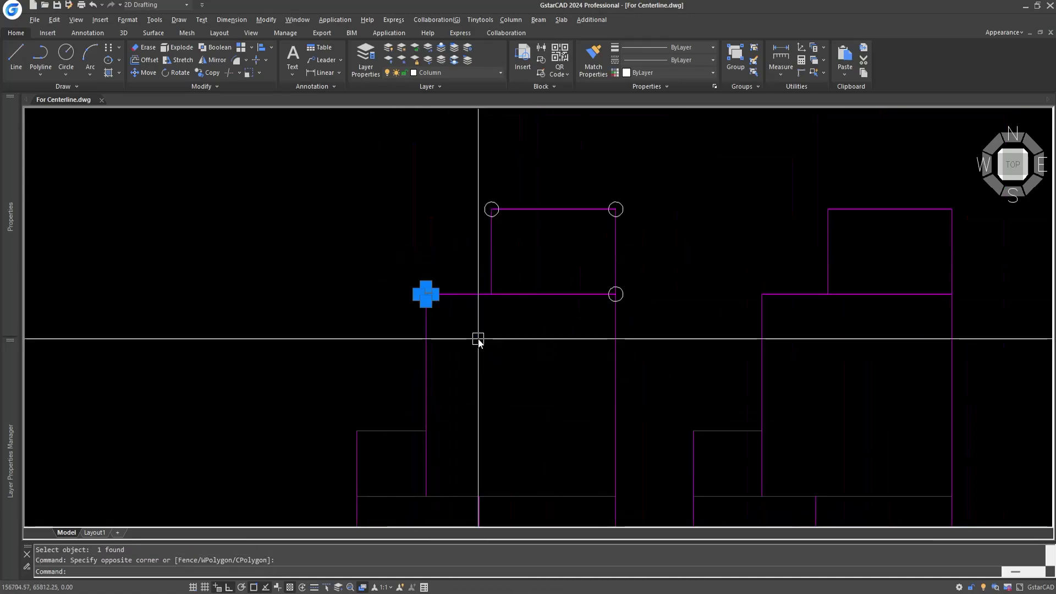
right_click(478, 340)
click(514, 367)
scroll(426, 308, up, 2)
click(427, 296)
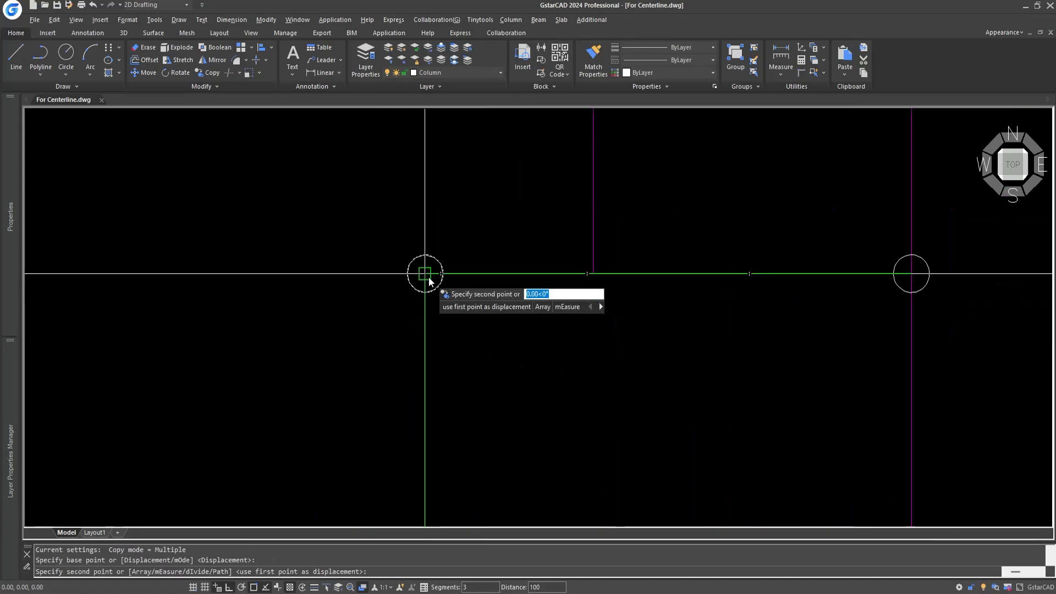
scroll(429, 280, down, 5)
click(408, 364)
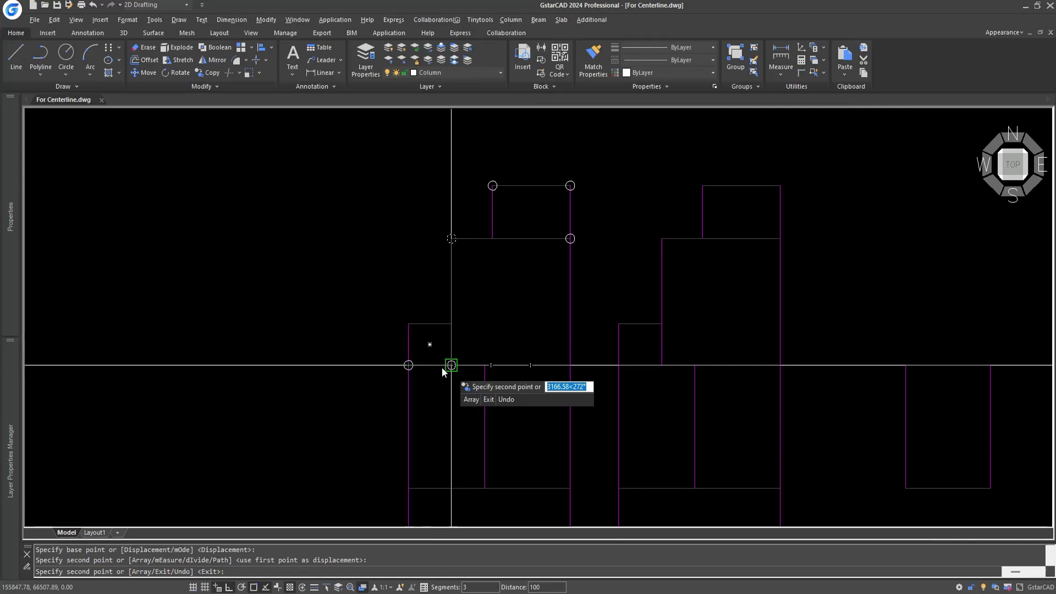
click(570, 366)
Place further circle copies at both ends of the next two full-width horizontal lines of the left plan
middle_drag(447, 468, 389, 275)
click(393, 297)
click(351, 296)
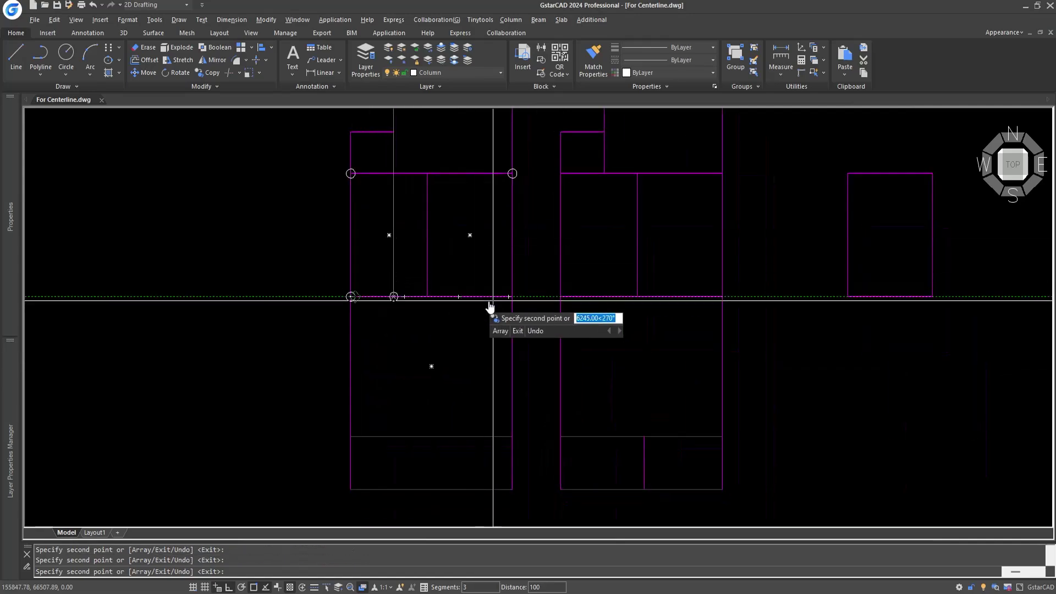
click(512, 297)
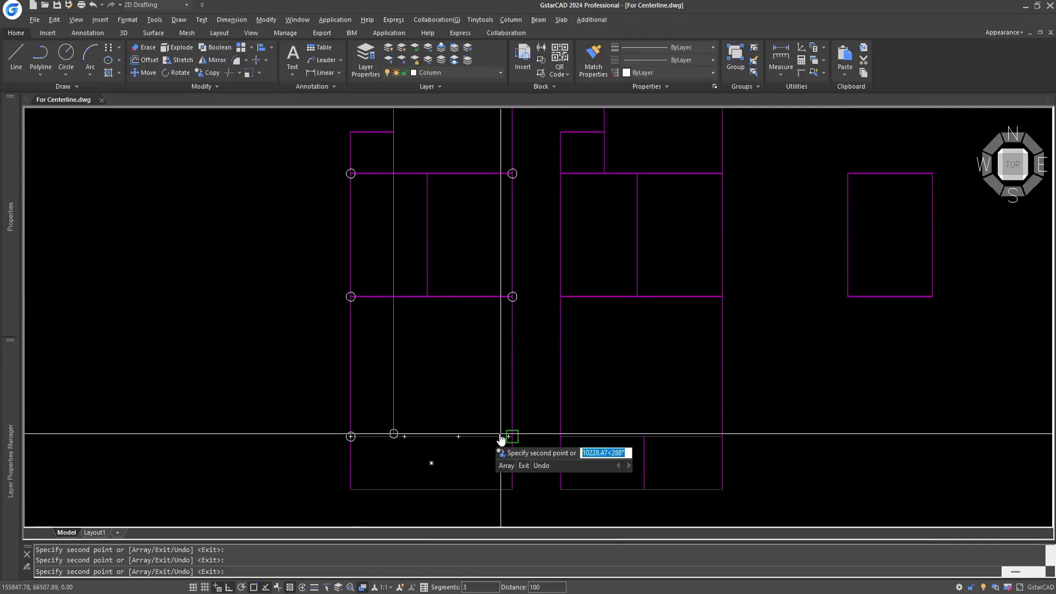
click(501, 436)
scroll(451, 361, down, 6)
scroll(479, 358, up, 4)
scroll(375, 324, down, 2)
key(Escape)
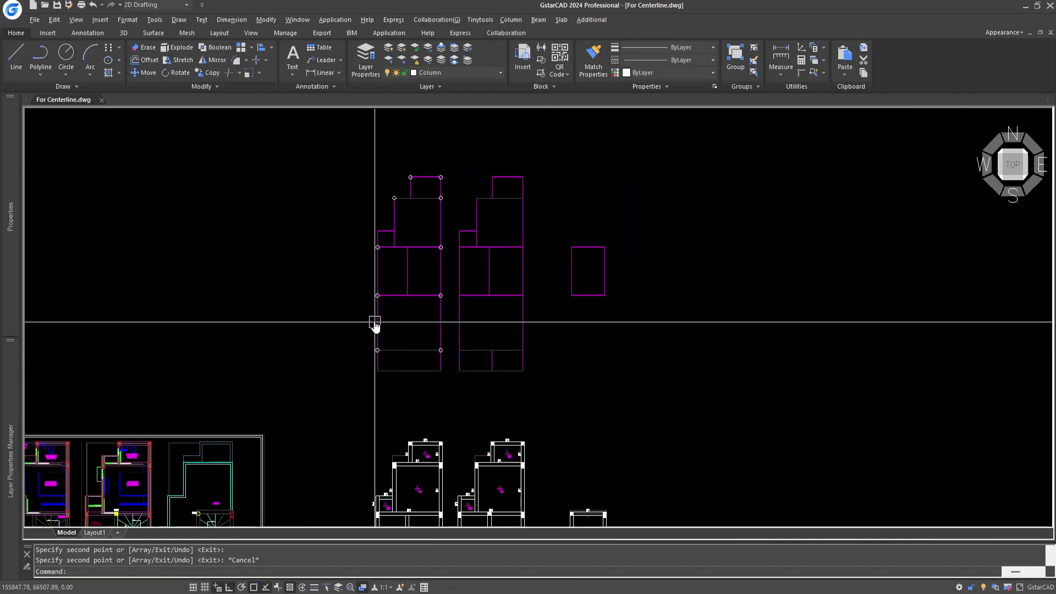
Select all similar column circles in the left centerline plan and copy them to the matching corners of the second plan
click(353, 282)
click(390, 316)
right_click(391, 316)
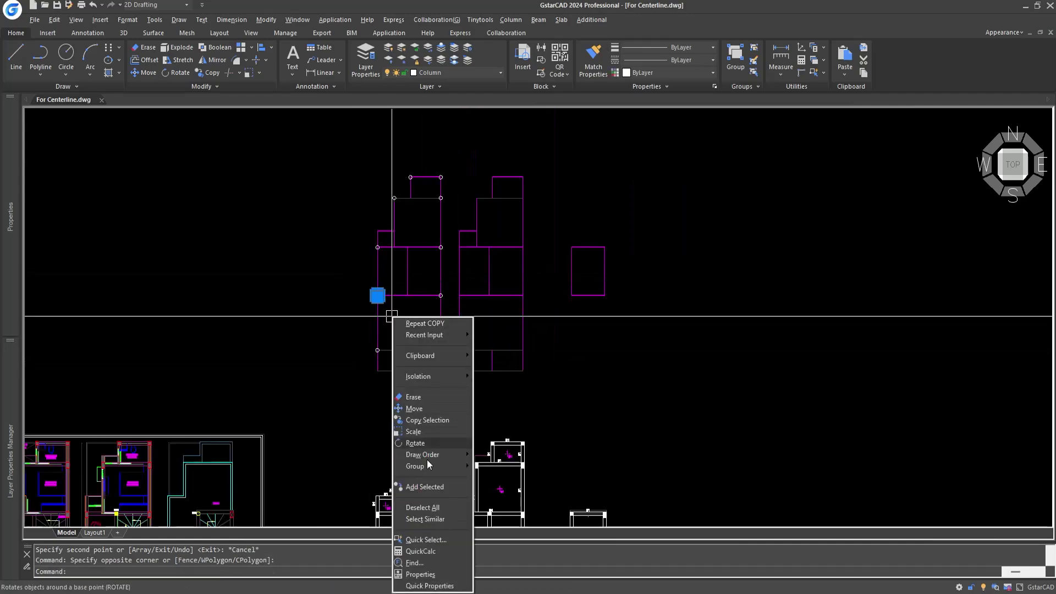
click(423, 519)
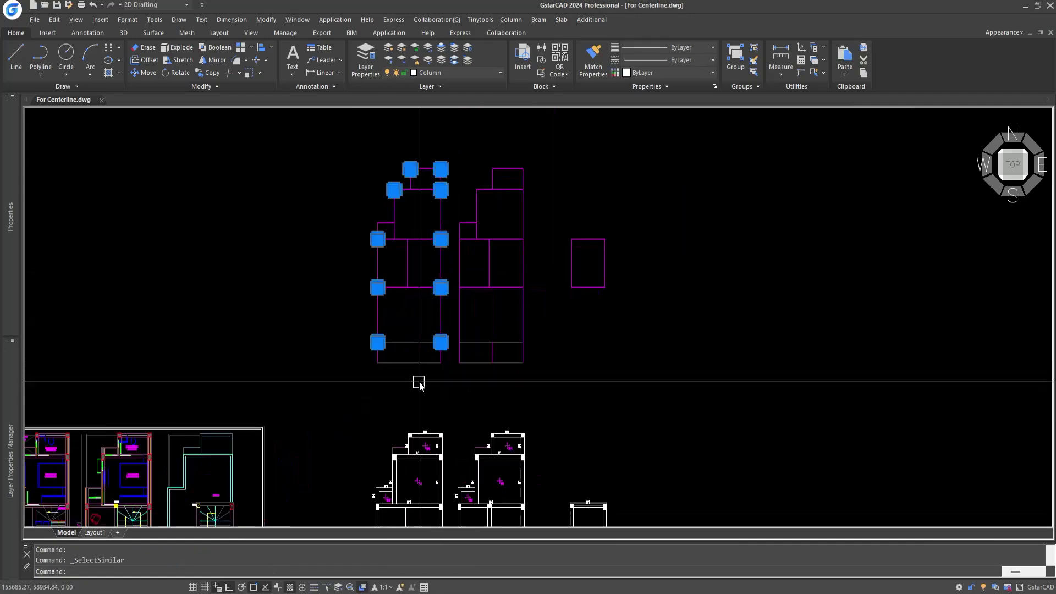
text(co)
key(Return)
scroll(420, 368, up, 6)
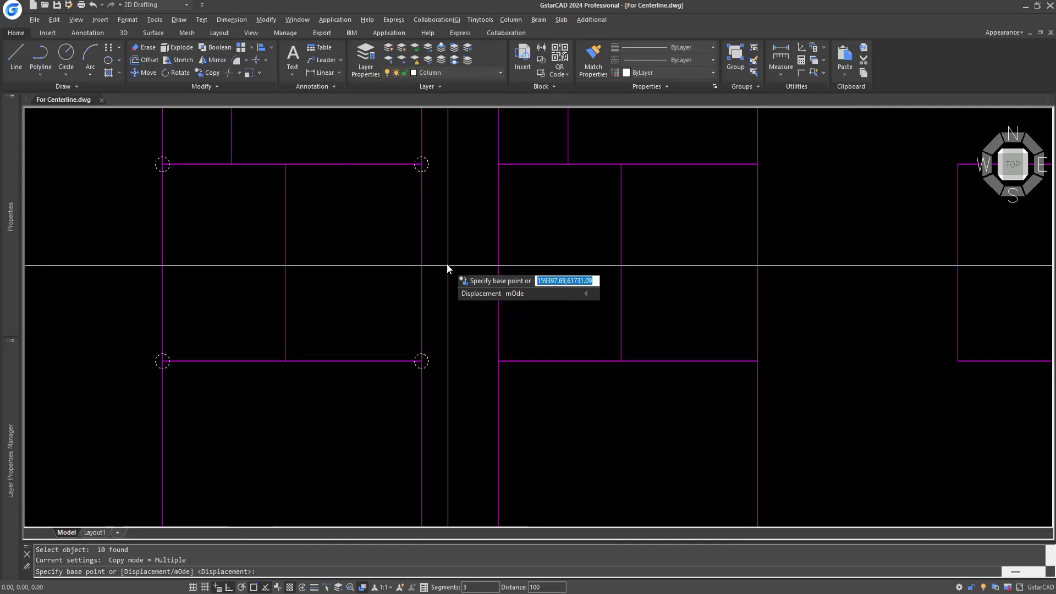
click(422, 361)
click(759, 363)
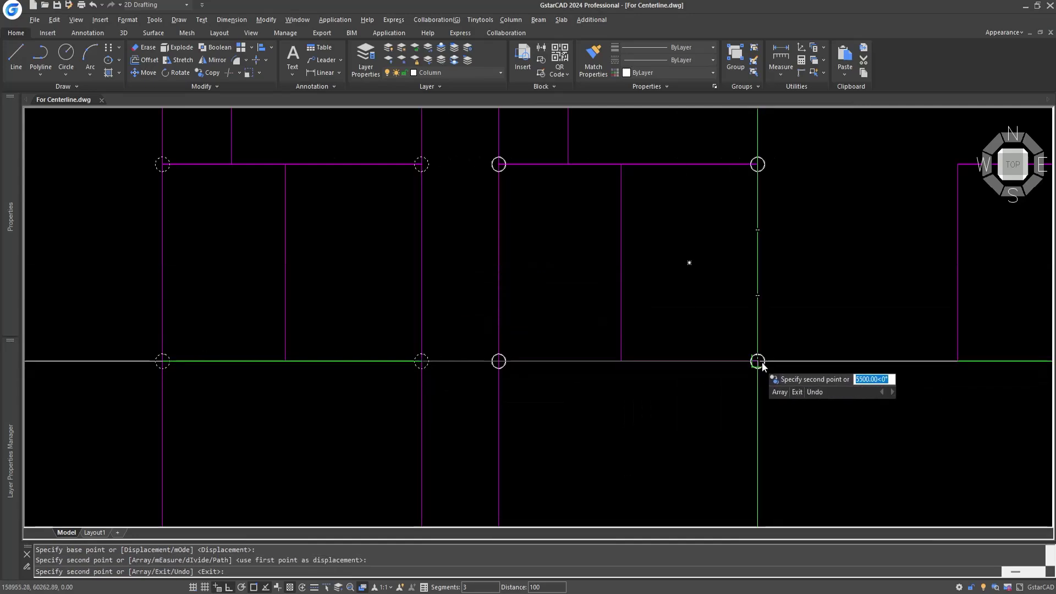
scroll(763, 367, right, 5)
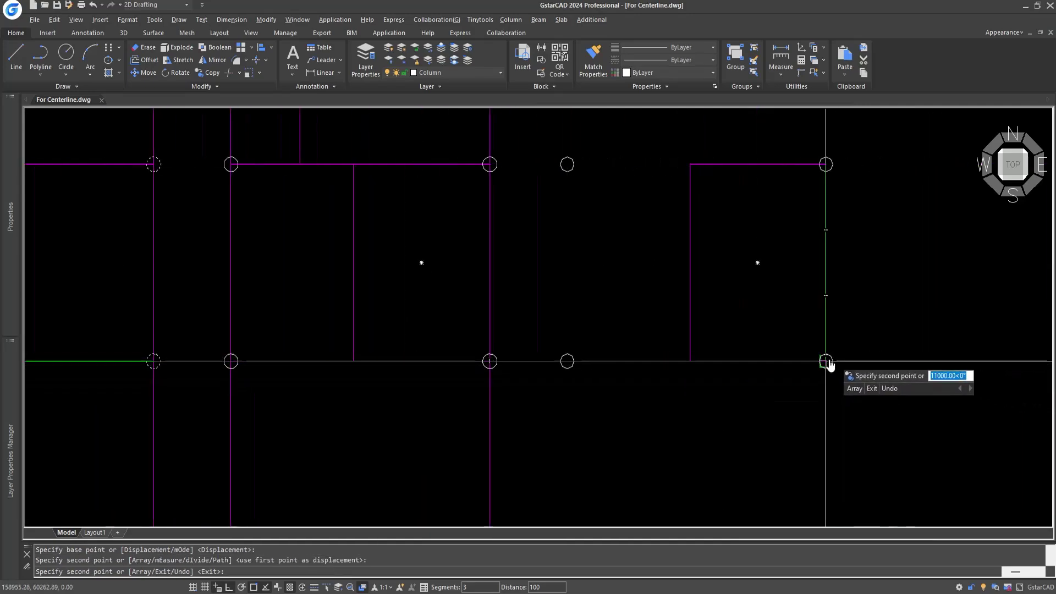
scroll(792, 365, down, 4)
key(Escape)
Copy the two circles at the right edge of the second plan's partitioned bay to the four corners of the small third plan
click(655, 266)
click(700, 374)
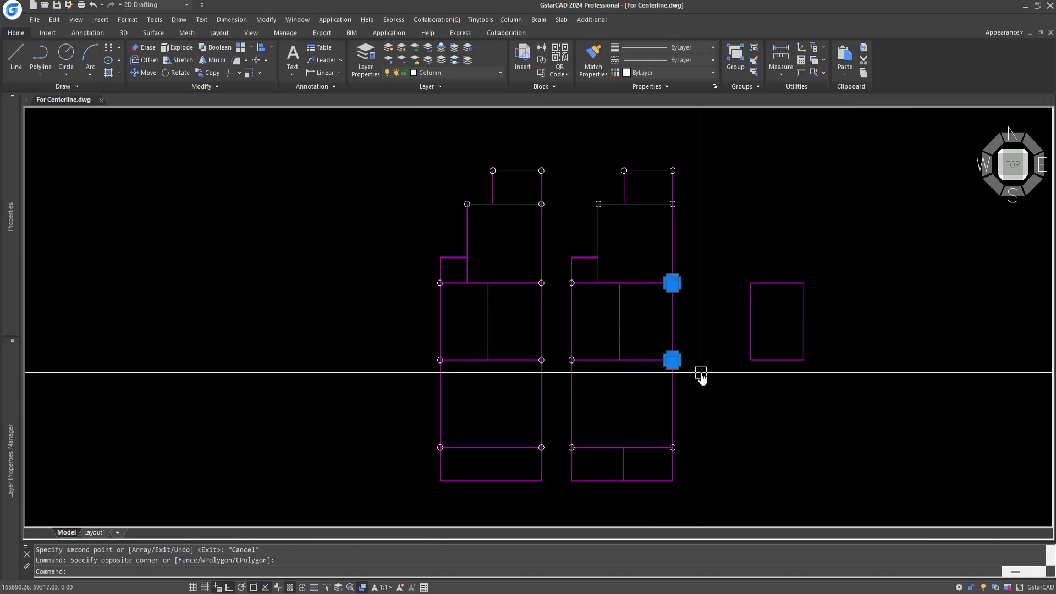
right_click(700, 374)
key(Return)
scroll(677, 368, up, 5)
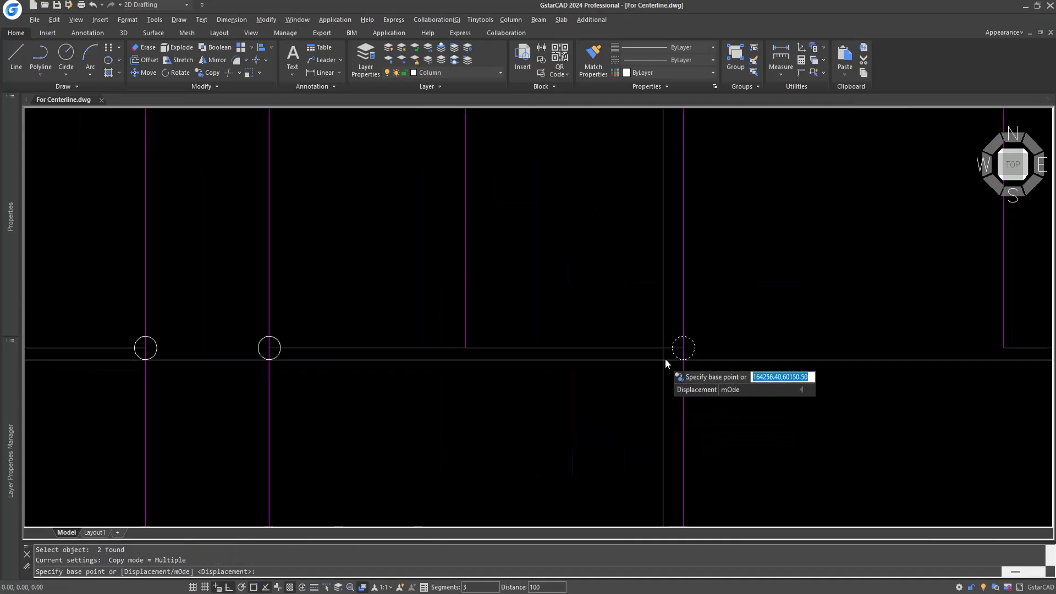
click(683, 348)
middle_drag(878, 346, 345, 360)
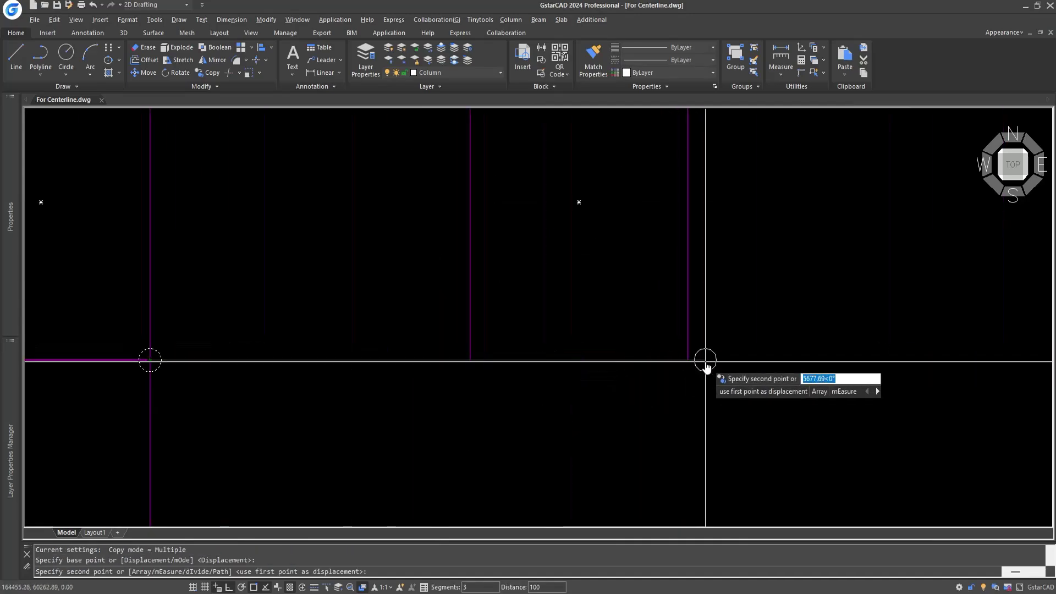
click(688, 361)
click(469, 360)
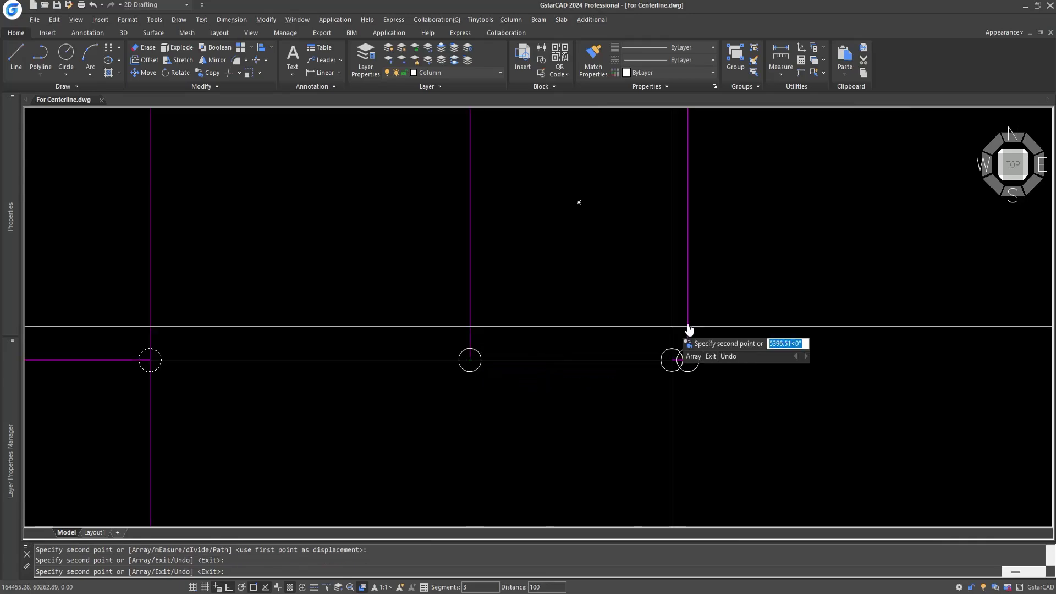
Copy the same pair of circles to both ends of the second plan's middle partition line
scroll(688, 329, down, 3)
click(502, 332)
scroll(517, 319, down, 3)
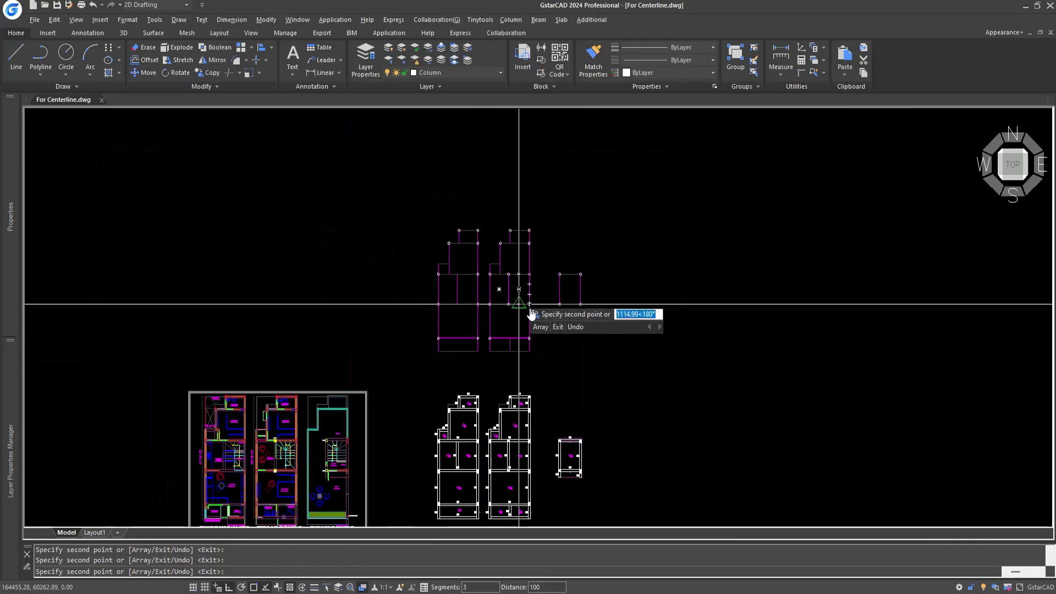
key(Escape)
key(Escape)
Compare the SC1 columns beside the staircase in the floor plans with the beam and column layouts
middle_drag(559, 358, 504, 297)
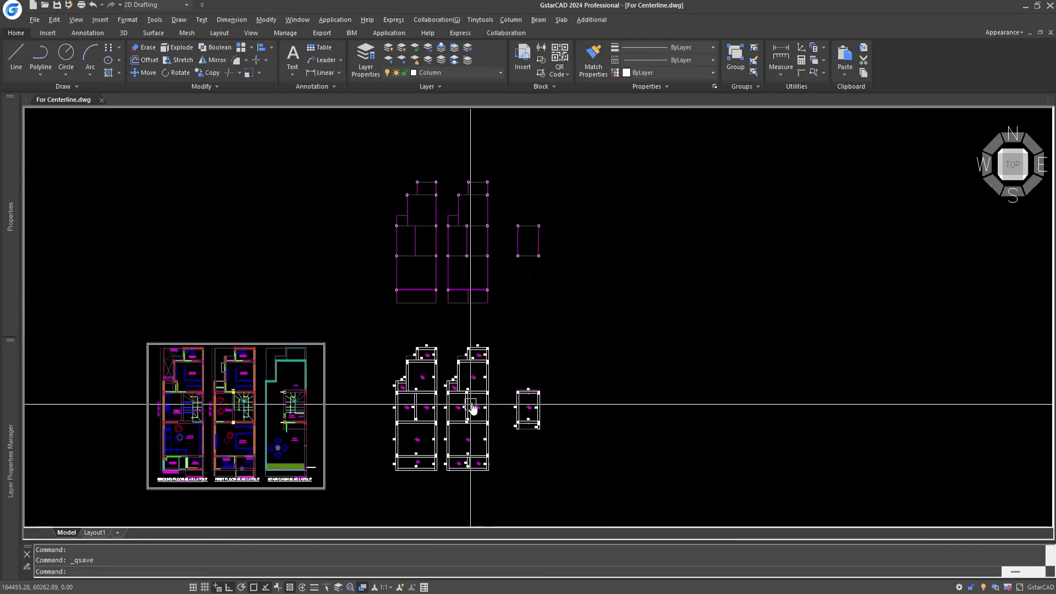
scroll(236, 391, up, 5)
scroll(255, 450, down, 3)
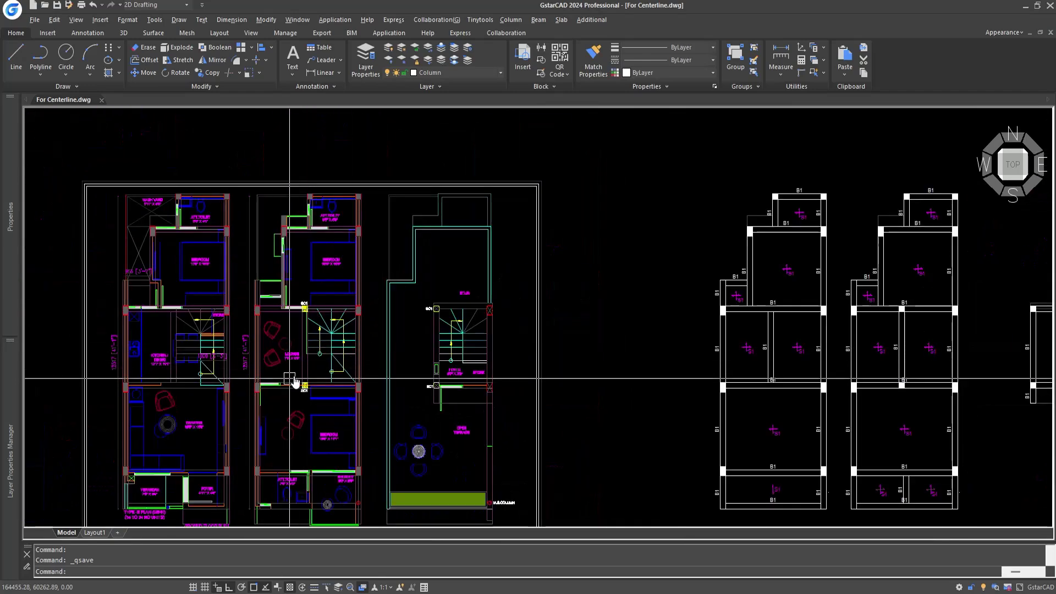
scroll(322, 359, up, 3)
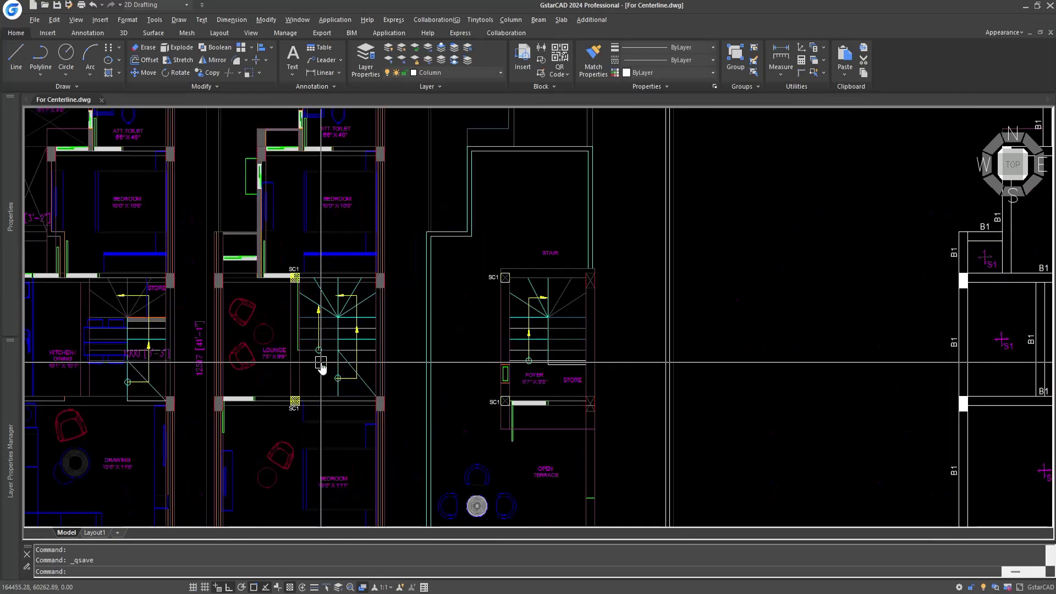
scroll(323, 366, down, 6)
scroll(572, 358, up, 5)
scroll(477, 300, up, 2)
scroll(478, 301, down, 6)
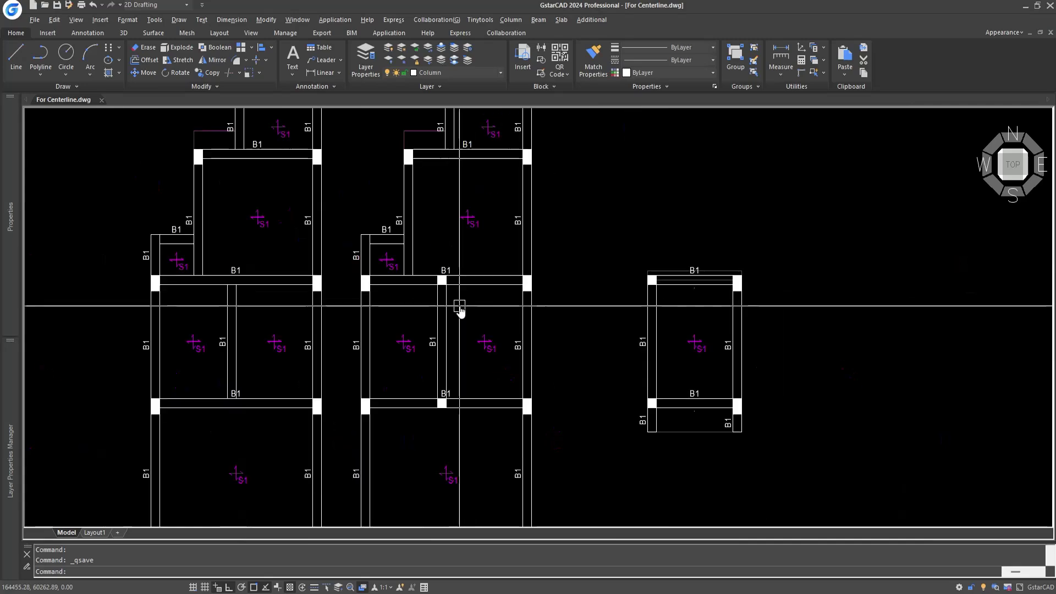
scroll(672, 236, up, 5)
Erase the two circles at the ends of the second plan's middle partition line
click(557, 159)
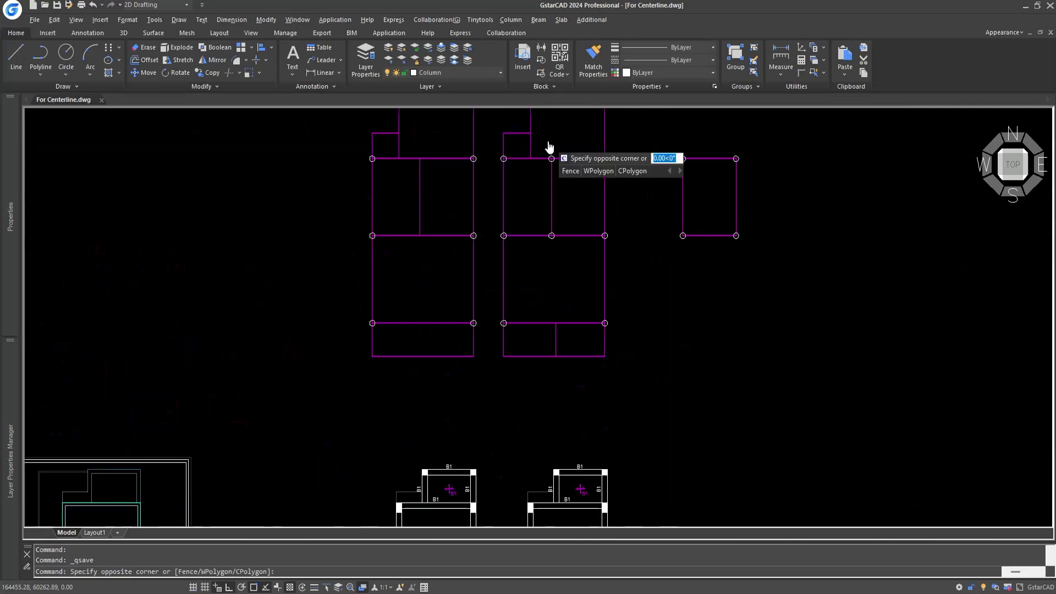
text(e)
key(Return)
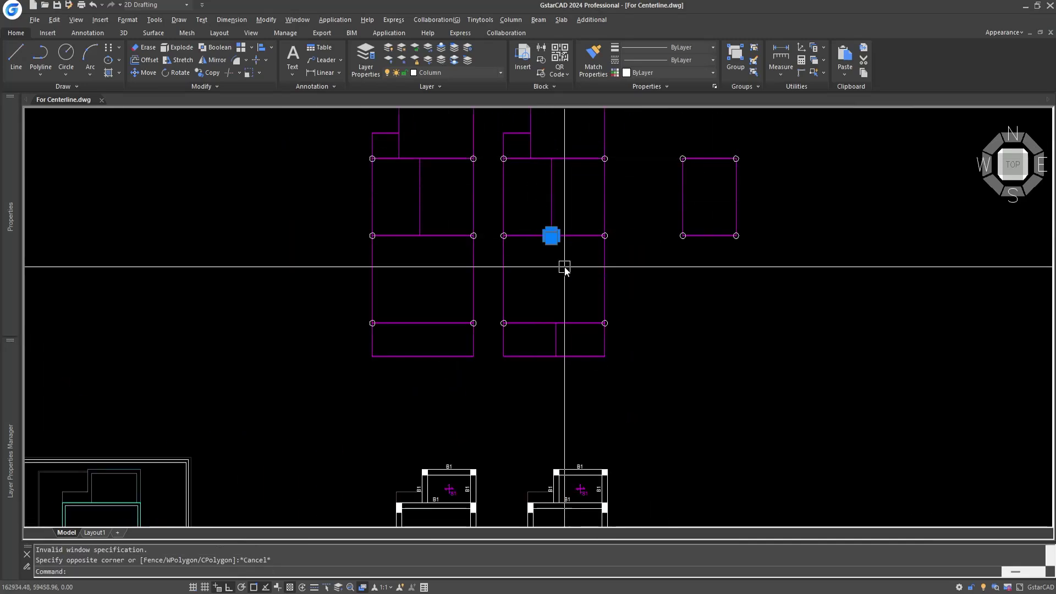
click(565, 266)
scroll(527, 281, down, 3)
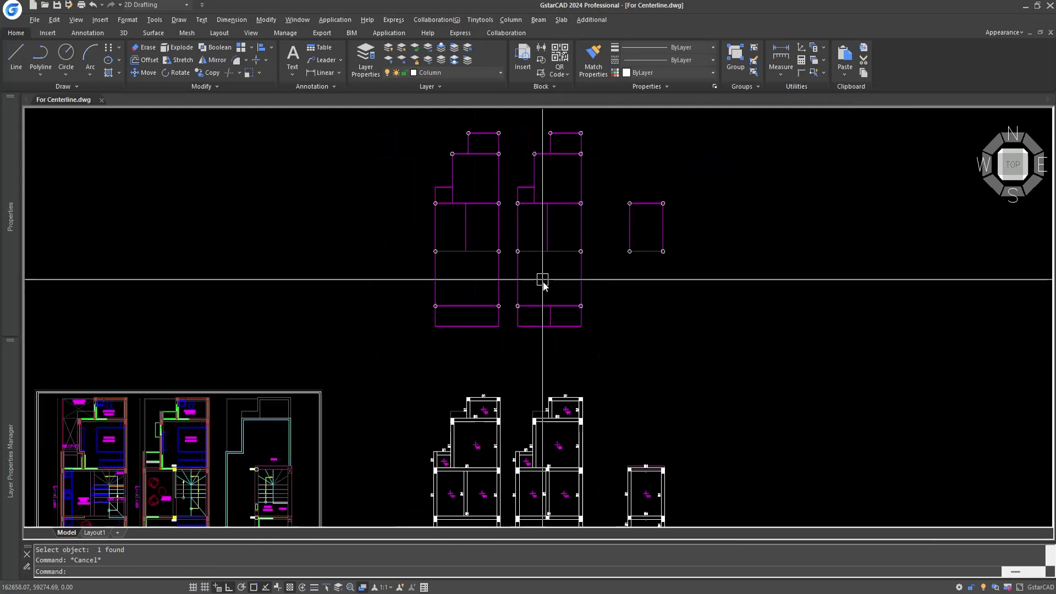
scroll(544, 323, up, 3)
key(Escape)
Copy the left plan's lowest left-side circle down to the plan's lower-left corner
scroll(372, 372, up, 4)
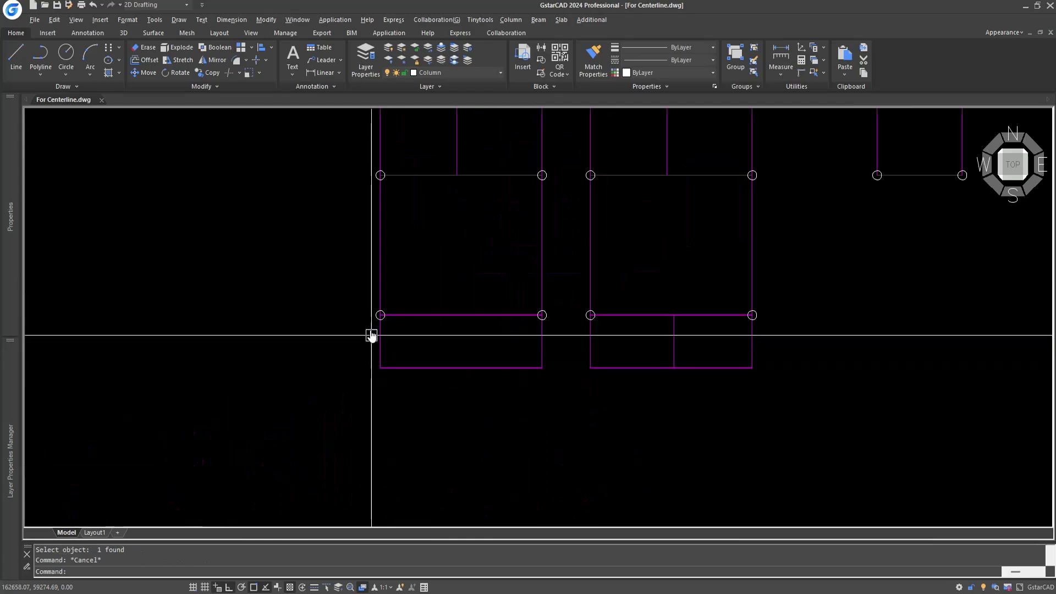
click(388, 307)
text(co)
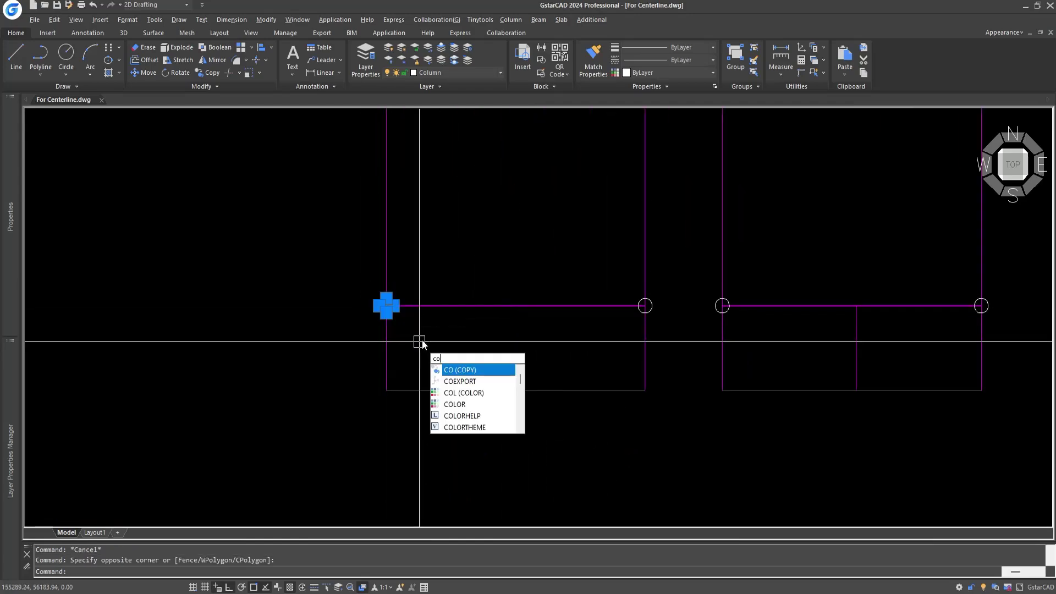
key(Return)
scroll(380, 302, up, 3)
click(380, 297)
click(378, 436)
scroll(377, 434, down, 5)
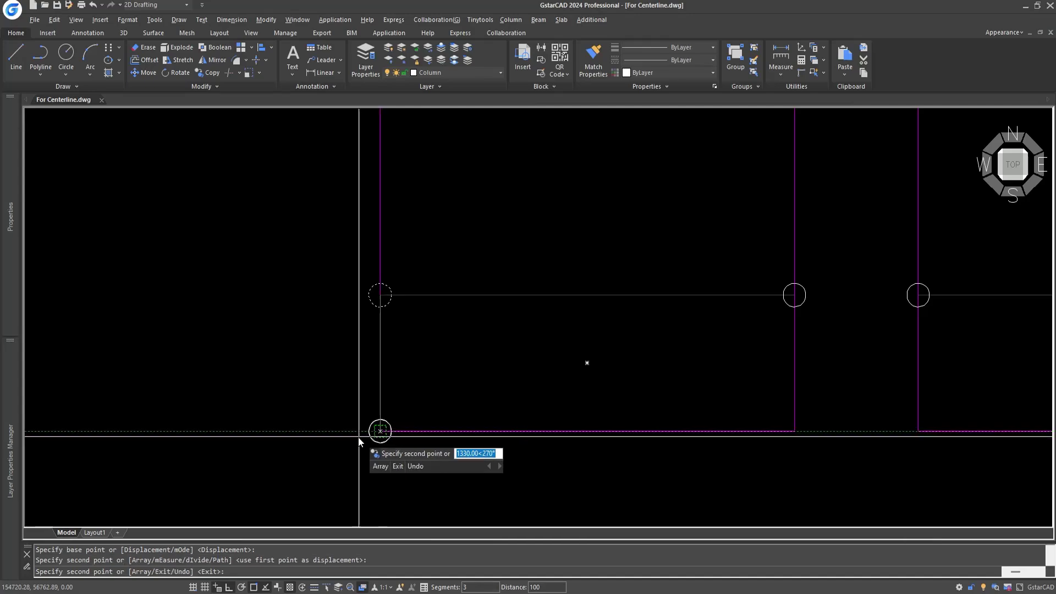
key(Escape)
key(Escape)
Copy the first plan's lower-left corner circle to the second plan's lower-left corner, using the spacing between matching columns
click(315, 433)
click(368, 480)
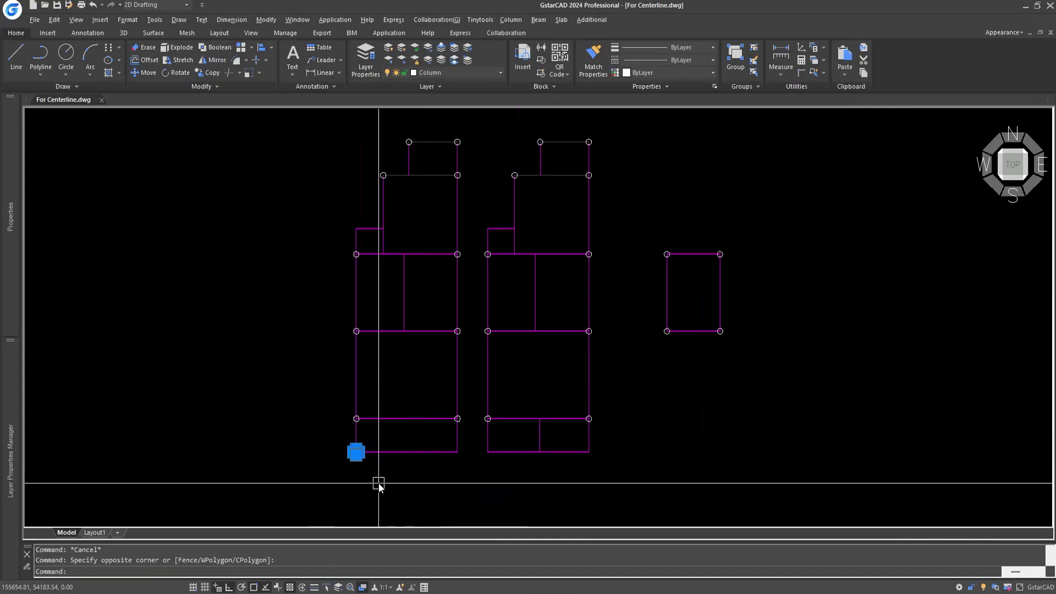
text(co)
key(Return)
scroll(574, 352, up, 5)
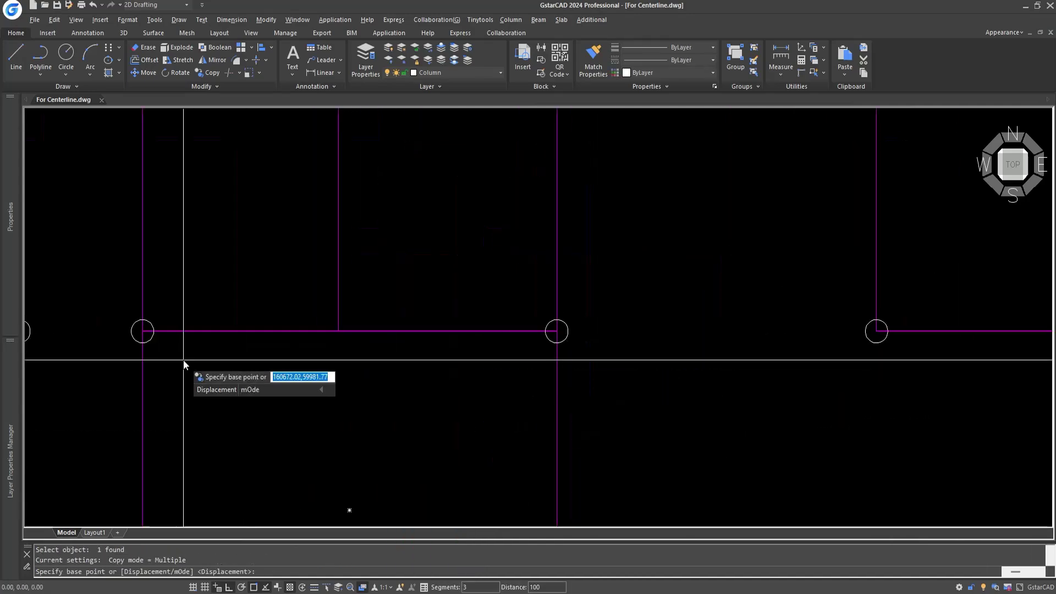
middle_drag(184, 354, 400, 352)
click(236, 332)
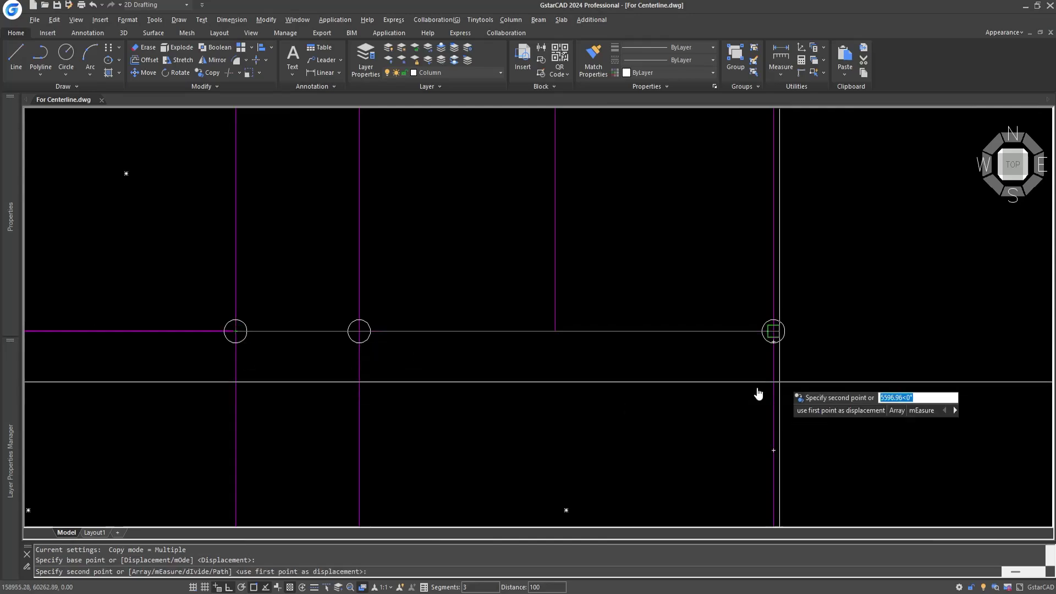
Try copying the first plan's corner circle below the third plan, and discard that extra copy
scroll(902, 365, down, 3)
middle_drag(905, 369, 616, 367)
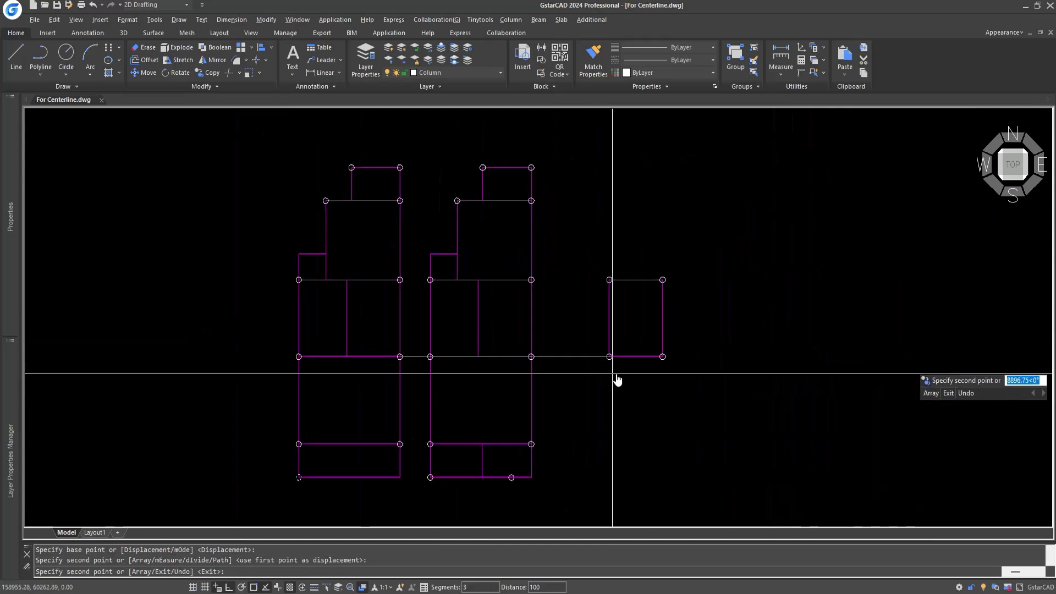
scroll(666, 356, up, 4)
click(648, 333)
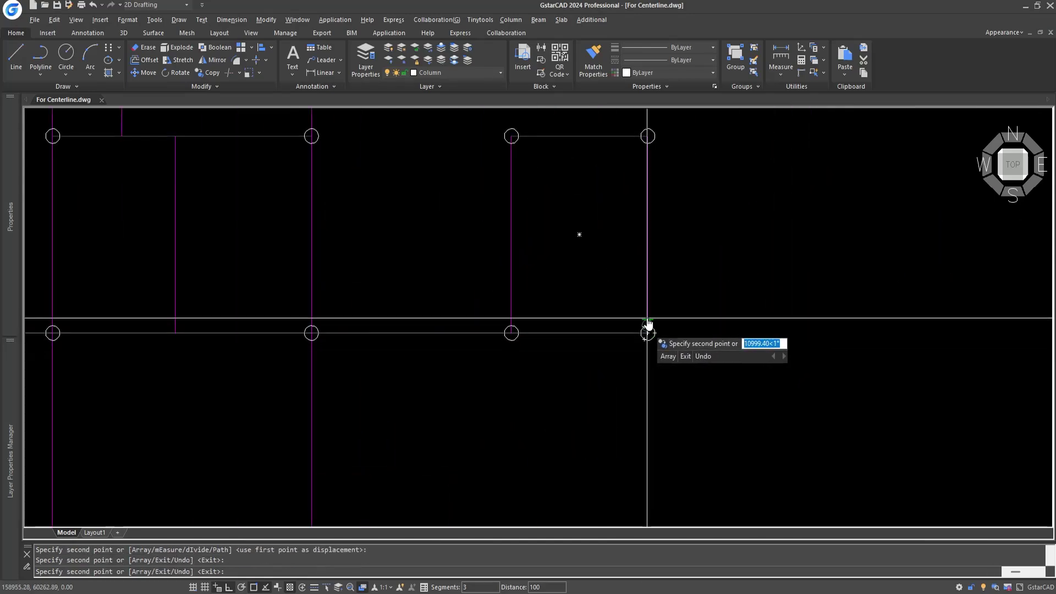
scroll(627, 322, down, 4)
key(Escape)
text(e)
key(Return)
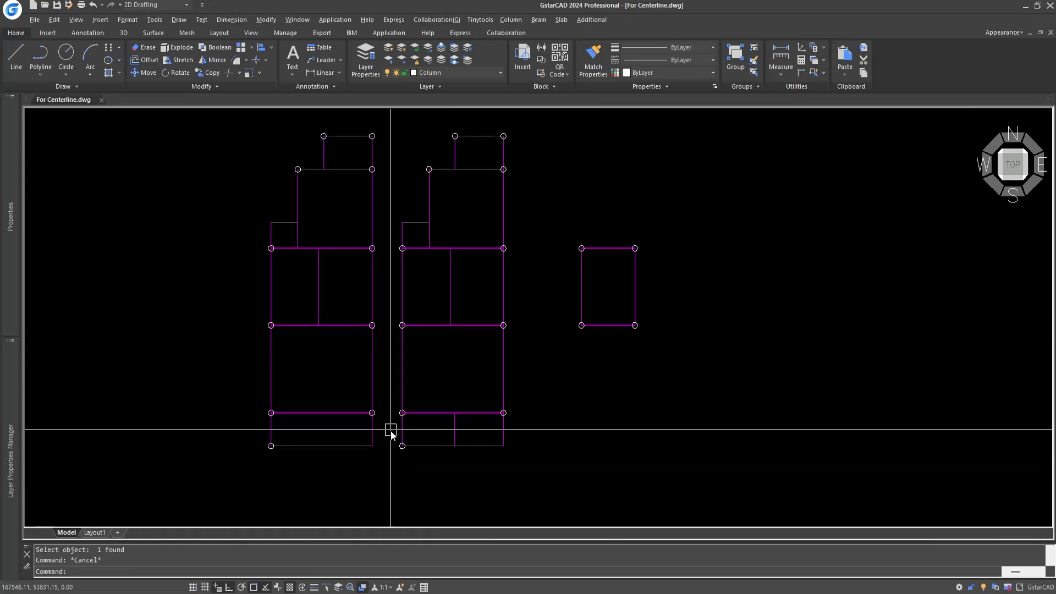
Copy the second plan's lower-left circle by the spacing between the second and third plans' right-hand columns, as the third plan's reference point
click(391, 432)
scroll(407, 445, up, 6)
key(Escape)
click(255, 203)
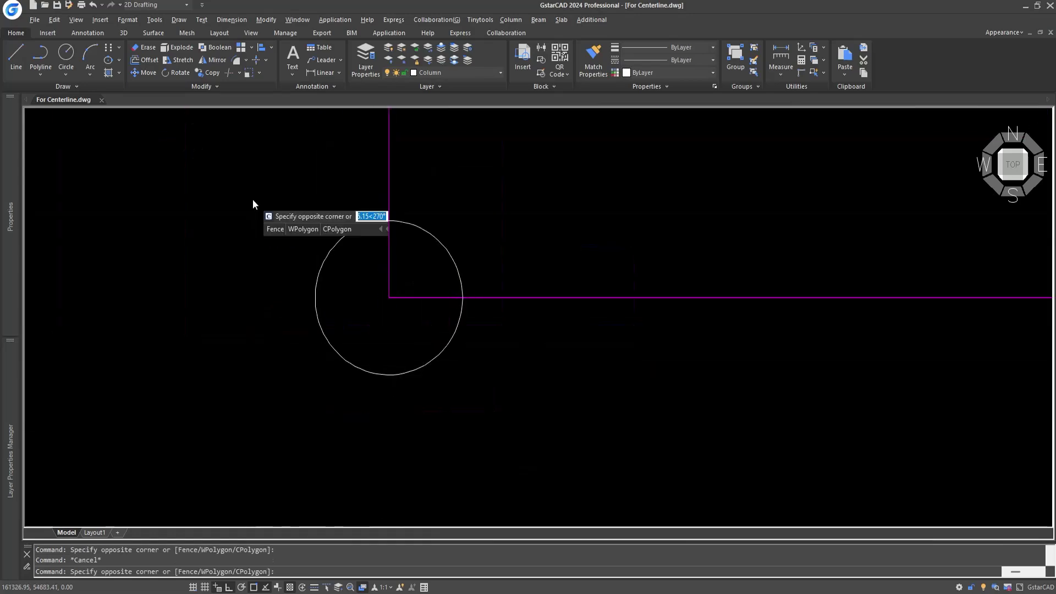
click(462, 443)
scroll(457, 444, down, 5)
scroll(444, 445, down, 4)
text(co)
key(Return)
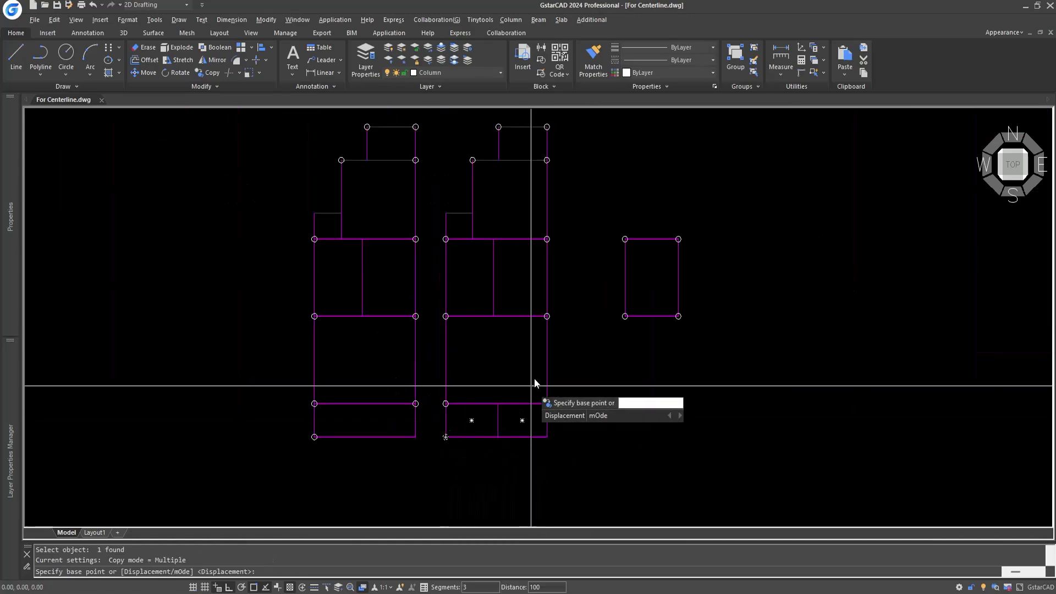
scroll(538, 385, up, 5)
click(483, 370)
scroll(478, 368, down, 5)
scroll(449, 415, up, 5)
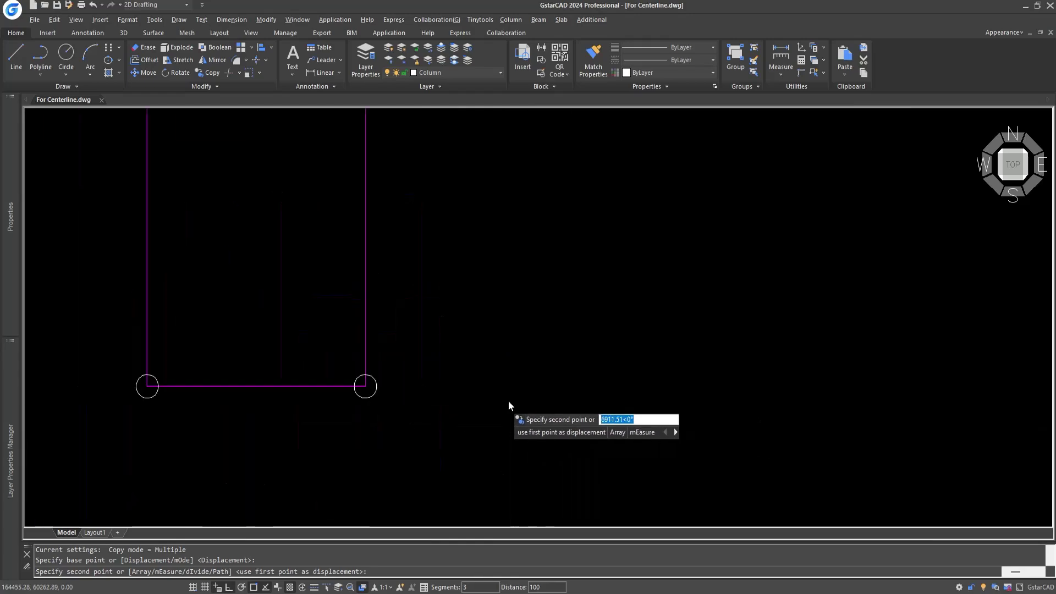
click(367, 388)
scroll(578, 323, down, 5)
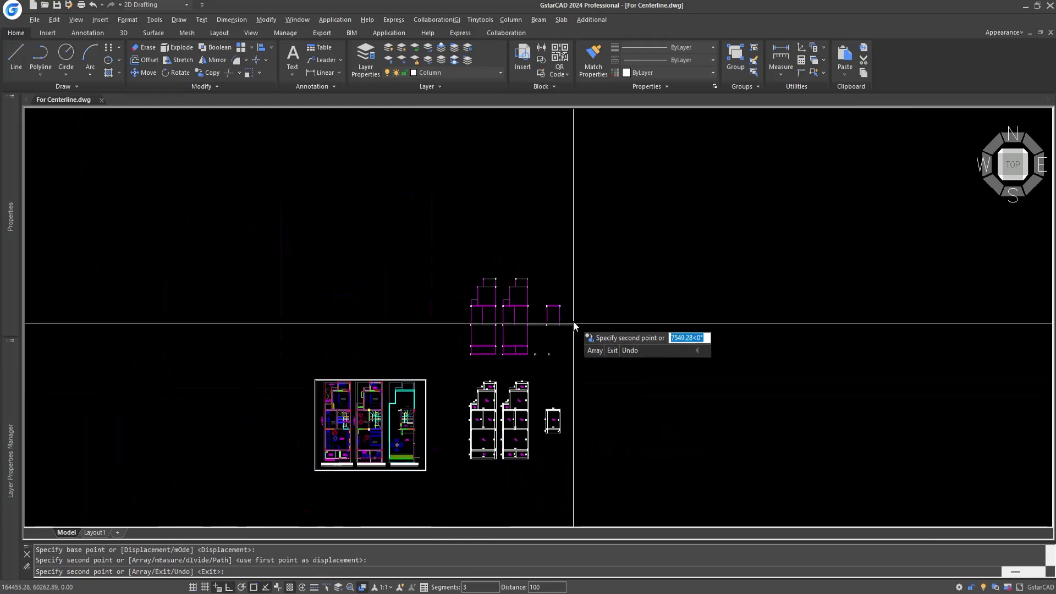
key(Escape)
Export the first plan with DXFOSO, setting its lower-left column as the origin and naming the DXF "plinth level plan"
scroll(518, 366, up, 4)
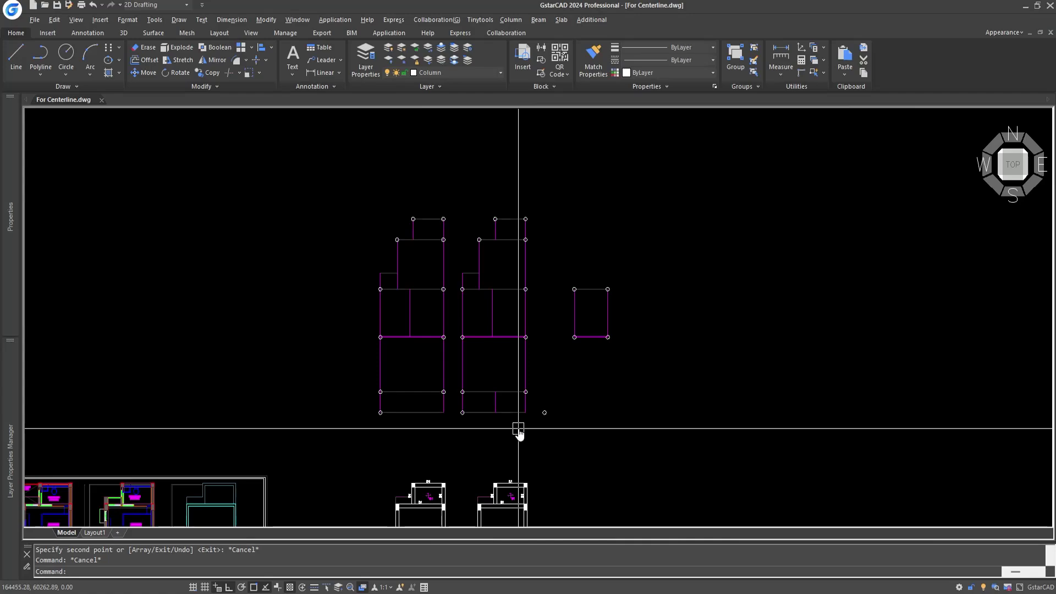
text(dxfoso)
key(Return)
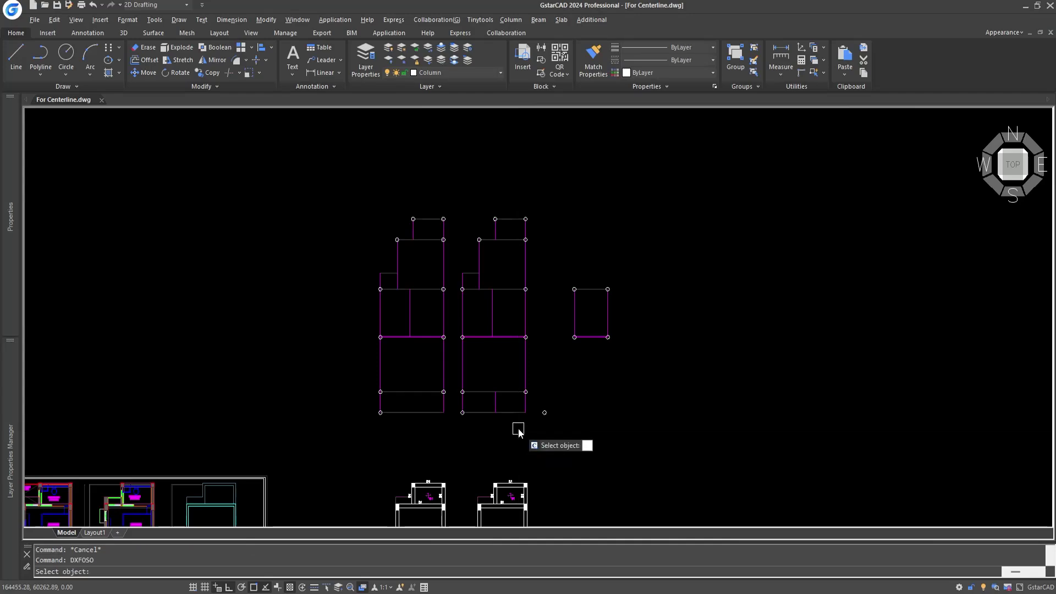
click(334, 194)
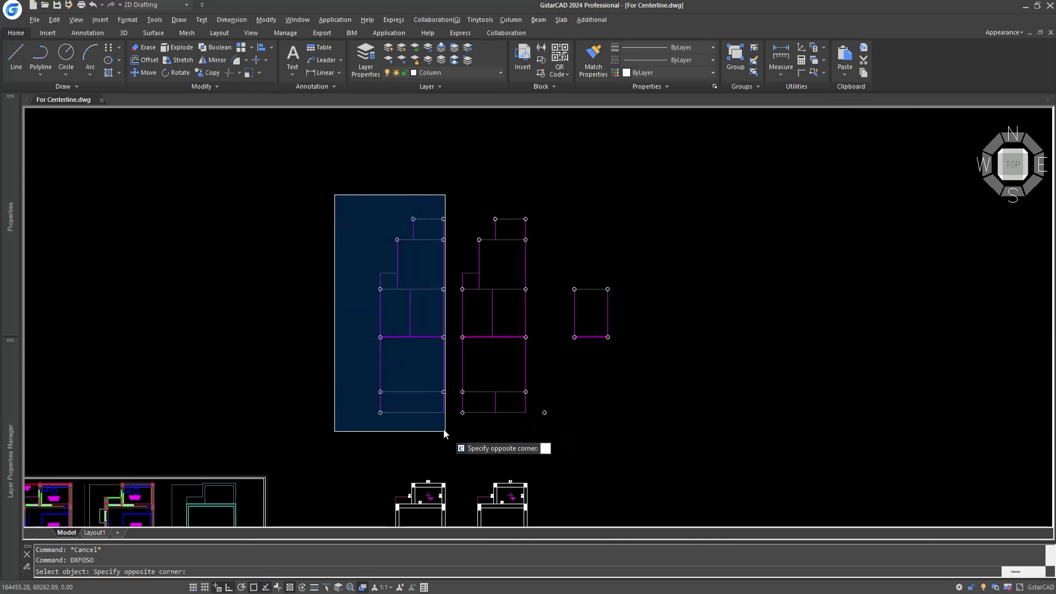
click(449, 443)
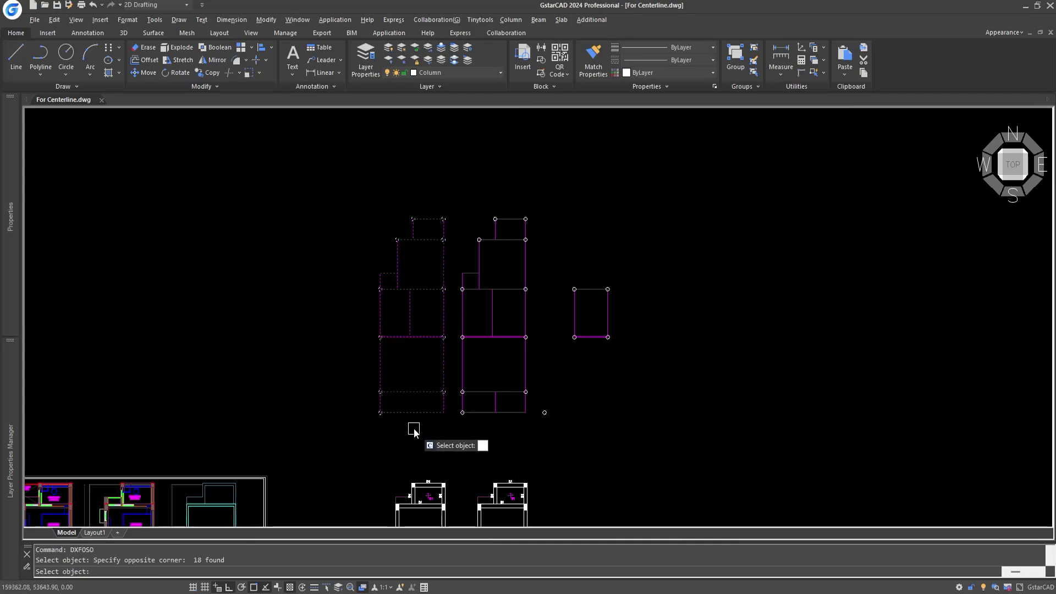
key(Return)
scroll(387, 418, up, 8)
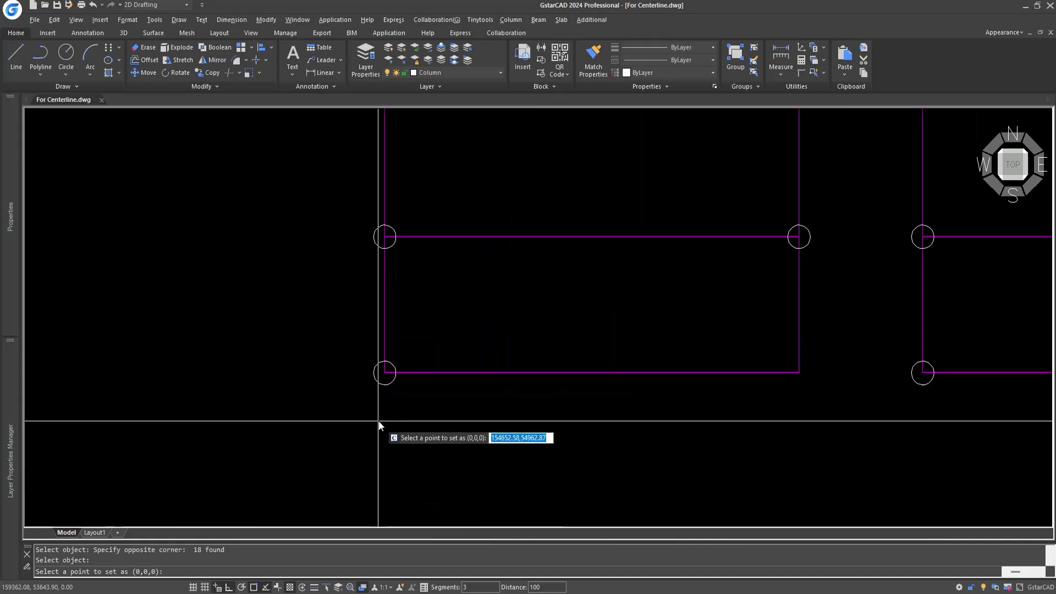
click(387, 348)
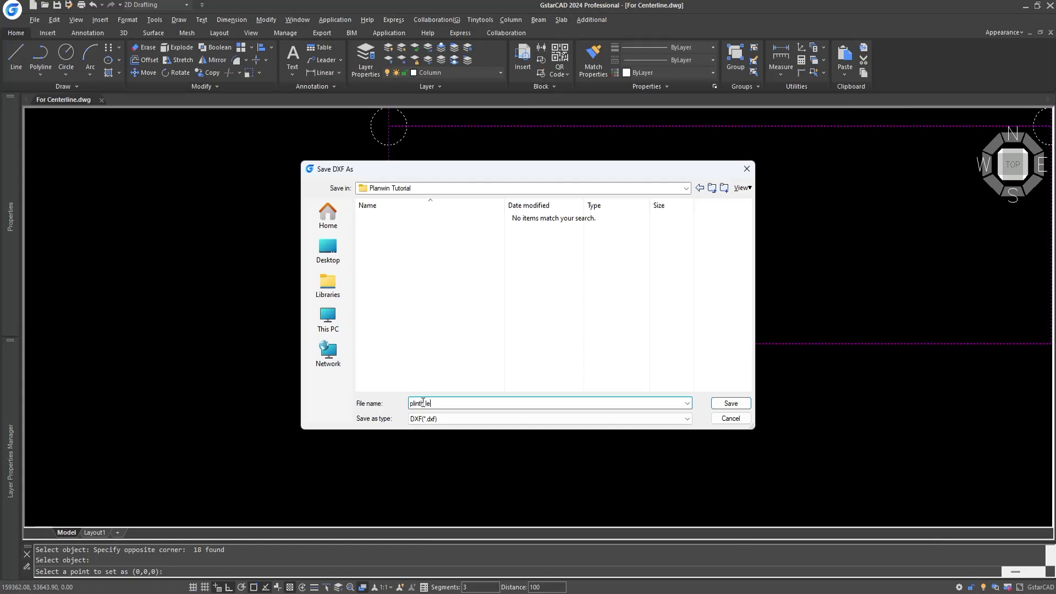
text(plinth level plan)
key(Return)
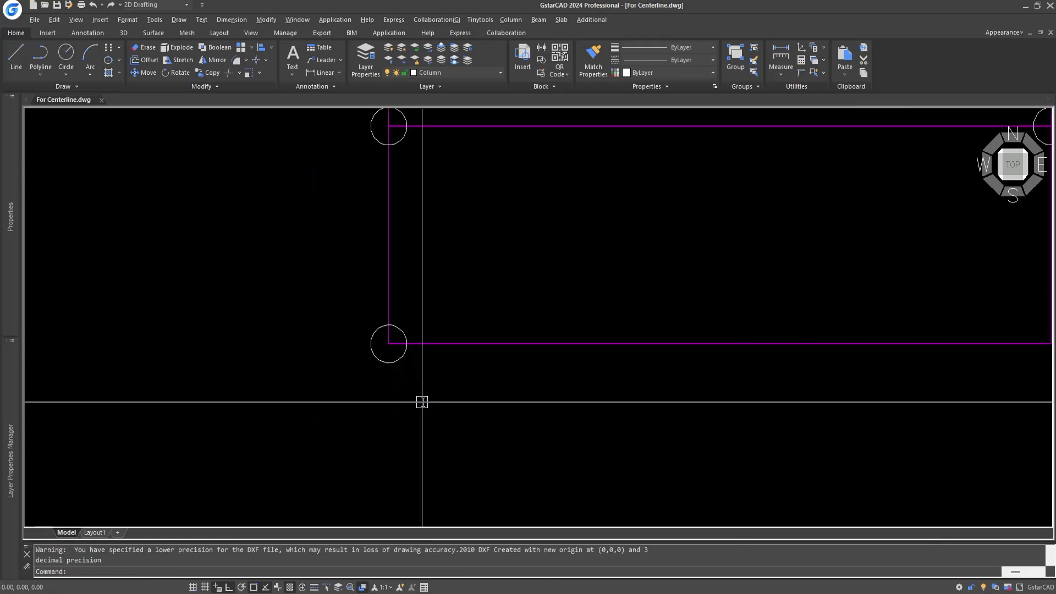
Export the first plan again with DXFOSO from its lower-left column origin, naming the DXF "gf slab level plan"
scroll(420, 404, down, 8)
text(dxfoso)
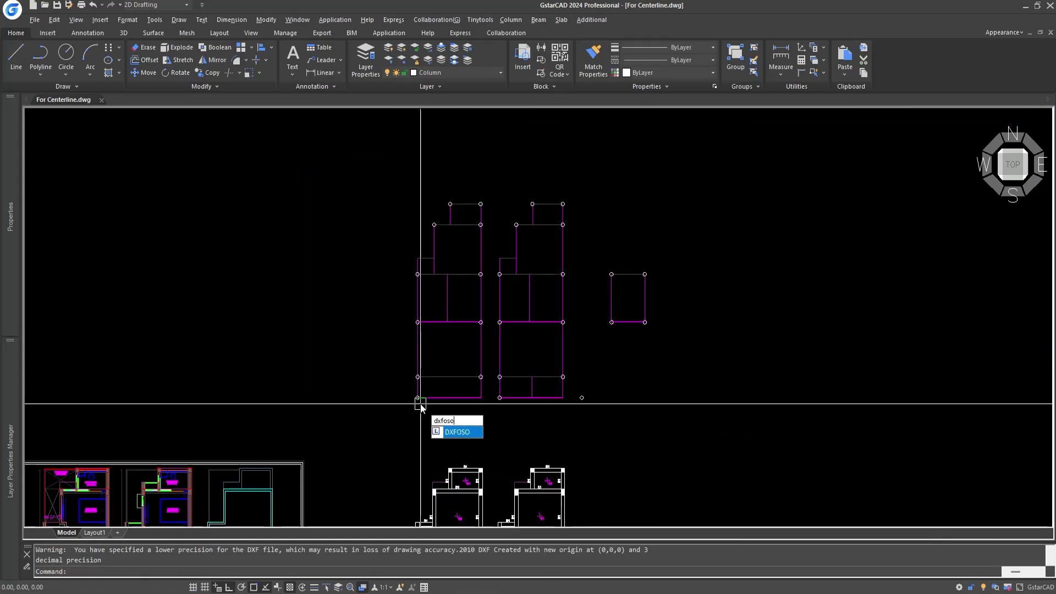
key(Return)
click(393, 176)
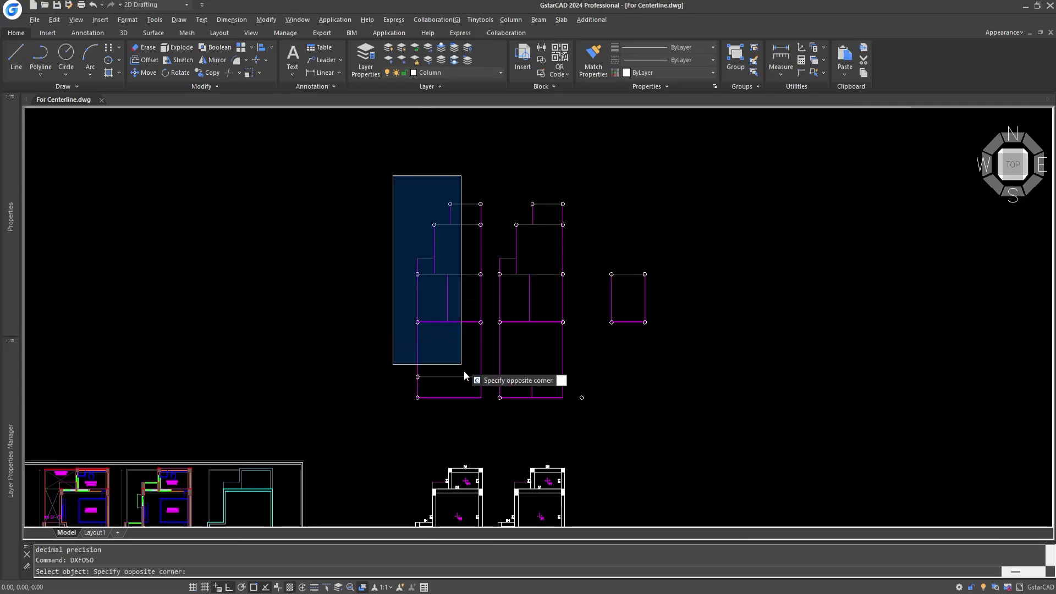
click(493, 418)
key(Return)
scroll(471, 377, up, 6)
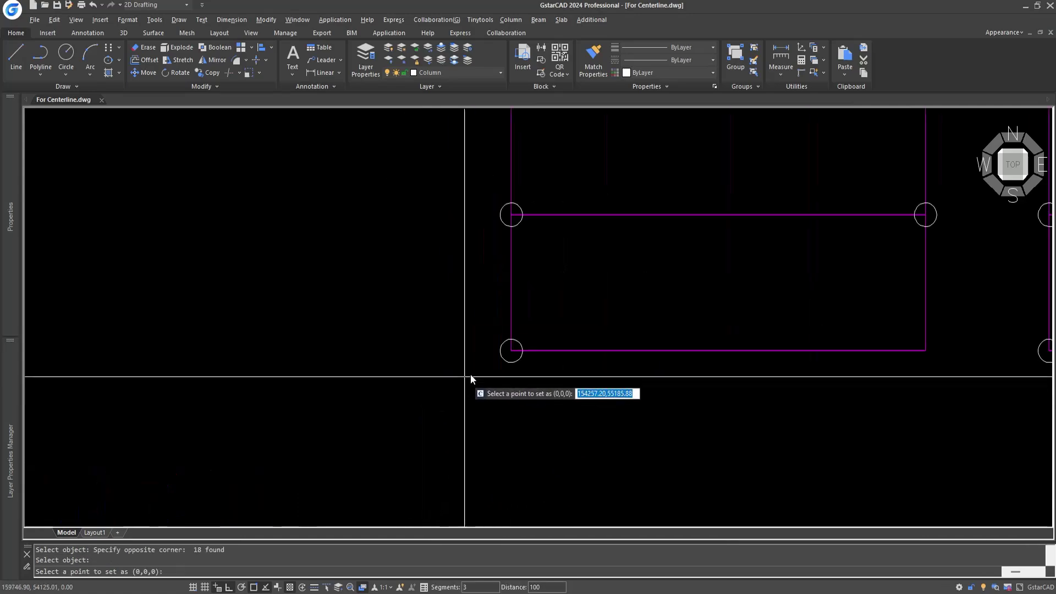
click(512, 356)
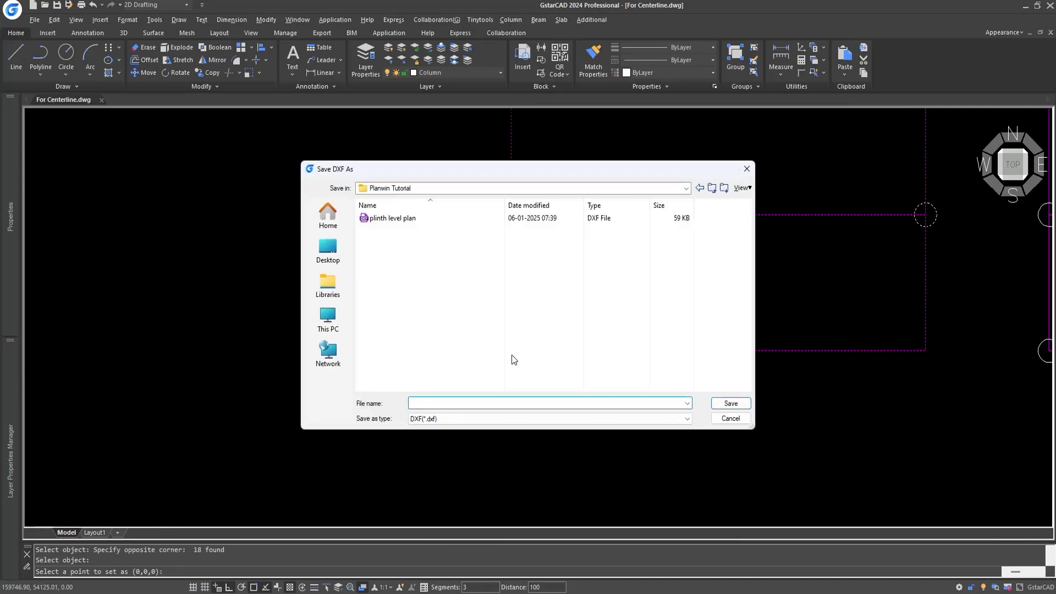
text(gf slab level plan)
key(Return)
Export the second plan with DXFOSO, using its lower-left column as the origin and naming the DXF "ff slab level plan"
scroll(468, 405, down, 6)
scroll(468, 406, up, 2)
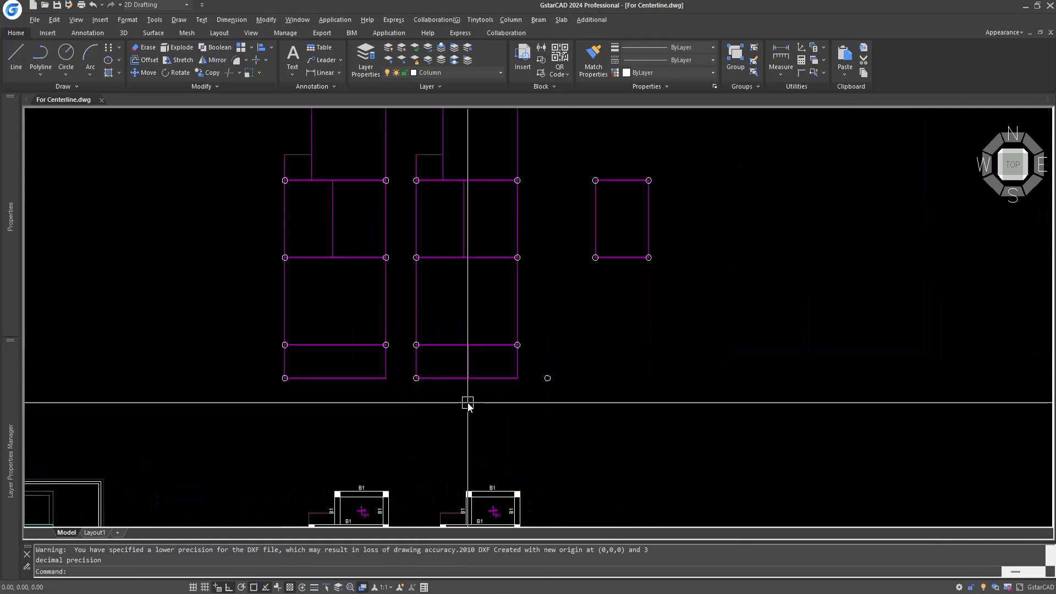
key(Return)
scroll(460, 341, down, 4)
drag(437, 221, 487, 391)
scroll(487, 391, up, 8)
key(Return)
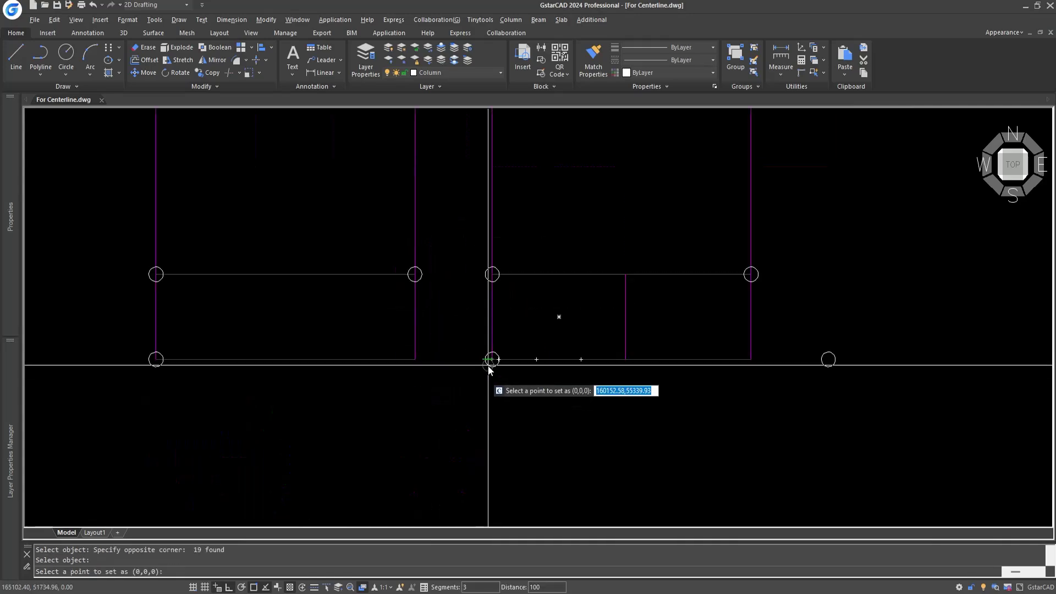
scroll(490, 358, up, 4)
click(498, 354)
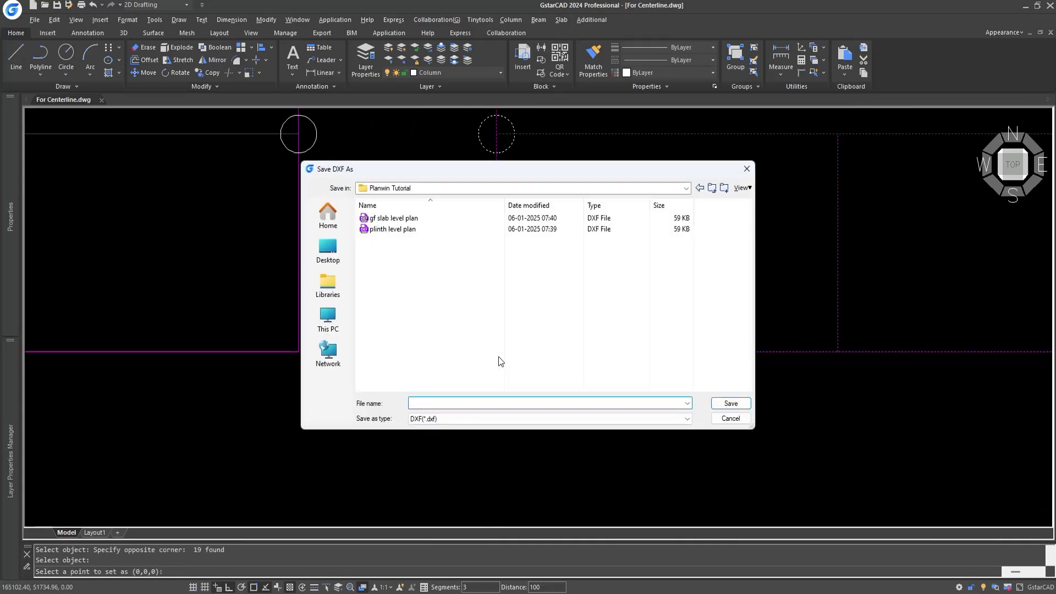
text(ff slab )
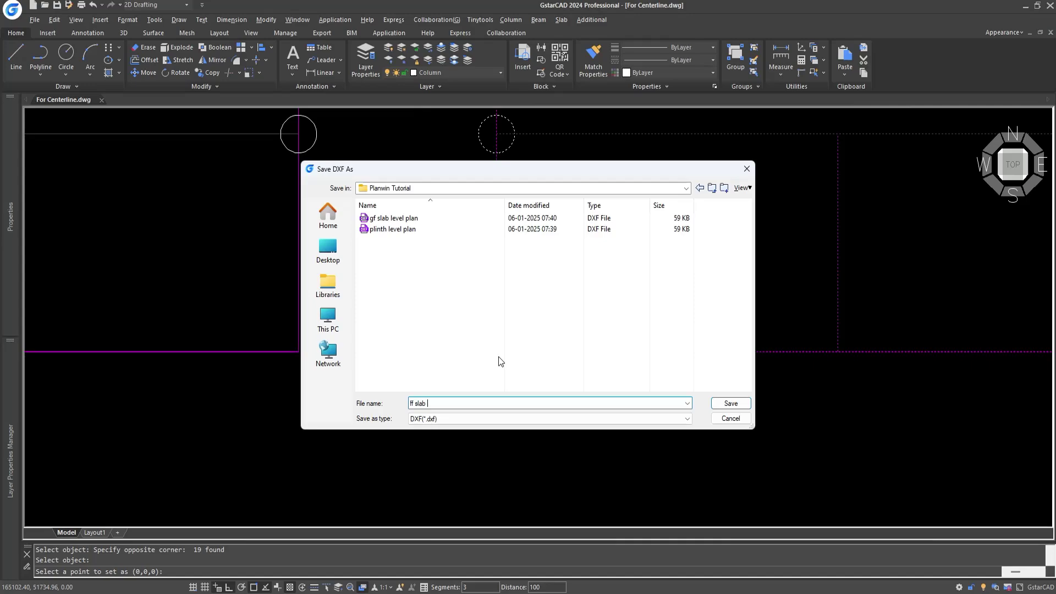
text(level plan)
key(Return)
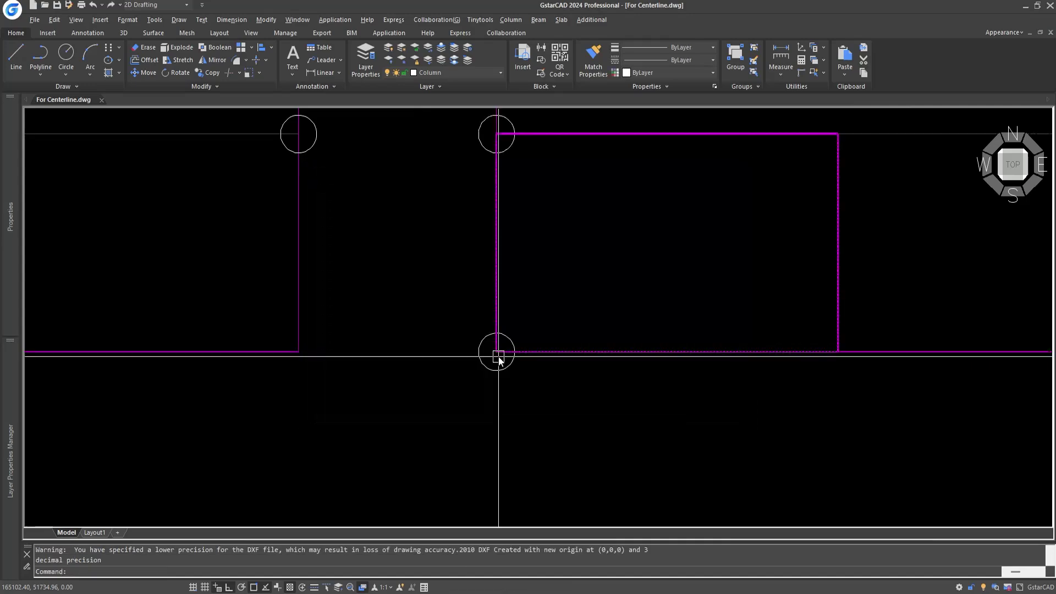
Start a DXFOSO export of the third plan with its detached reference circle, setting the circle's center as the origin
scroll(498, 358, down, 5)
key(Return)
click(551, 328)
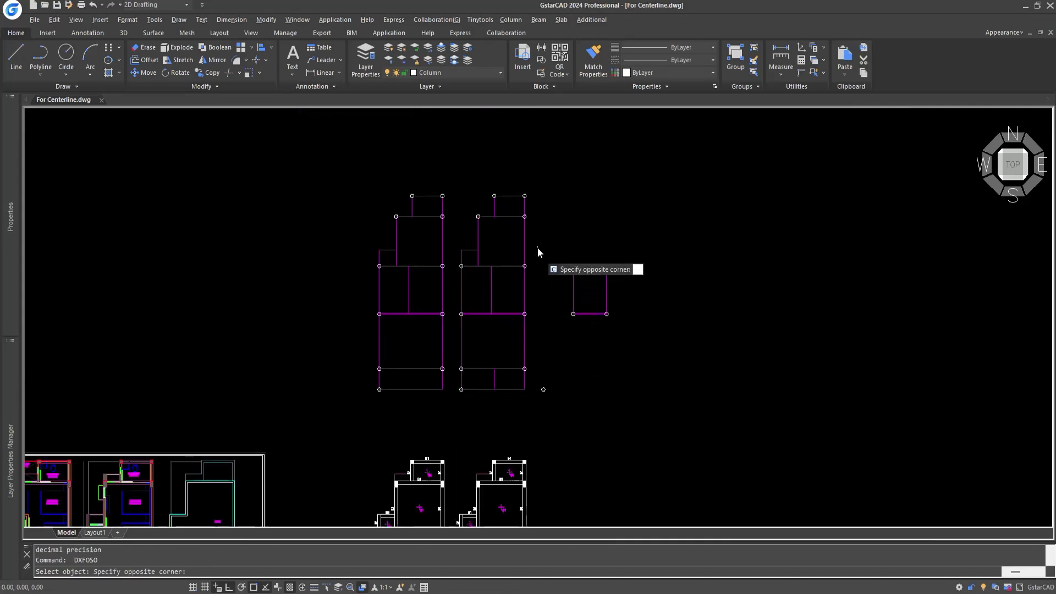
click(678, 444)
key(Return)
scroll(541, 338, up, 5)
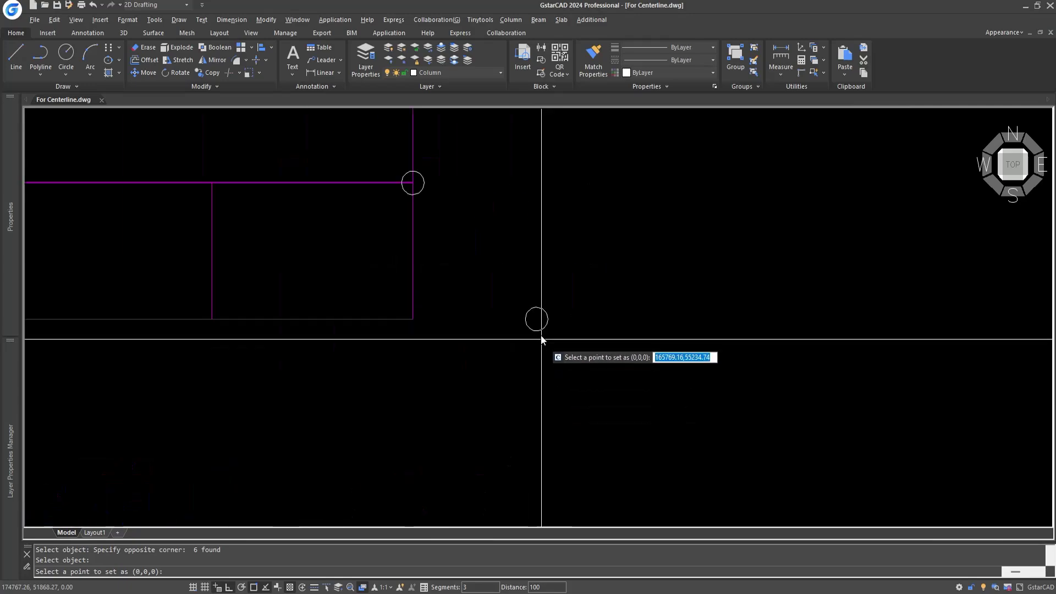
click(538, 319)
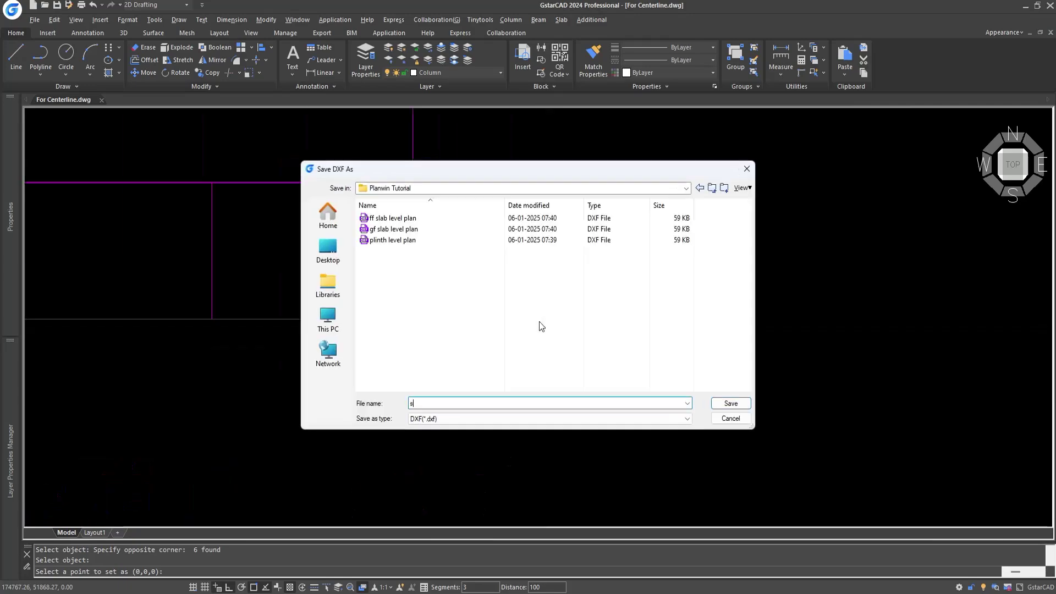
Save the third plan's DXF as "sc slab level plan" in the Planwin Tutorial folder
text(sc level)
key(BackSpace)
key(BackSpace)
key(BackSpace)
key(BackSpace)
key(BackSpace)
key(BackSpace)
text(slab level plan)
key(Return)
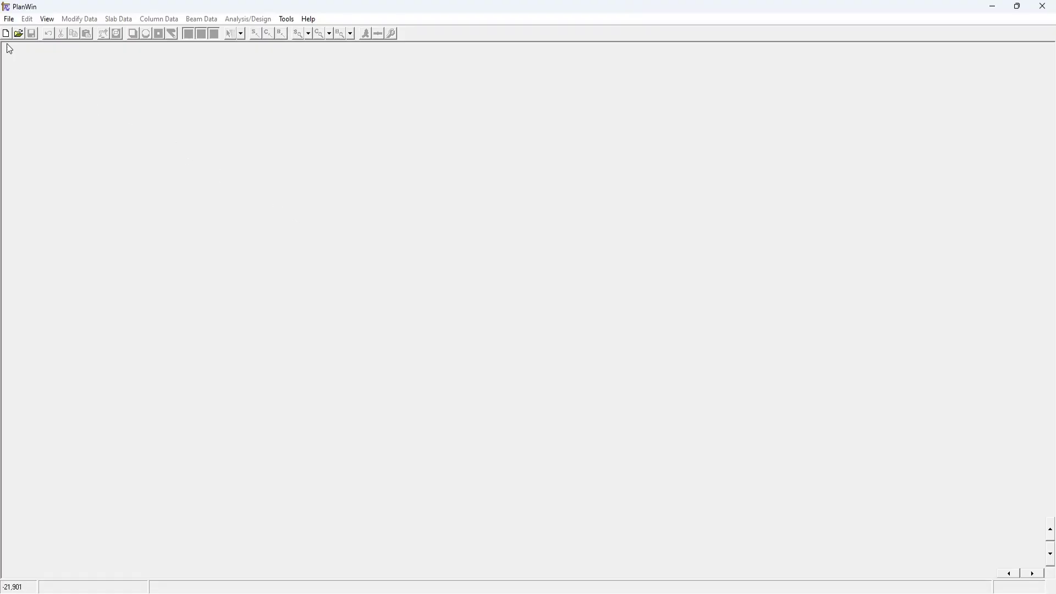
Switch to PlanWin and import the "plinth level plan" DXF from the Planwin Tutorial folder
click(10, 19)
mouse_move(46, 92)
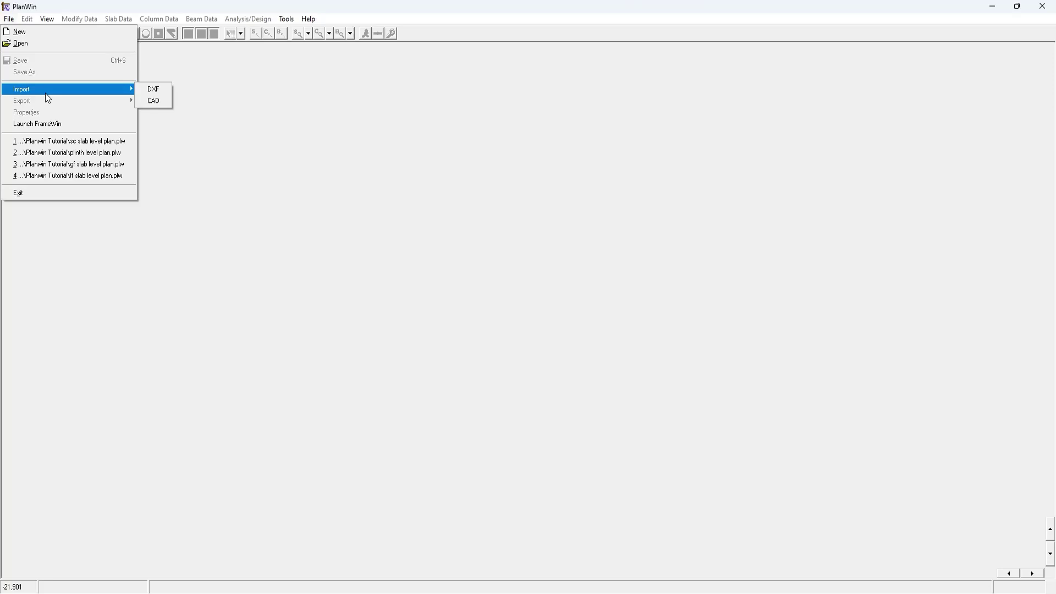
click(150, 90)
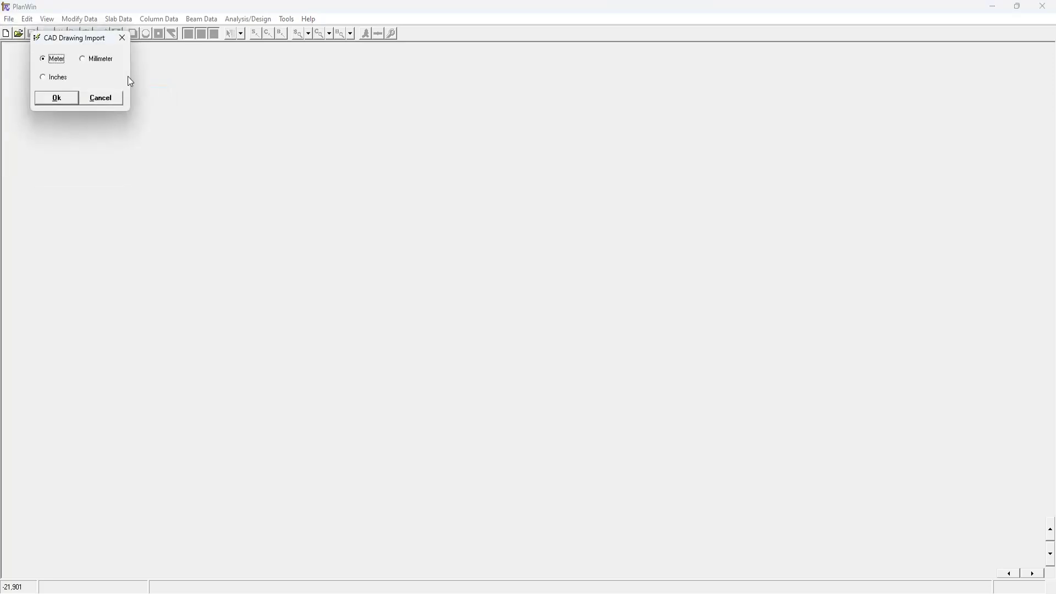
click(57, 99)
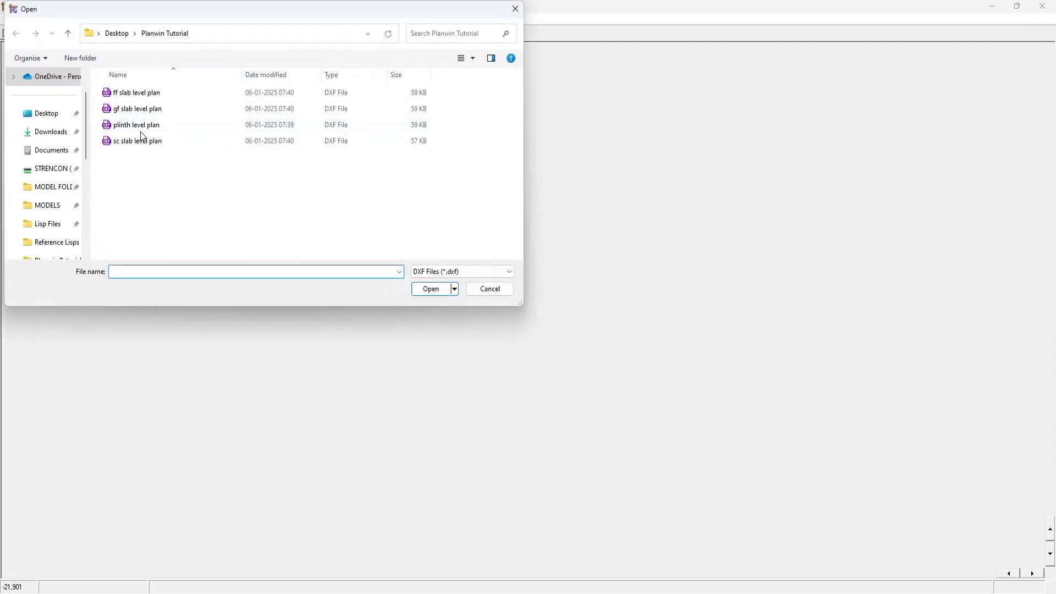
click(141, 126)
click(430, 288)
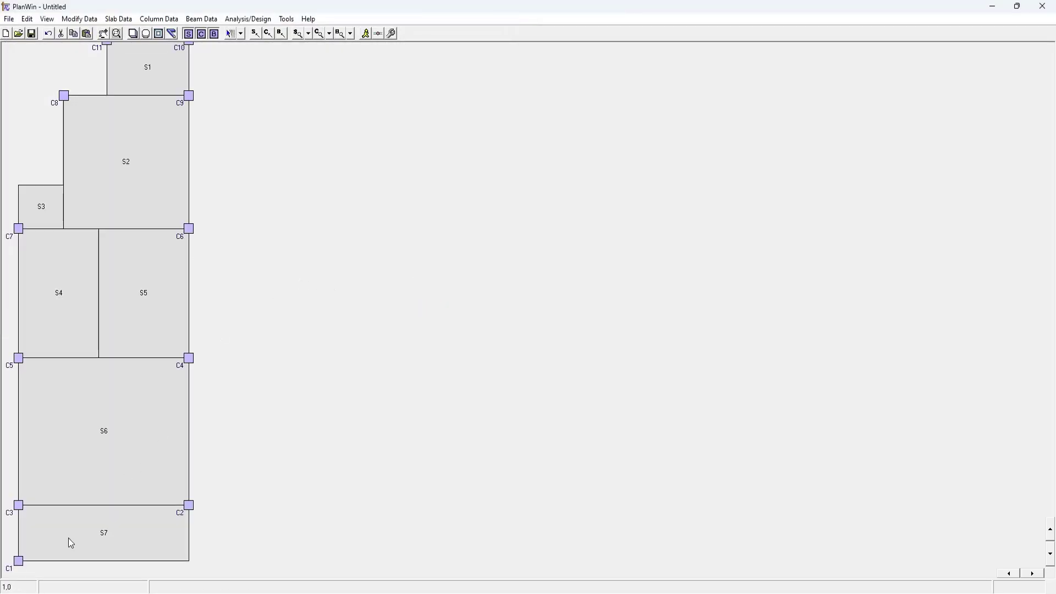
Delete column C1 at the lower-left corner of the plan
right_click(19, 562)
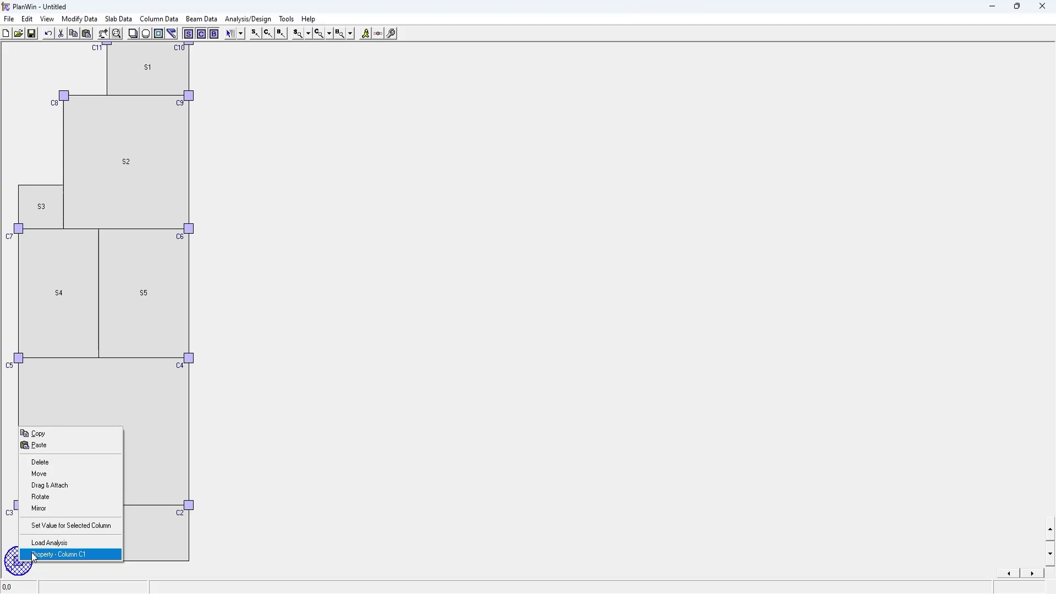
click(57, 463)
click(528, 340)
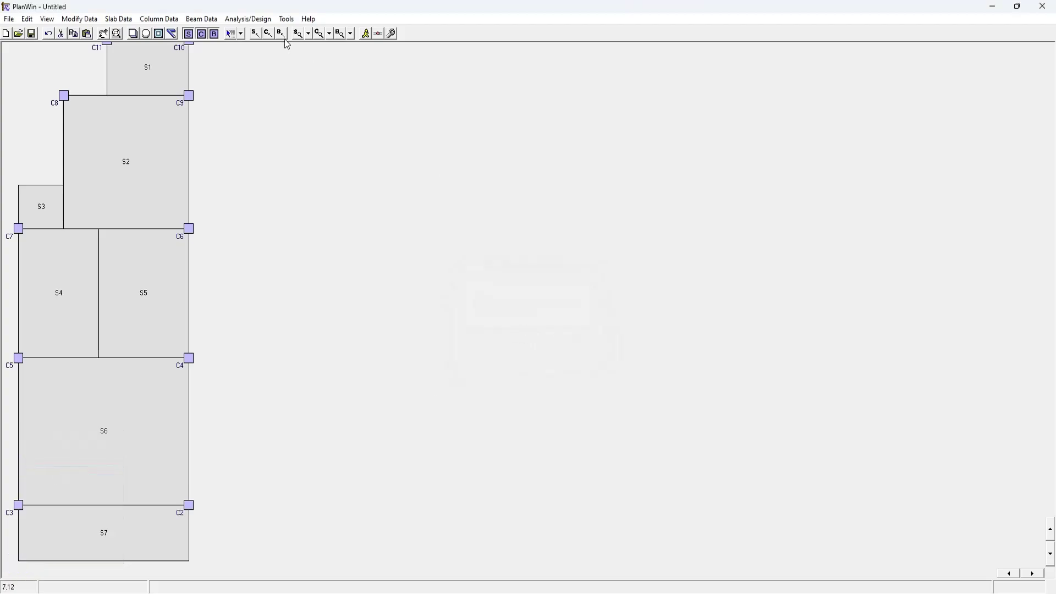
In the design parameters, set the floor type to Ground, the height of floor above to 3.35 m and the internal wall thickness to 0.115 m
click(261, 19)
click(277, 112)
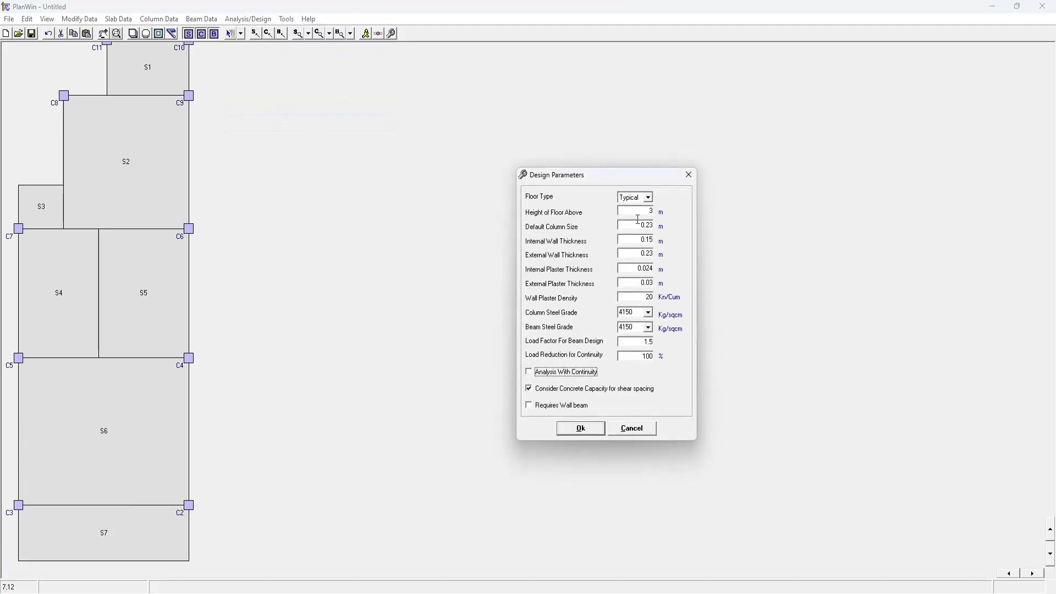
click(648, 197)
click(637, 209)
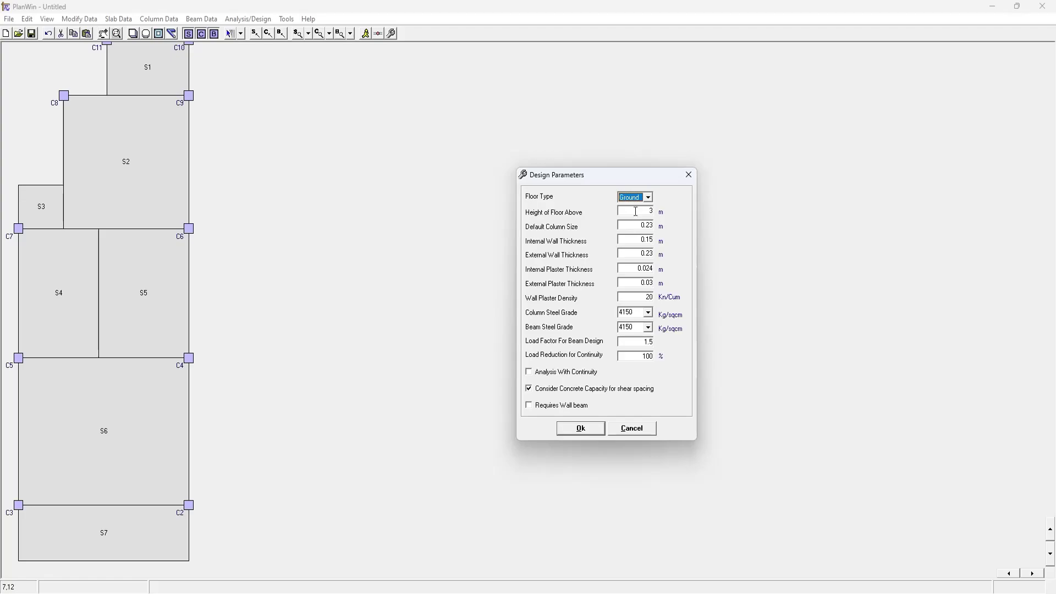
drag(635, 211, 667, 214)
drag(635, 241, 660, 242)
text(0)
Set both the column and beam steel grades to 5000 and apply the design parameters
click(647, 312)
click(633, 339)
click(649, 327)
click(632, 353)
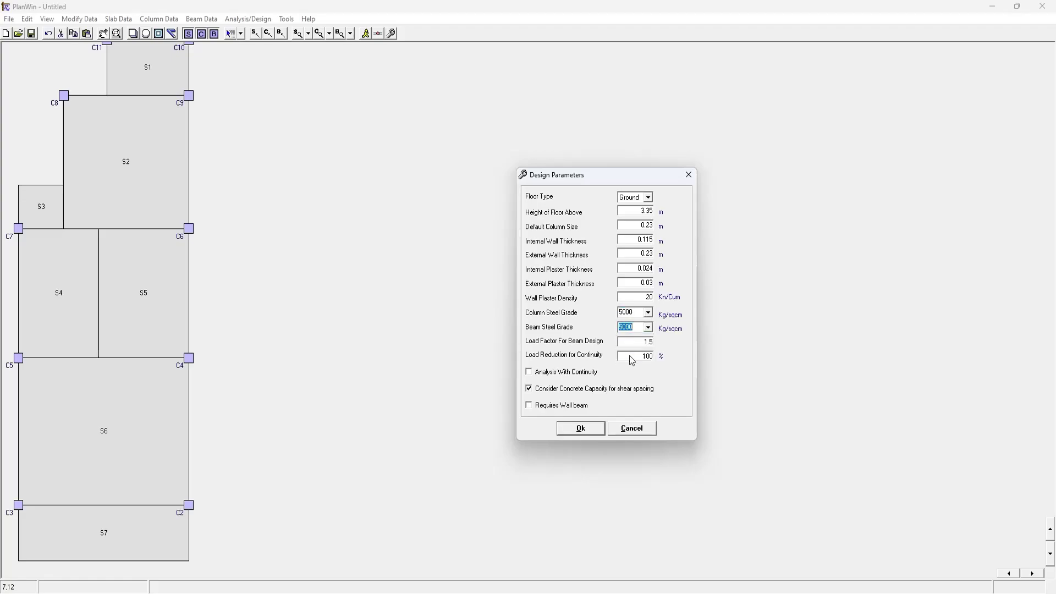
click(582, 429)
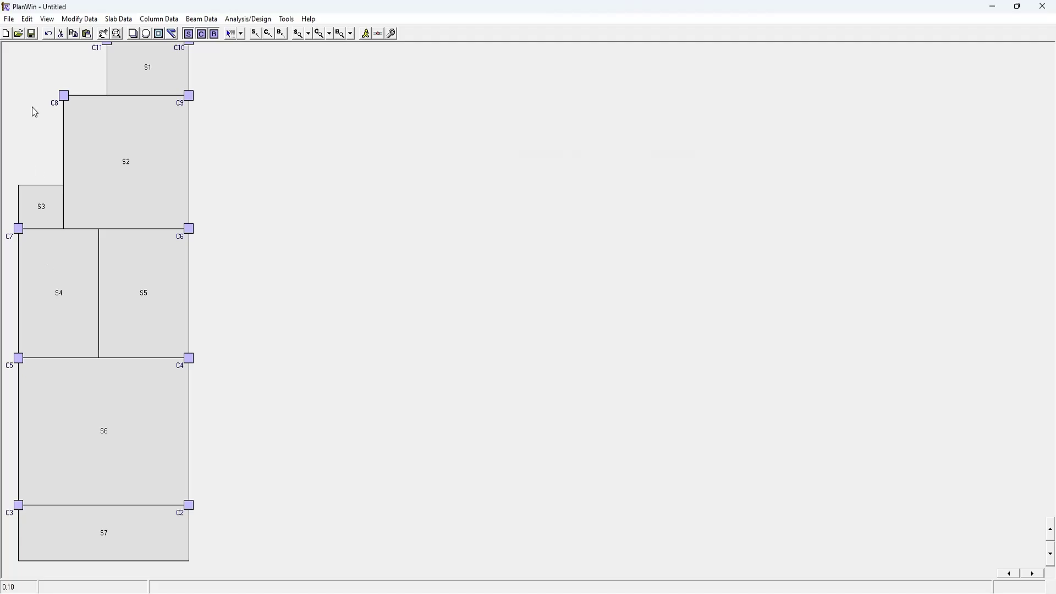
Start Auto Beam and set the internal and external beam depths to 0.38 m
click(202, 19)
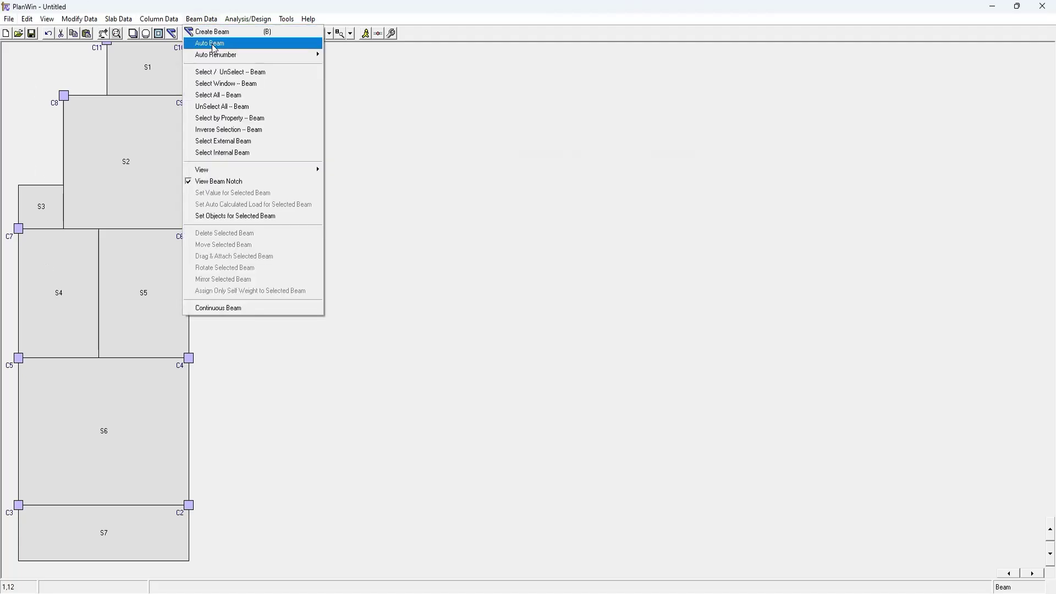
click(214, 48)
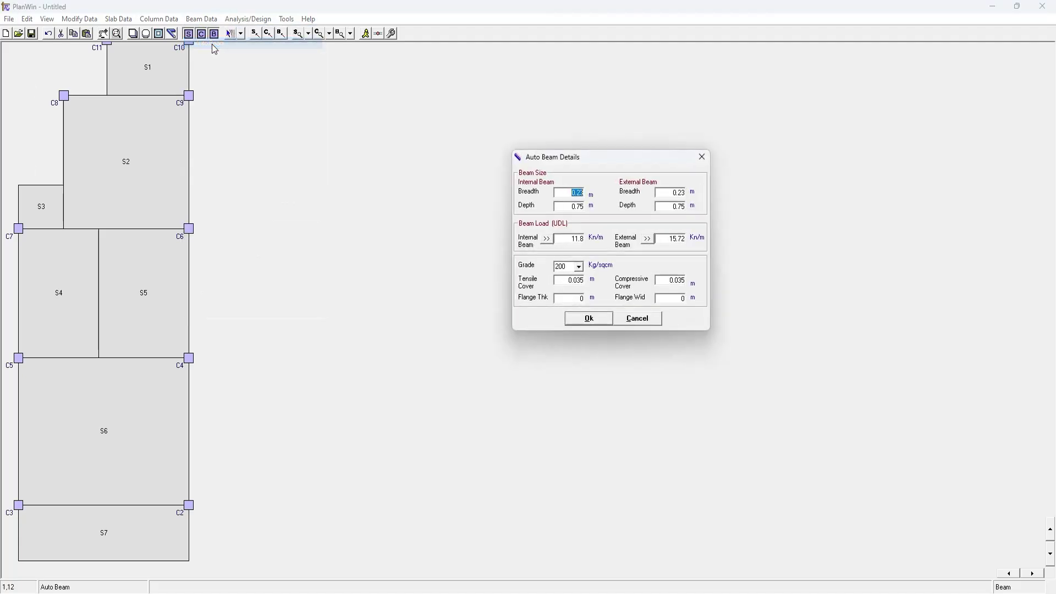
click(574, 208)
drag(575, 208, 599, 209)
key(BackSpace)
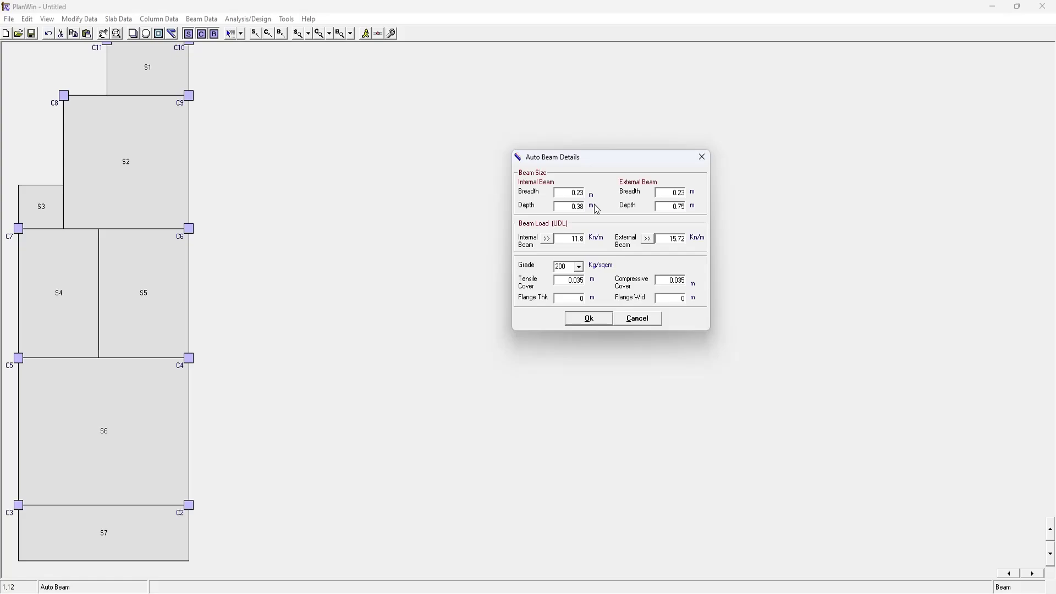
Calculate the internal beam load with a depth of beam above of 0.425 m
click(546, 239)
double_click(156, 172)
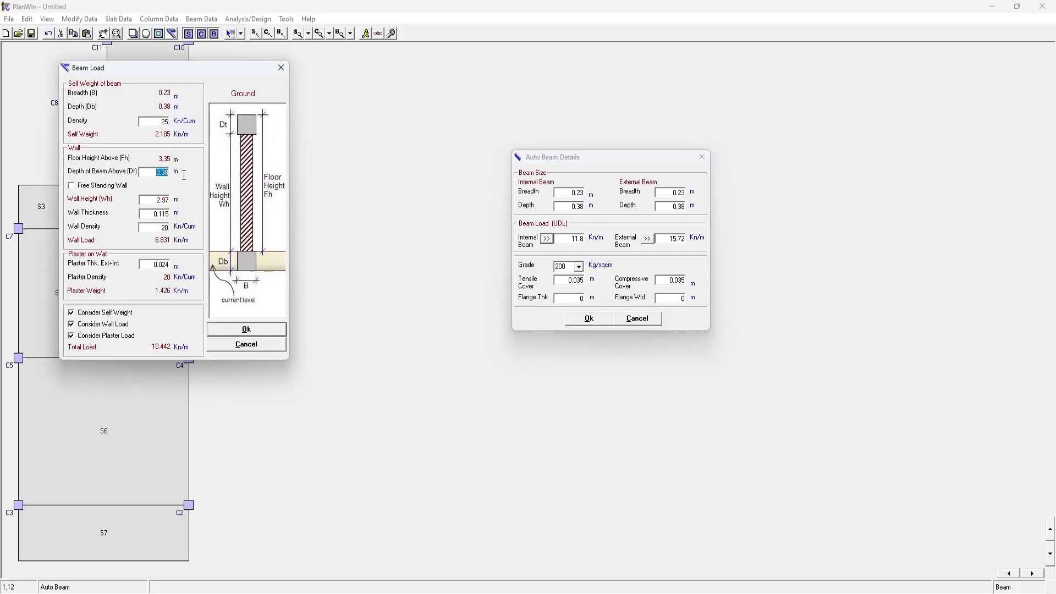
text(0.425)
click(245, 329)
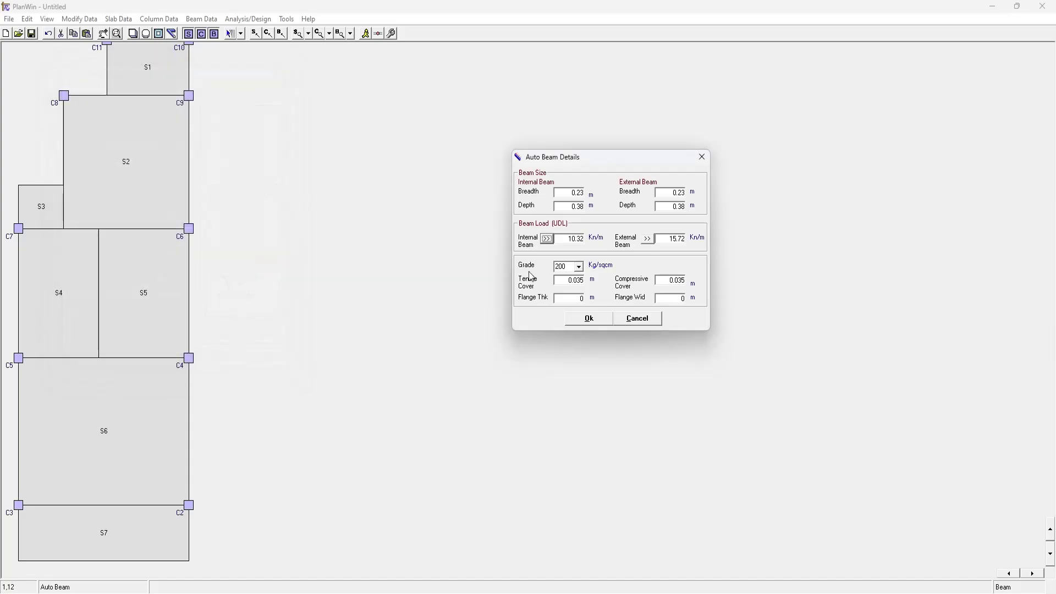
Calculate the external beam load with a depth of beam above of 0.425 m
click(648, 238)
key(Tab)
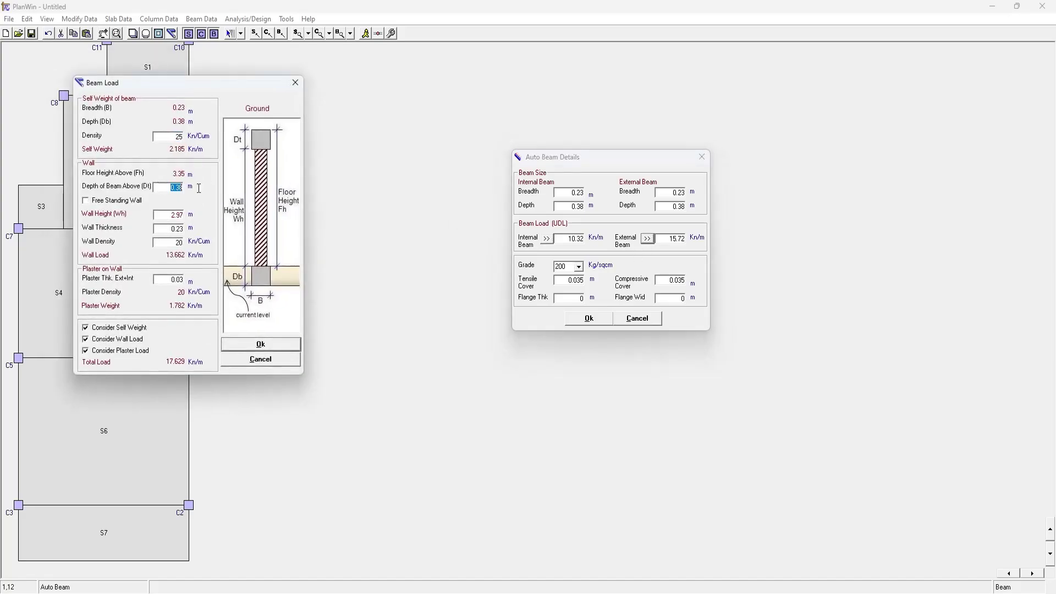
text(0.425)
click(272, 345)
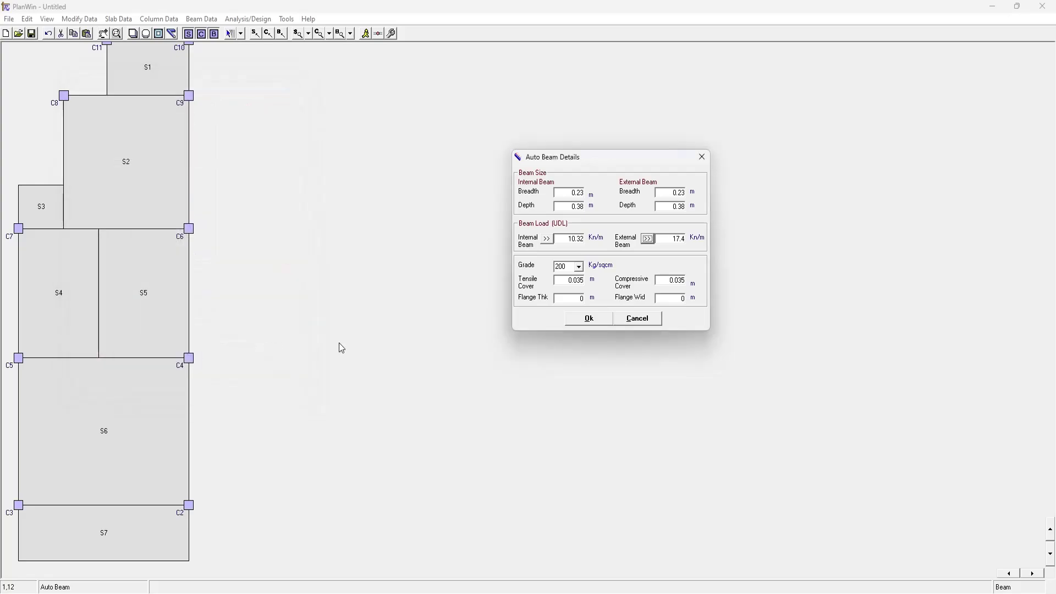
Set the beam concrete grade to 250 and generate the beams automatically
click(580, 267)
click(566, 286)
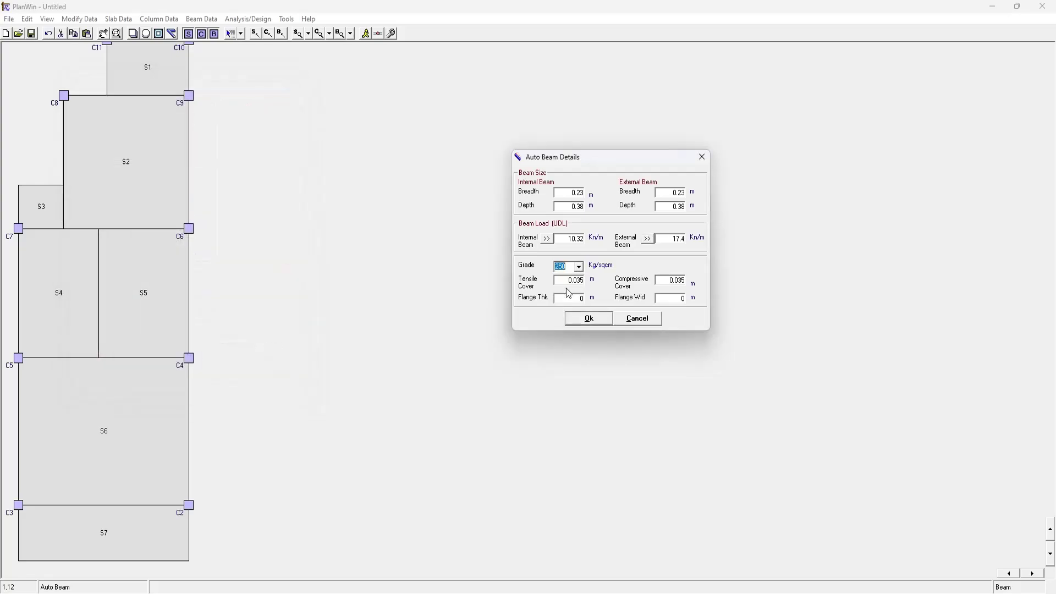
click(588, 319)
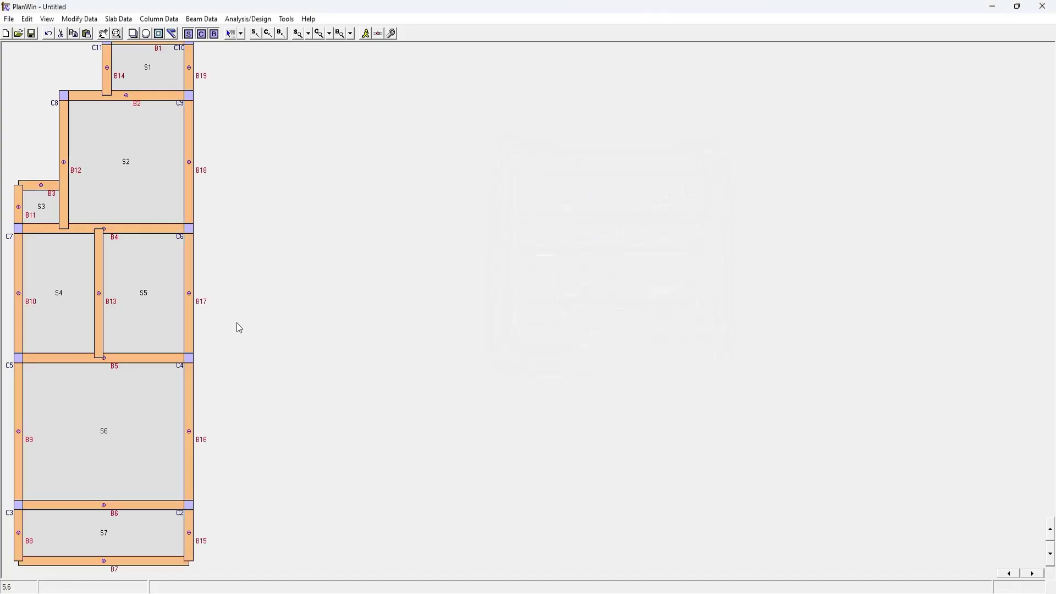
right_click(188, 533)
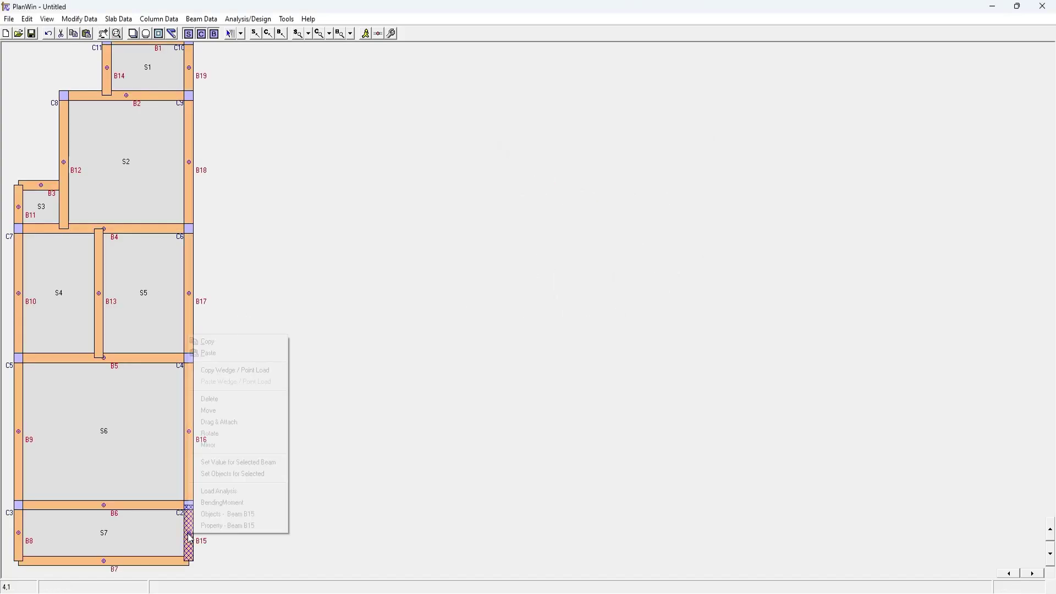
click(459, 477)
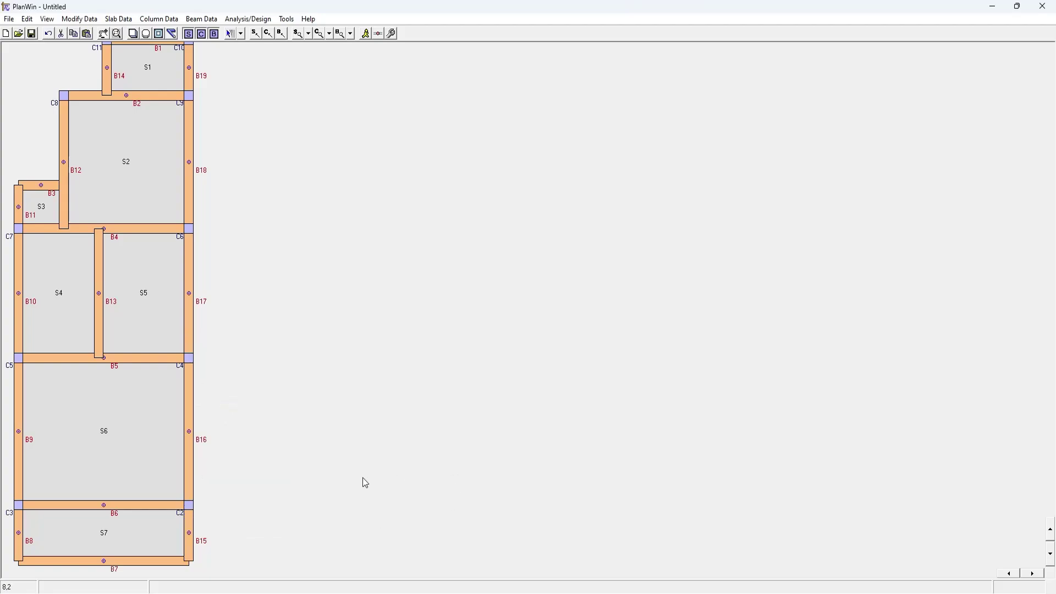
right_click(192, 529)
click(387, 520)
Select all slabs in the plan and delete them
click(133, 20)
click(149, 98)
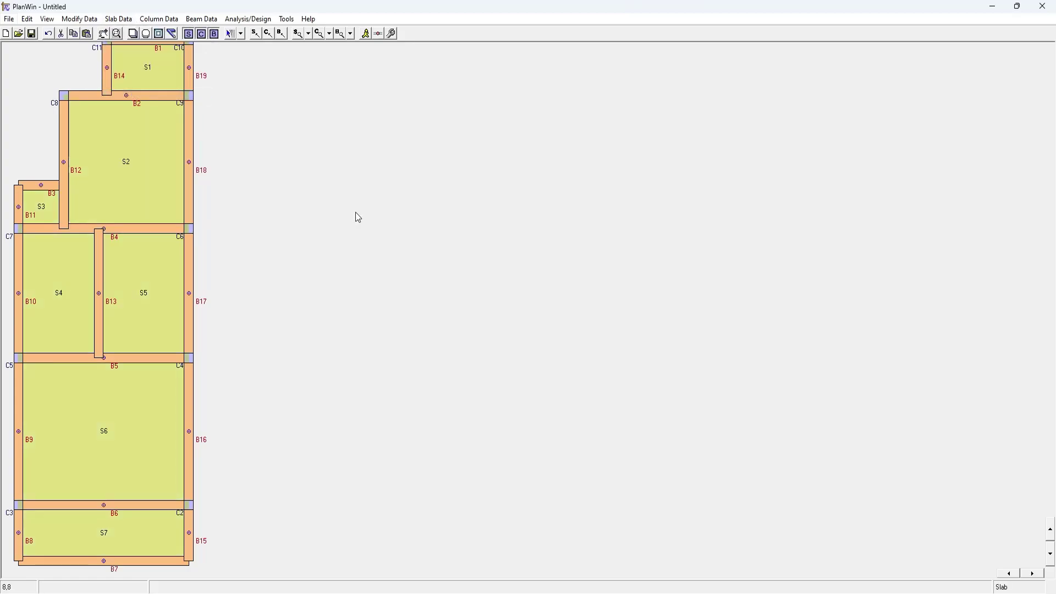
key(Delete)
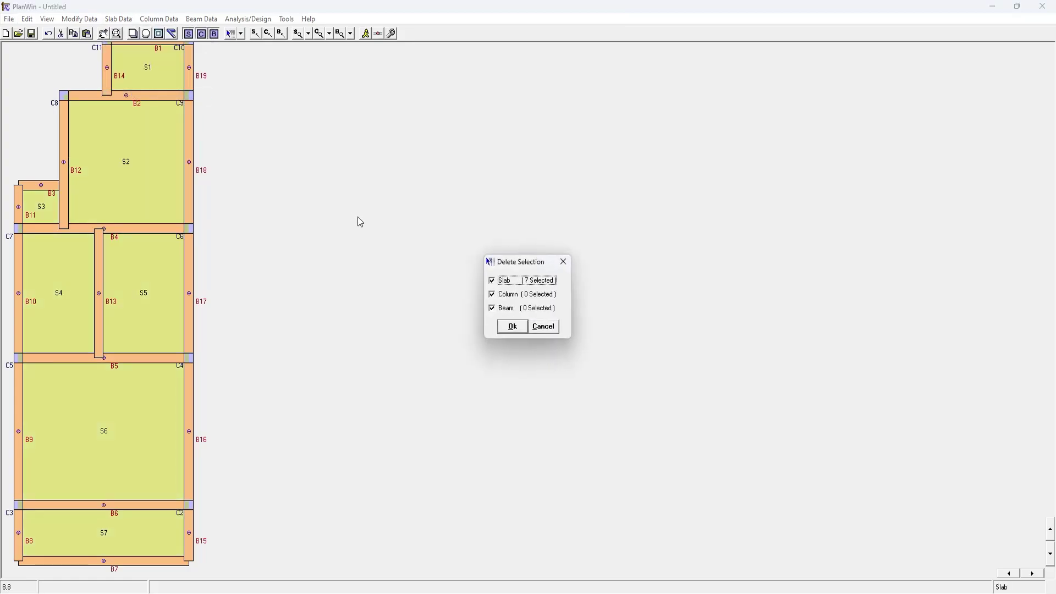
click(513, 327)
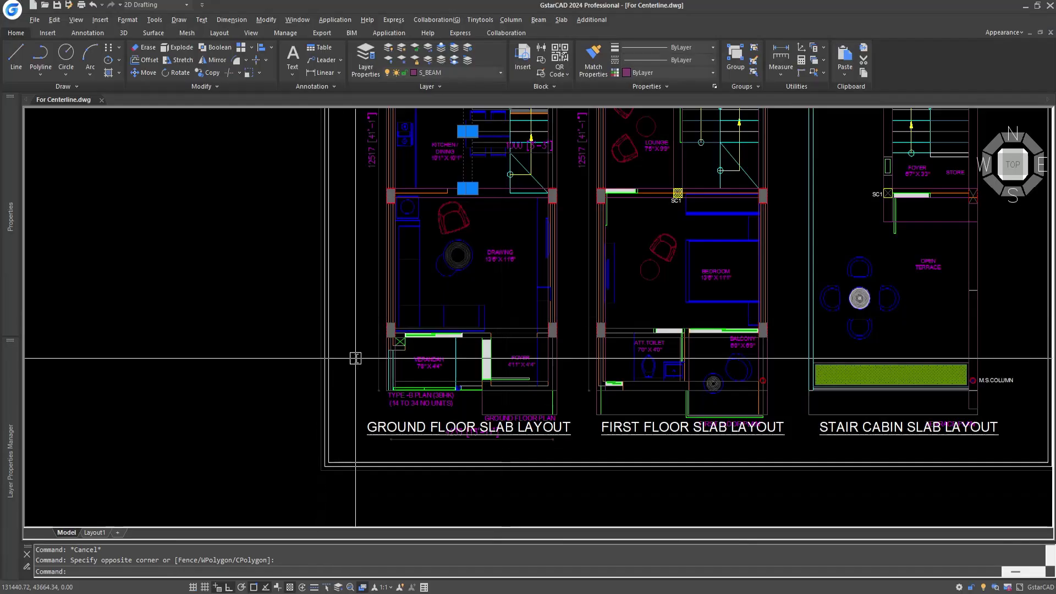
Switch to GstarCAD and examine the ground floor slab layout around the wash yard, verandah and foyer, comparing it with the PlanWin beam layout
scroll(385, 352, down, 2)
scroll(351, 327, up, 4)
scroll(390, 394, up, 2)
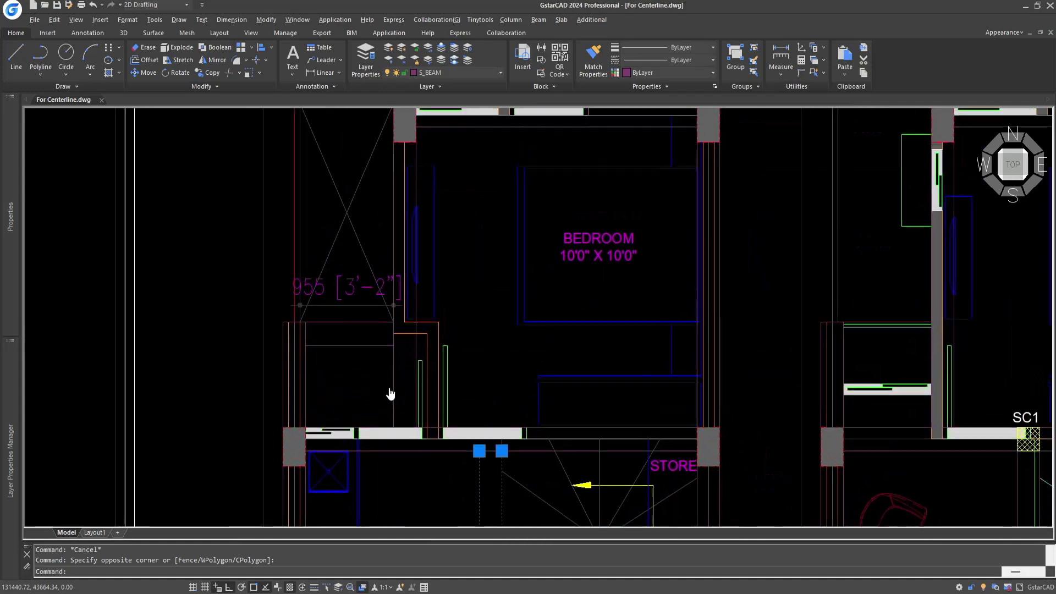
scroll(382, 419, down, 5)
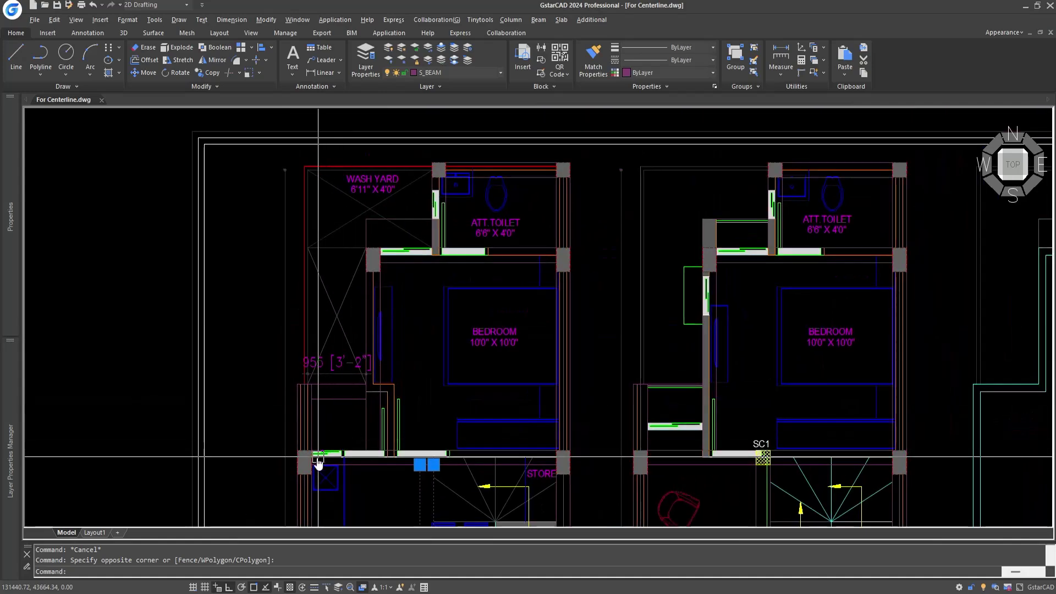
scroll(318, 458, up, 2)
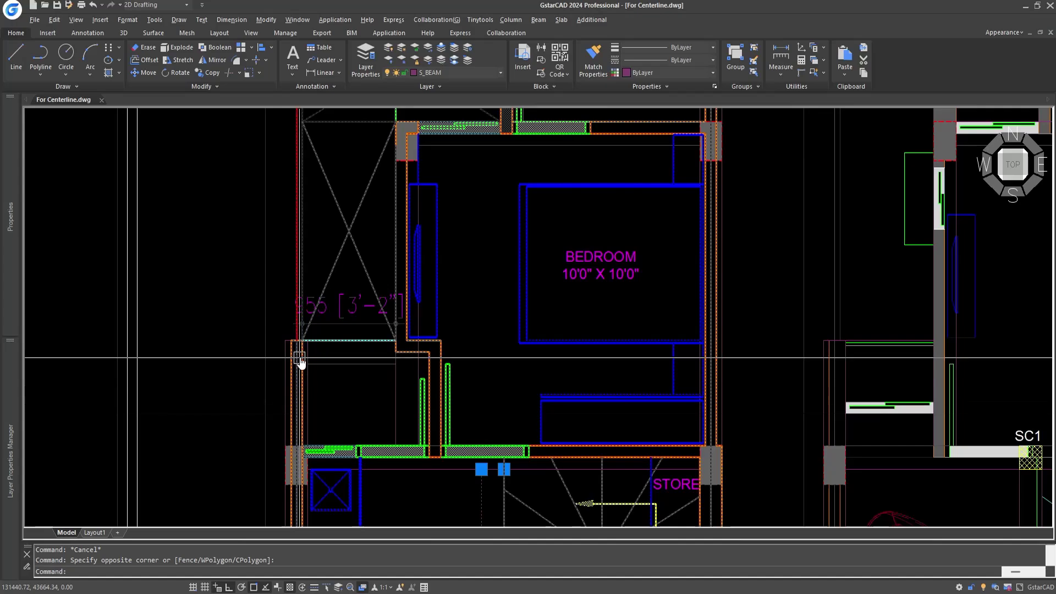
scroll(334, 379, down, 8)
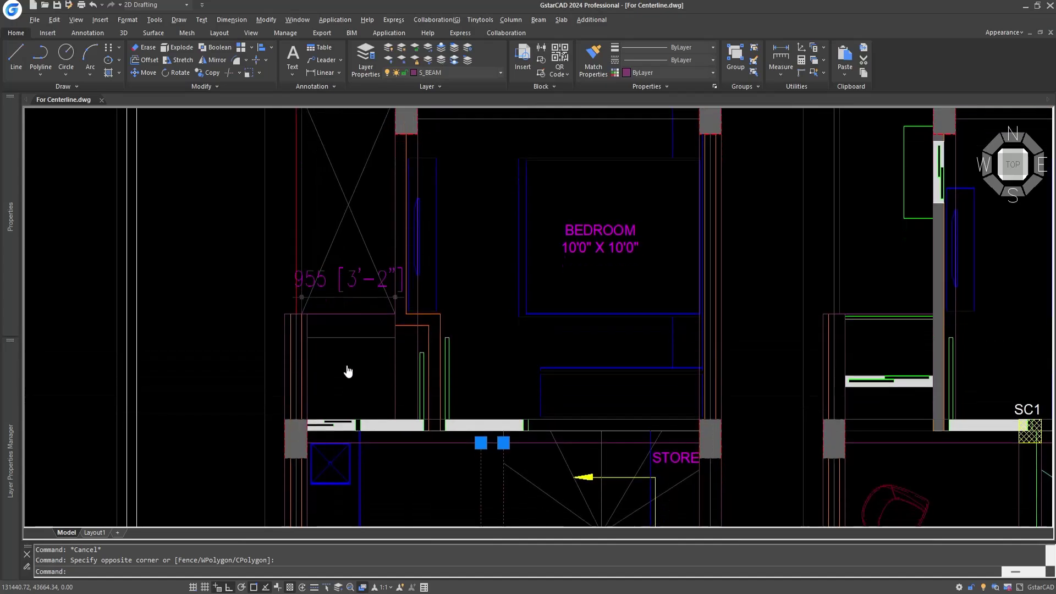
scroll(371, 363, up, 5)
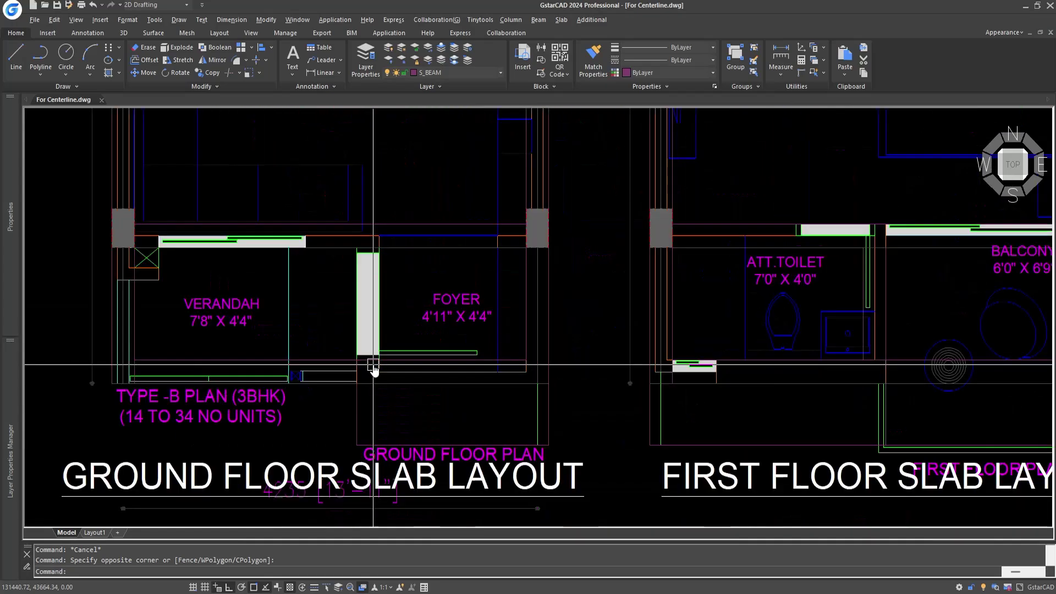
scroll(473, 355, down, 5)
scroll(403, 393, up, 4)
middle_drag(403, 393, 399, 425)
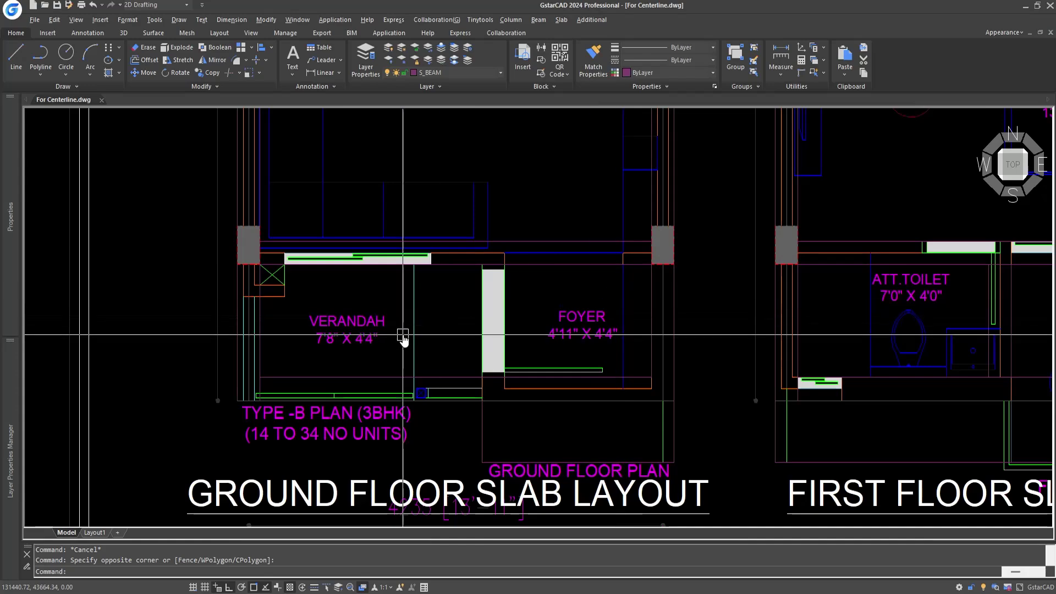
key(alt+Tab)
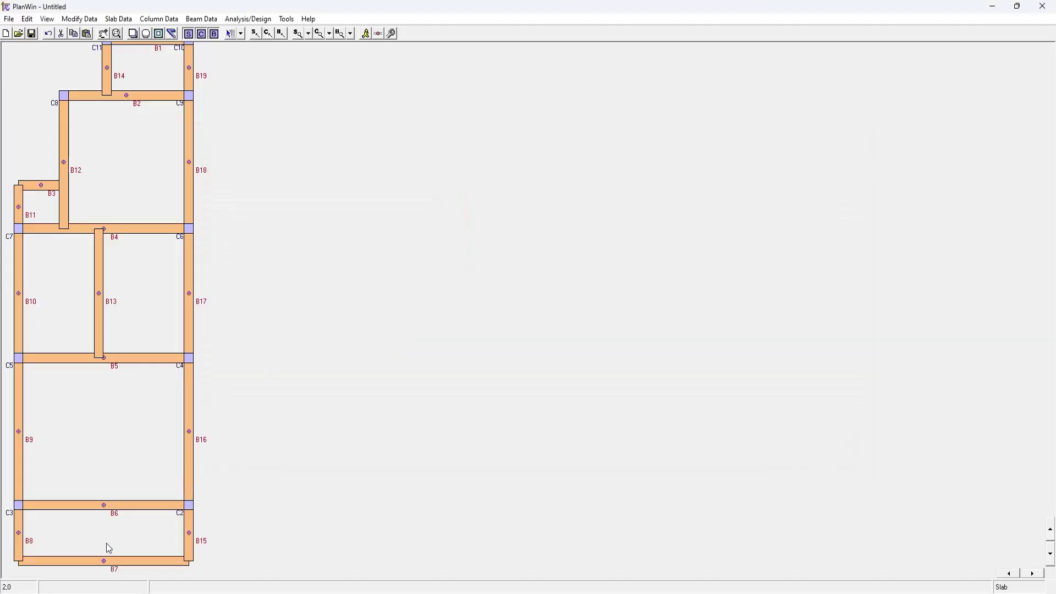
key(alt+Tab)
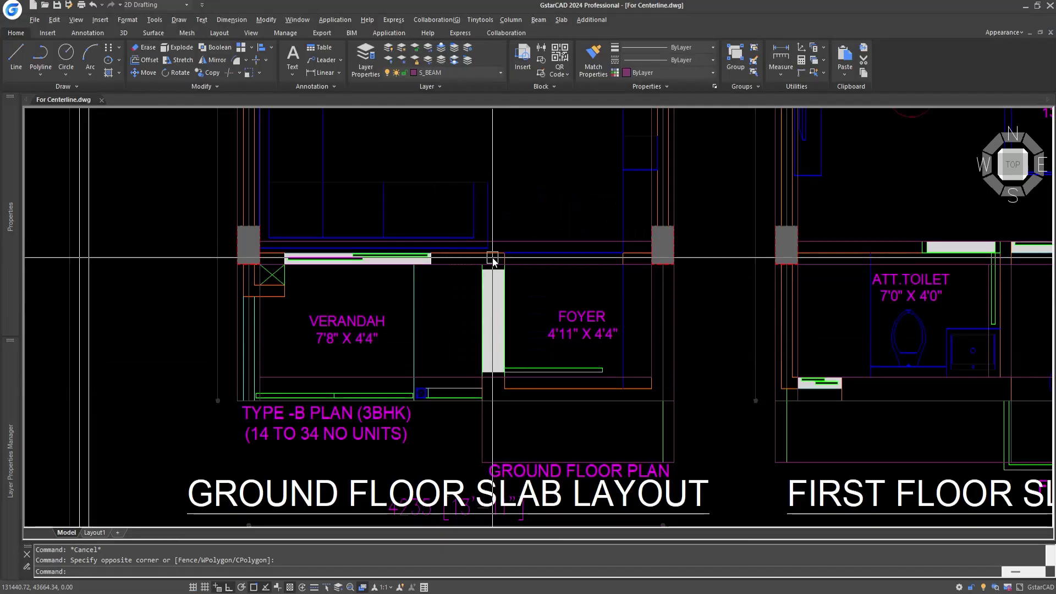
Add a horizontal linear dimension from the foyer's lower-right inner corner to the verandah-side face of the wall between foyer and verandah
middle_drag(530, 416, 478, 420)
text(d)
key(Return)
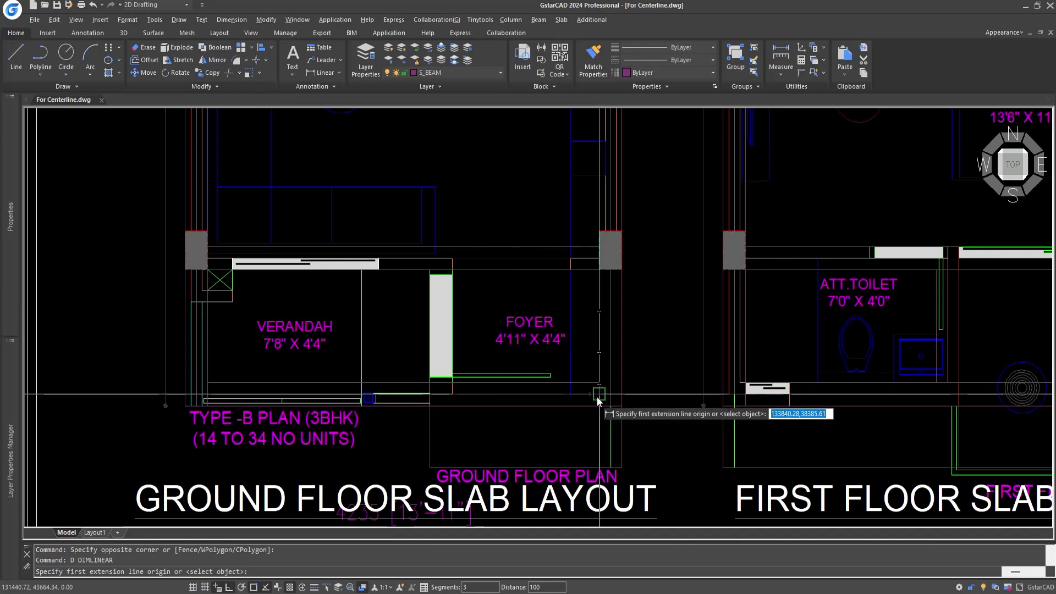
click(596, 397)
click(429, 397)
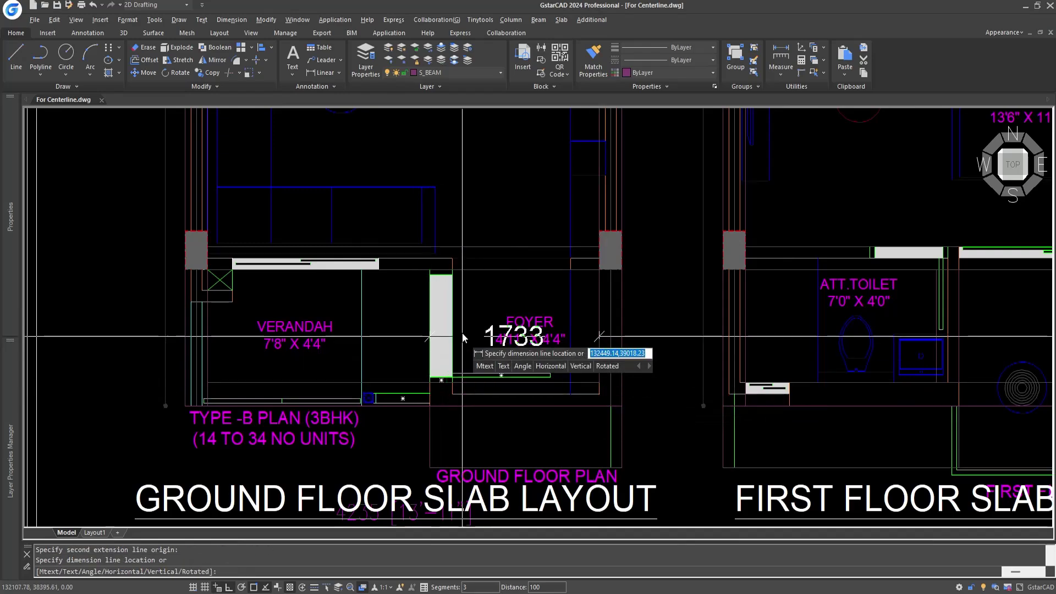
click(488, 284)
Switch to PlanWin and copy beam B15
key(alt+Tab)
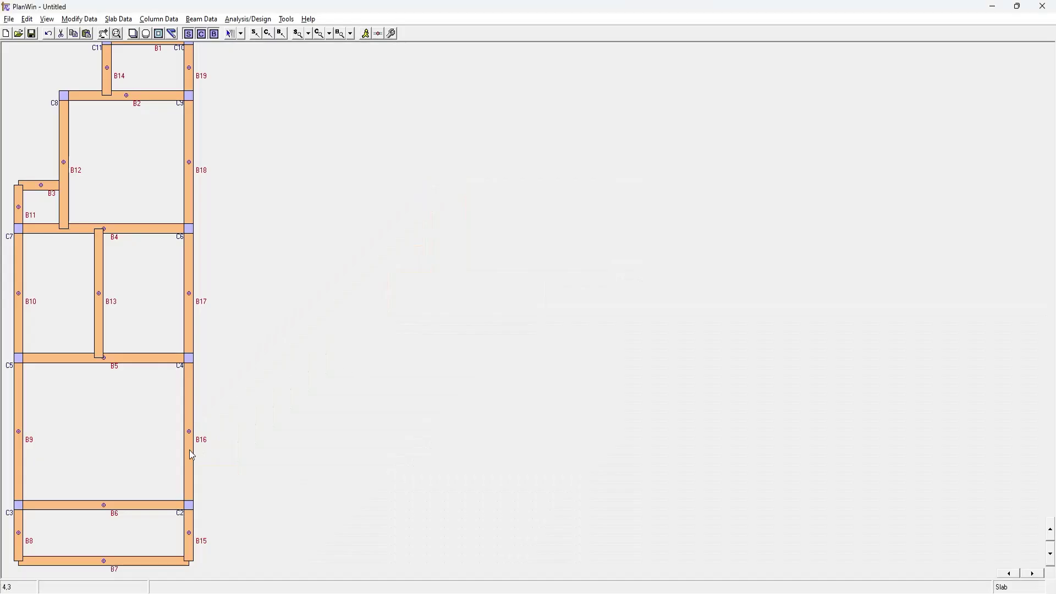
right_click(190, 531)
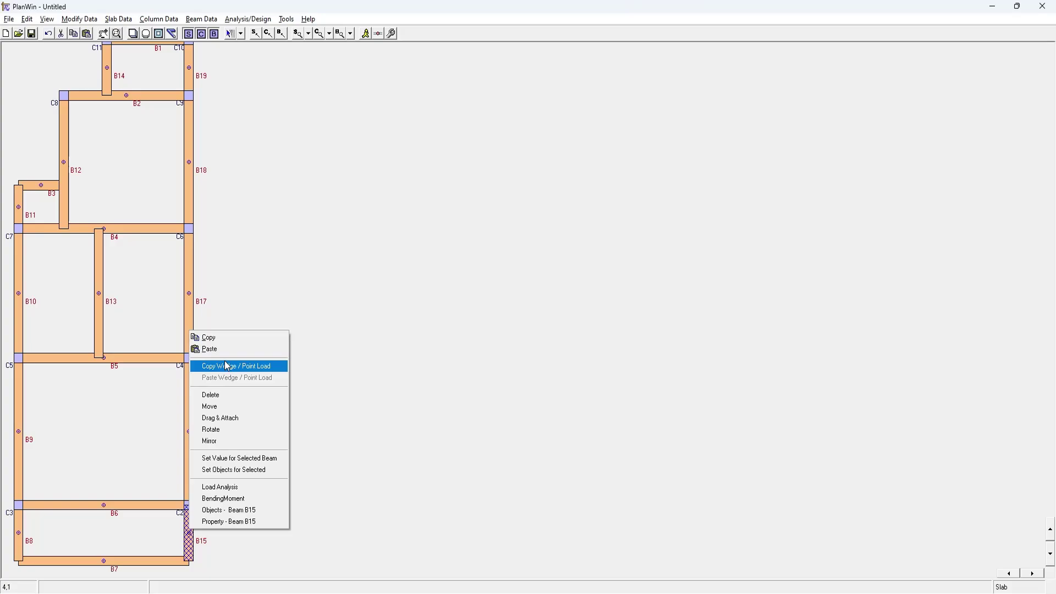
click(220, 337)
Try to paste the copied beam at a distance of 1.733 m and angle 0 from B15's lower end, and undo the paste
right_click(189, 531)
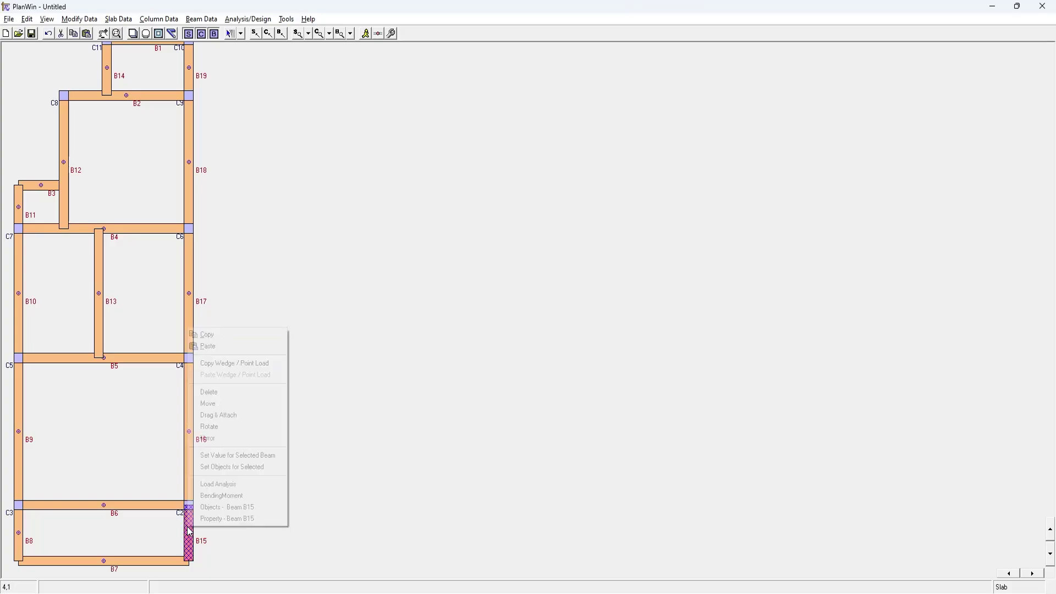
click(208, 346)
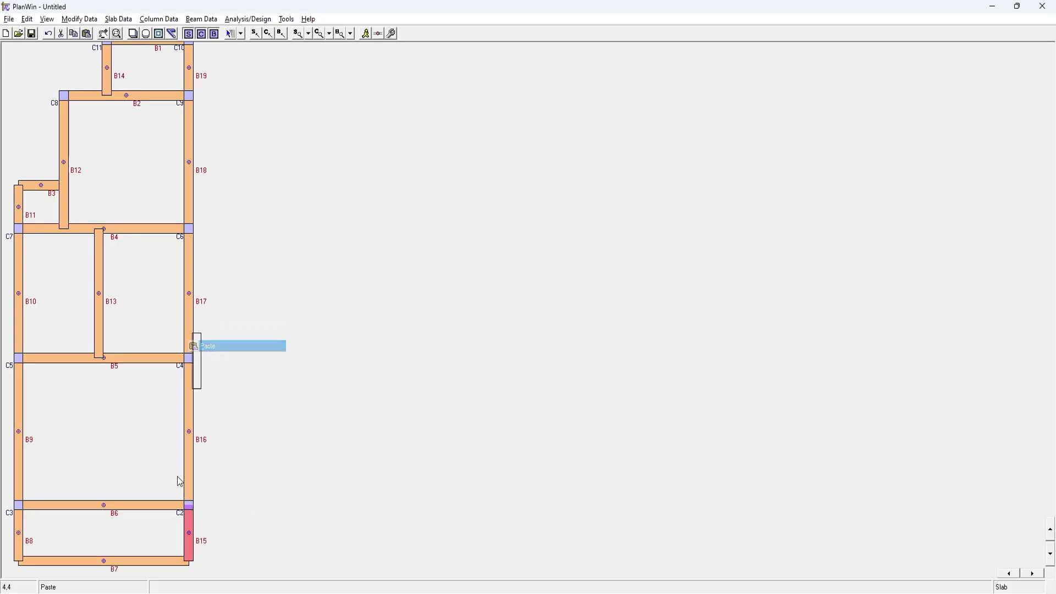
click(142, 567)
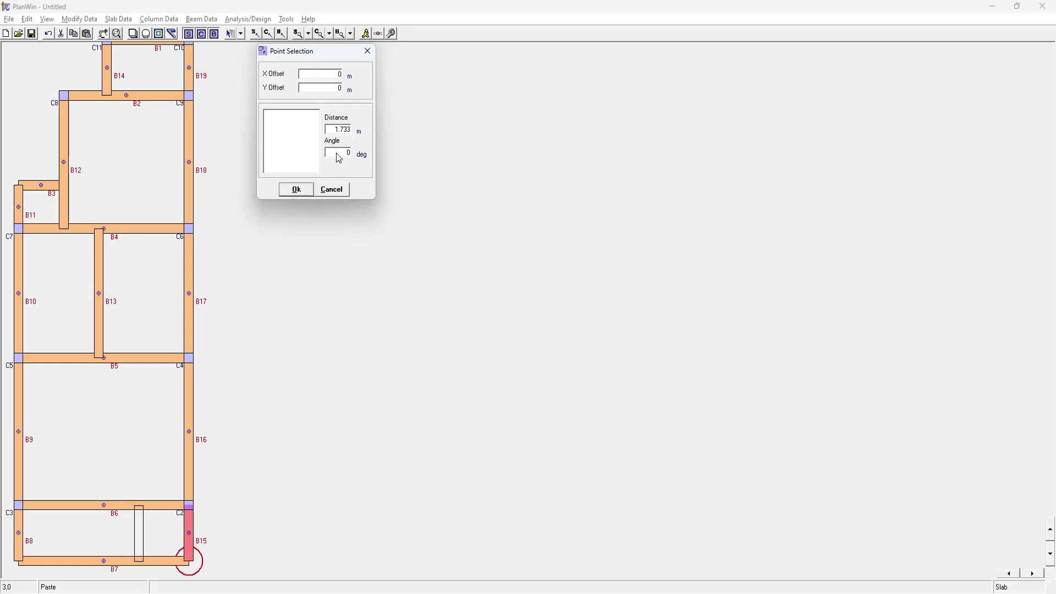
click(296, 190)
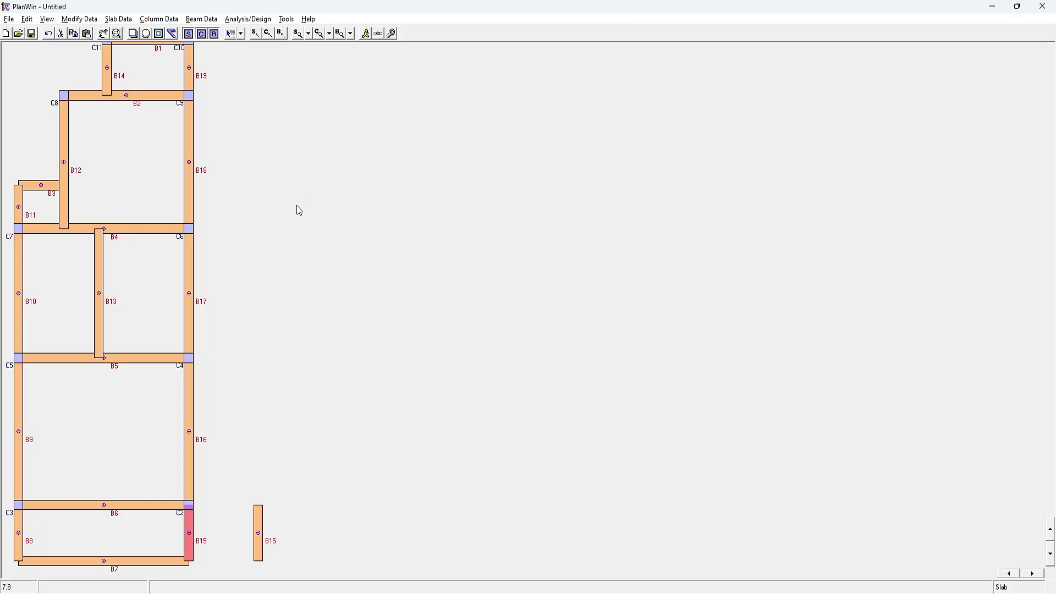
key(ctrl+z)
Paste the copied beam between B6 and B7 at a distance of -1.733 m and angle 0 from B15's lower end
right_click(190, 537)
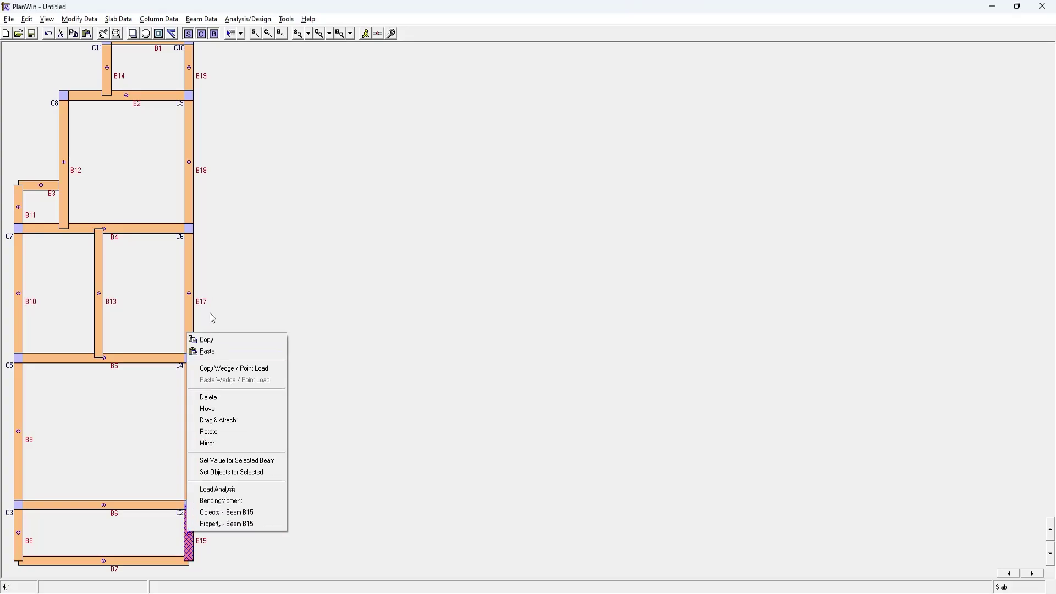
click(203, 352)
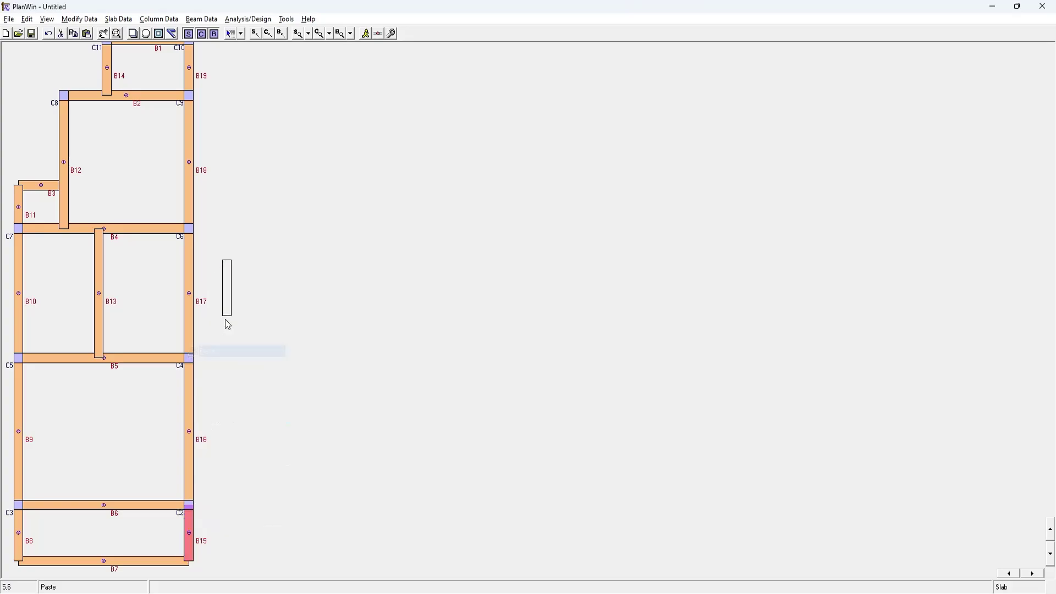
click(144, 566)
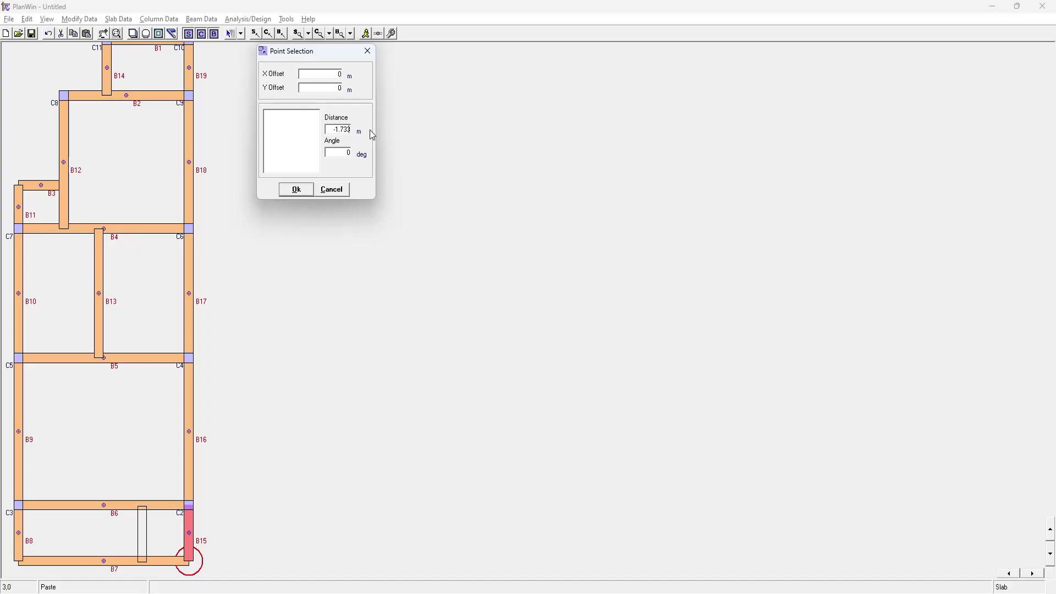
click(301, 190)
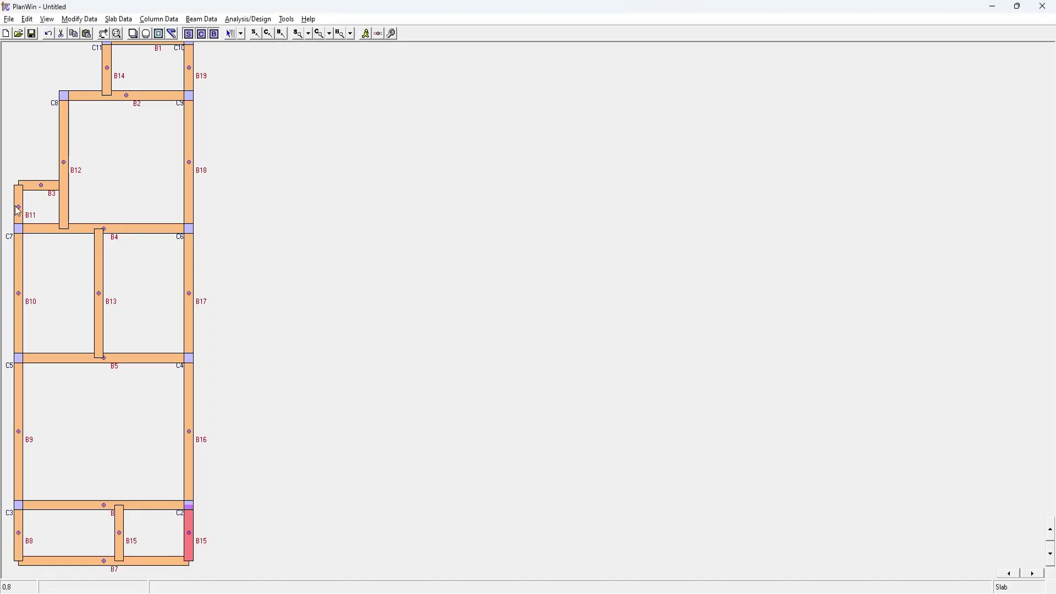
Set the type of the original beam B15 below column C2 to Cantilever in its beam properties
right_click(189, 532)
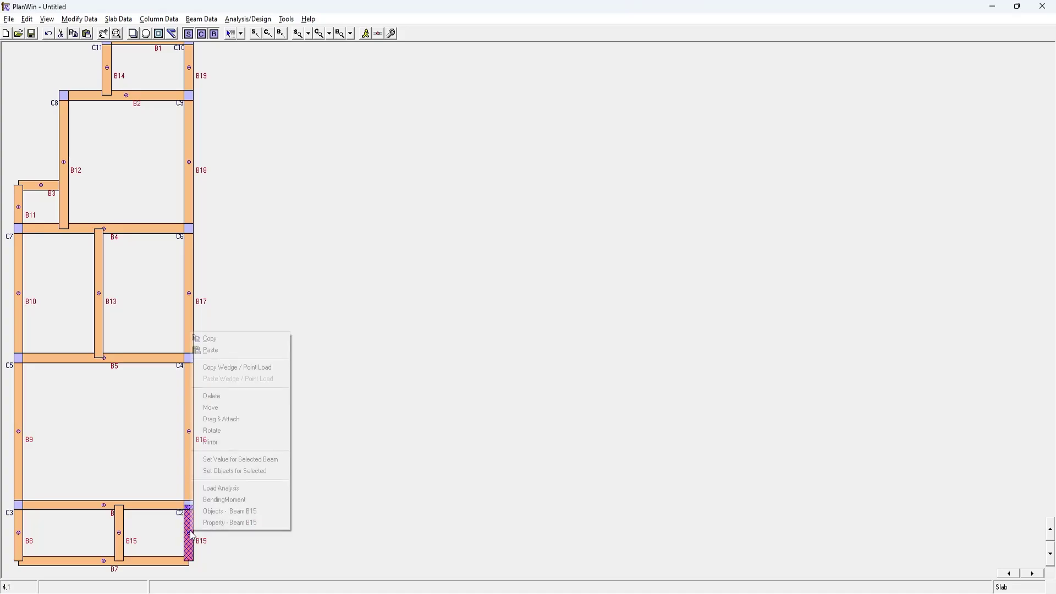
click(230, 522)
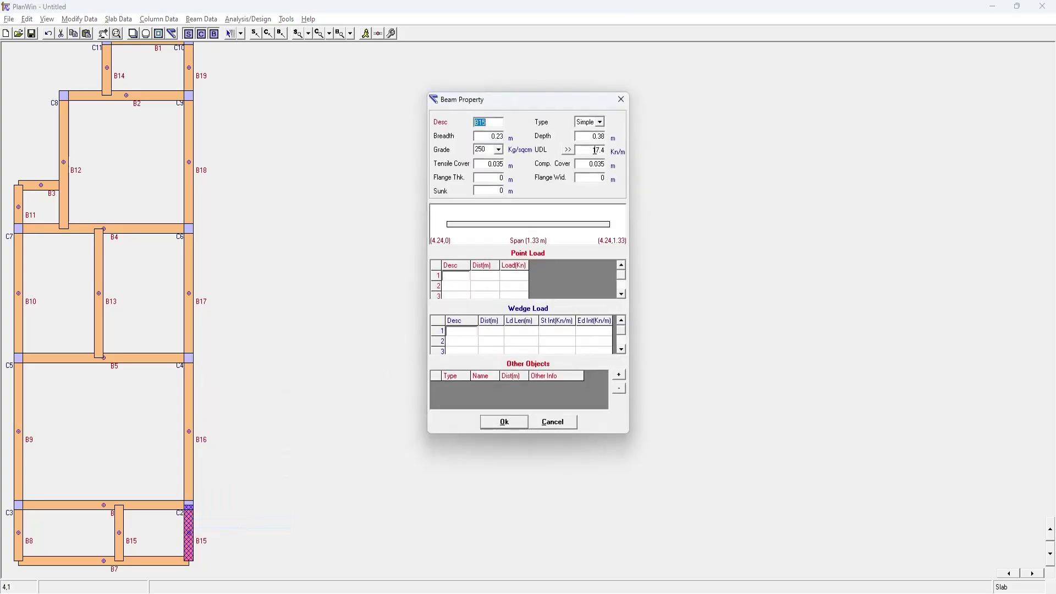
click(600, 125)
click(594, 141)
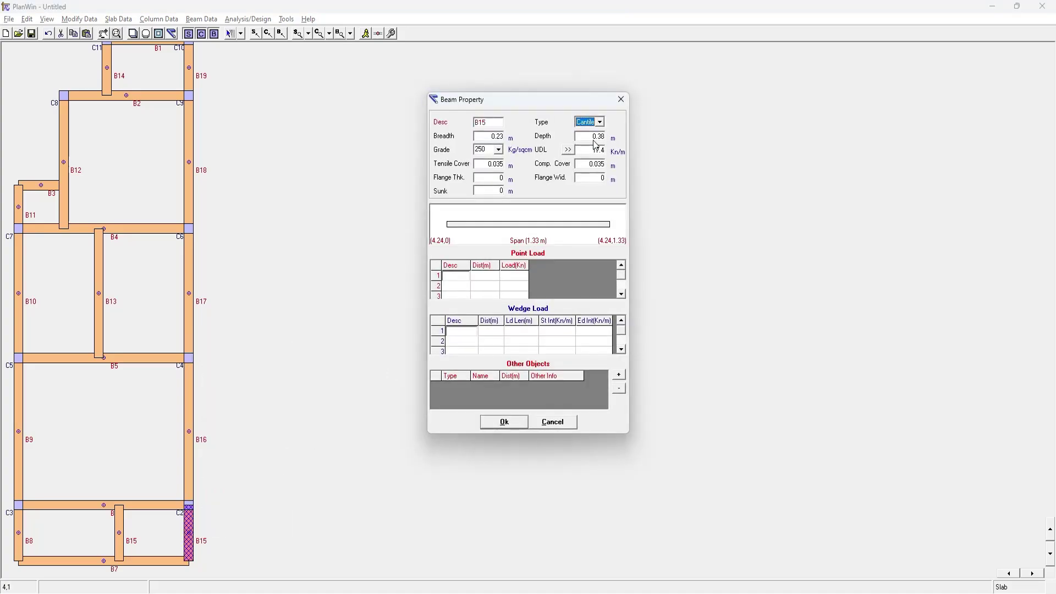
click(517, 424)
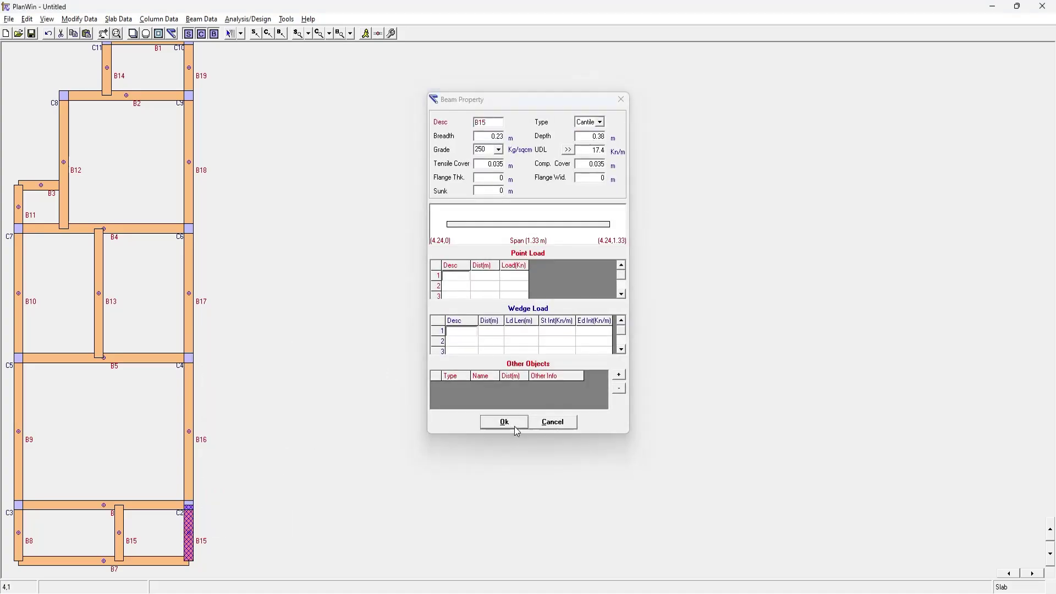
Set the type of beam B8 below column C3 to Cantilever in its beam properties
right_click(20, 536)
click(50, 524)
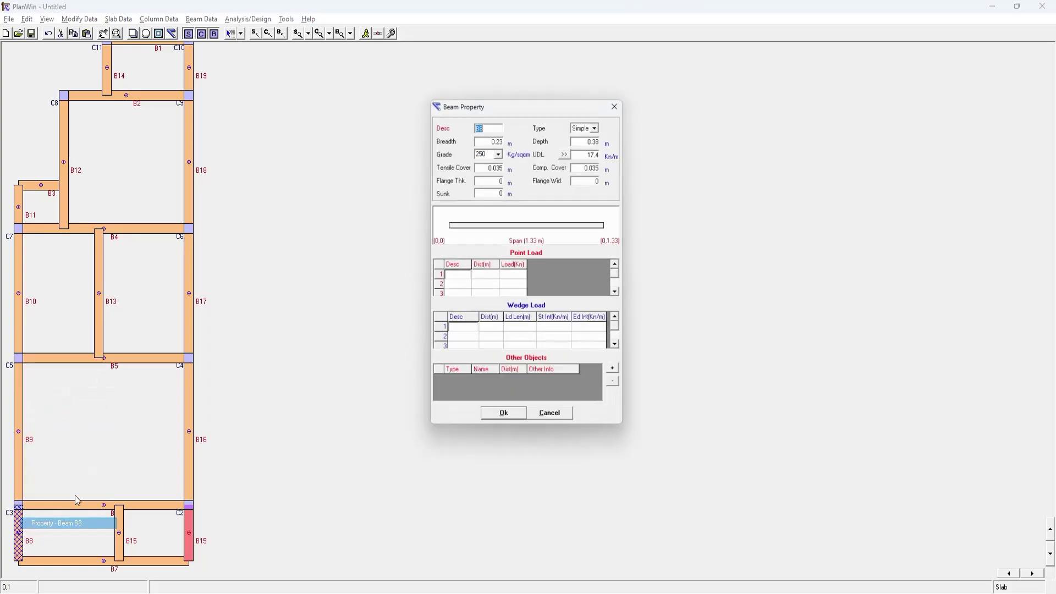
click(600, 122)
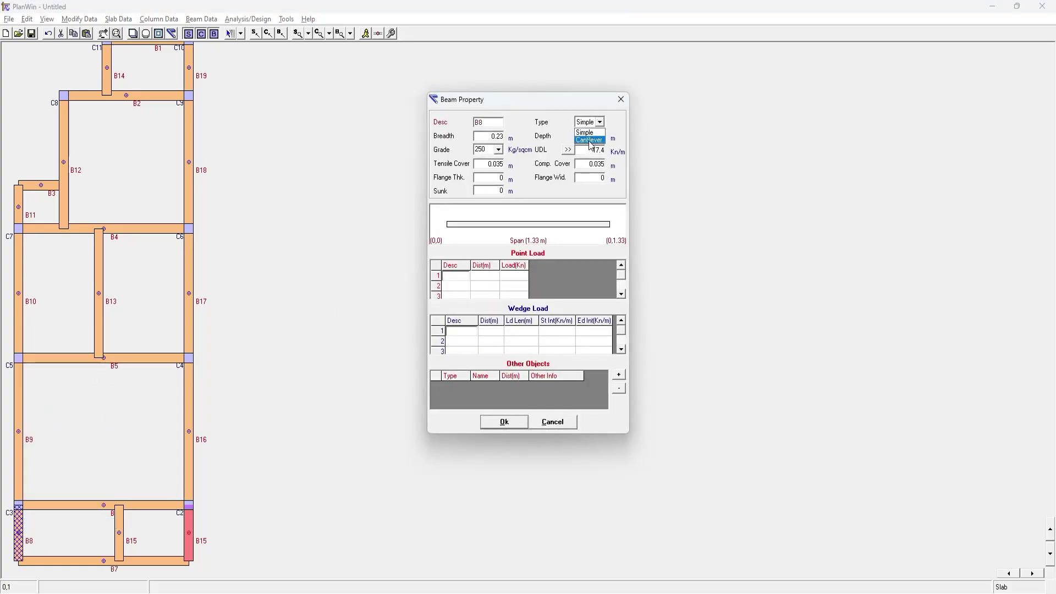
click(590, 141)
click(503, 422)
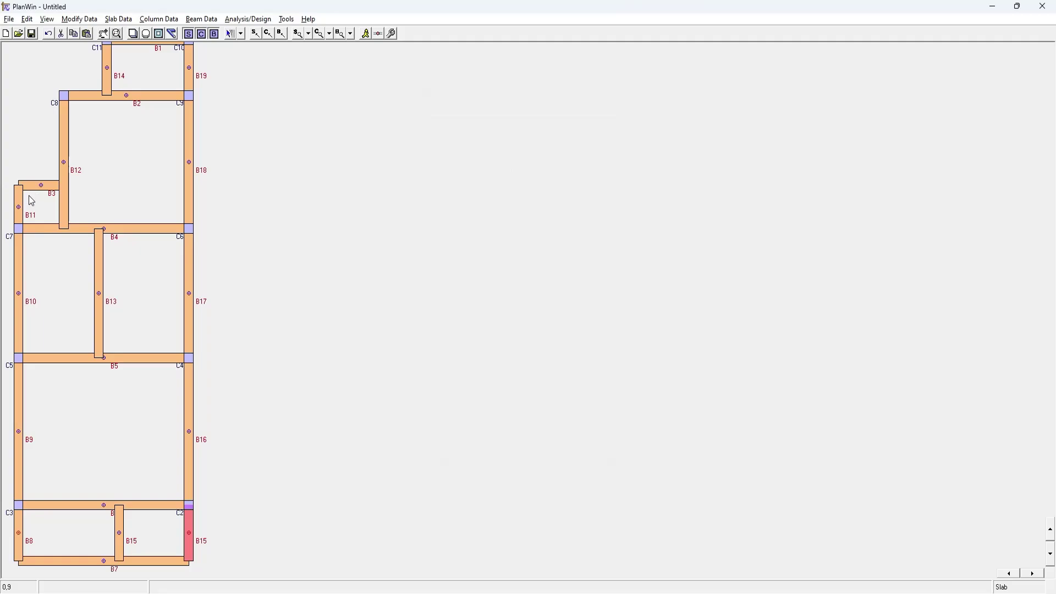
Set the type of beam B11 above column C7 to Cantilever in its beam properties
right_click(20, 212)
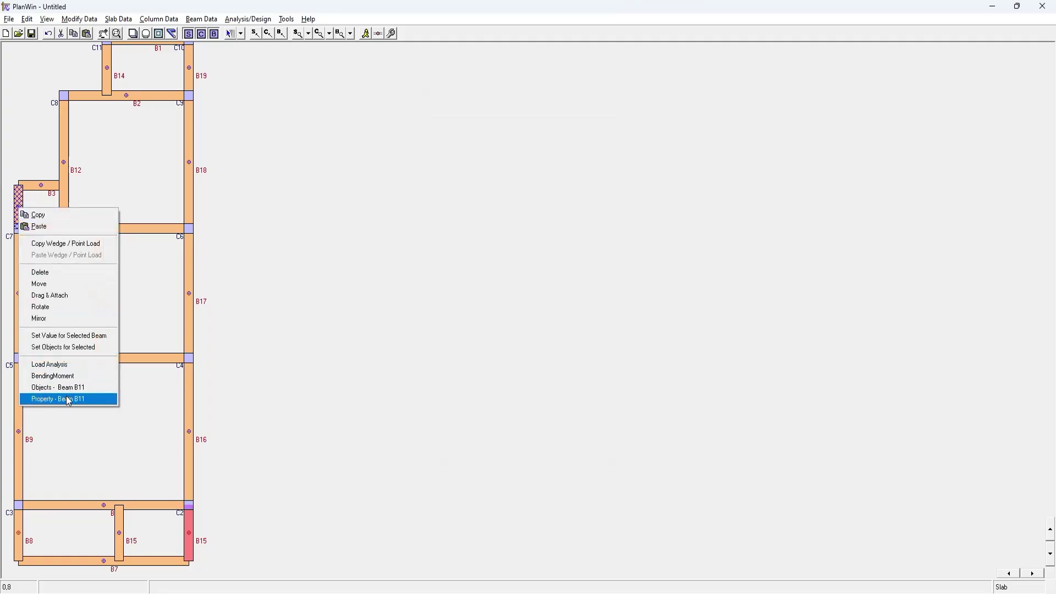
click(47, 400)
click(600, 122)
click(593, 141)
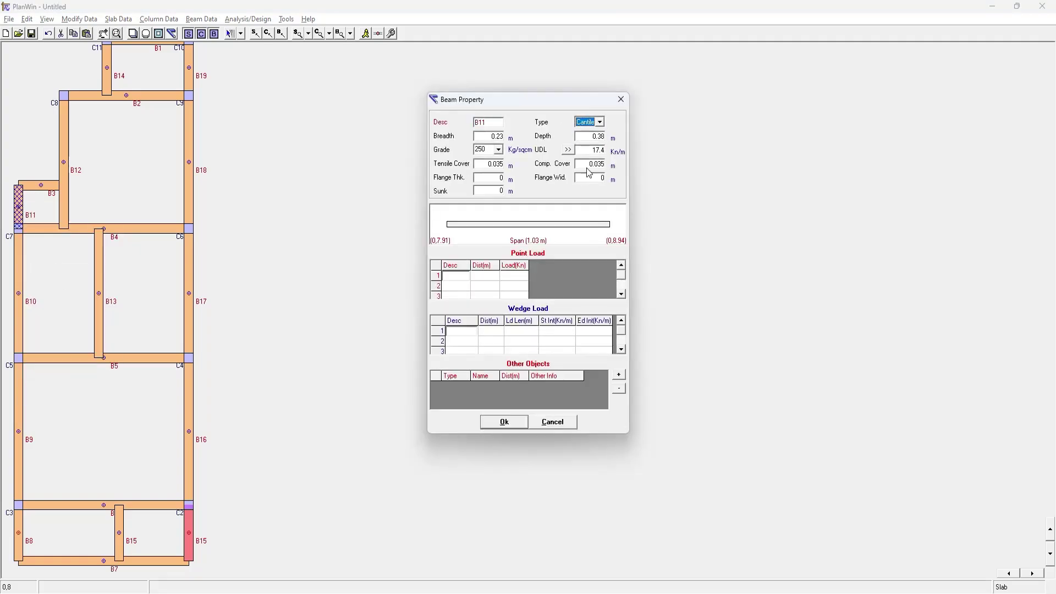
click(503, 424)
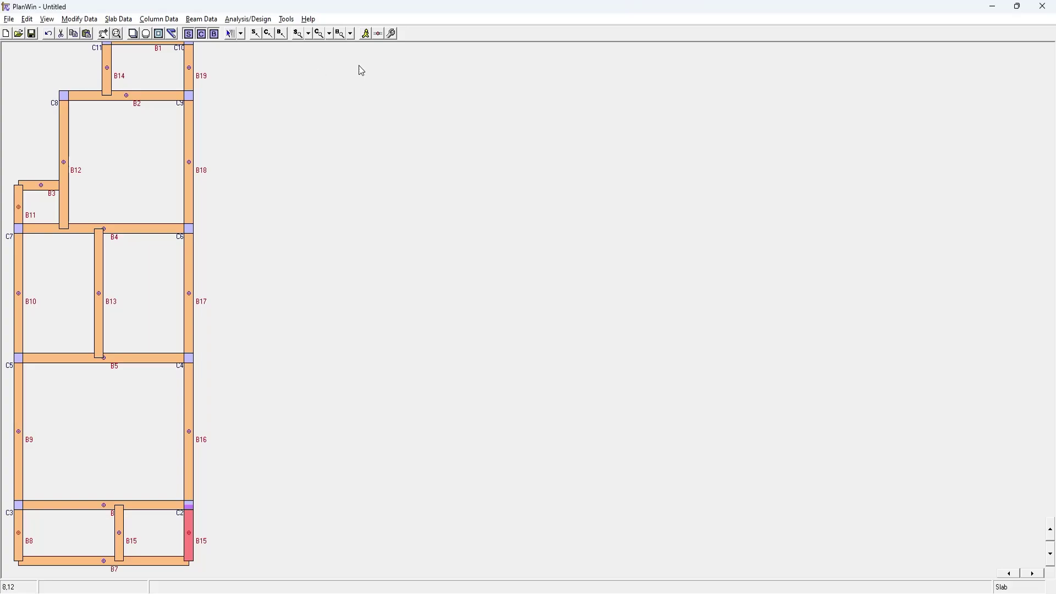
Run the bending moments calculation for the continuous beams, return to the plan and run its load analysis
click(380, 35)
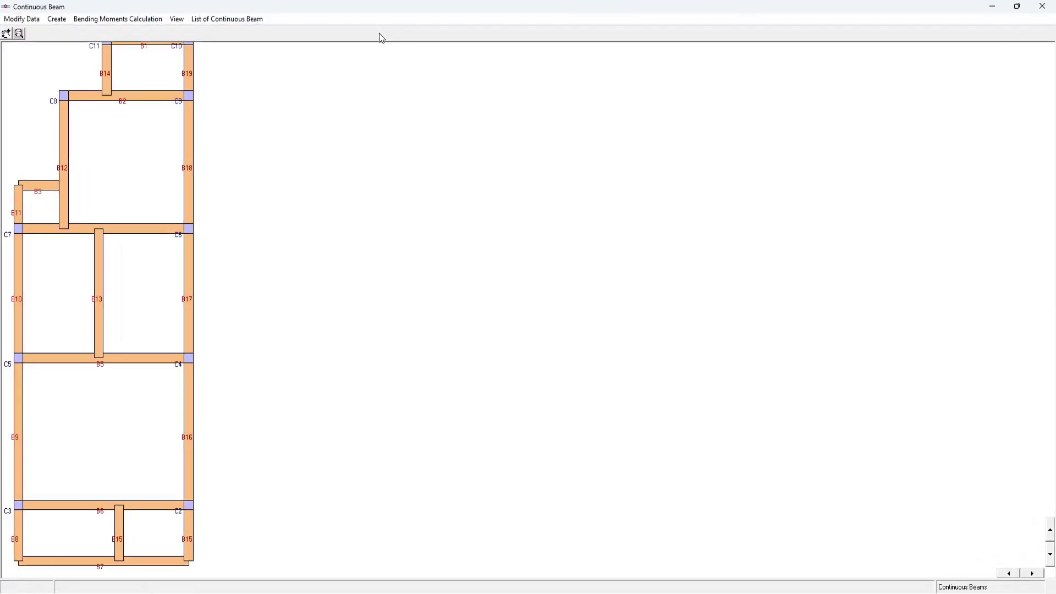
click(106, 22)
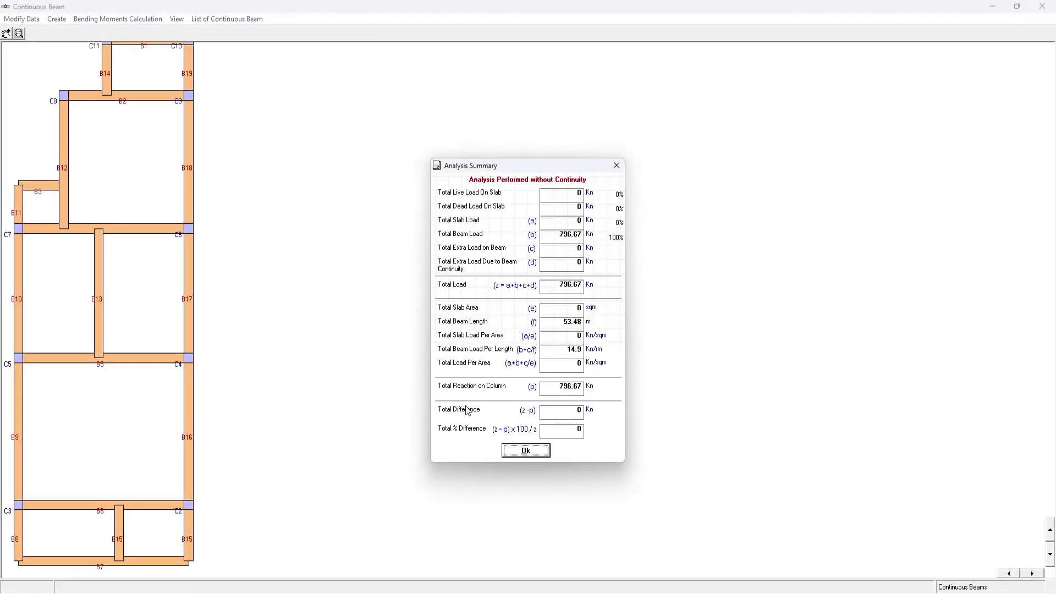
click(543, 456)
click(1037, 11)
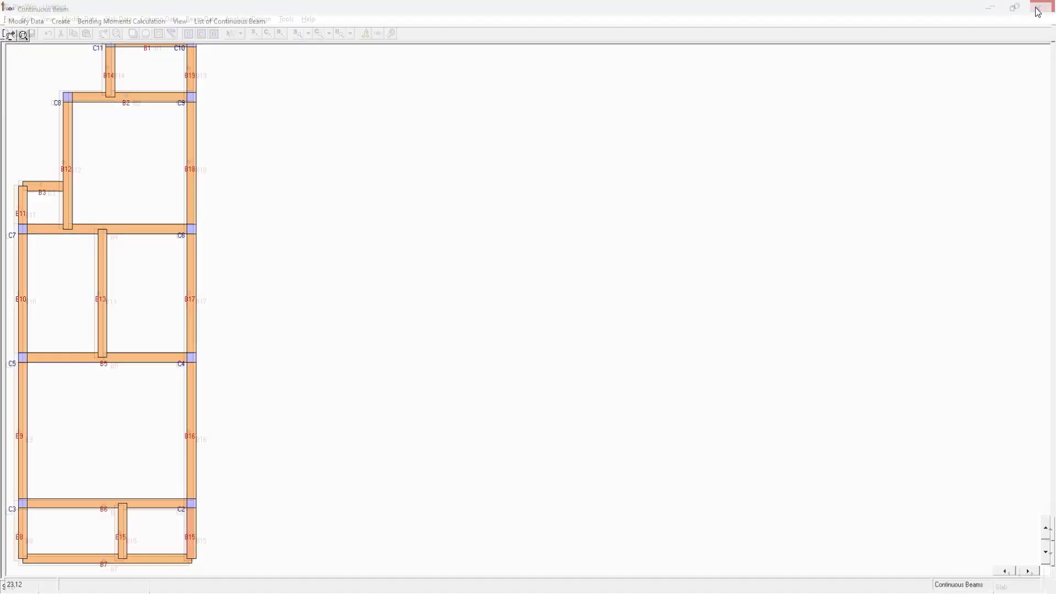
click(368, 35)
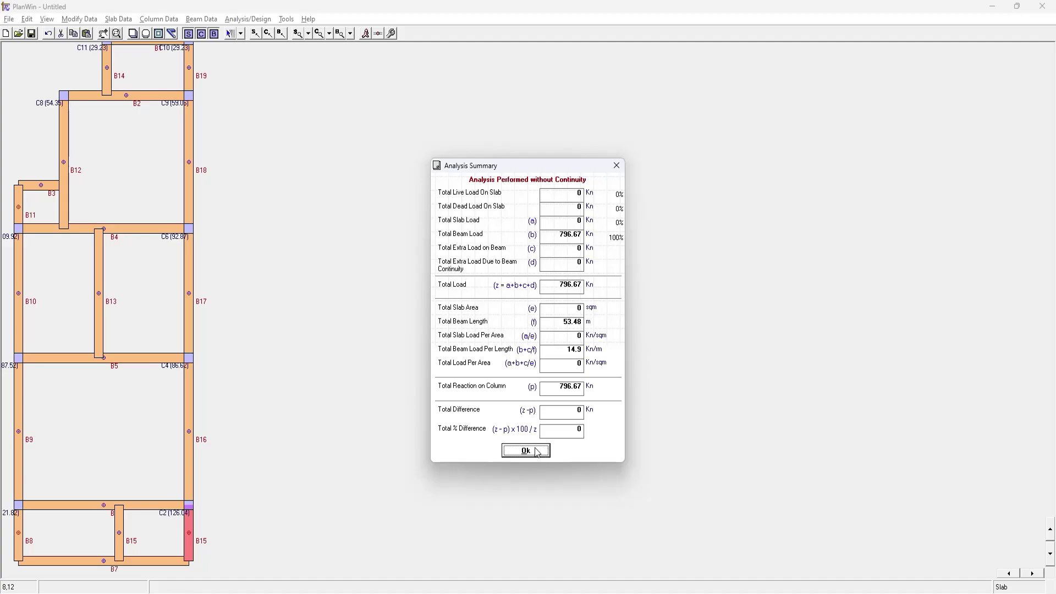
click(526, 451)
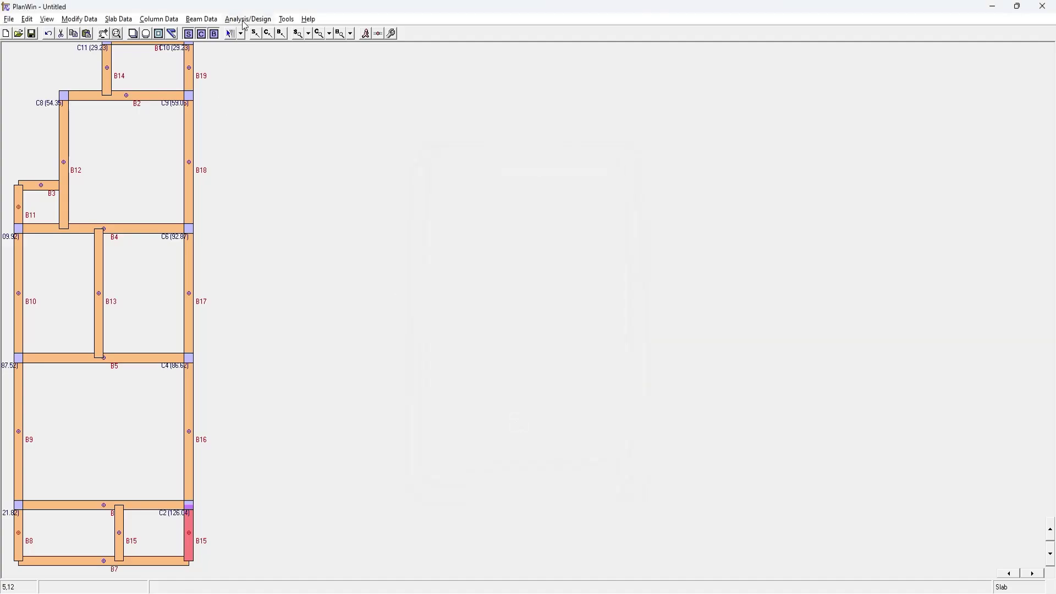
Enable Analysis With Continuity in the design parameters and rerun the load analysis
click(252, 21)
click(275, 112)
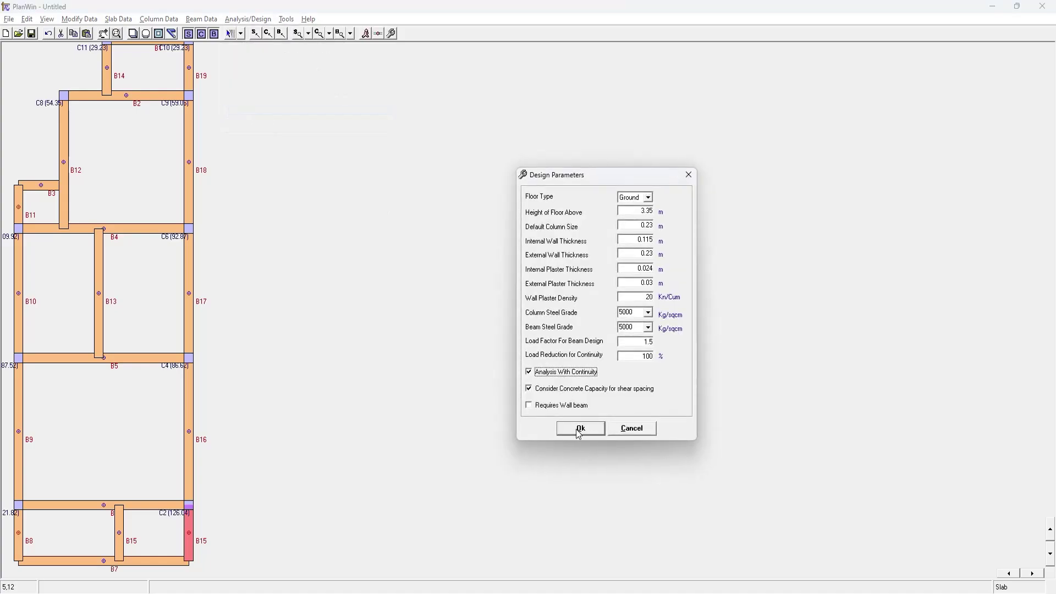
click(580, 429)
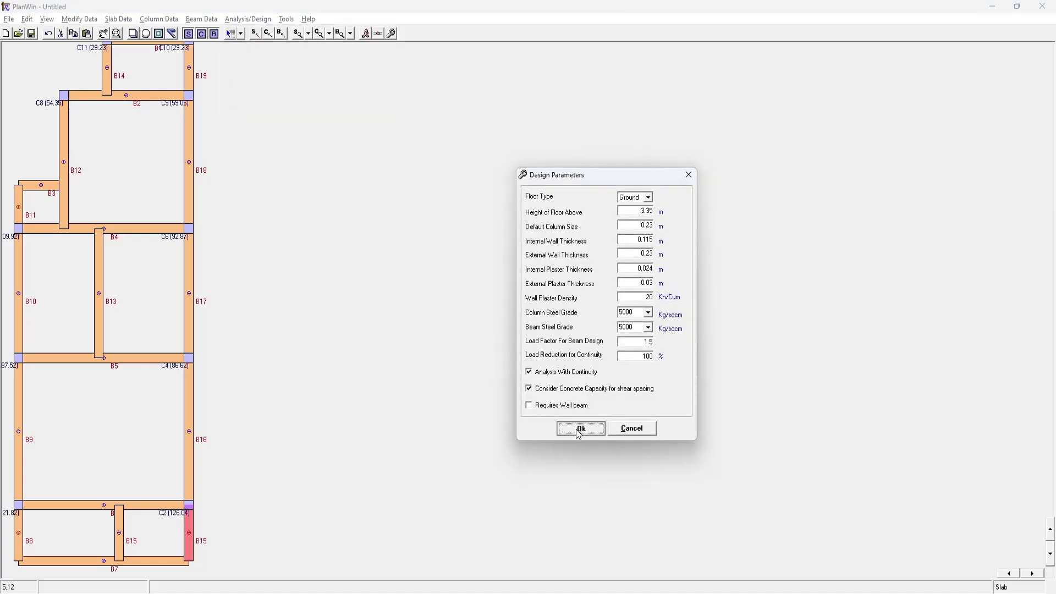
click(366, 34)
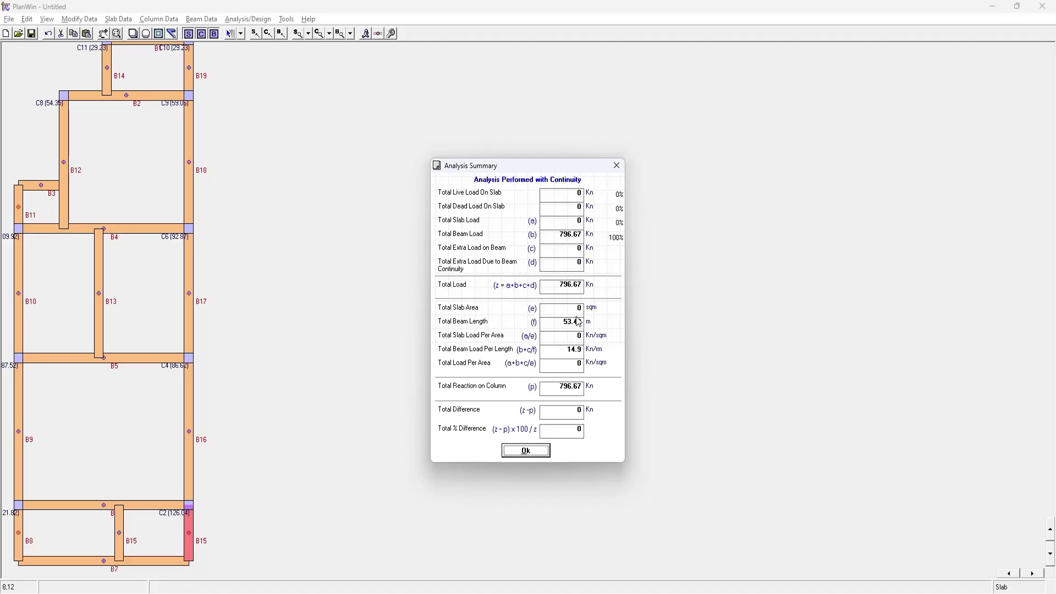
click(526, 451)
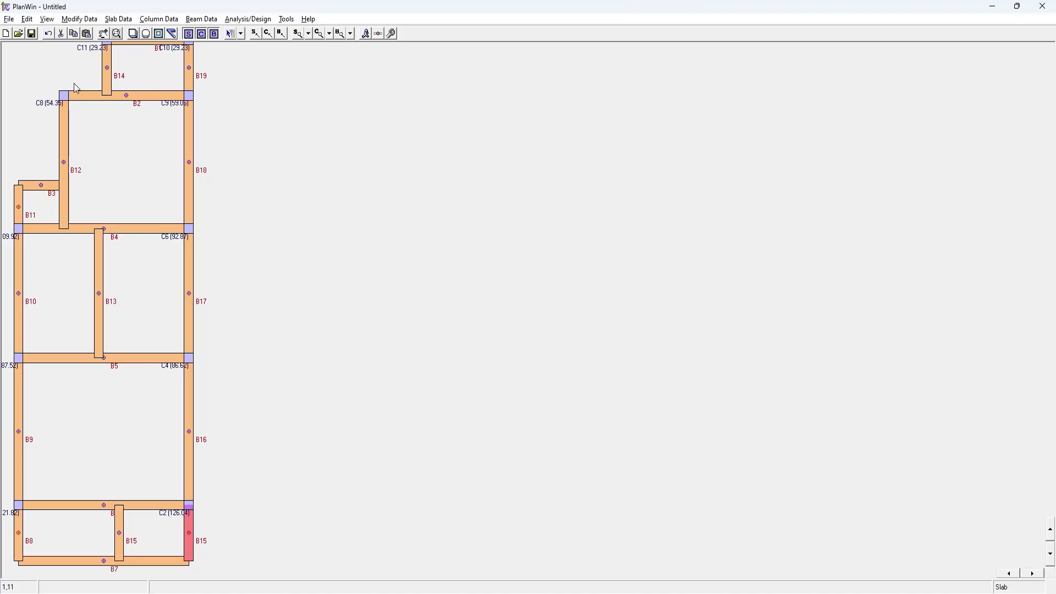
Save the plan as "plinth level" in the Planwin Tutorial folder
click(32, 33)
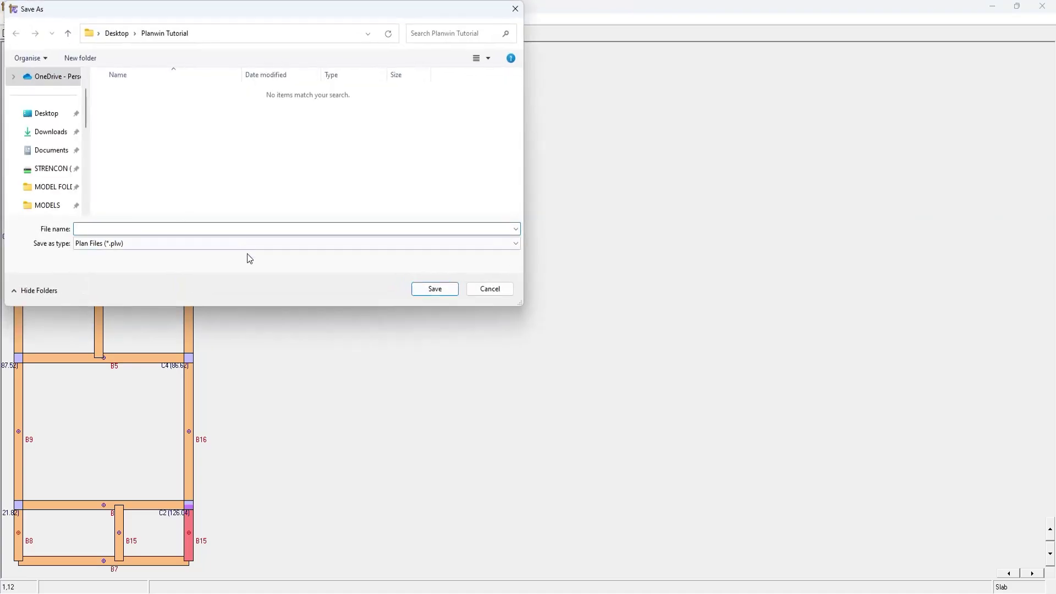
text(plinth level)
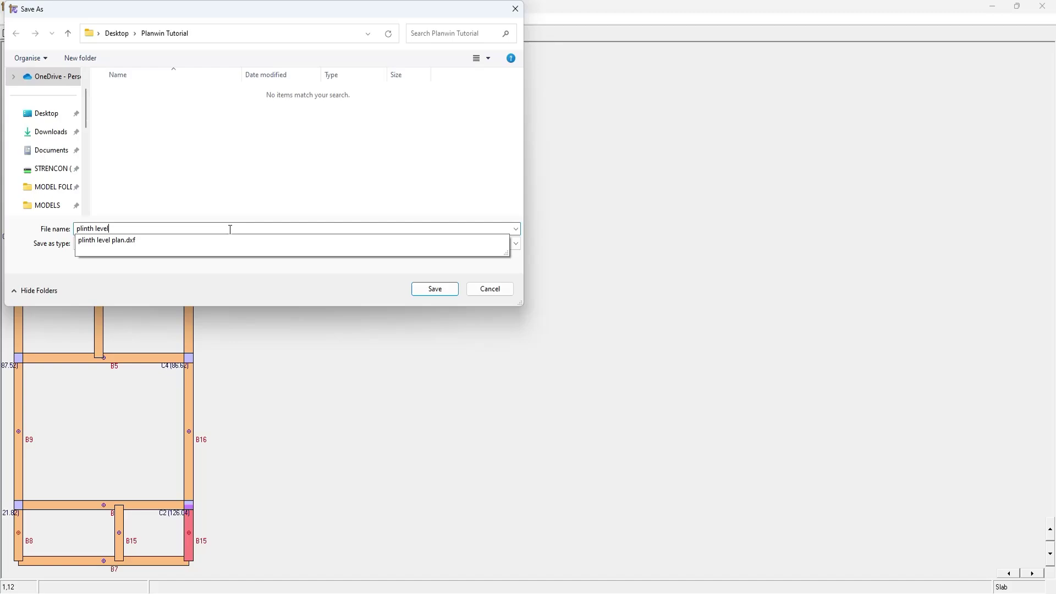
key(Return)
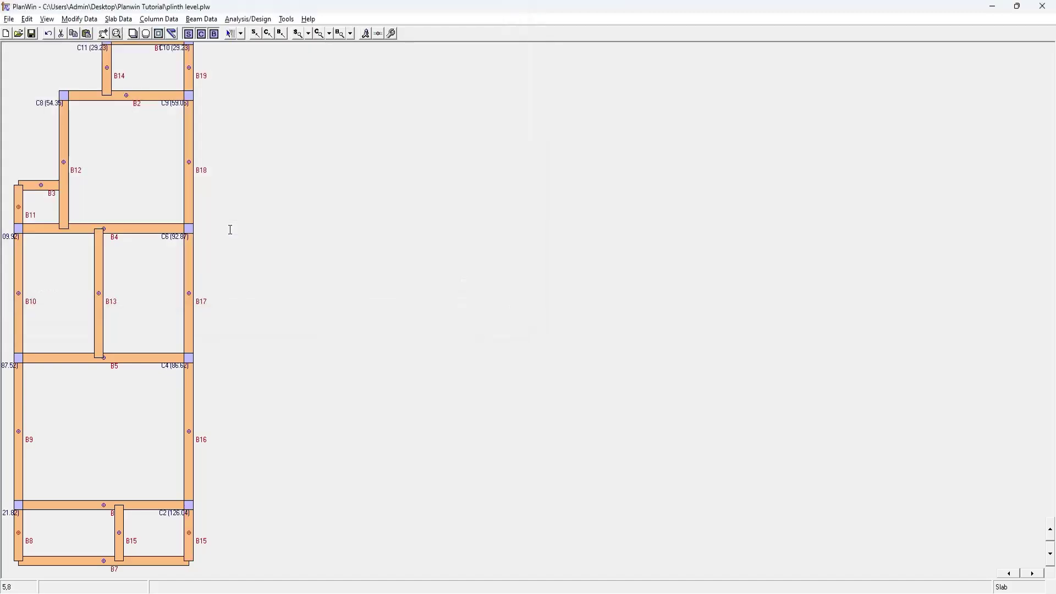
Import the gf slab level plan DXF drawing using millimetre units
click(13, 19)
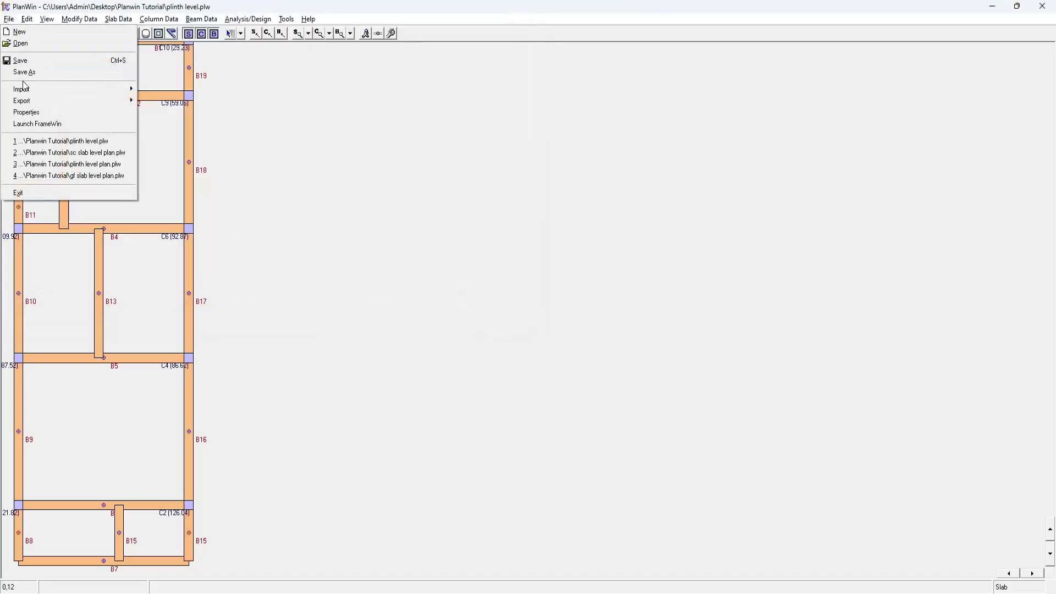
mouse_move(25, 89)
click(151, 89)
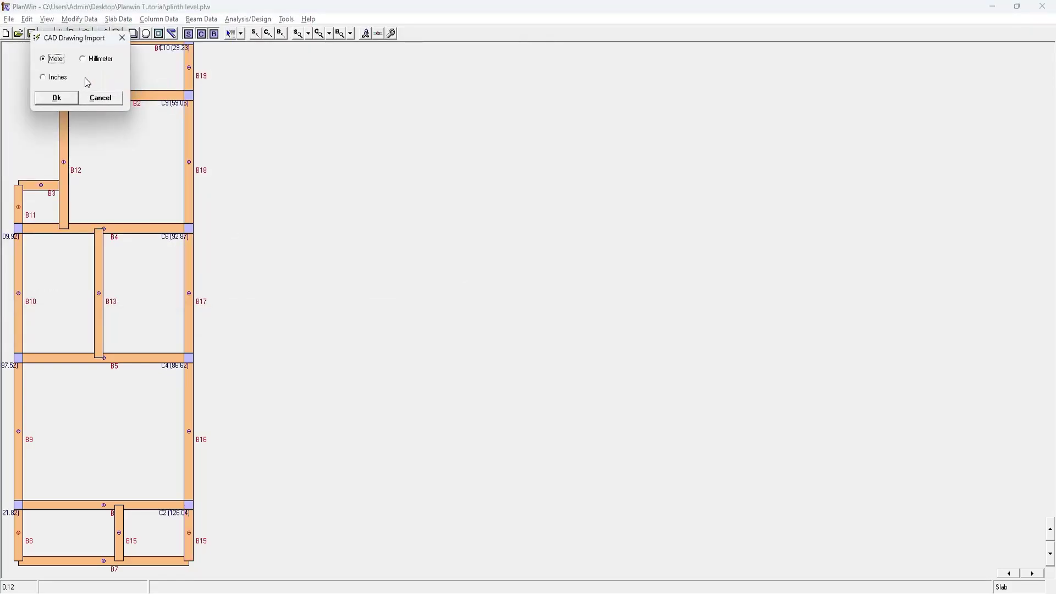
click(84, 59)
click(56, 98)
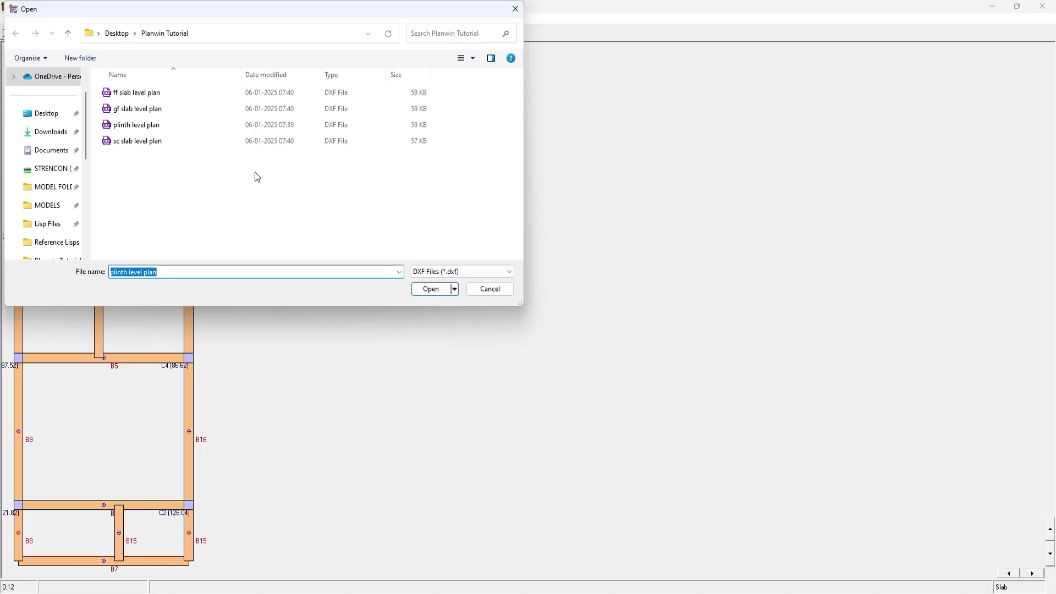
click(138, 108)
click(430, 288)
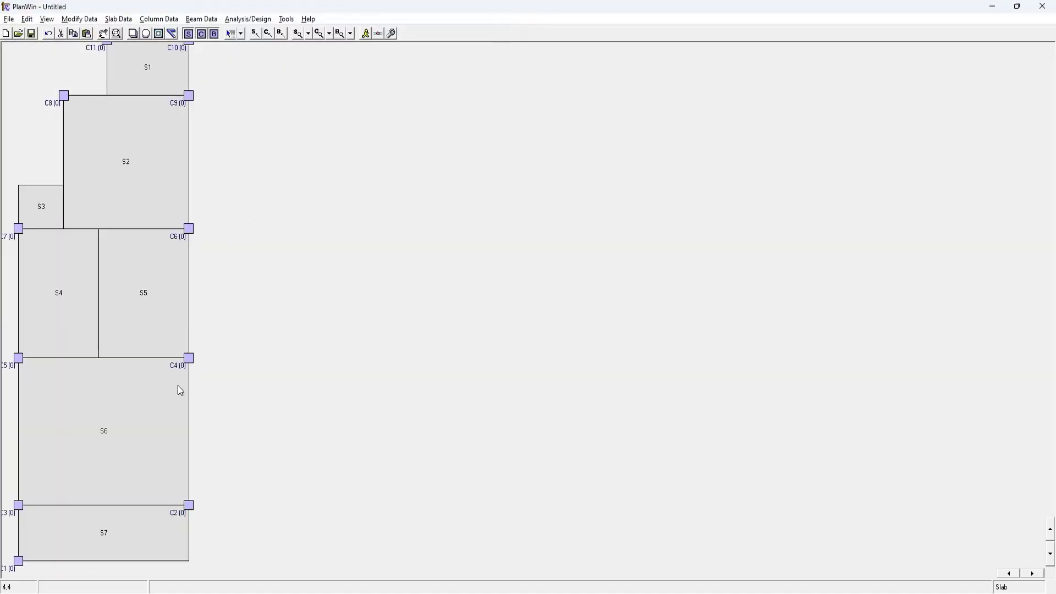
Delete column C1 at the lower corner of slab S7
right_click(19, 562)
click(108, 432)
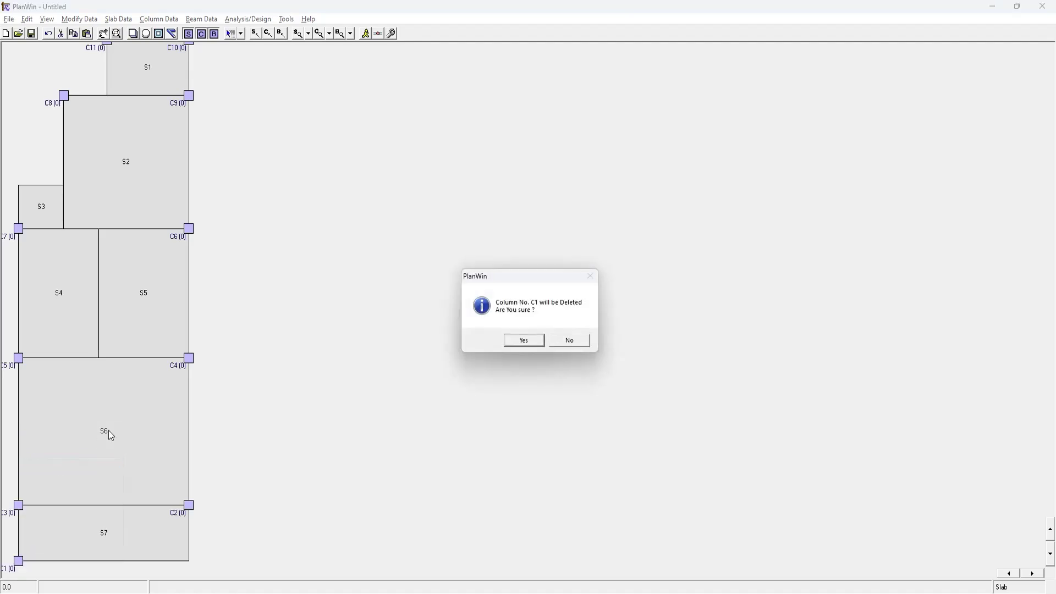
click(523, 342)
Set the design parameters to 3.35 m height of floor above, steel grade 5000 for columns and beams, and Analysis With Continuity enabled
click(249, 20)
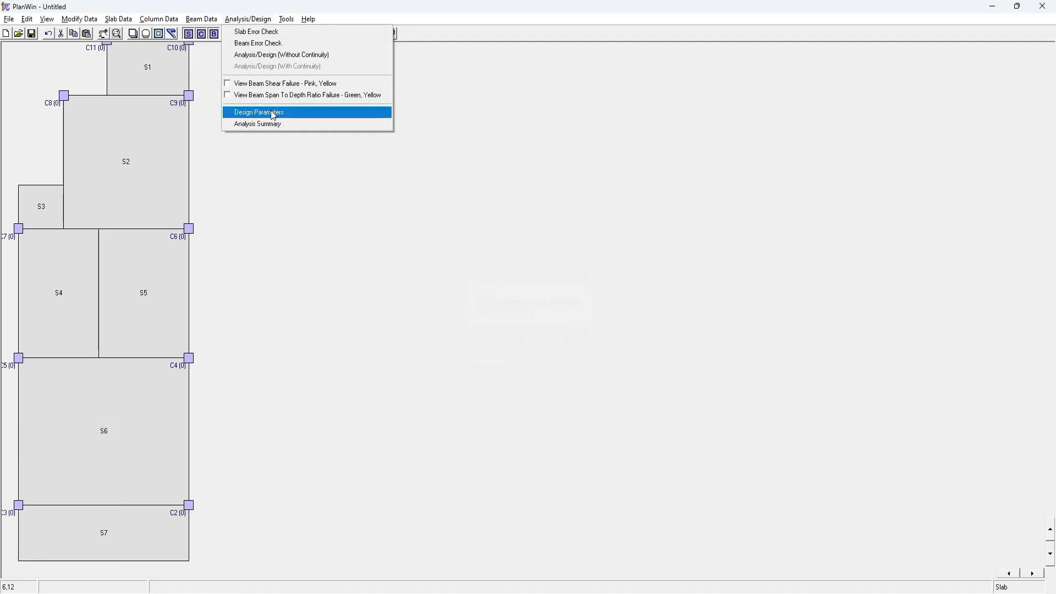
click(275, 116)
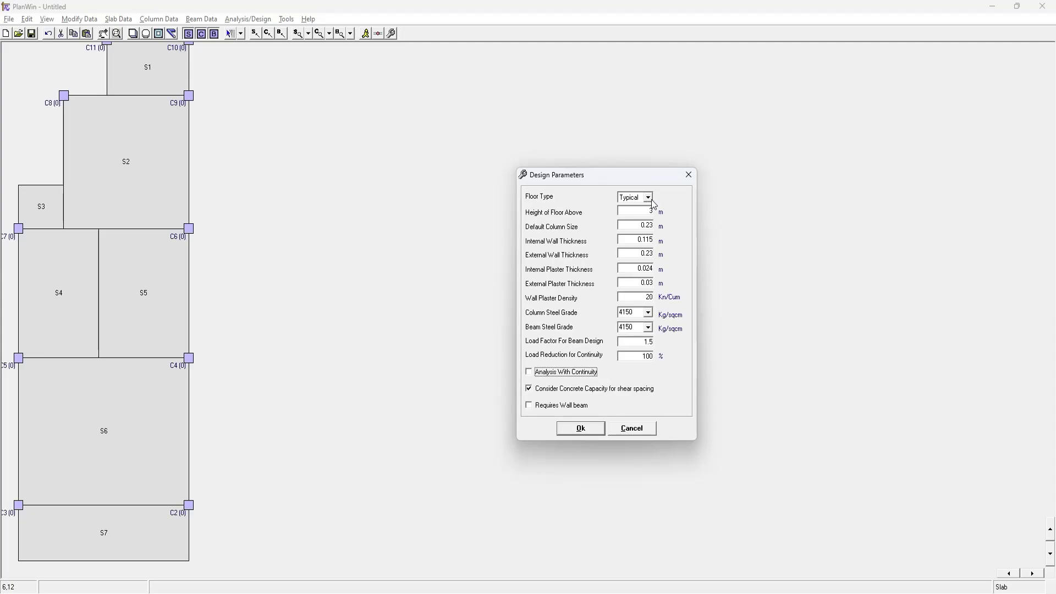
double_click(651, 212)
click(649, 313)
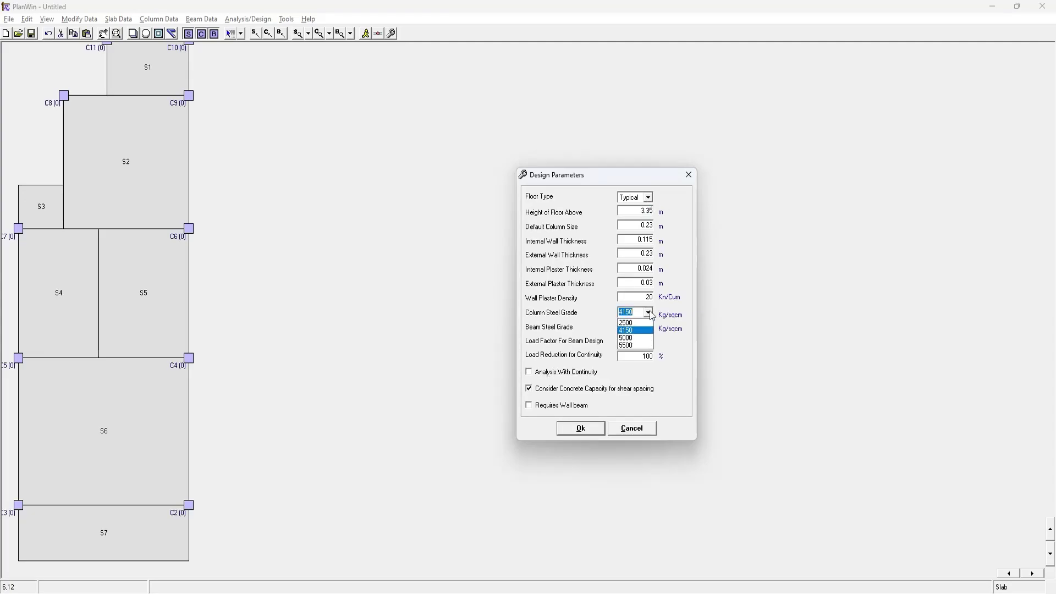
click(638, 337)
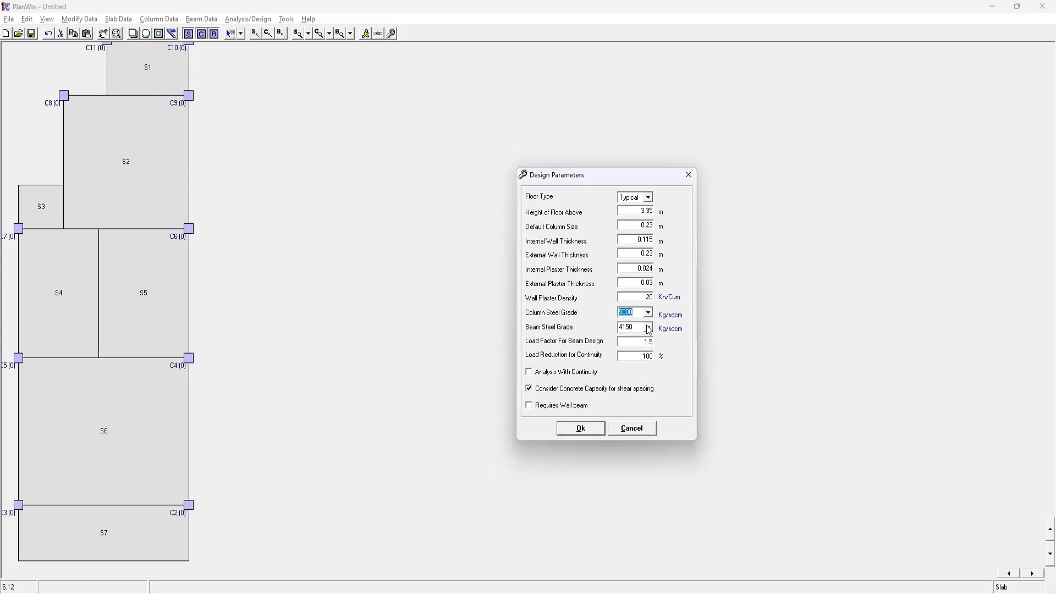
click(649, 328)
click(635, 353)
click(557, 374)
click(580, 429)
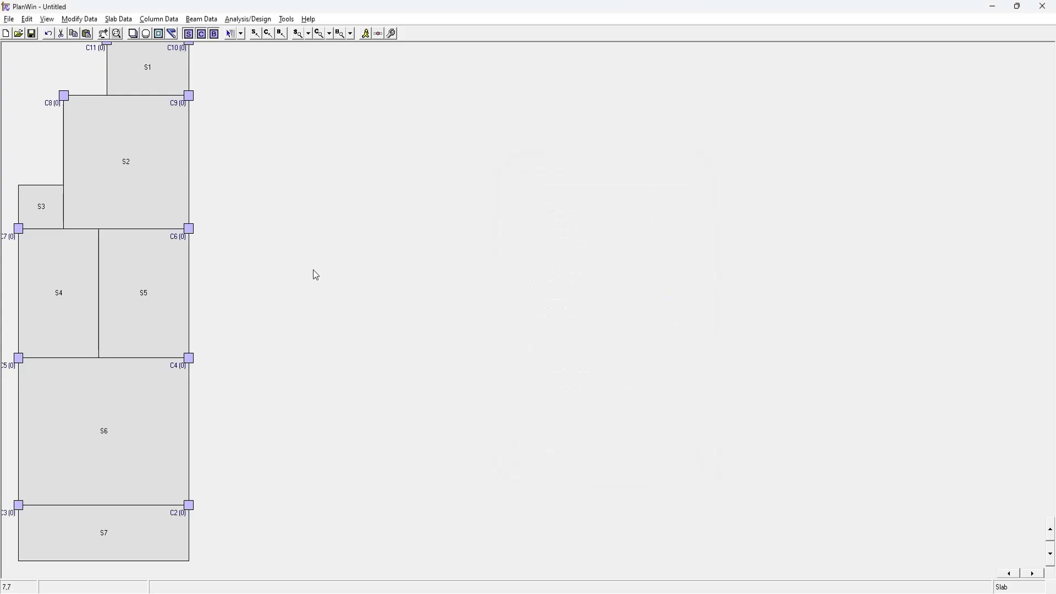
Start automatic beam creation and set the internal and external beam depths to 0.425 m
click(195, 21)
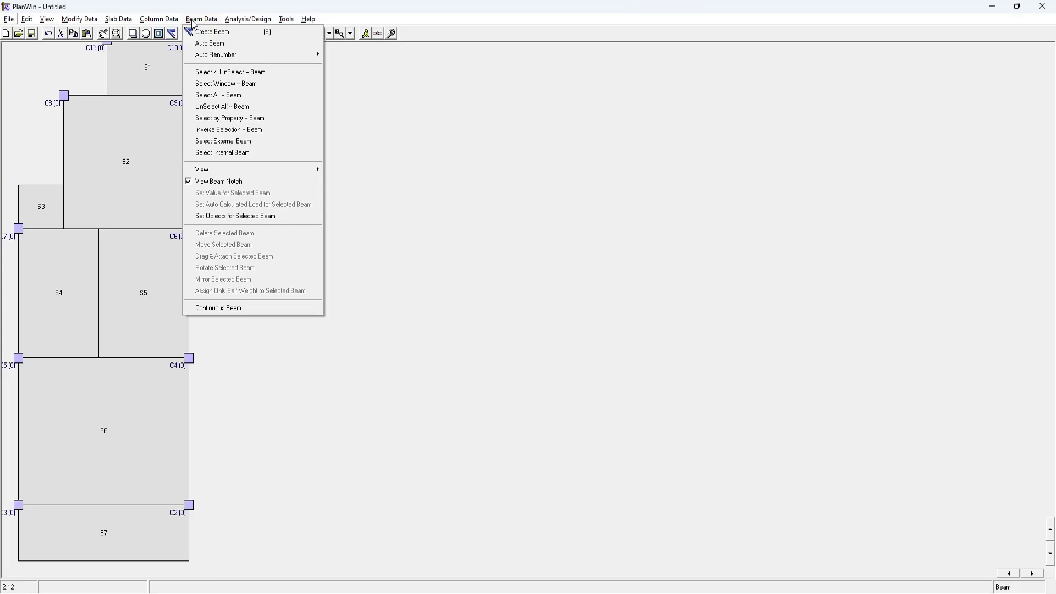
click(212, 44)
key(Tab)
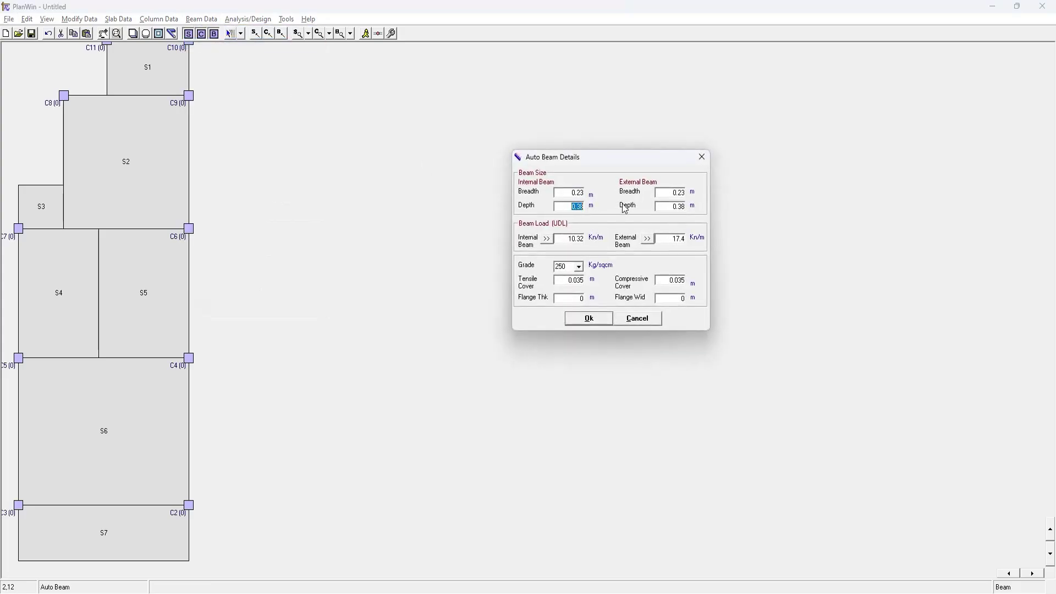
text(0.425)
key(Tab)
Recalculate the internal and external beam loads from self weight, wall and plaster, and generate the beams automatically
click(546, 238)
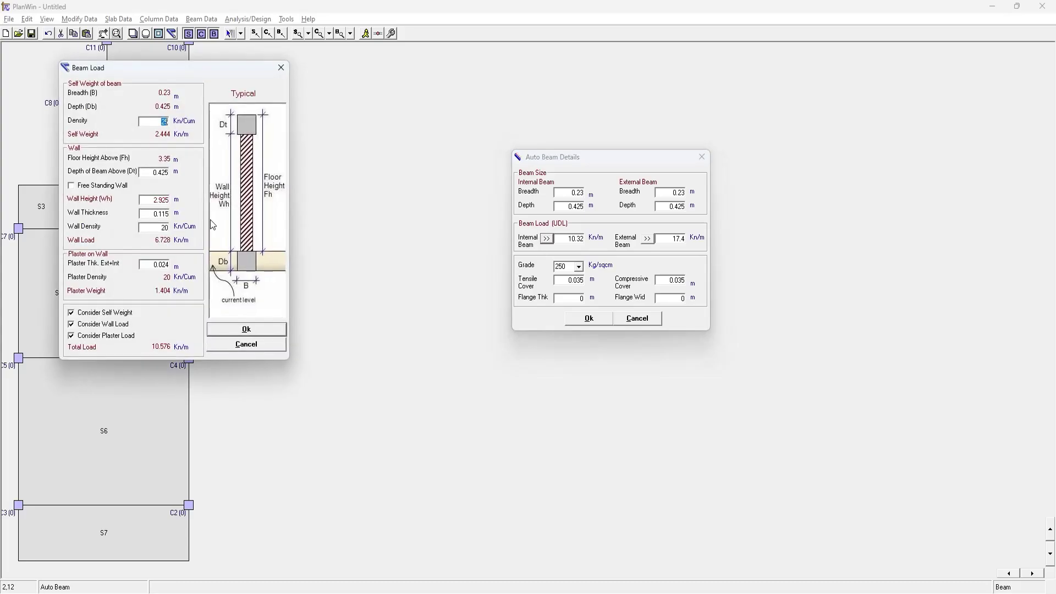
click(247, 329)
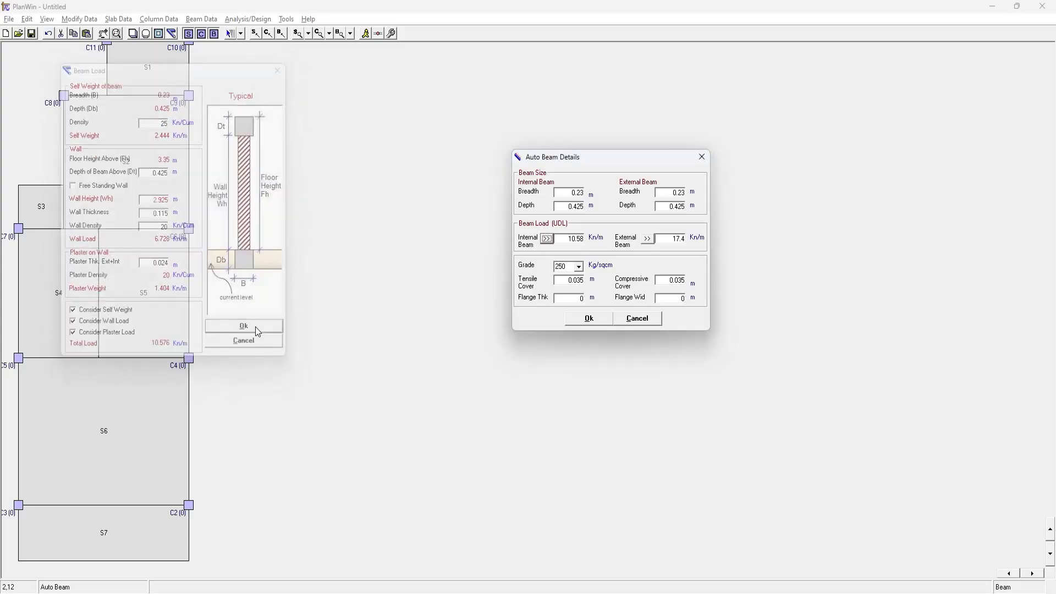
click(648, 238)
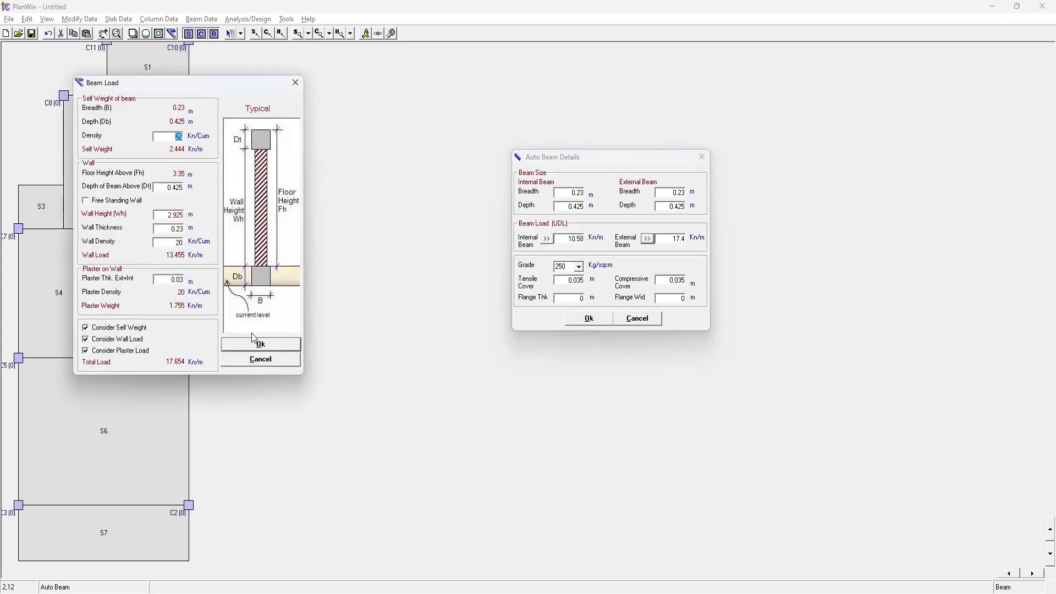
click(260, 344)
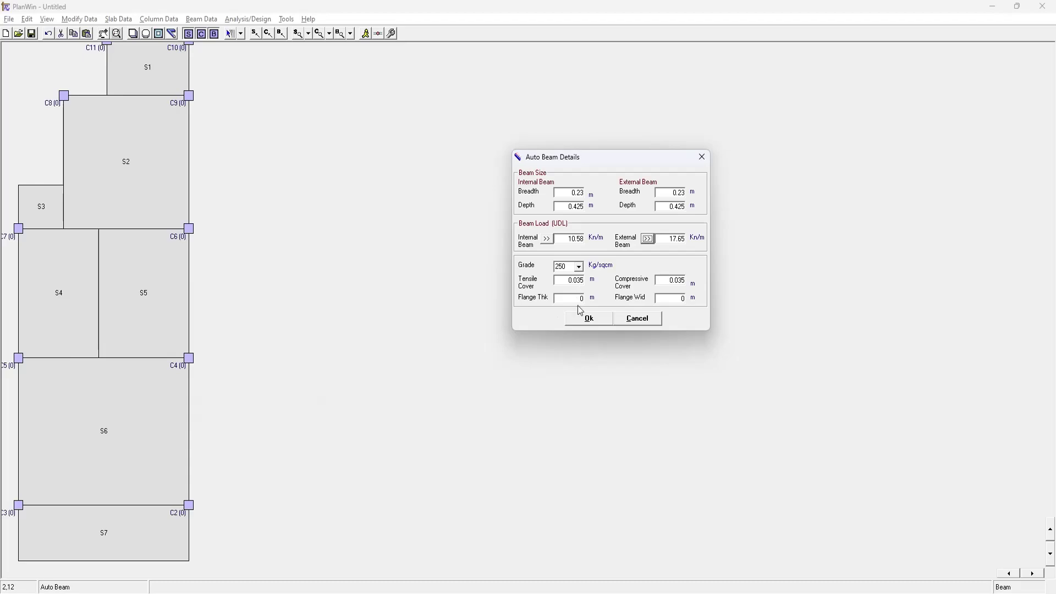
click(587, 319)
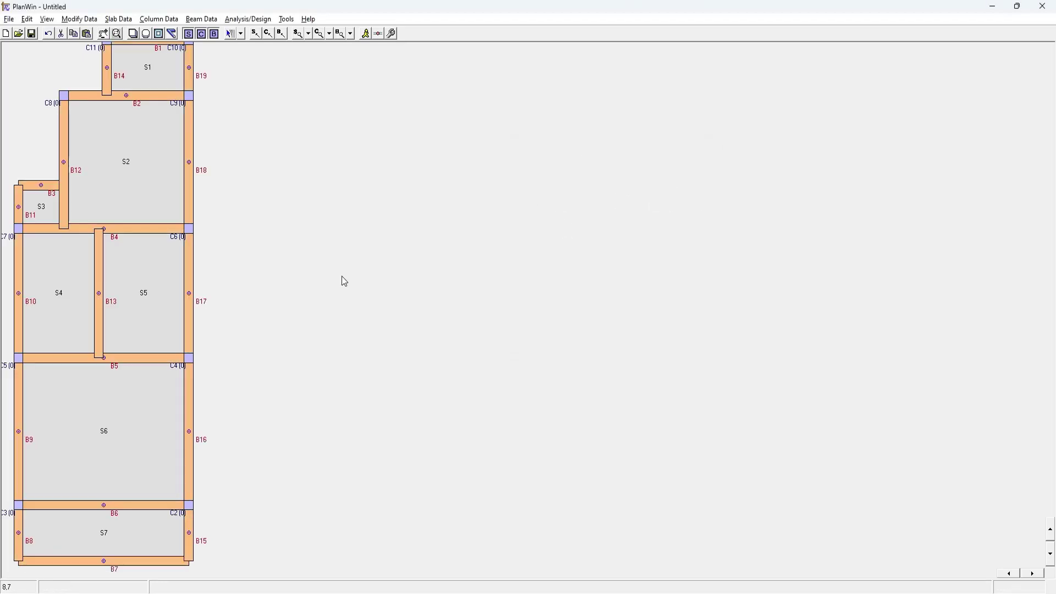
Switch to the GstarCAD floor plans and examine the walls and SC1 columns around the first floor lounge and staircase
key(alt+Tab)
scroll(497, 306, up, 5)
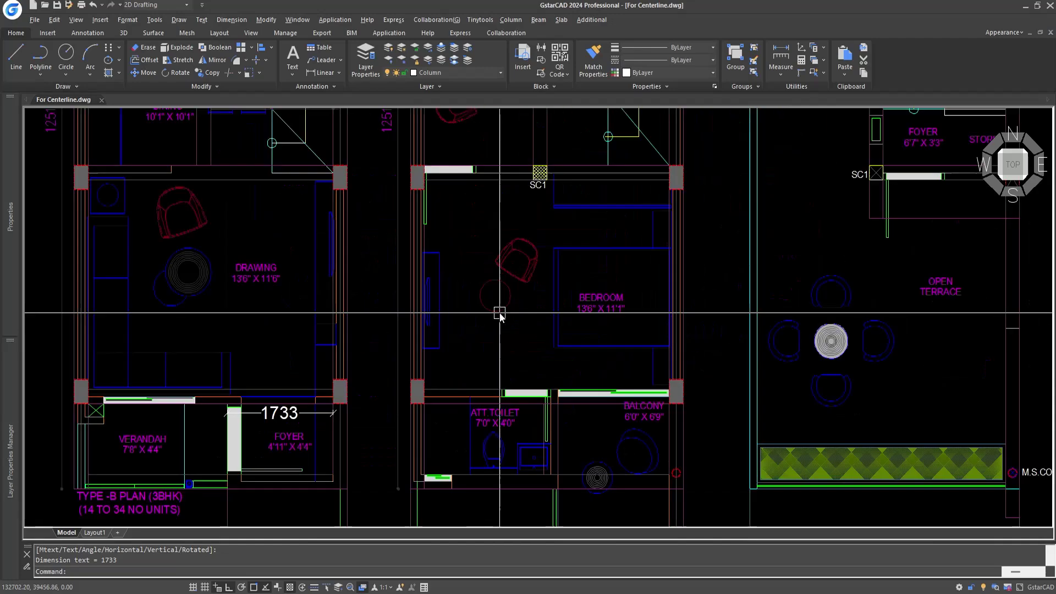
scroll(513, 290, down, 5)
scroll(495, 308, up, 7)
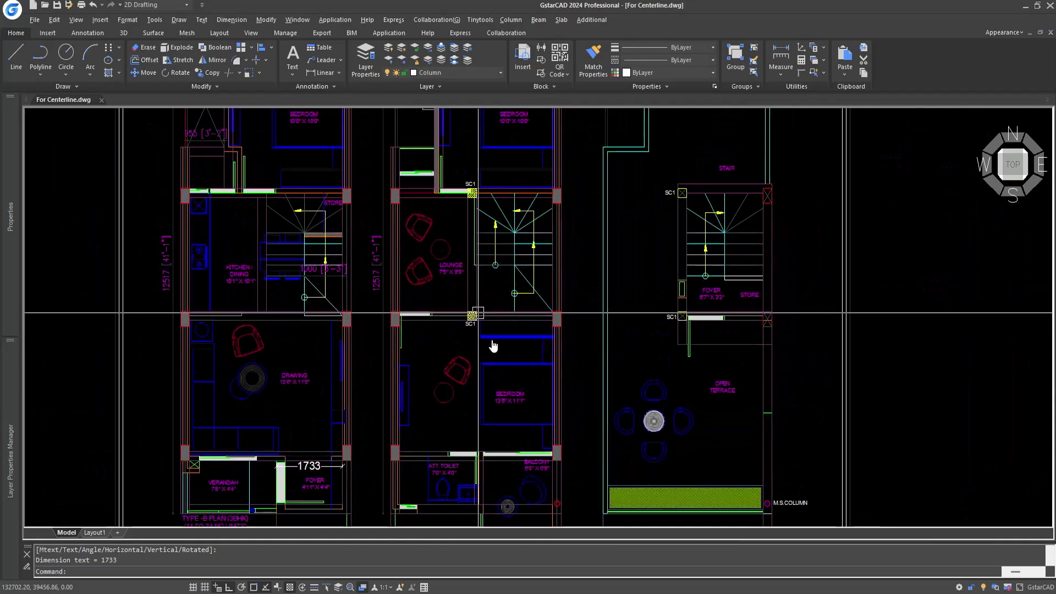
click(497, 303)
scroll(473, 341, down, 5)
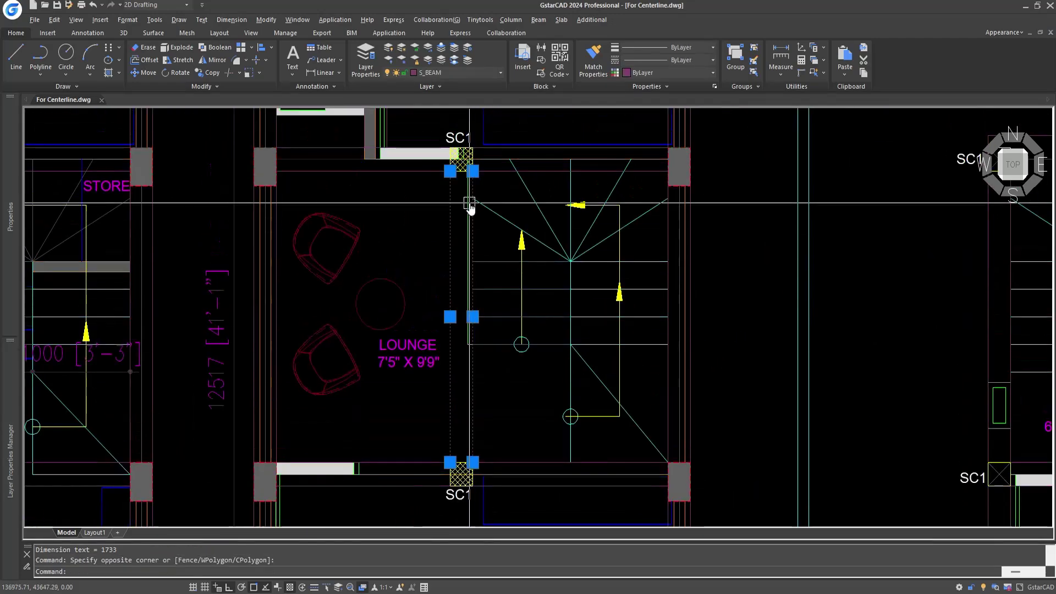
scroll(468, 347, up, 4)
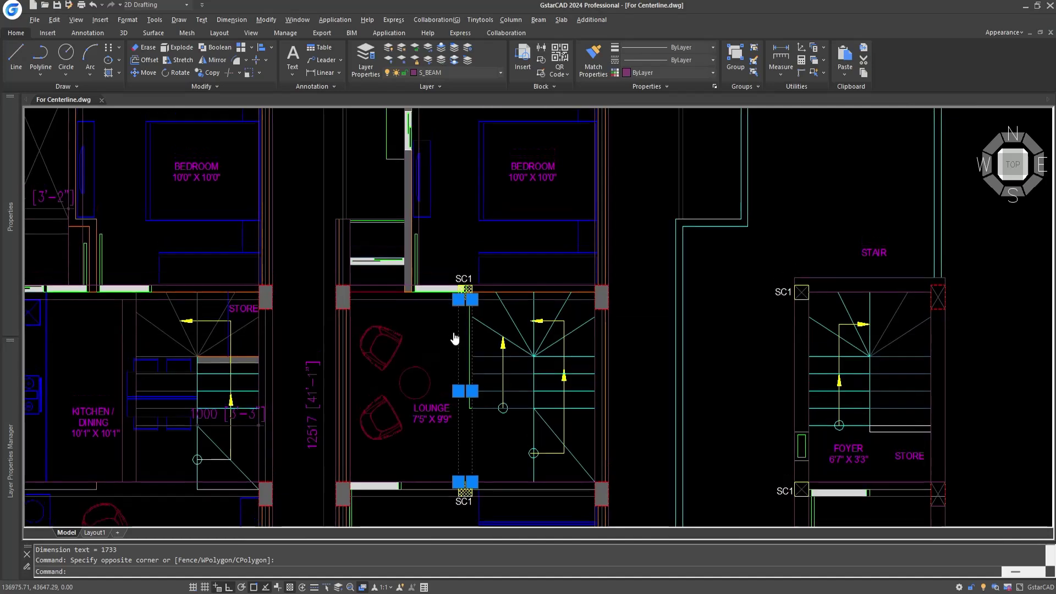
scroll(455, 424, up, 3)
key(Escape)
key(Escape)
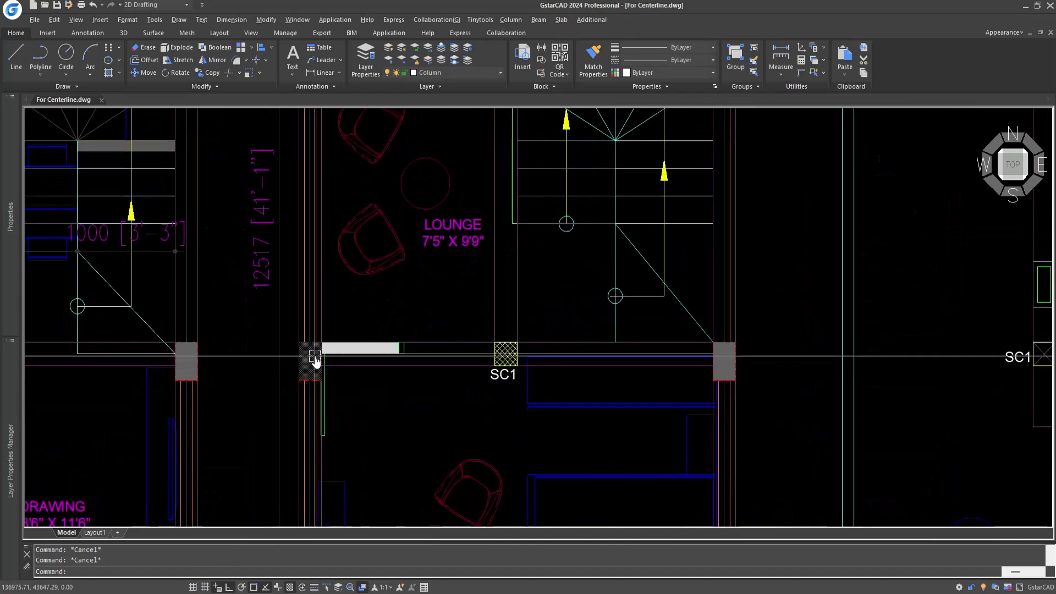
scroll(464, 379, down, 3)
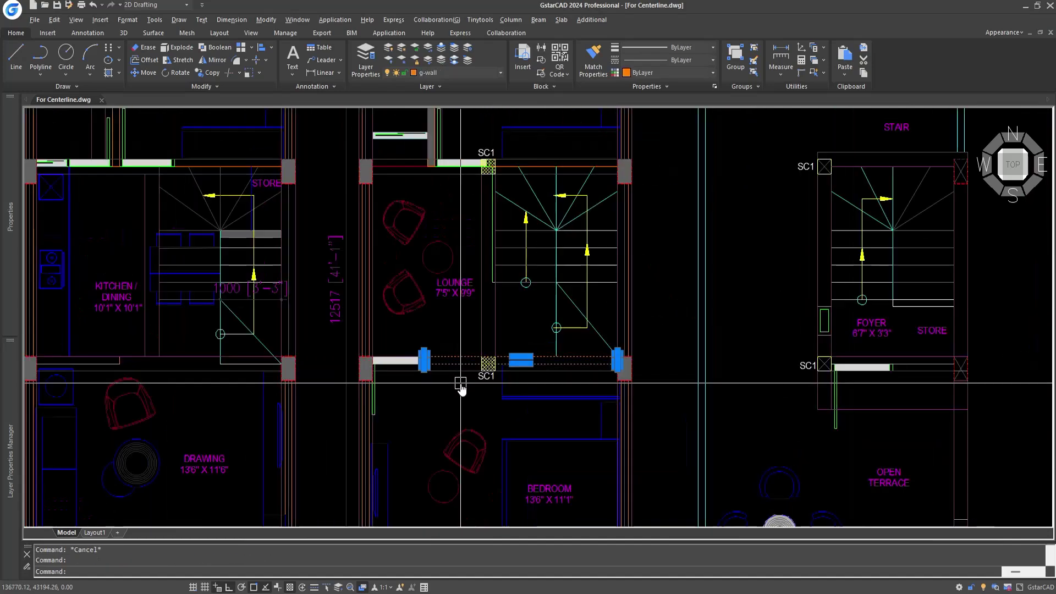
scroll(489, 262, up, 2)
scroll(489, 263, up, 2)
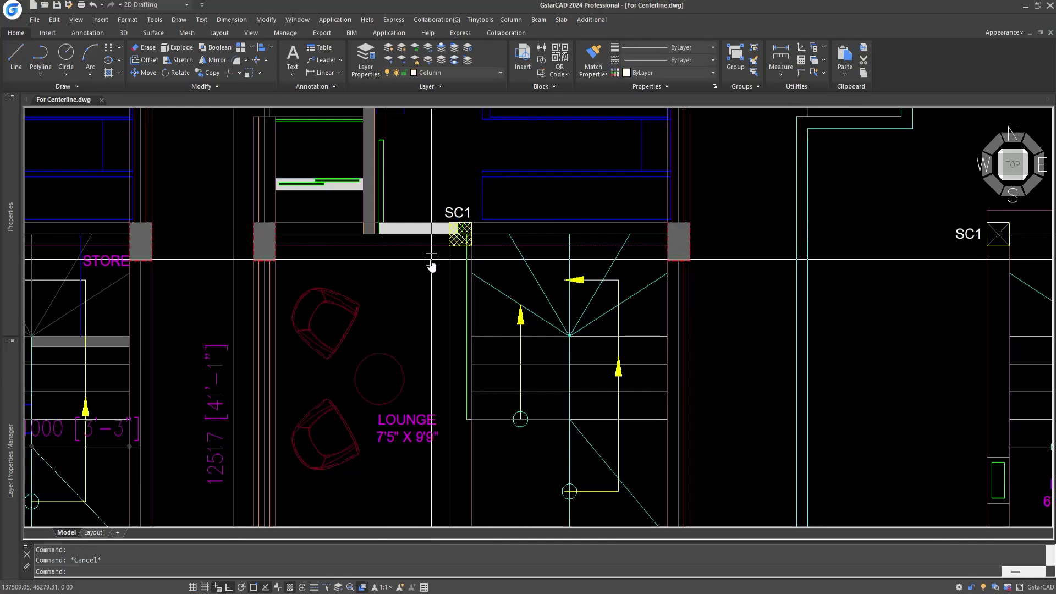
scroll(427, 251, down, 4)
middle_drag(429, 394, 439, 314)
scroll(444, 309, up, 1)
scroll(427, 302, up, 2)
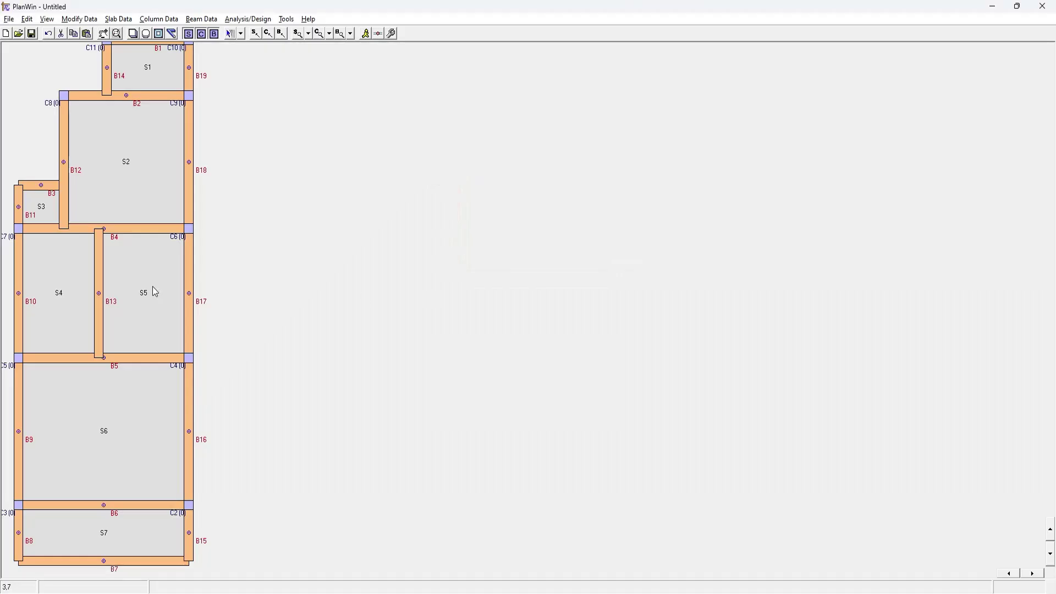
Switch back to PlanWin and open the choice of beam properties to display on the plan
click(351, 33)
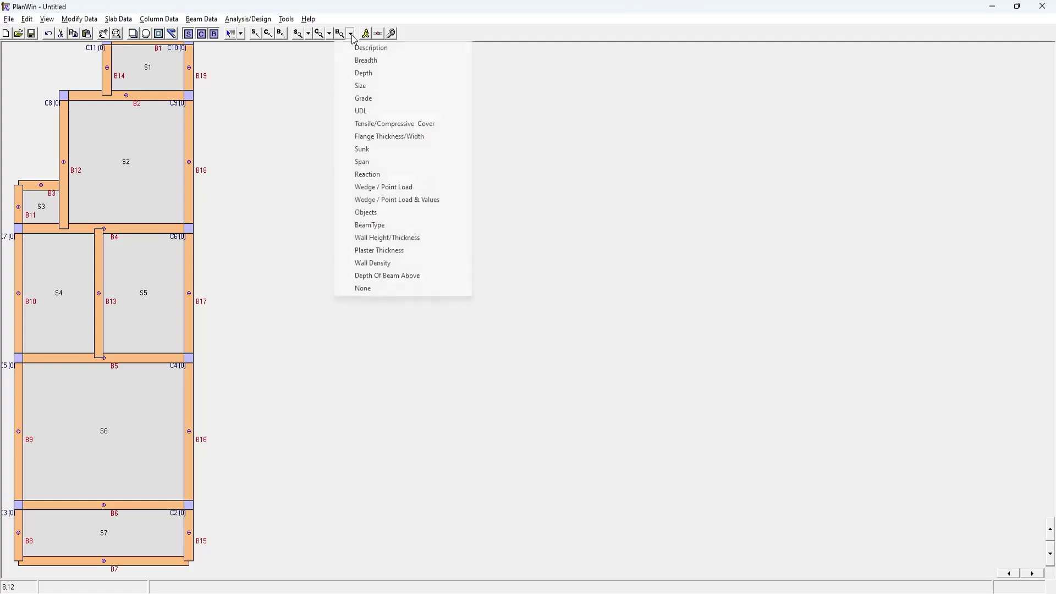
Display the UDL on the beams, and give all slabs grade 250 and a thickness of 0.125 m
click(363, 111)
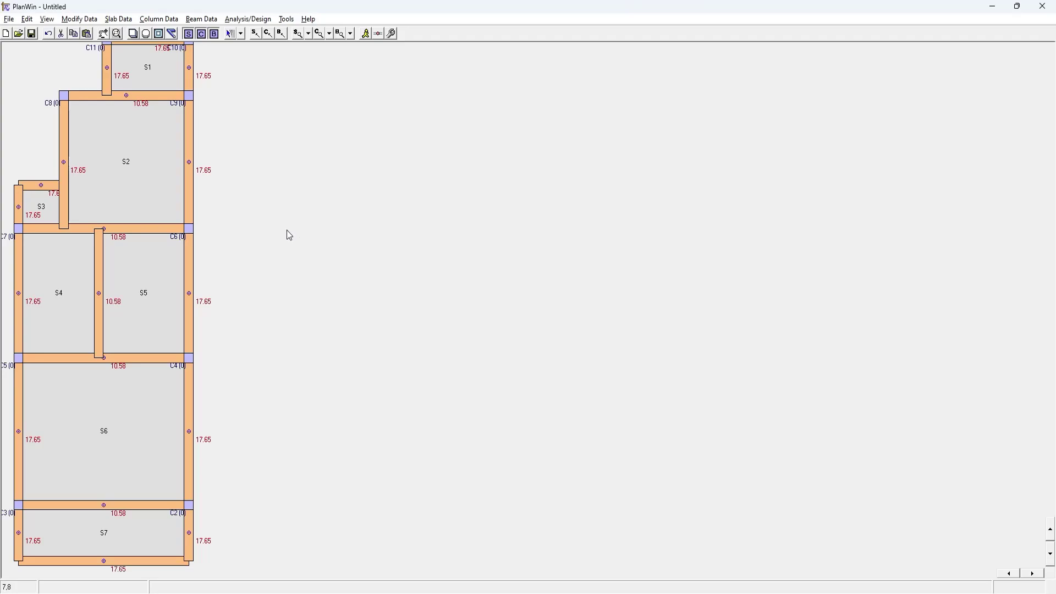
click(119, 19)
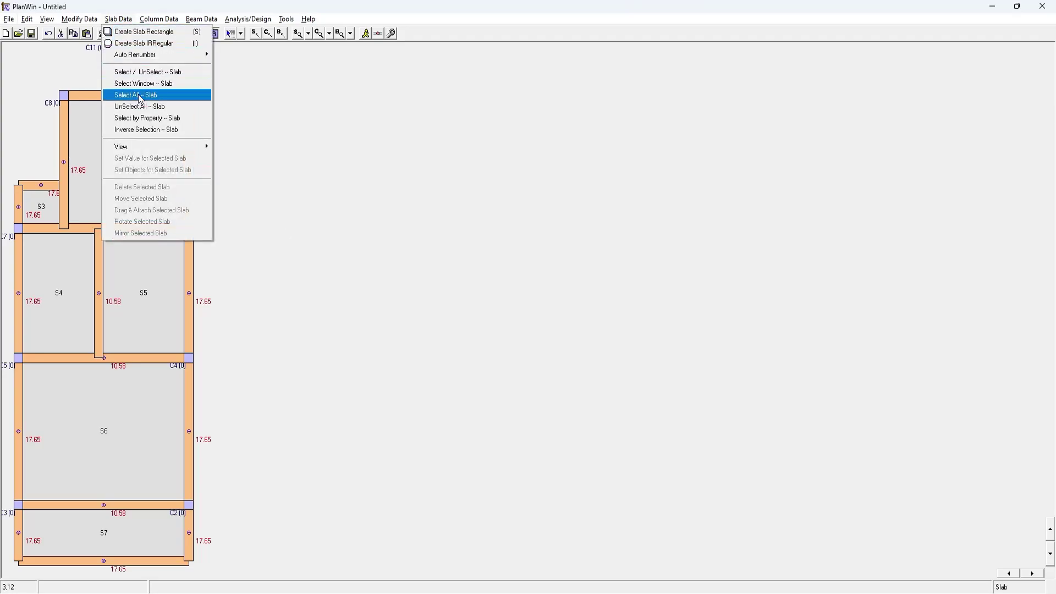
click(140, 96)
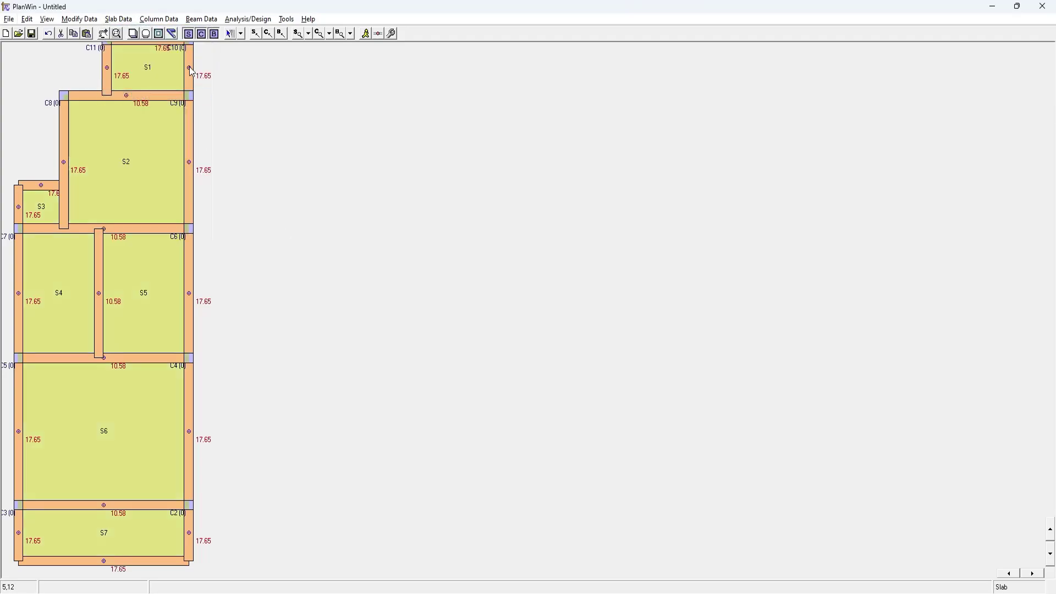
click(255, 34)
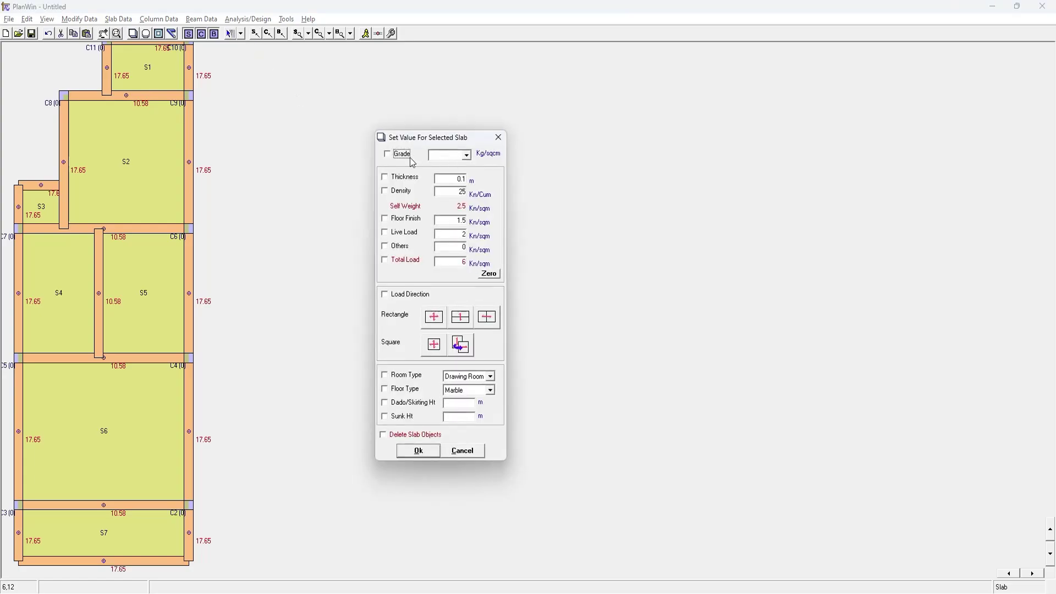
click(467, 155)
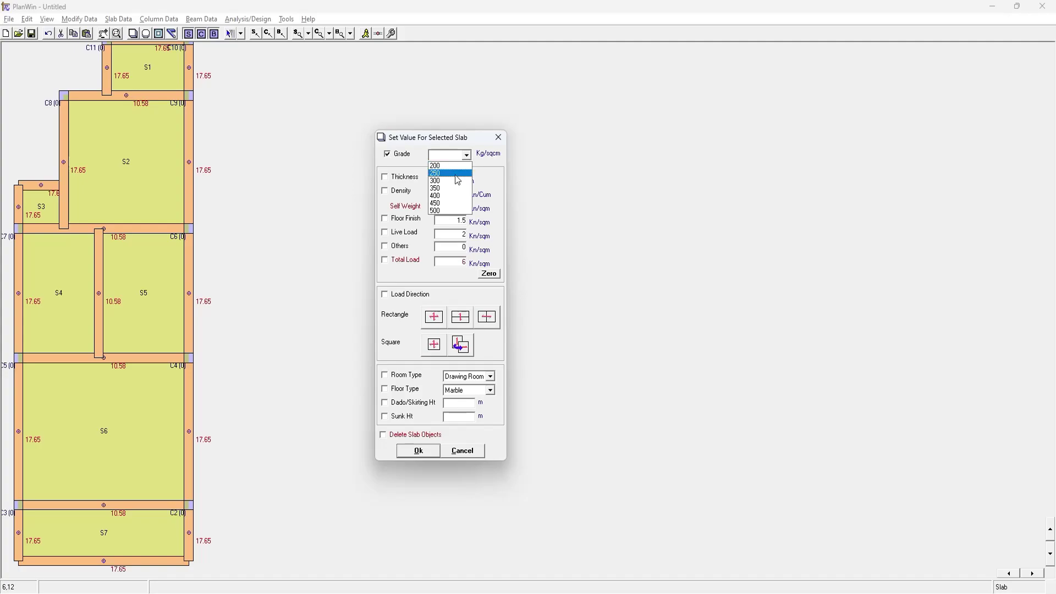
click(450, 171)
click(403, 178)
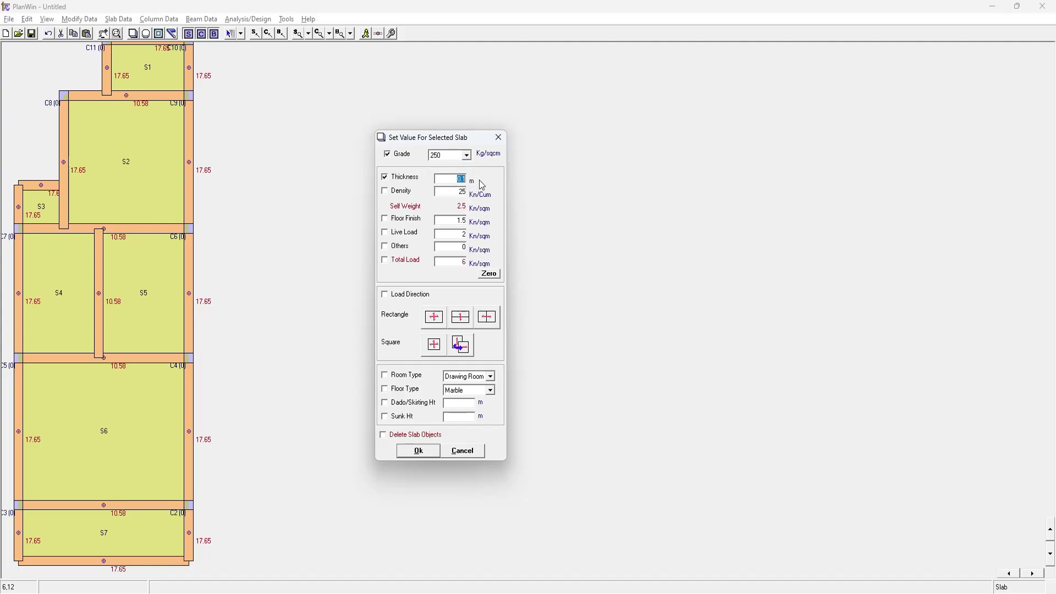
text(25)
click(419, 451)
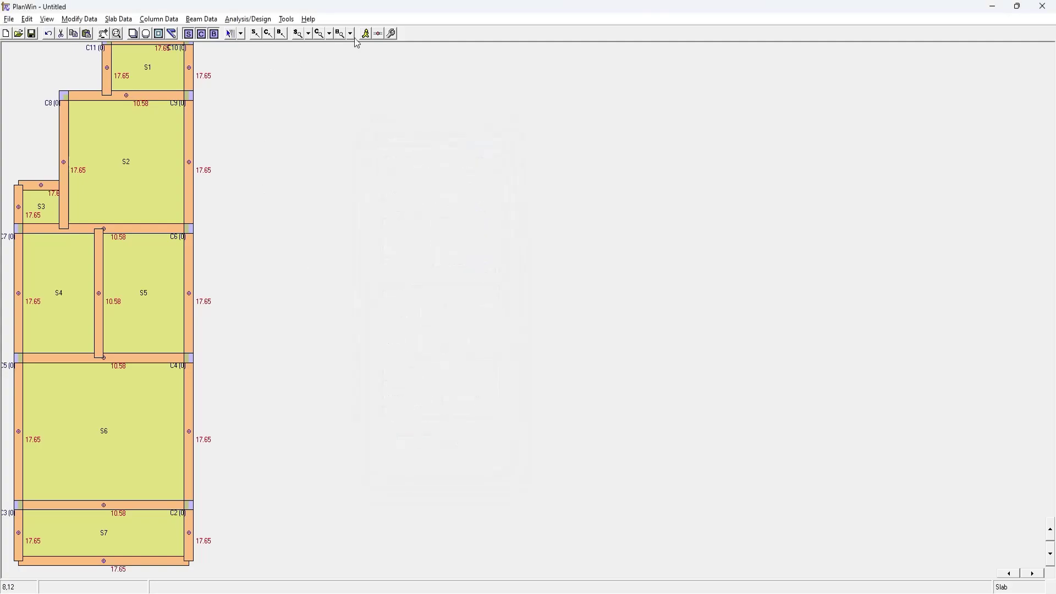
Display the slabs' load directions and set slab S7, the lowest one in the plan, to One Way (Long)
click(308, 34)
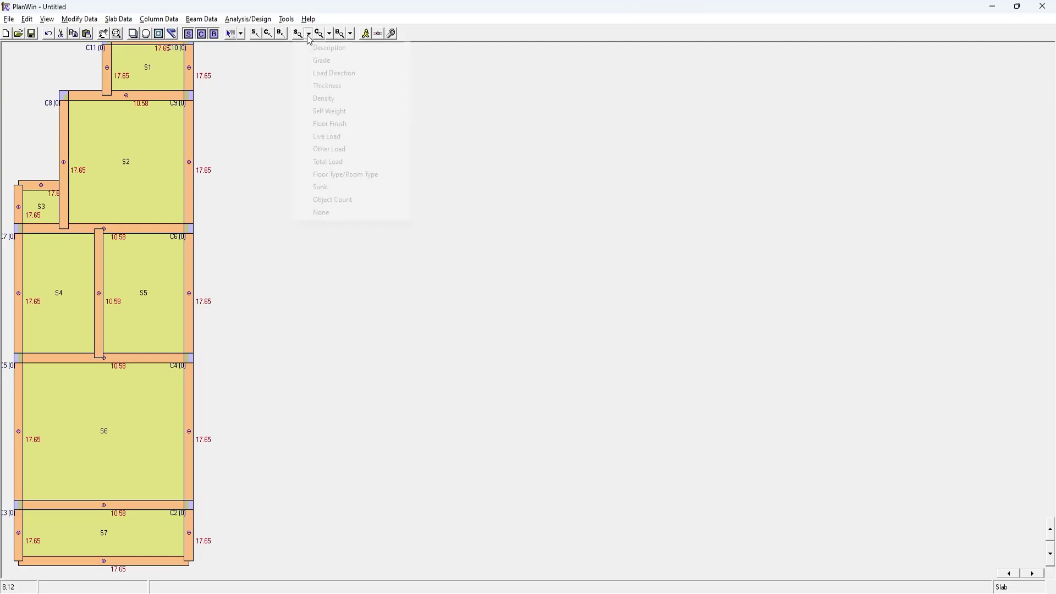
click(330, 73)
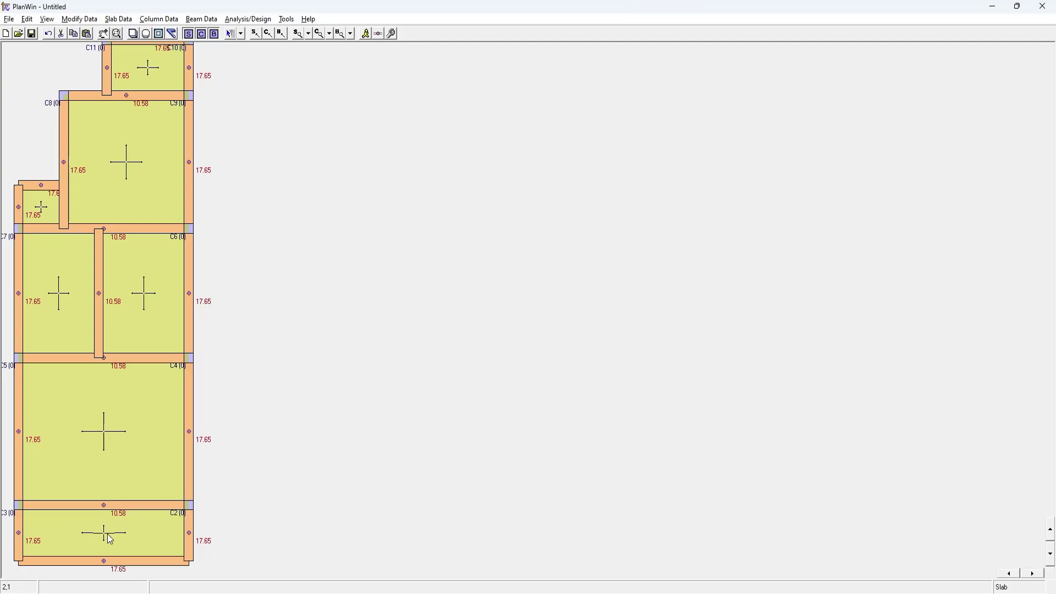
right_click(110, 539)
click(138, 527)
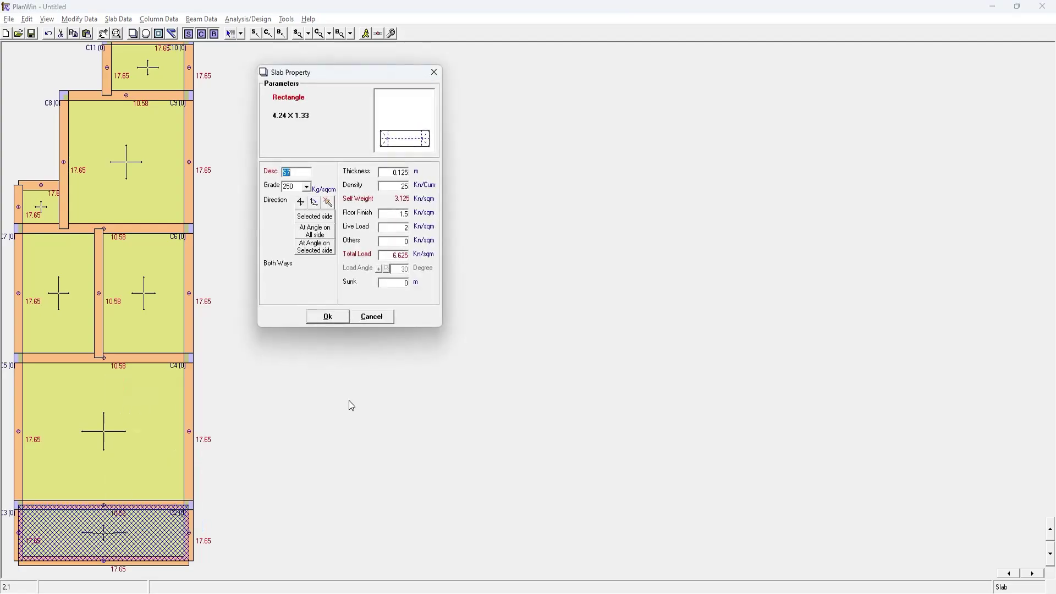
click(314, 202)
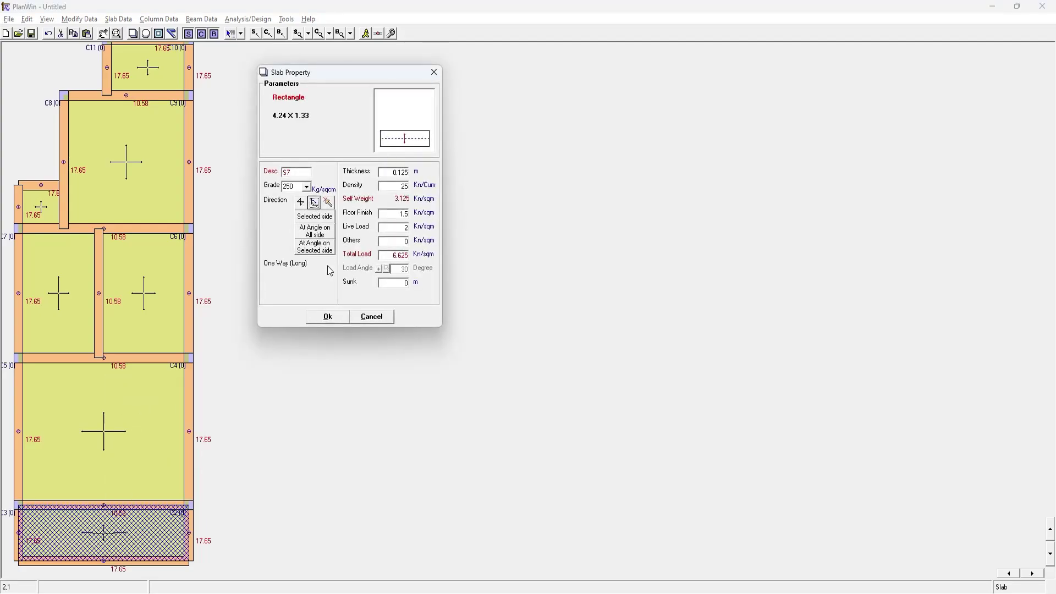
click(328, 318)
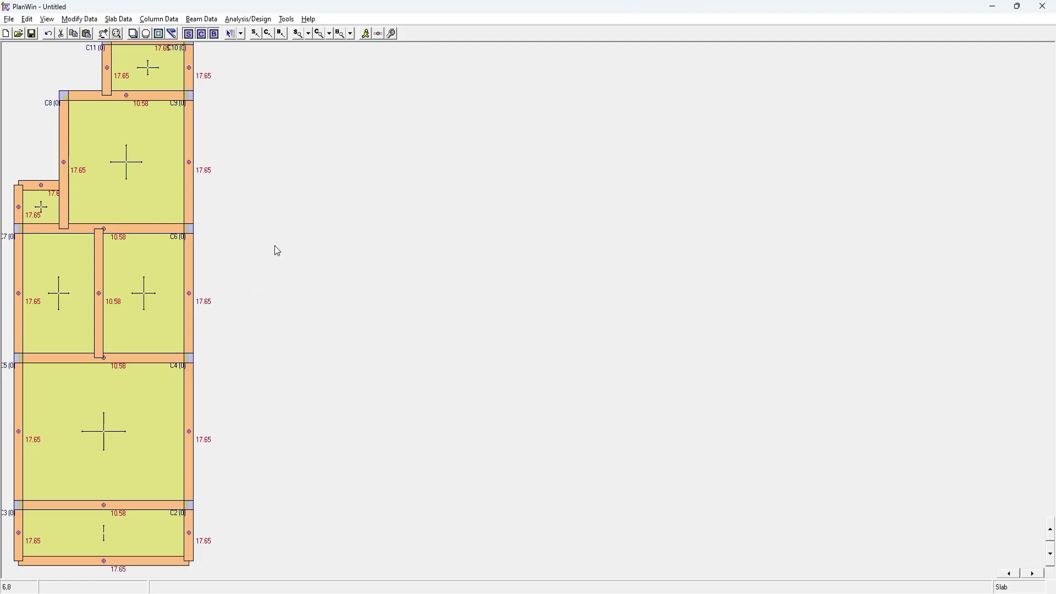
Set the beam type of overhanging beams B15, B8 and B11 to Cantilever, and unselect all beams
right_click(191, 533)
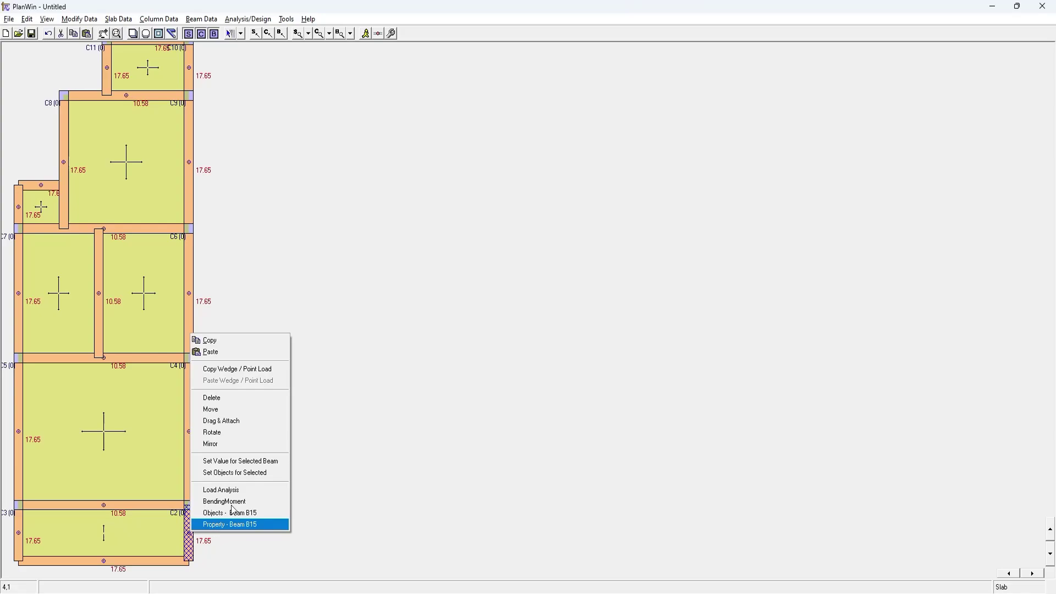
click(127, 21)
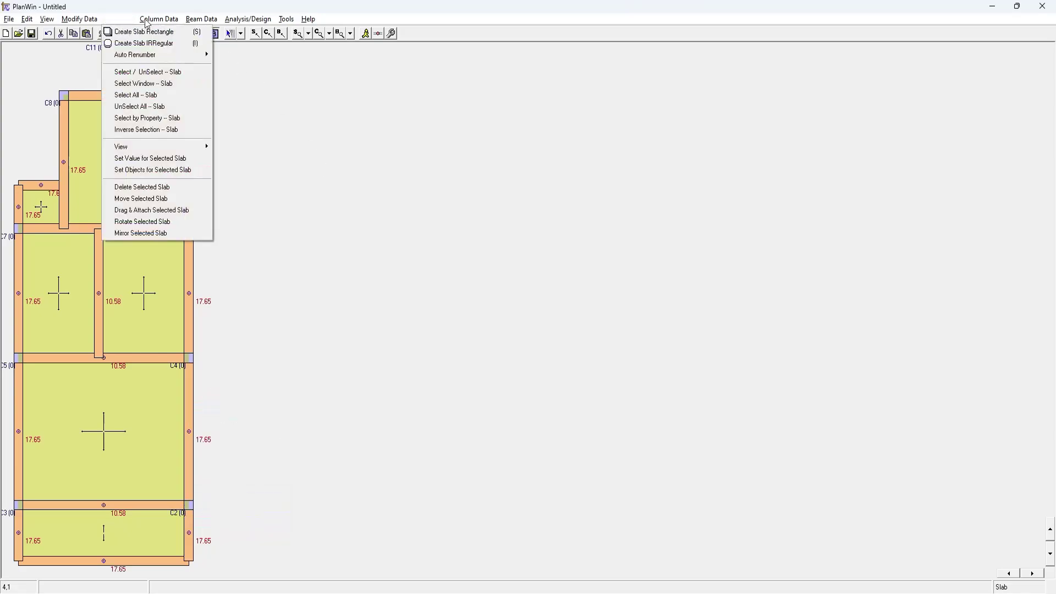
mouse_move(195, 22)
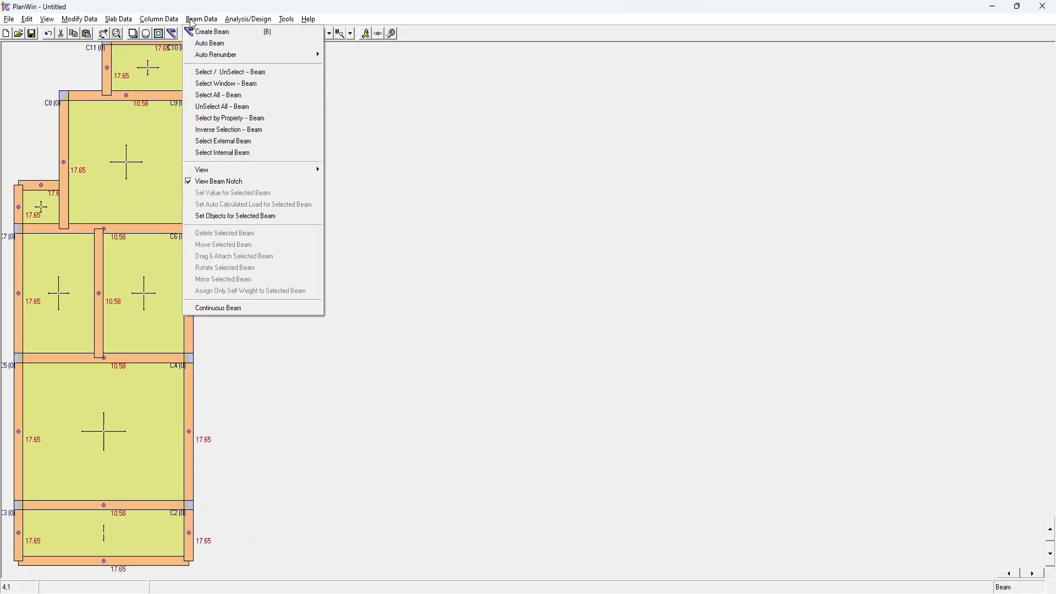
click(223, 74)
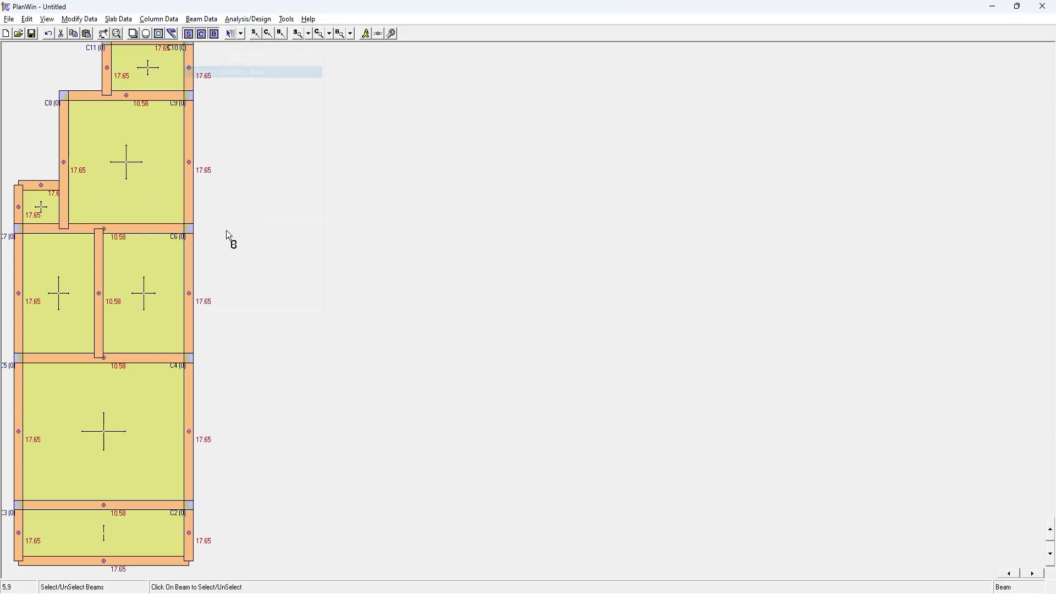
click(191, 533)
click(19, 531)
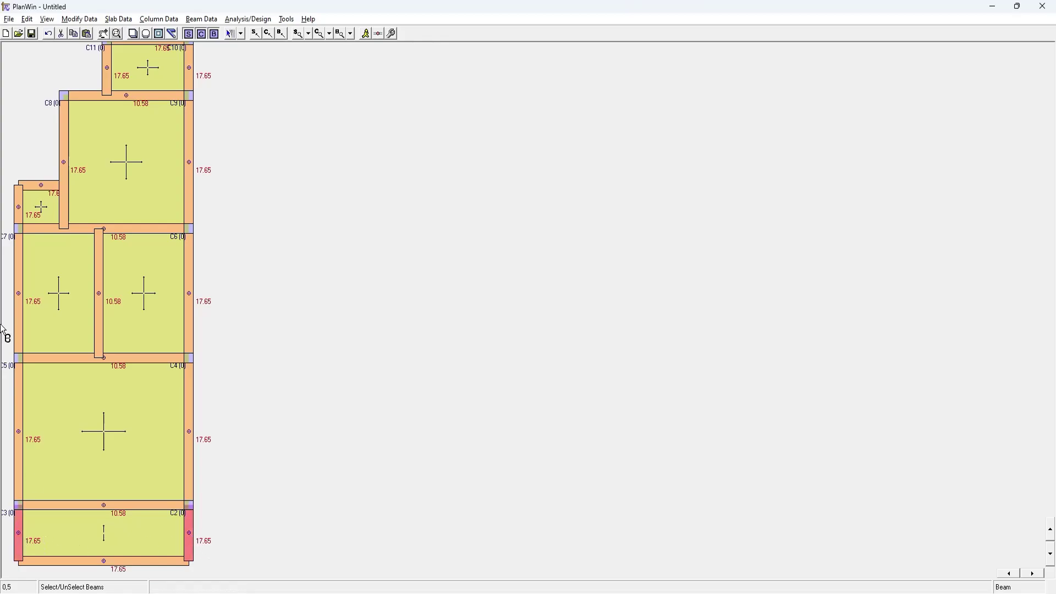
click(22, 202)
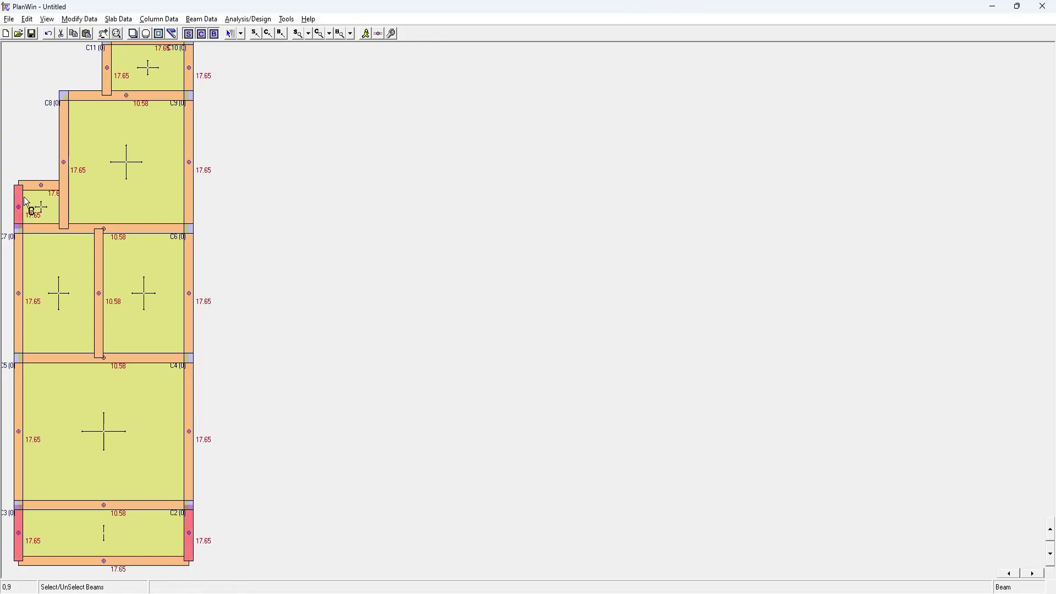
click(282, 34)
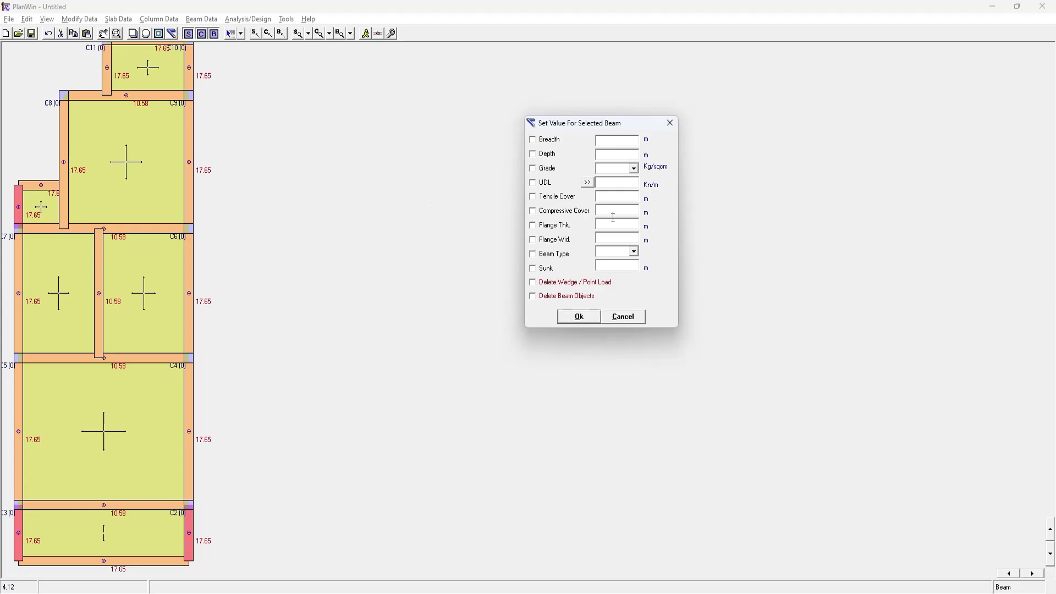
click(634, 252)
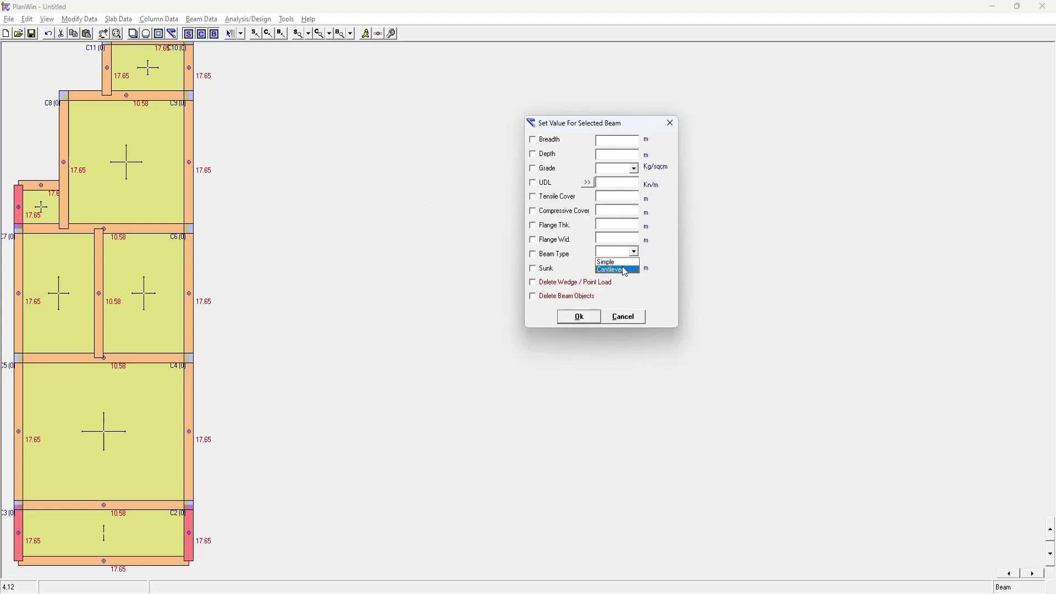
click(619, 267)
click(582, 317)
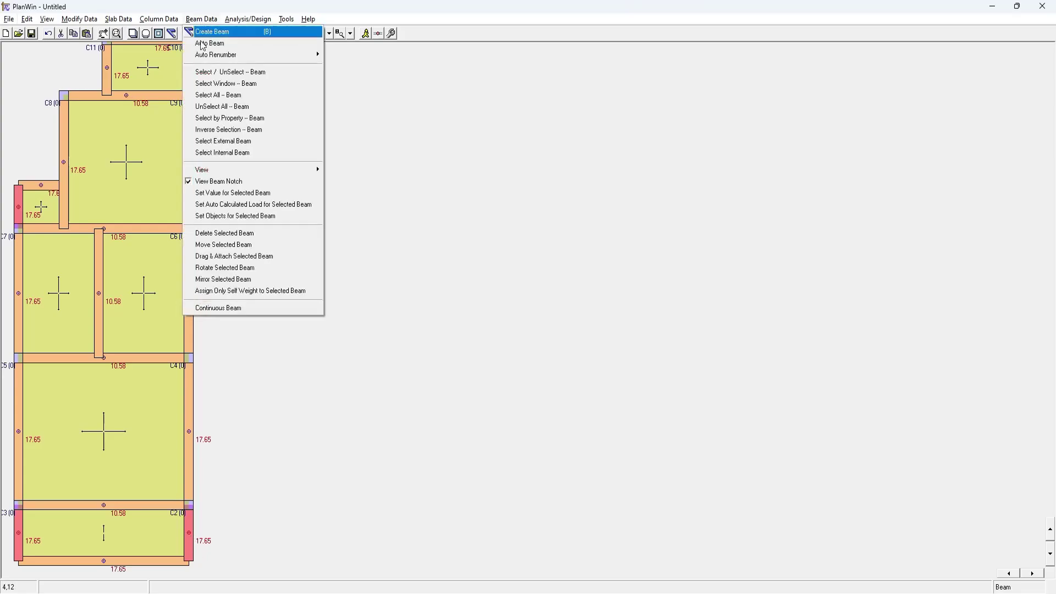
click(201, 19)
click(219, 108)
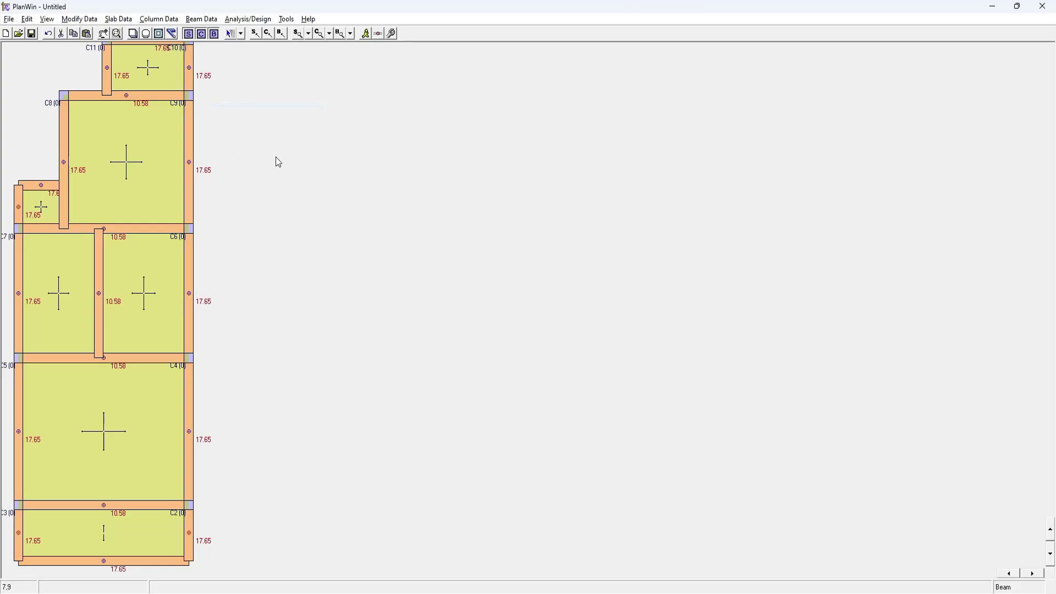
Analyse the plan with beam continuity and review the column reactions and the analysis summary
click(378, 34)
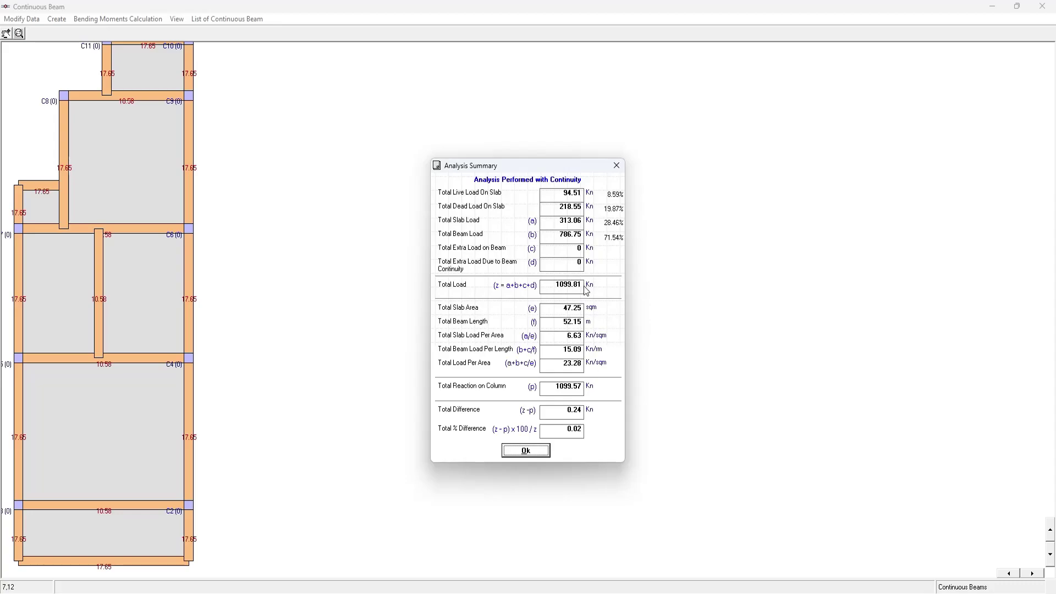
click(525, 452)
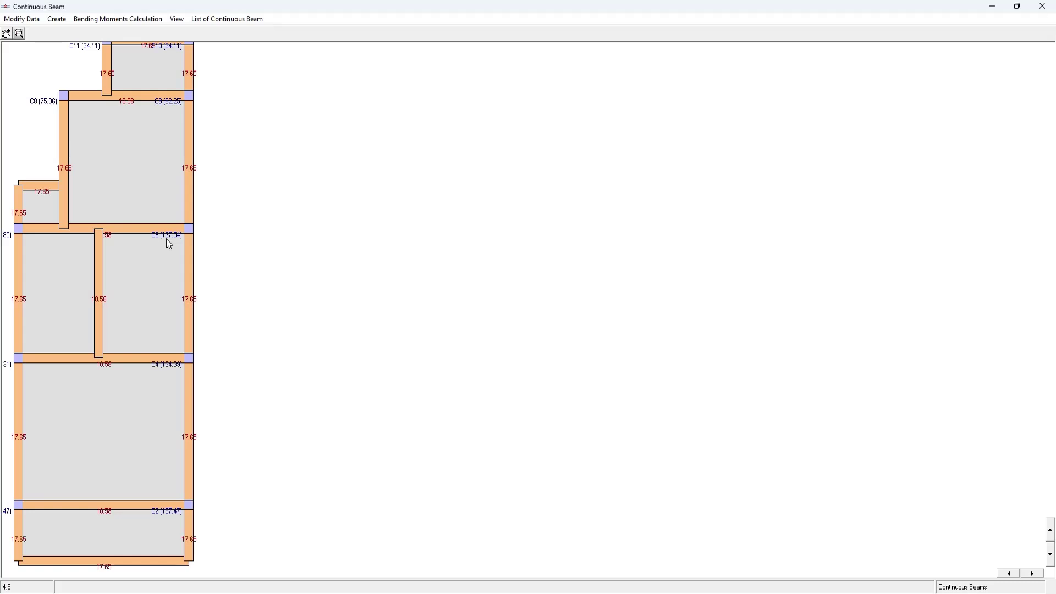
click(7, 34)
drag(96, 284, 167, 283)
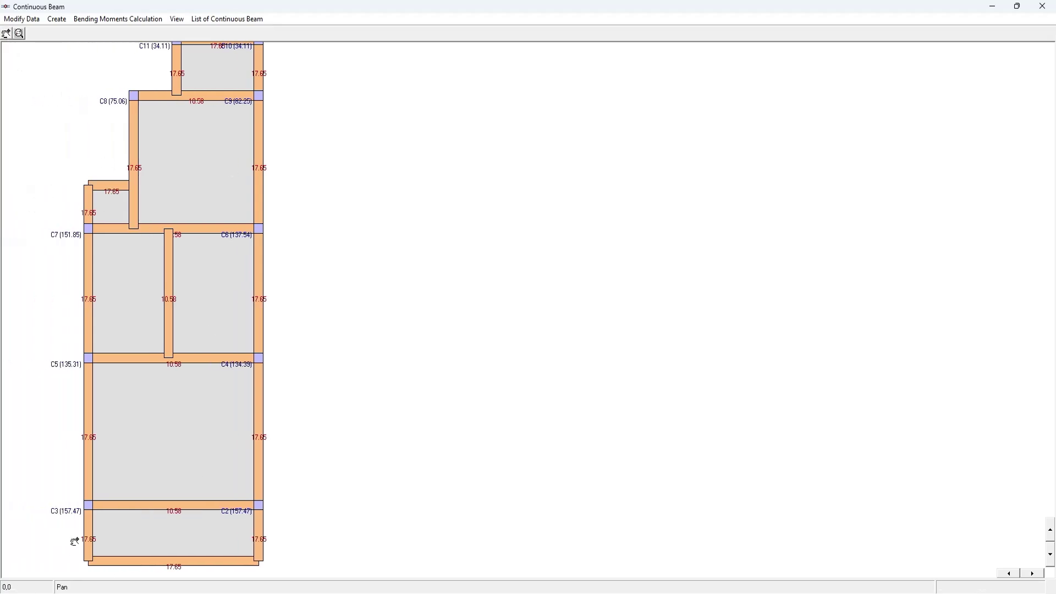
click(1043, 6)
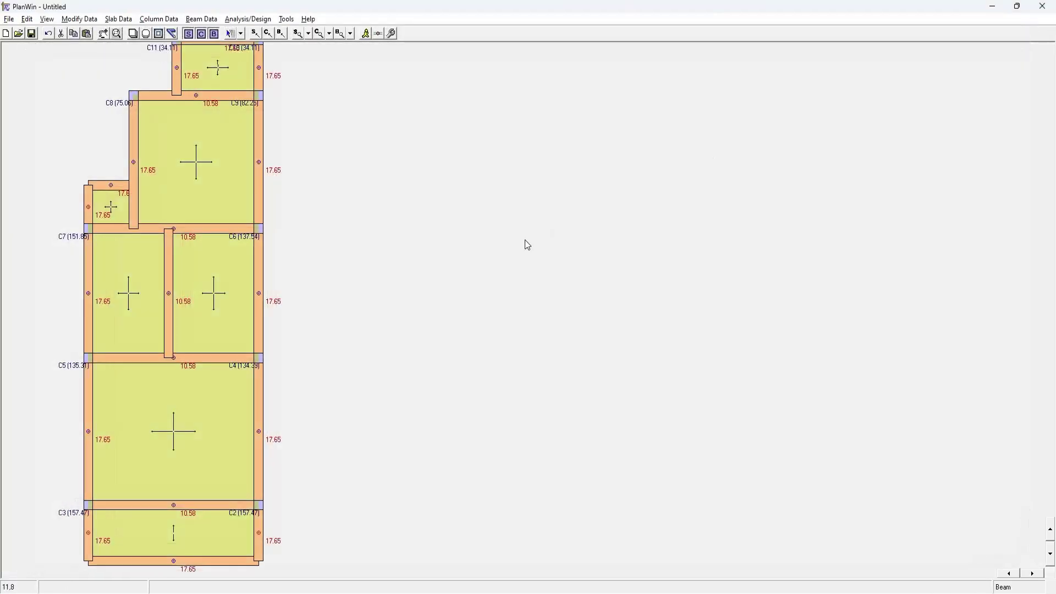
click(366, 34)
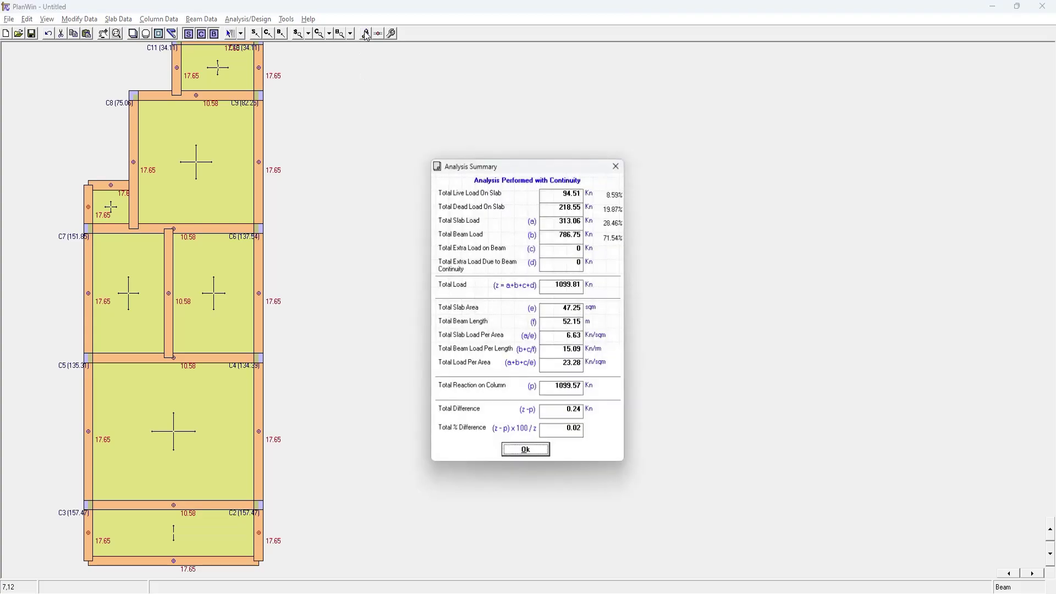
click(526, 451)
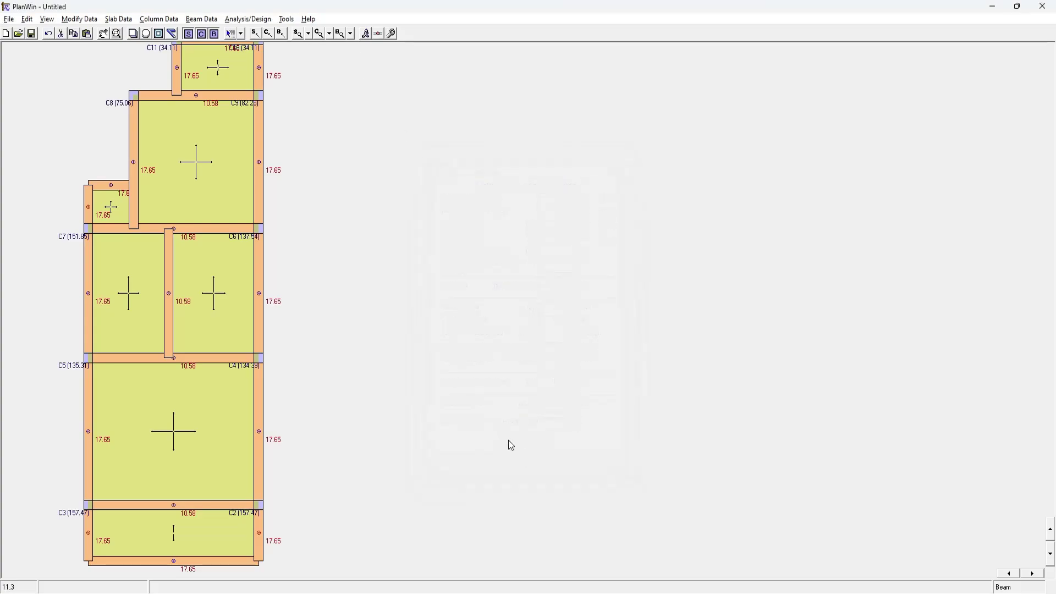
Save the plan in the Planwin Tutorial folder as "gf slab level"
click(31, 34)
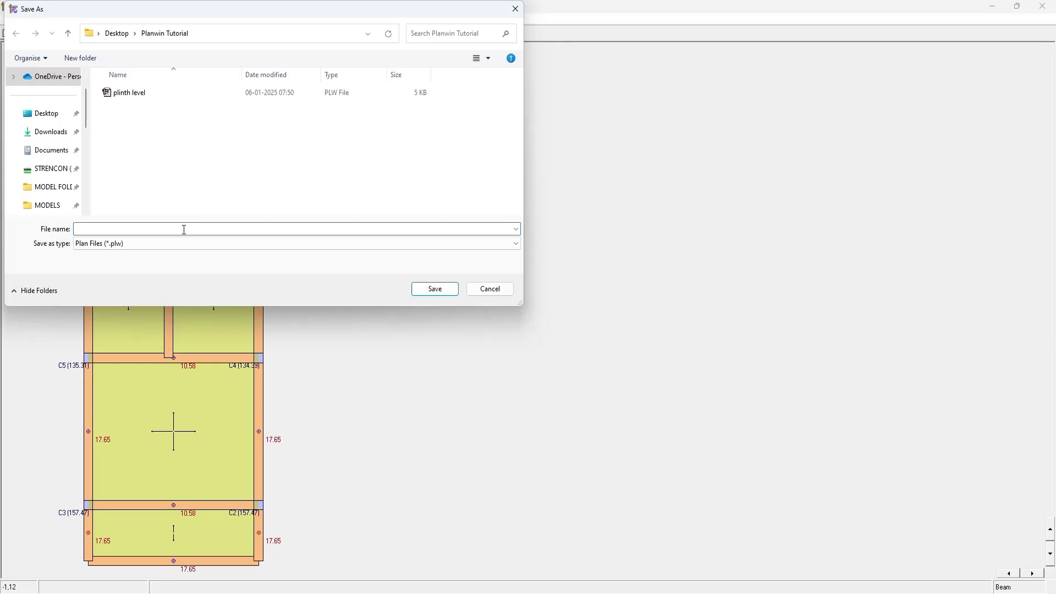
text(gf slab le)
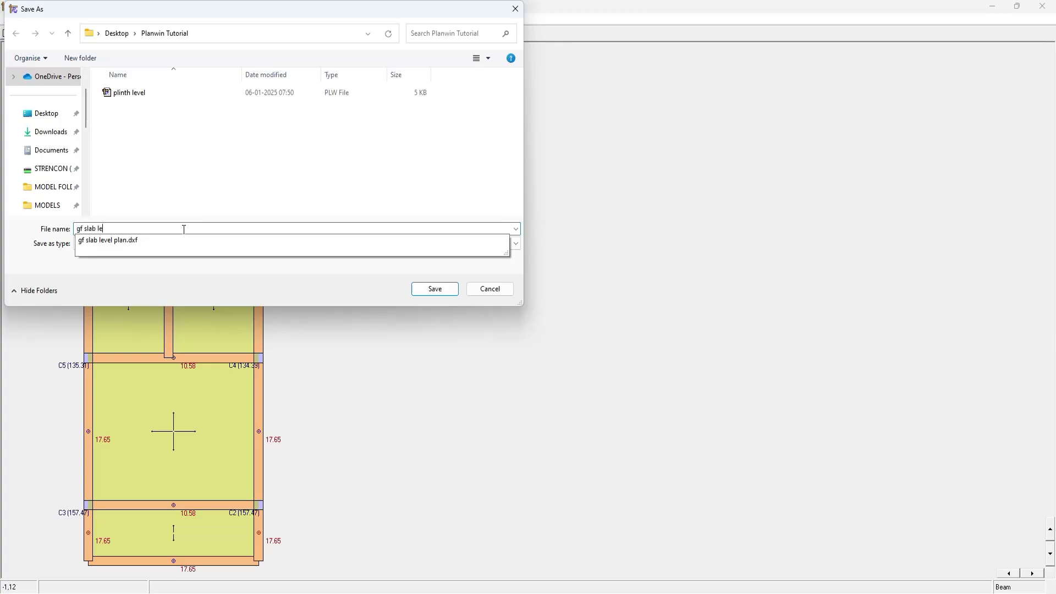
text(el)
key(BackSpace)
text(vel)
key(Return)
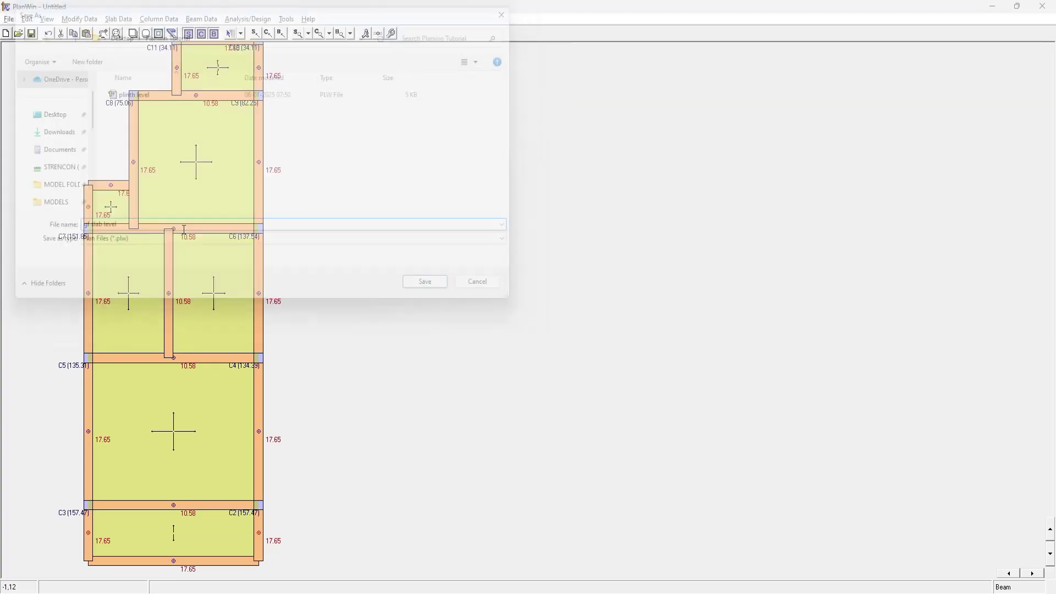
Switch to GstarCAD to examine the floor plans in the For Centerline drawing, and return to PlanWin
key(alt+Tab)
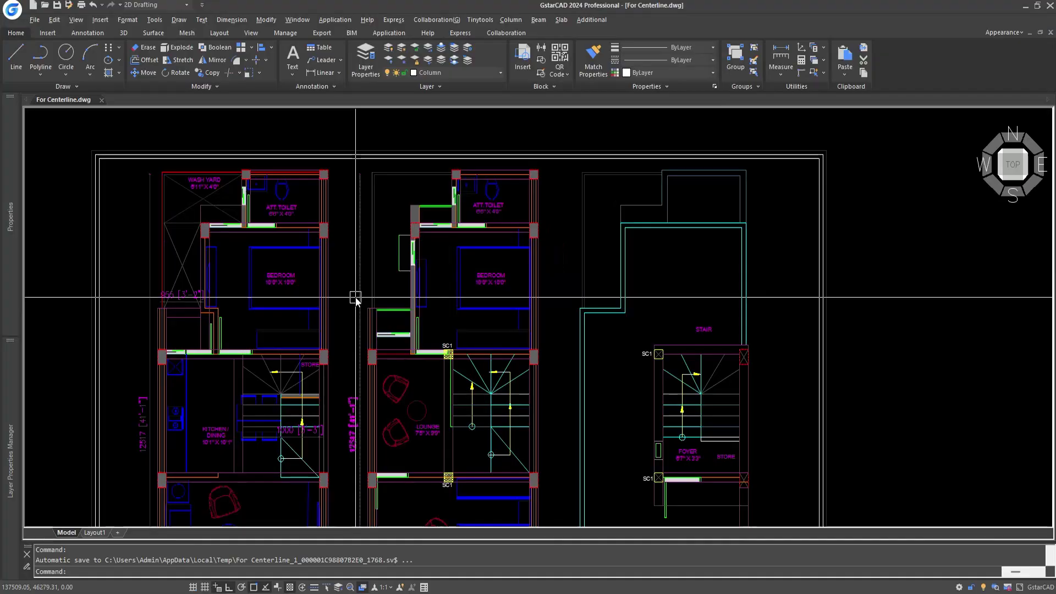
scroll(439, 365, down, 5)
scroll(555, 311, up, 5)
scroll(555, 311, up, 2)
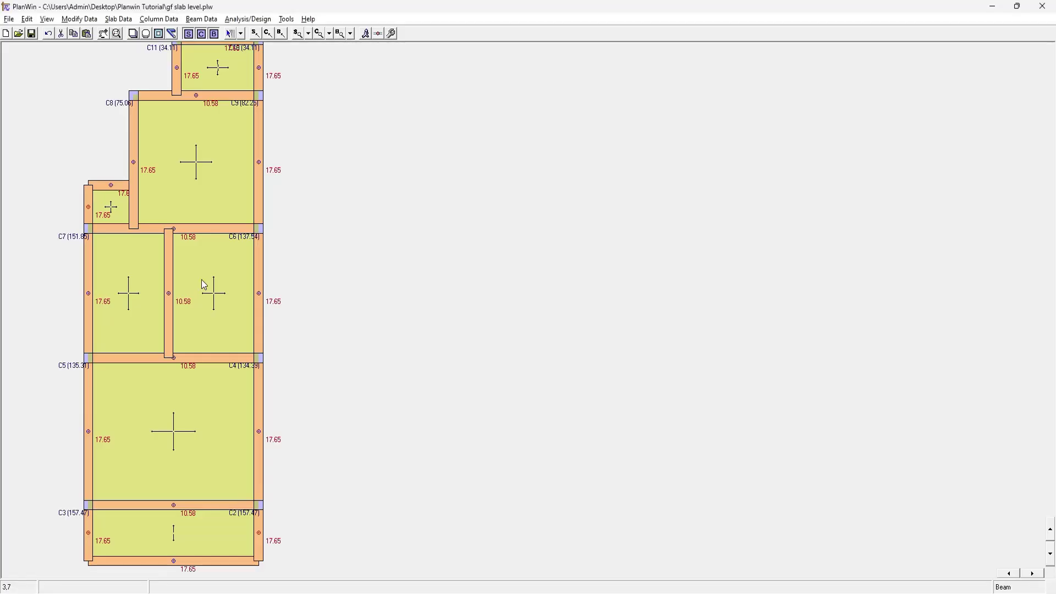
key(alt+Tab)
Save a copy of the plan in the Planwin Tutorial folder as "ff slab level"
click(9, 18)
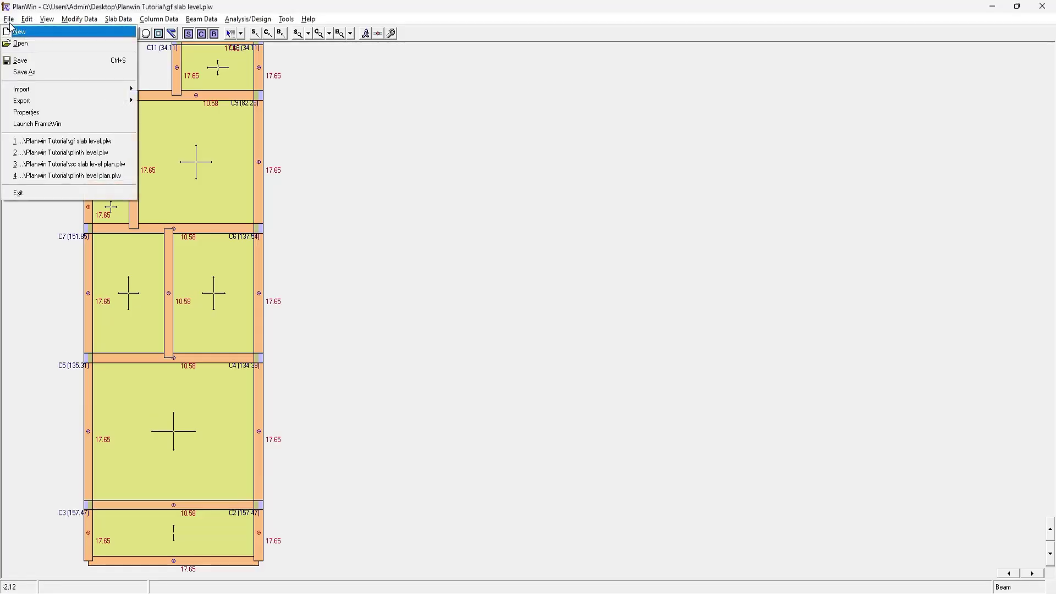
click(33, 72)
click(248, 230)
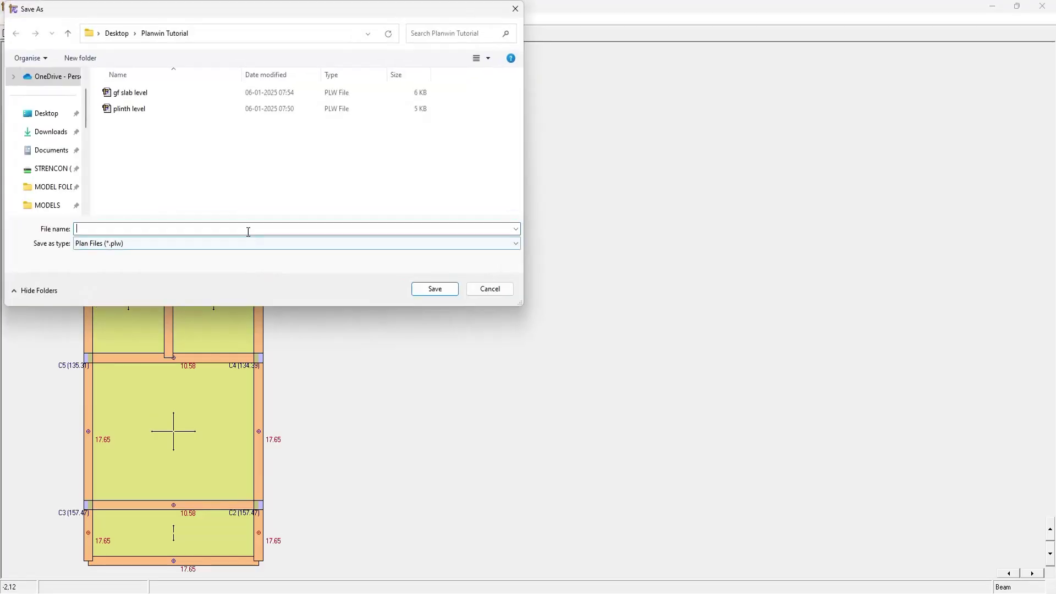
text(ff slab level)
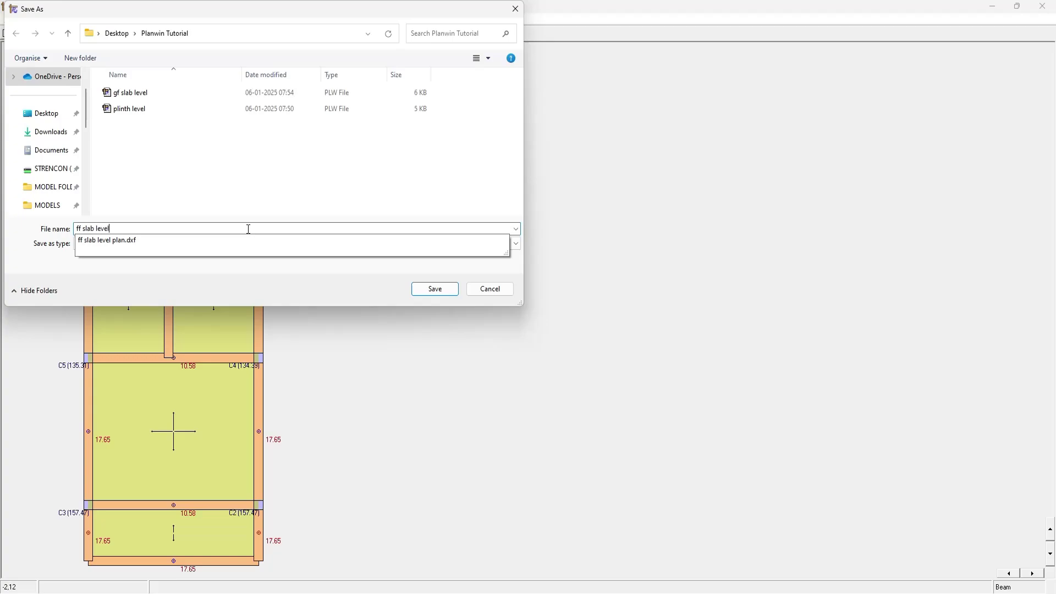
key(Return)
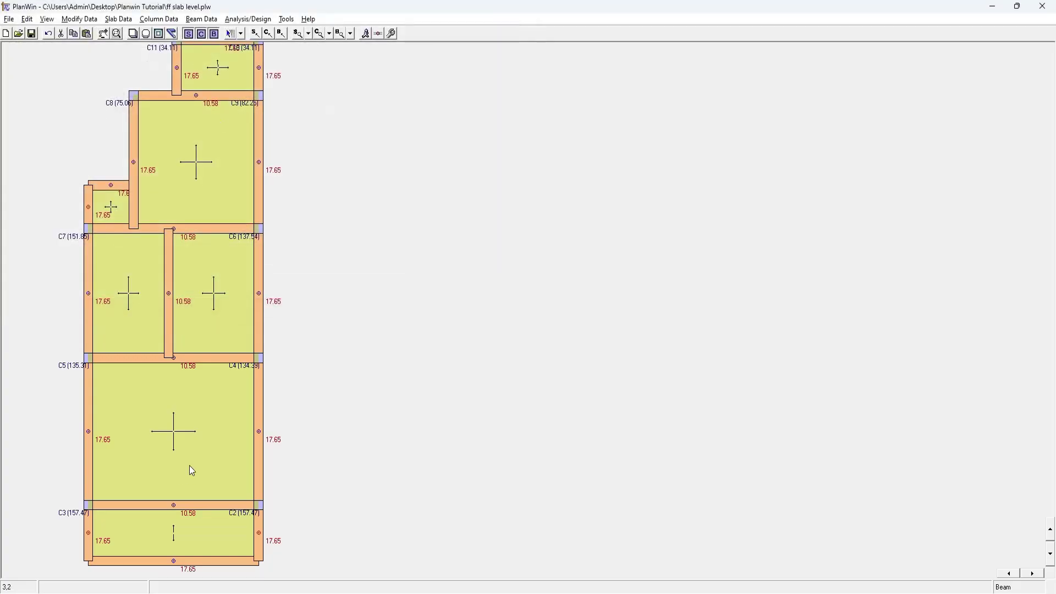
Copy the overhanging beam at column C2 and paste it at a distance of -1.733 m from the overhang's outer corner
right_click(257, 542)
click(283, 347)
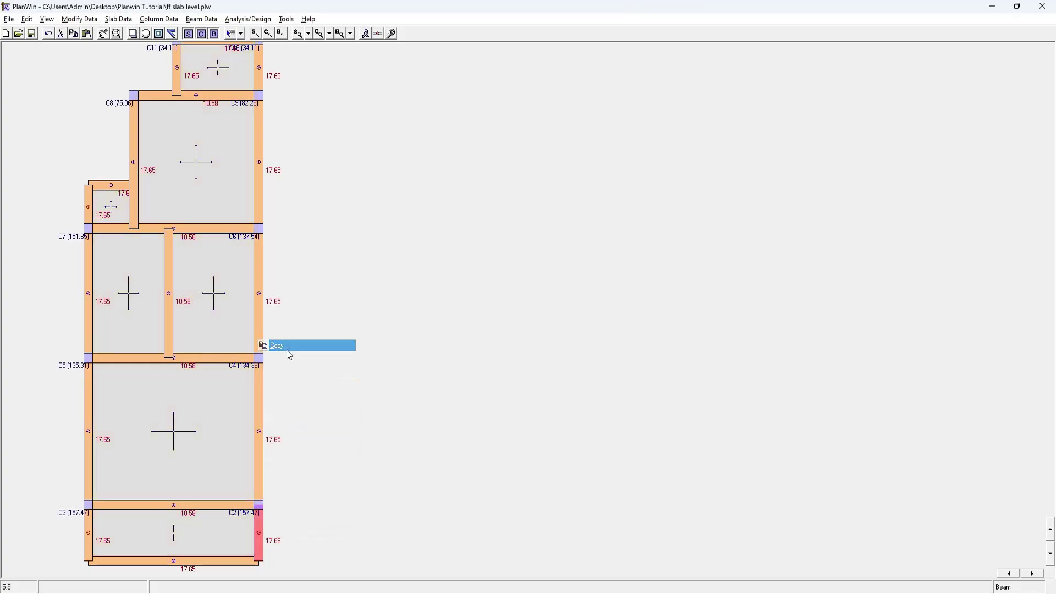
right_click(260, 535)
click(291, 354)
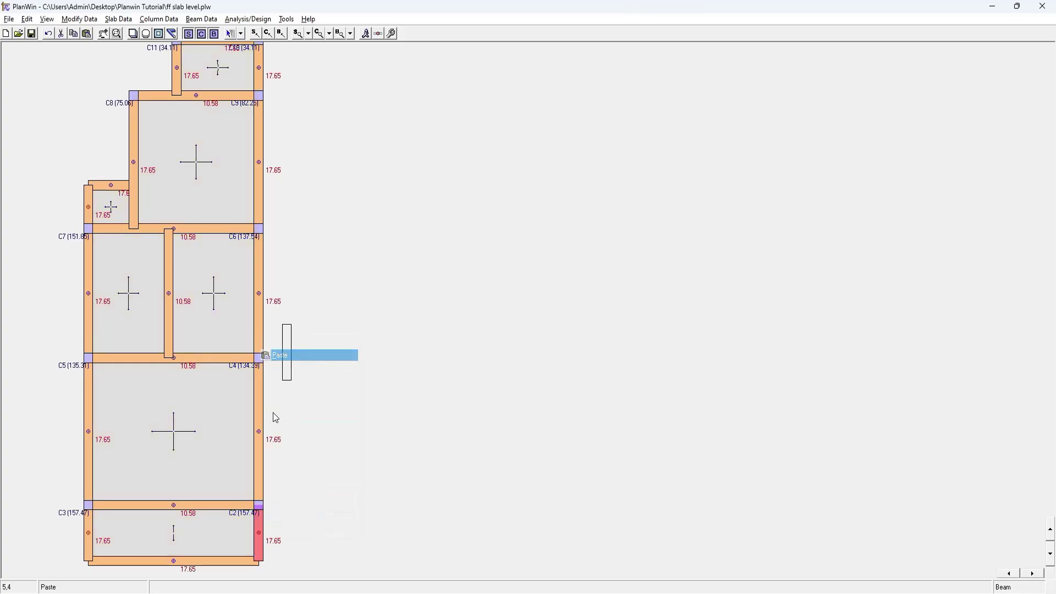
click(214, 557)
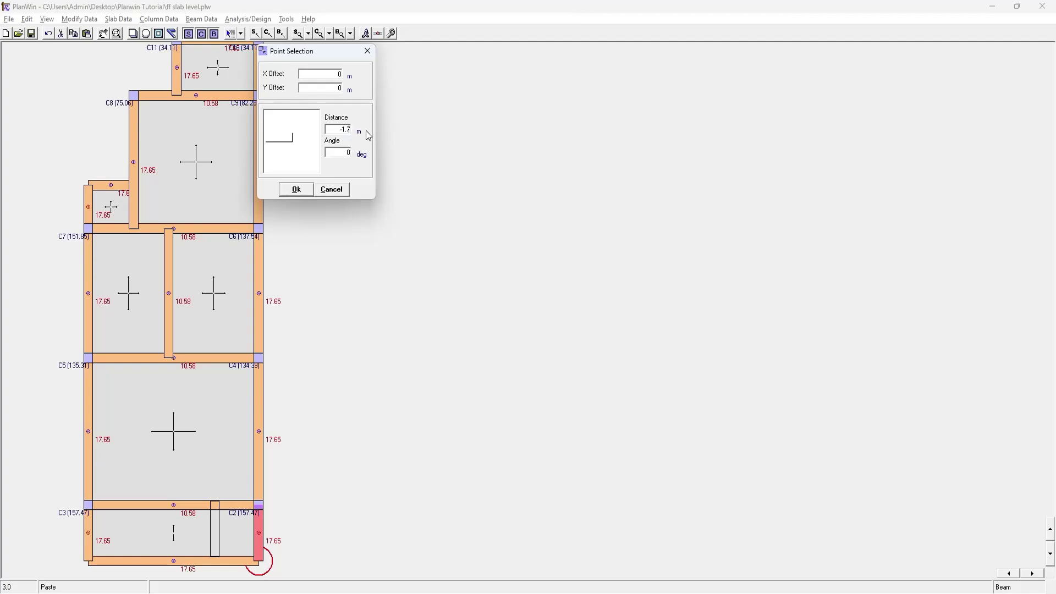
click(292, 192)
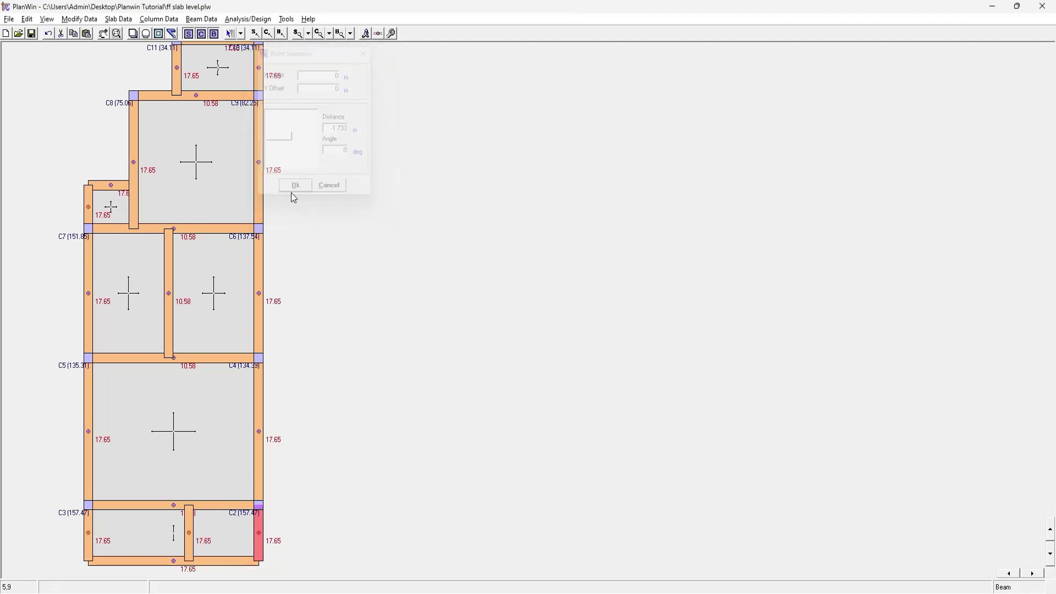
Check the floor plan in GstarCAD, and set the pasted overhang beam's UDL to self weight only, without wall and plaster loads
right_click(187, 542)
click(212, 535)
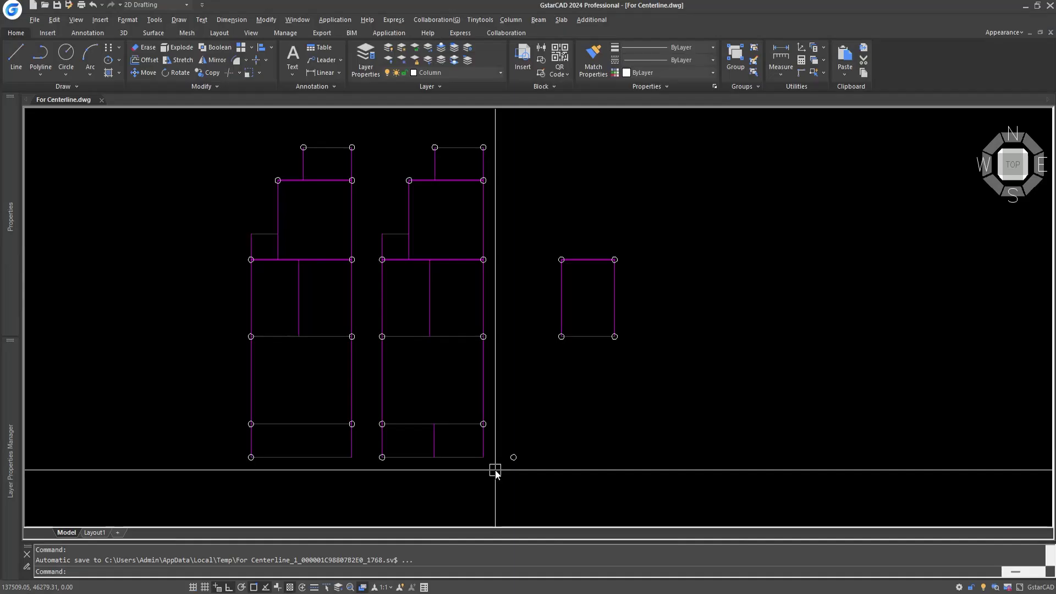
middle_drag(520, 487, 506, 388)
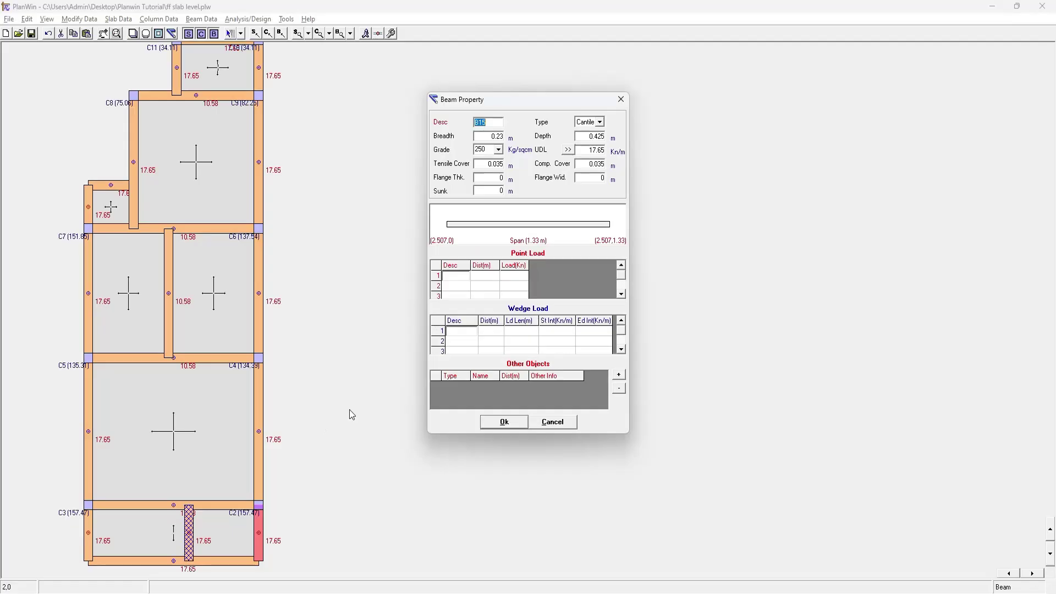
click(567, 150)
click(88, 321)
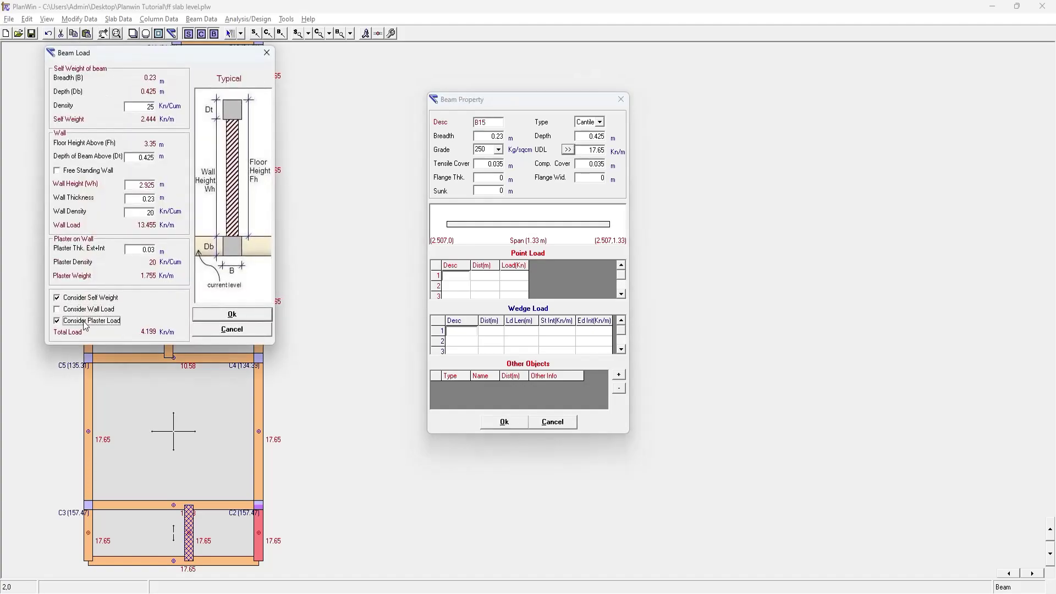
click(87, 323)
click(232, 314)
click(504, 423)
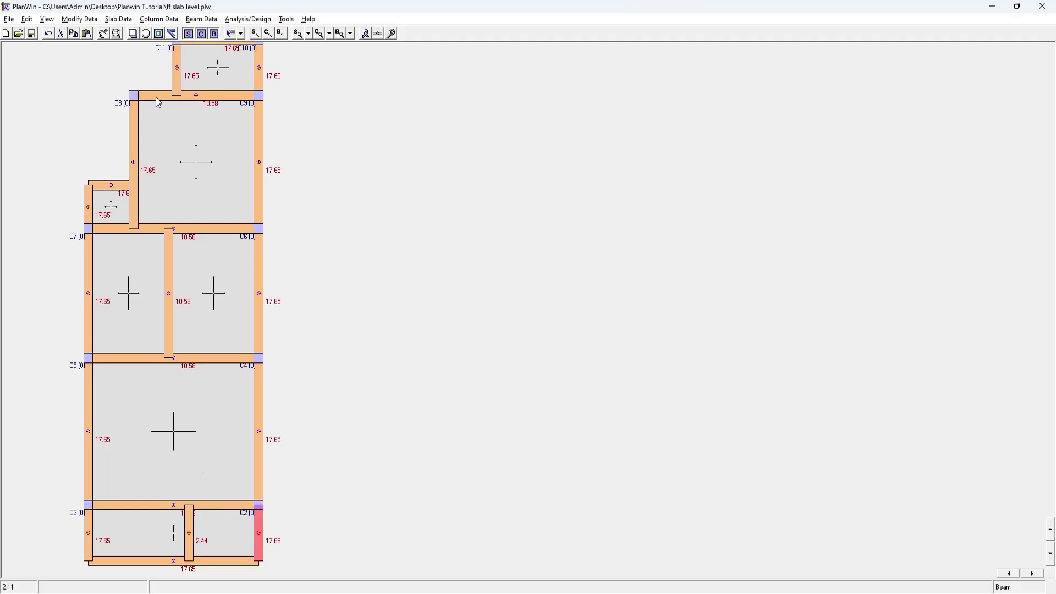
Set the UDL of cross beams C3–C2, C5–C4, C7–C6 and C8–C9 to self weight only, excluding wall and plaster loads
click(201, 19)
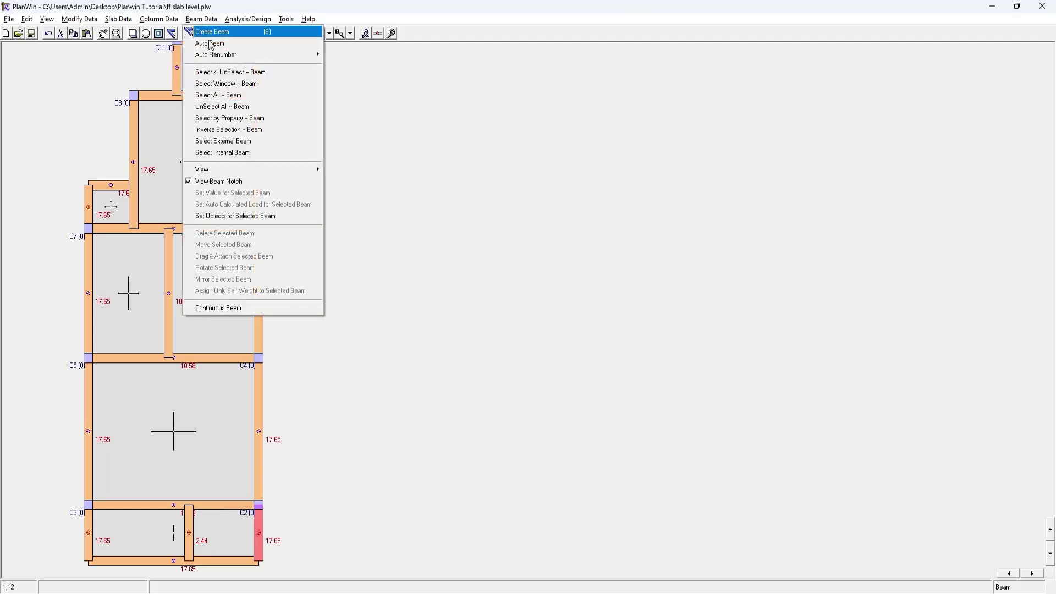
click(230, 71)
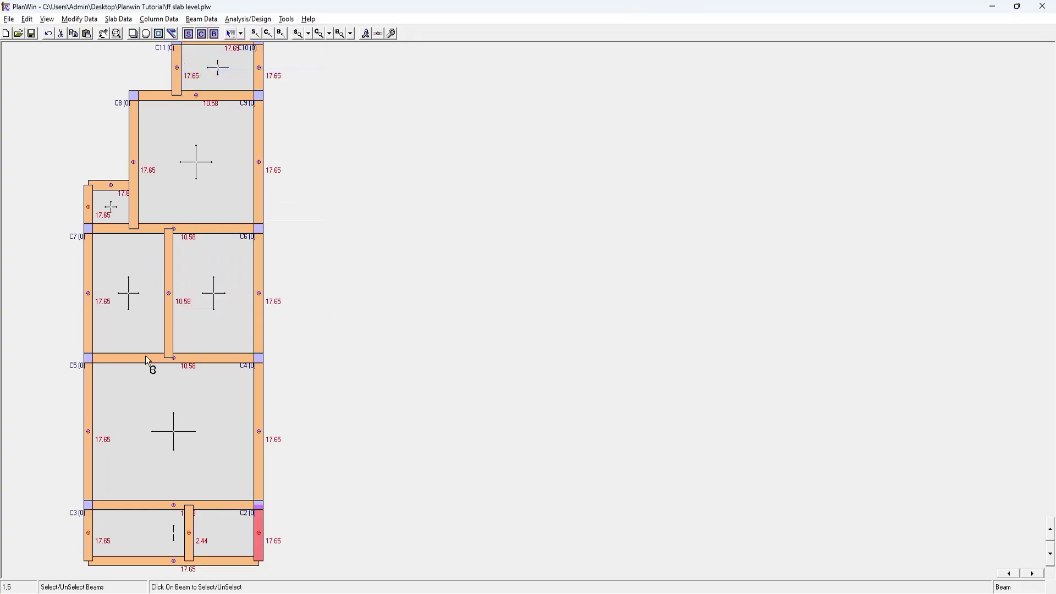
click(173, 505)
click(125, 358)
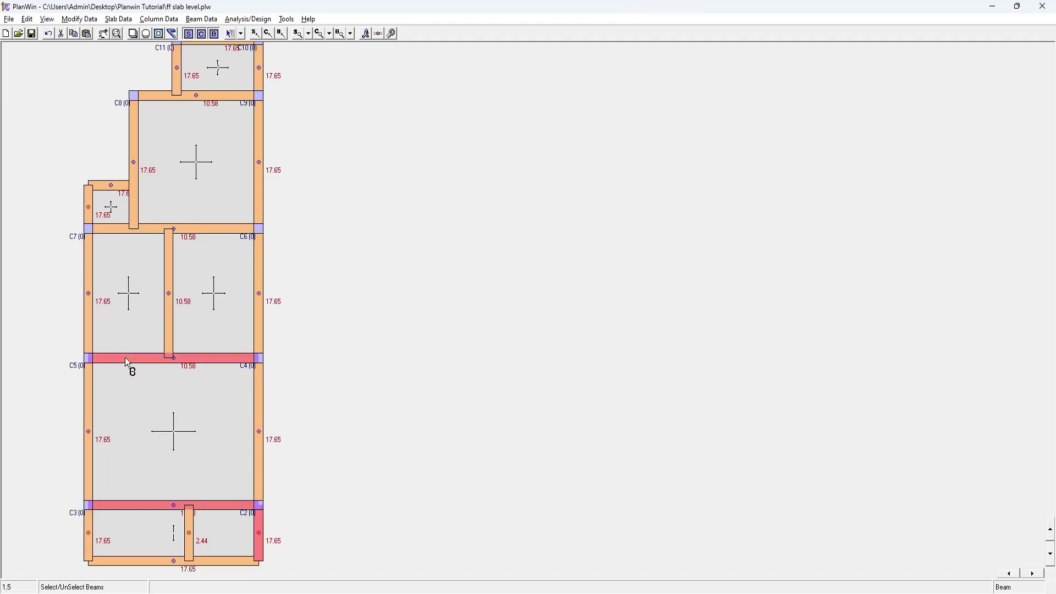
click(152, 229)
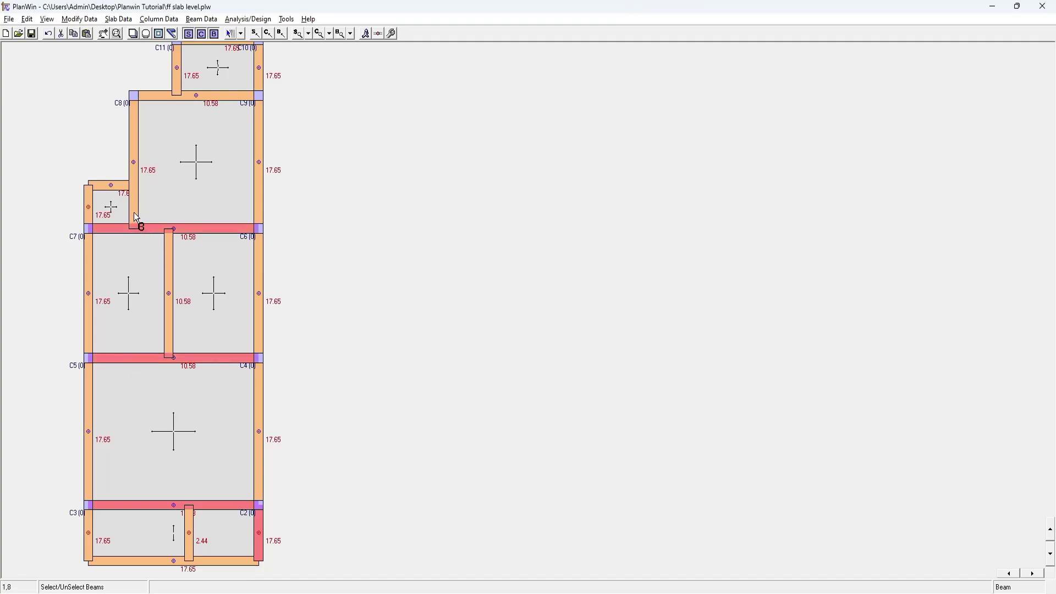
click(221, 97)
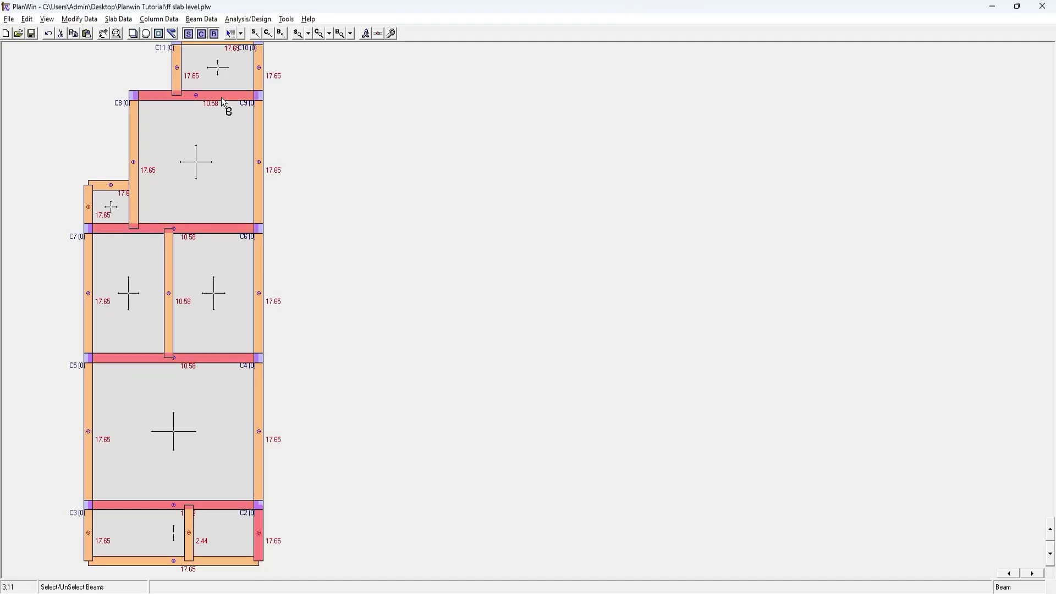
click(281, 34)
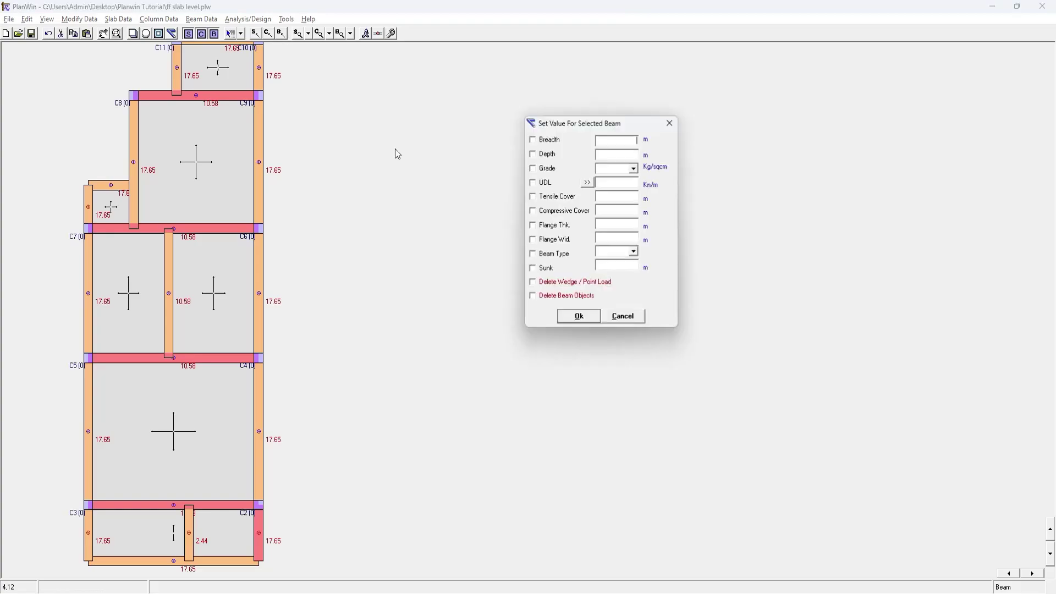
click(591, 183)
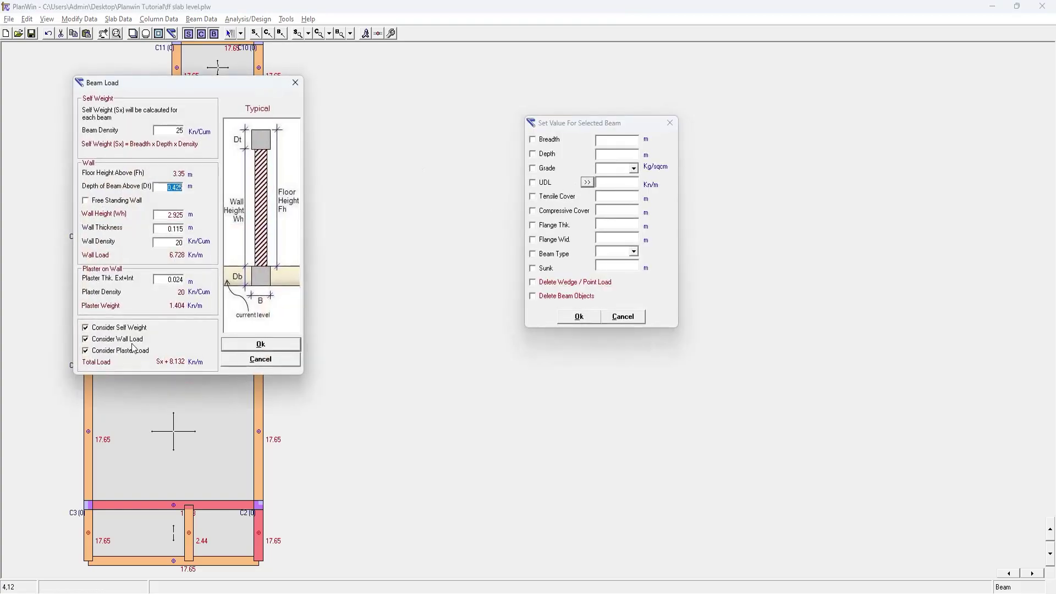
click(131, 339)
click(135, 351)
click(236, 342)
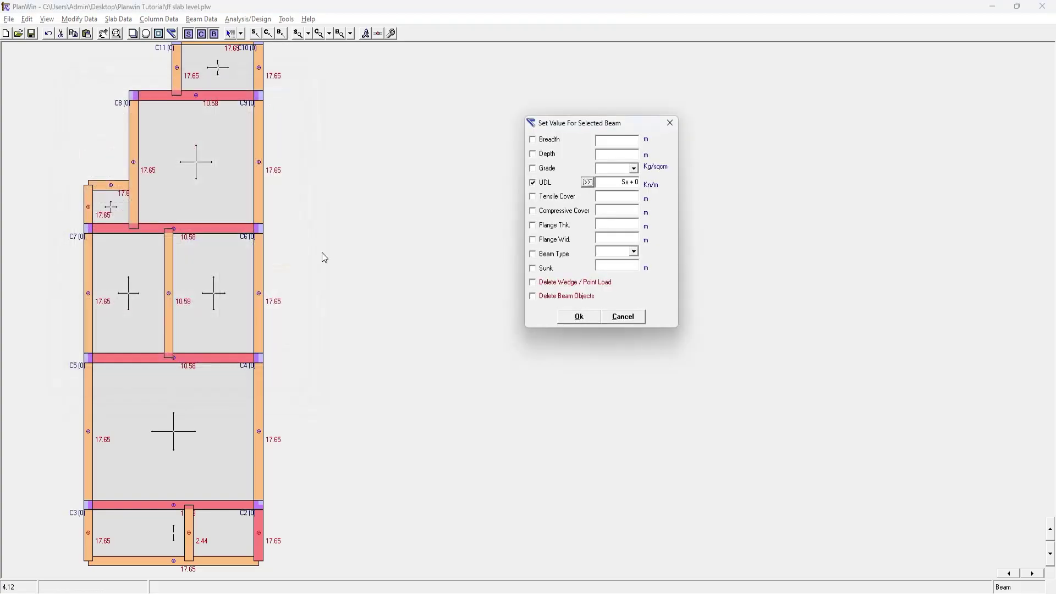
click(588, 316)
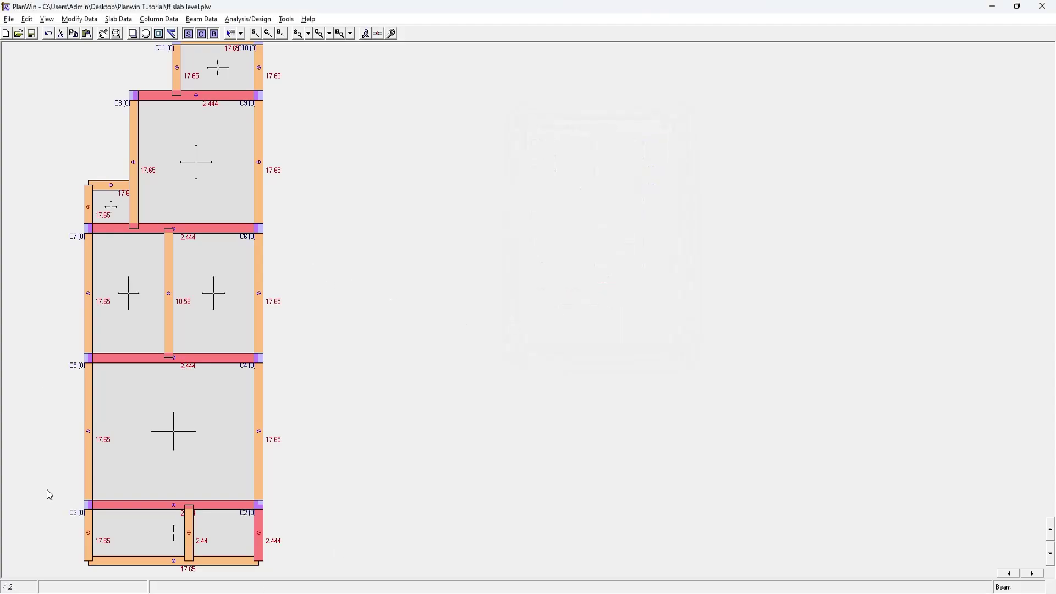
Set the floor type to Roof in the design parameters
click(247, 20)
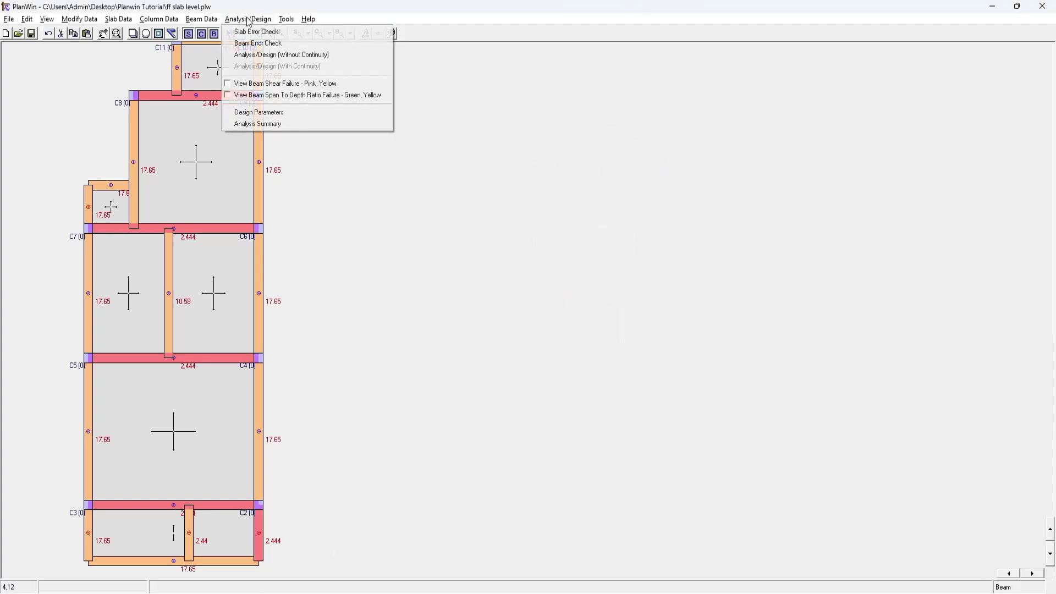
click(268, 111)
click(638, 198)
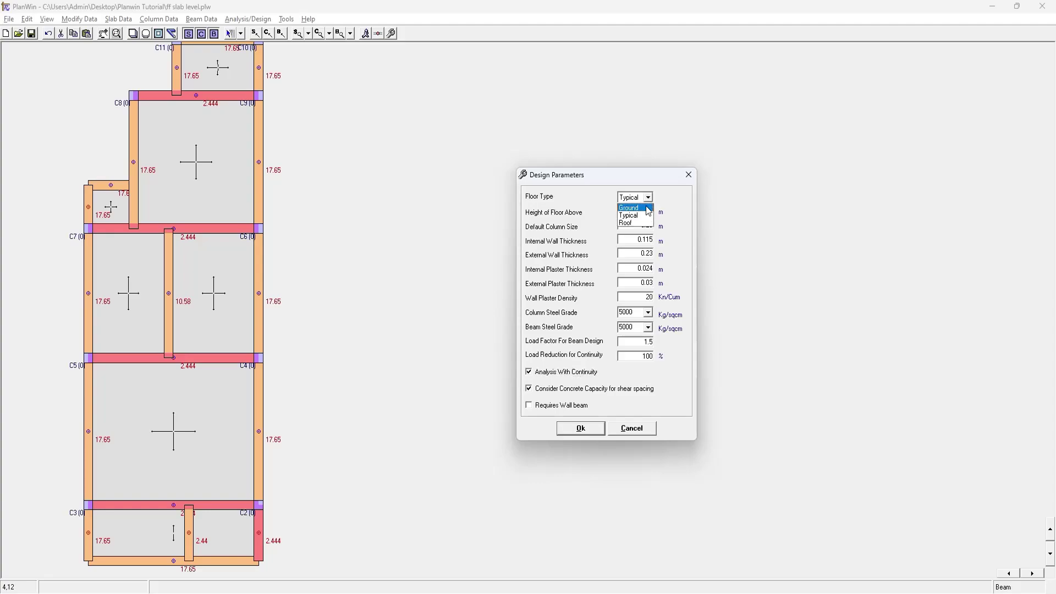
click(641, 213)
click(641, 213)
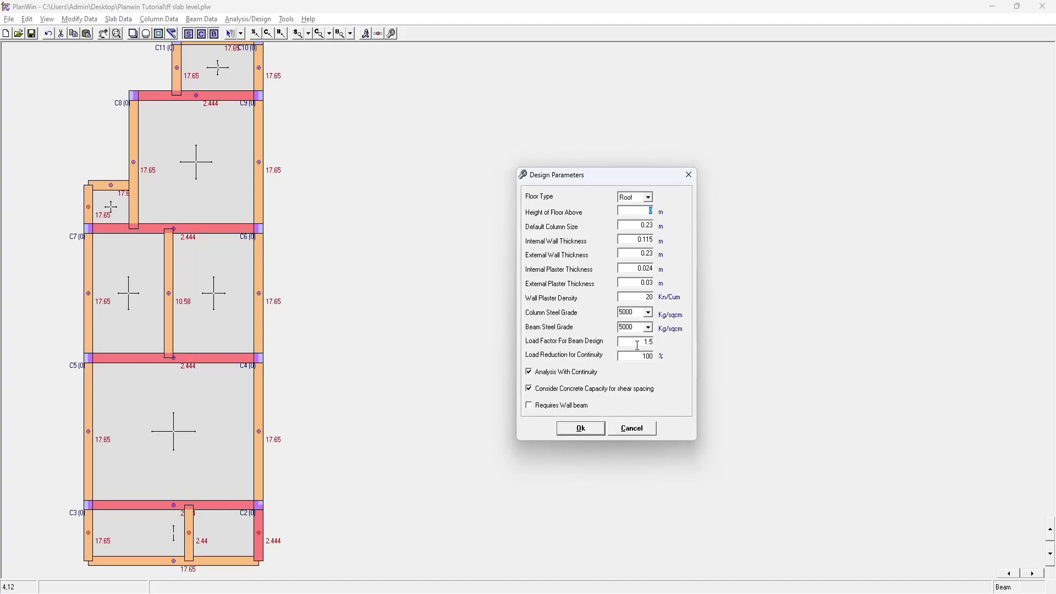
click(586, 432)
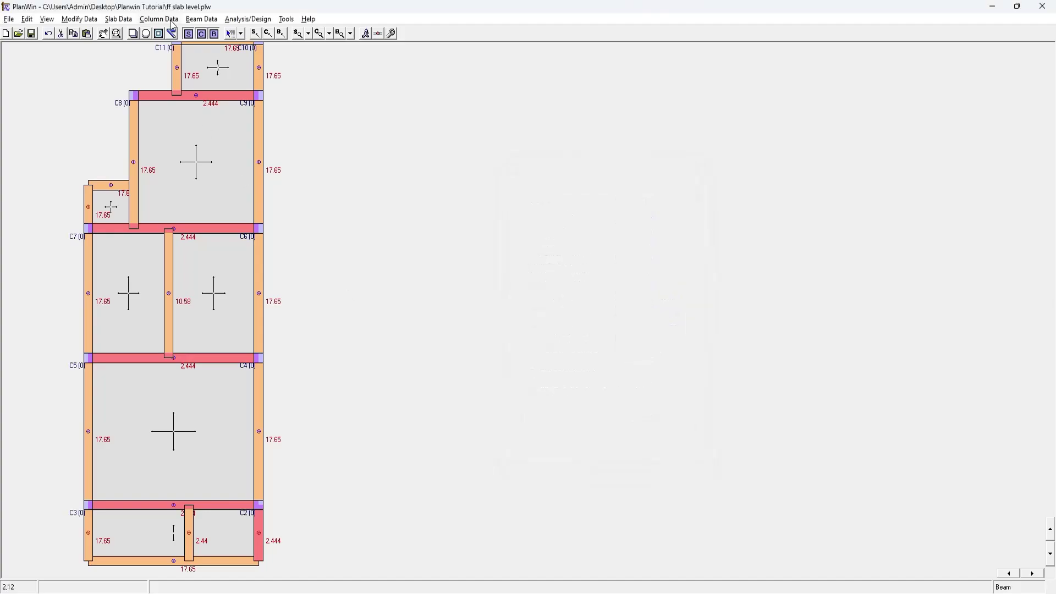
Clear the beam selection and set the UDL of all external beams using self weight, plaster and a 1 m high wall
click(201, 18)
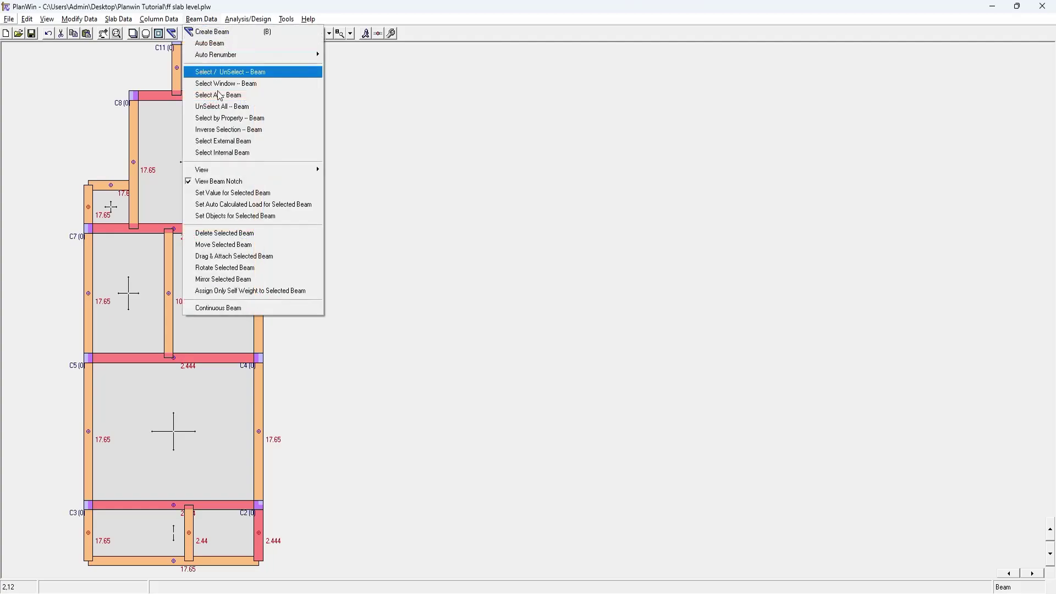
click(226, 107)
click(214, 20)
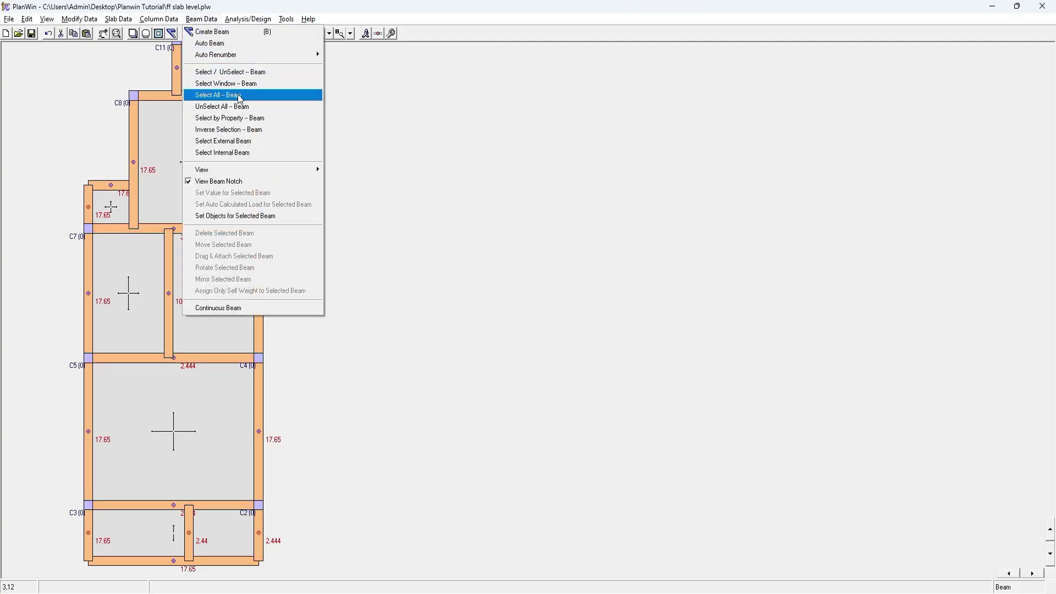
click(248, 144)
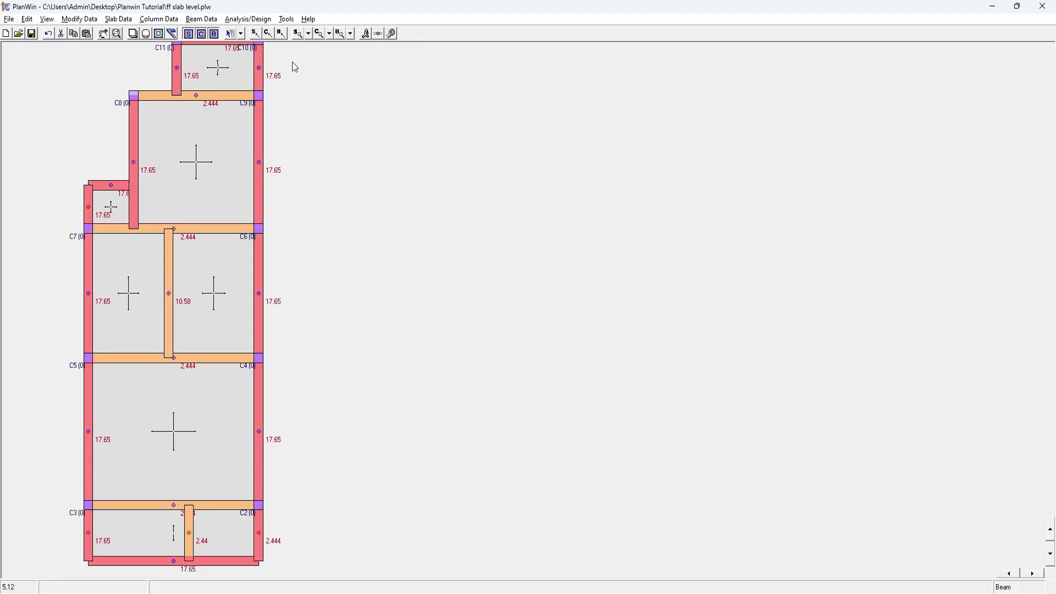
click(283, 34)
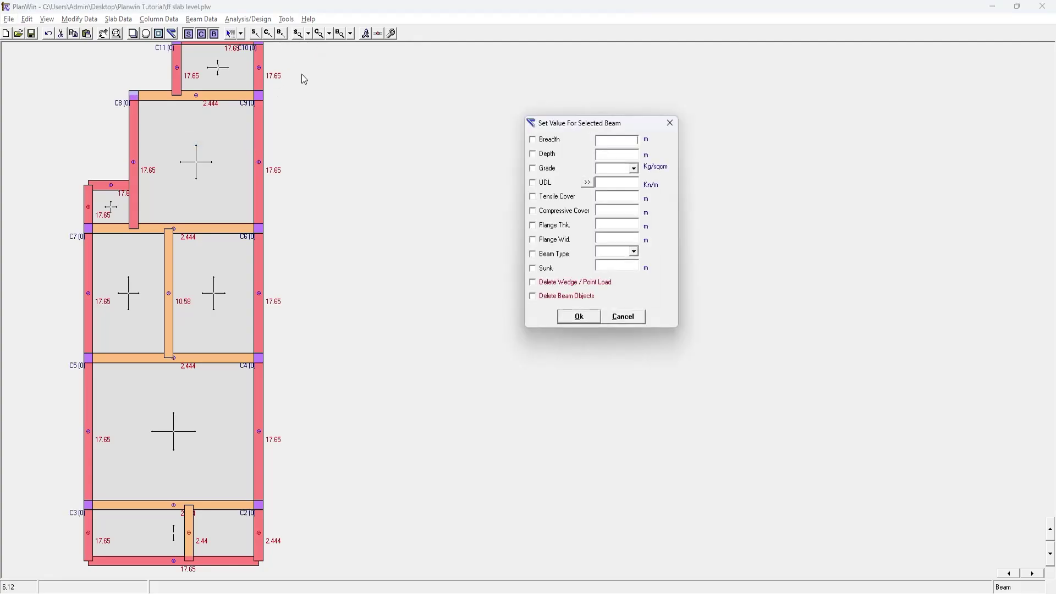
click(588, 183)
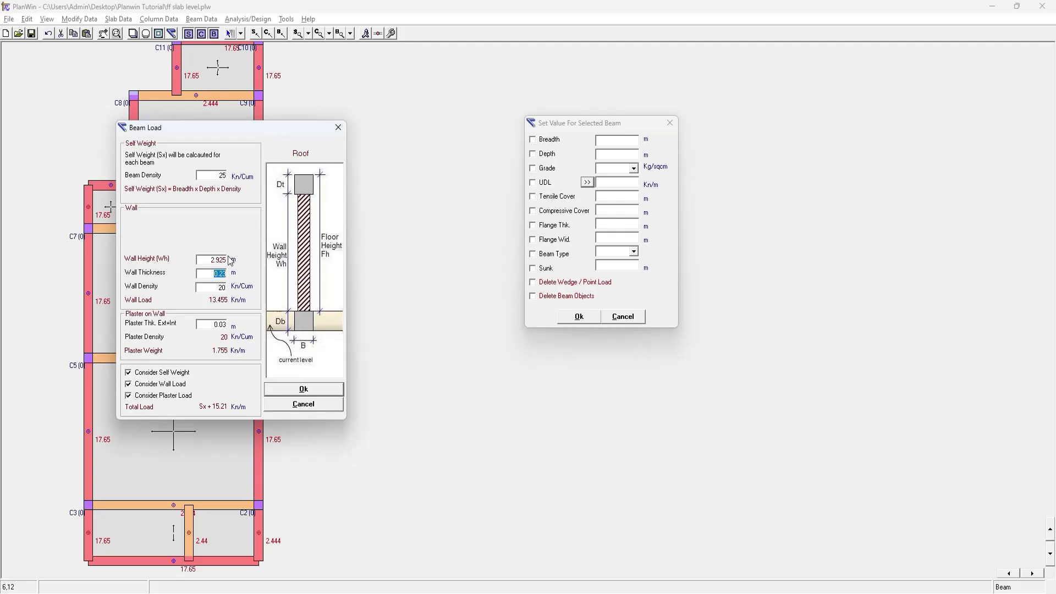
key(shift+Tab)
text(1)
key(Tab)
key(Tab)
key(Tab)
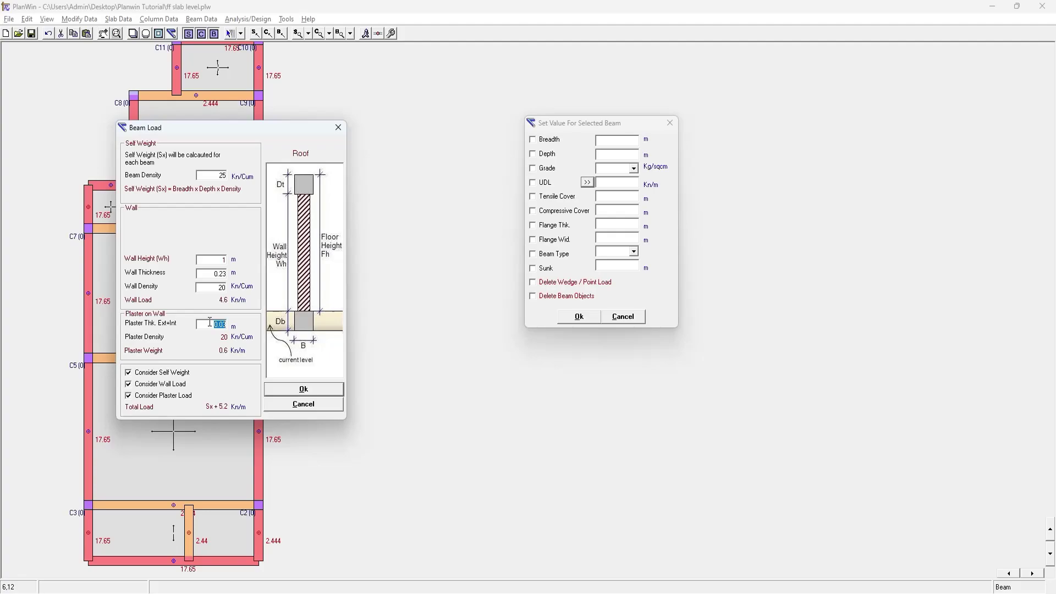
click(287, 391)
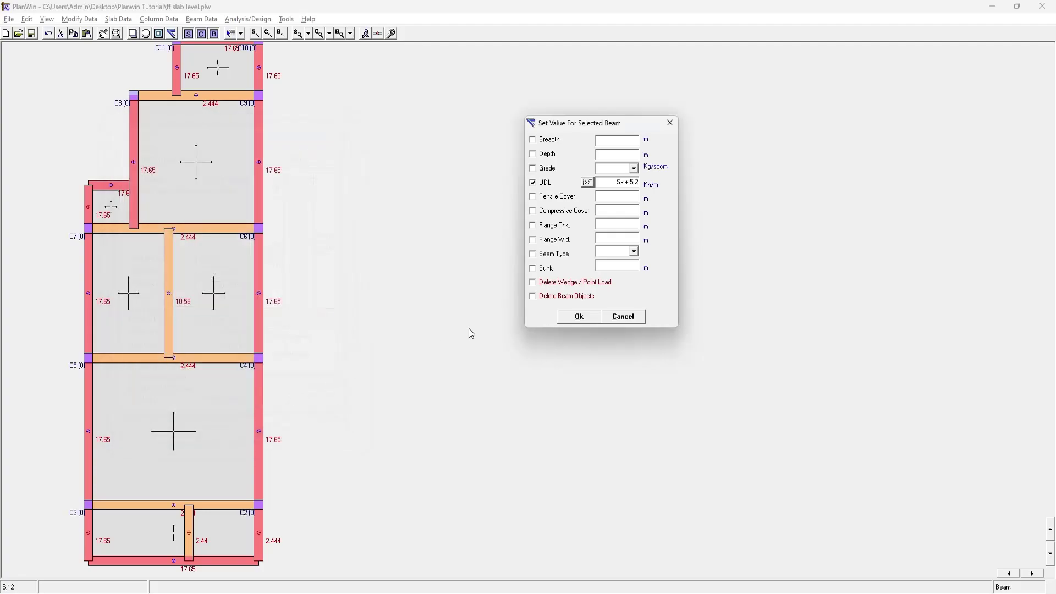
click(579, 316)
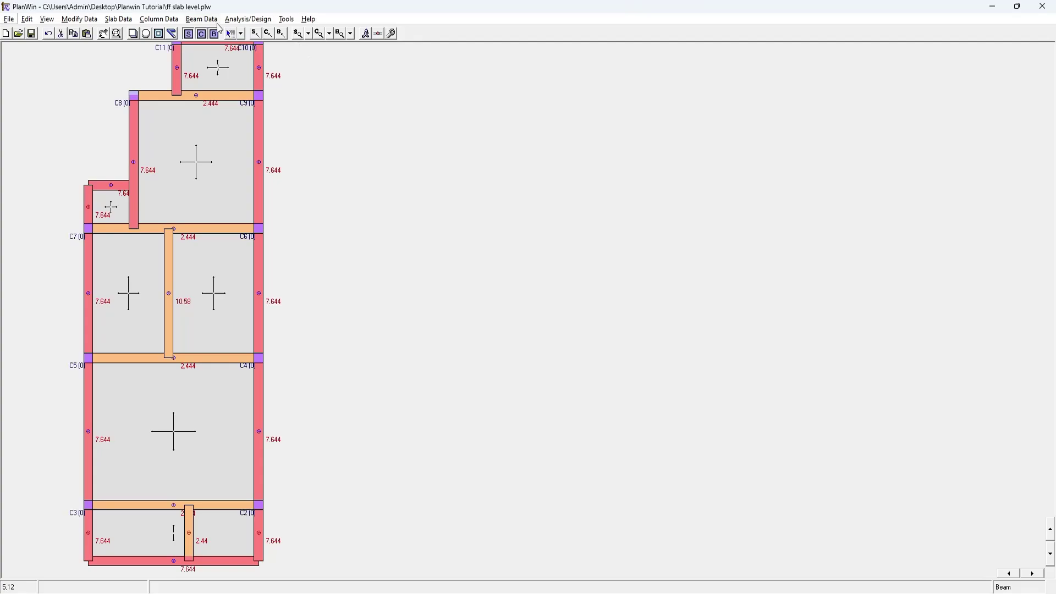
Clear the beam selection and set the UDL of beam C4–C6 and its parallel internal beam using self weight, plaster and a 0.23 m thick wall
click(201, 19)
click(223, 106)
click(201, 20)
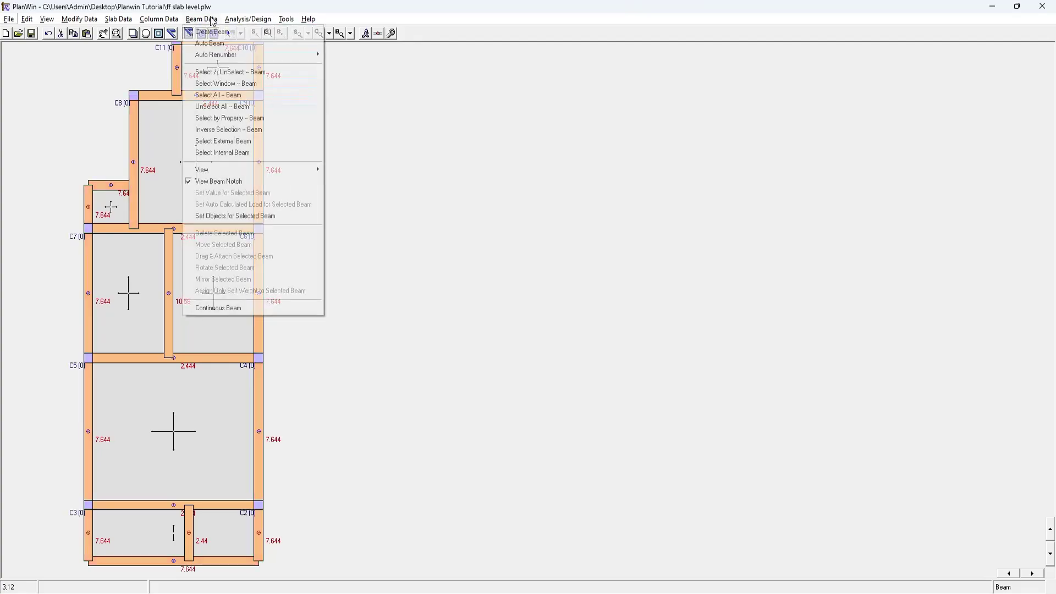
click(222, 74)
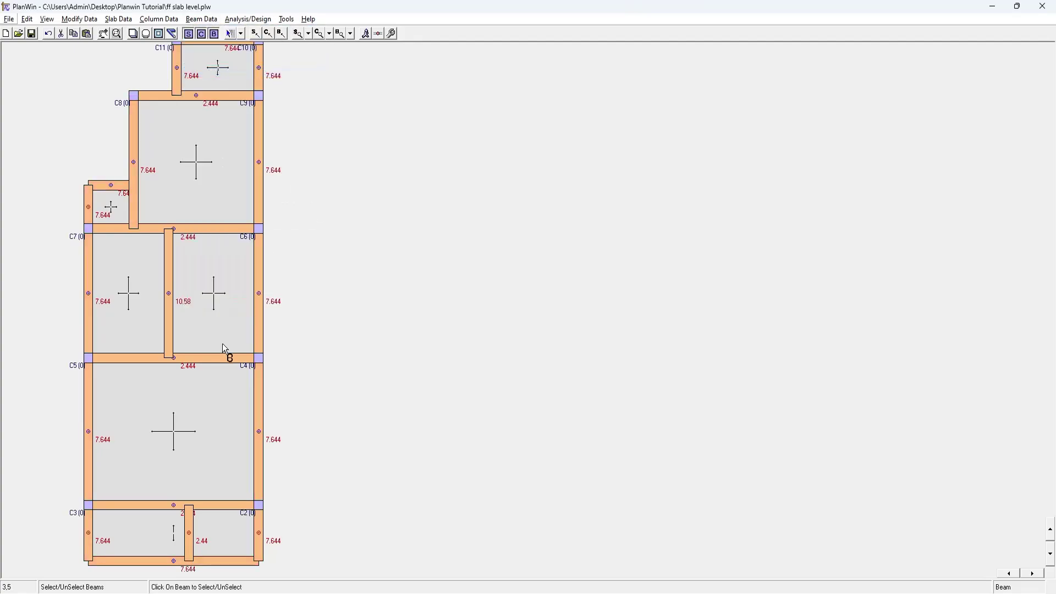
click(263, 300)
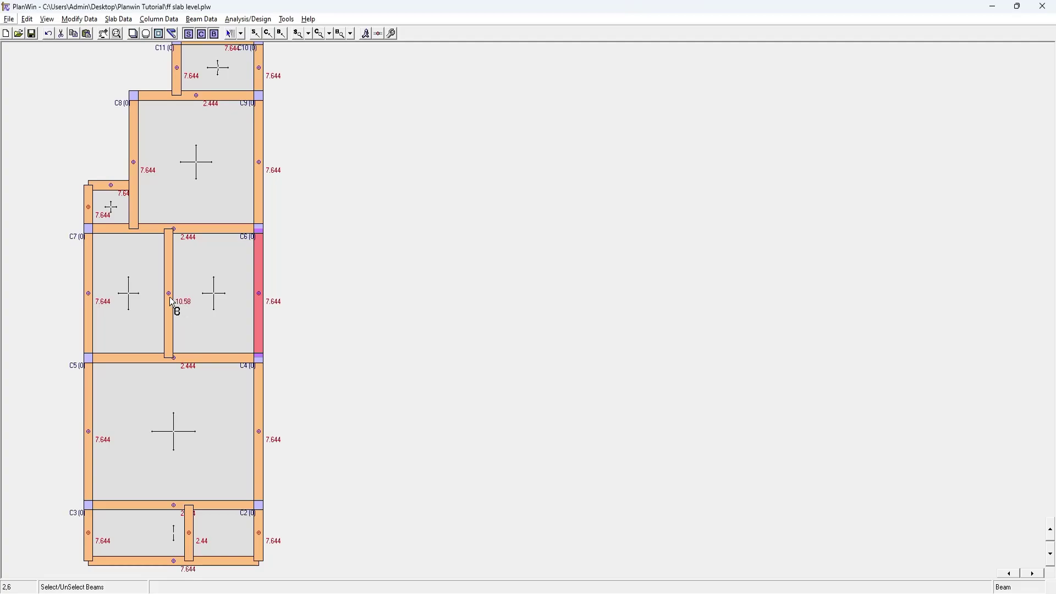
click(170, 300)
click(202, 230)
click(204, 358)
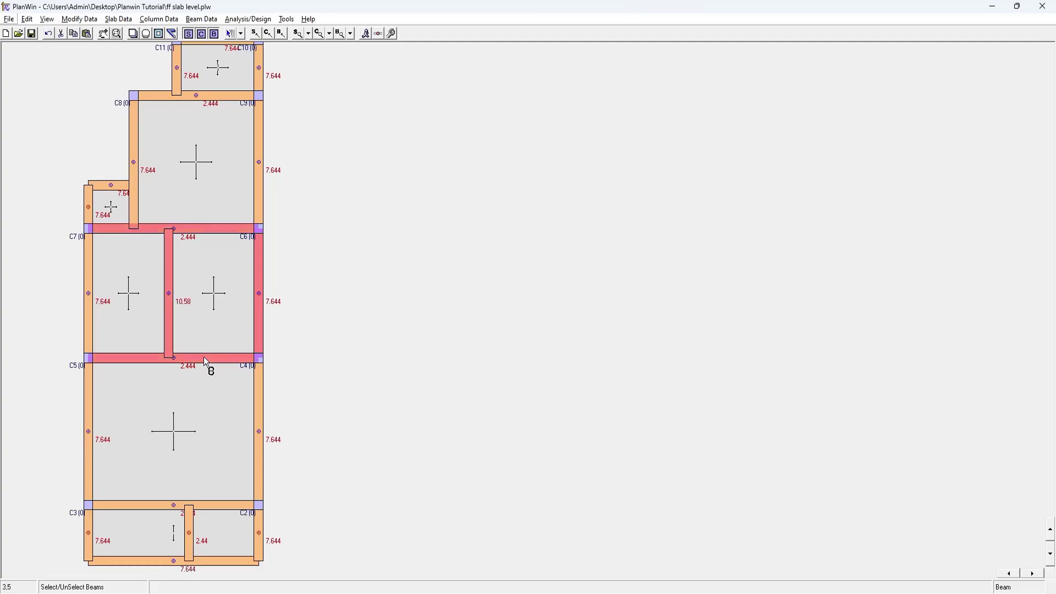
click(205, 358)
click(217, 229)
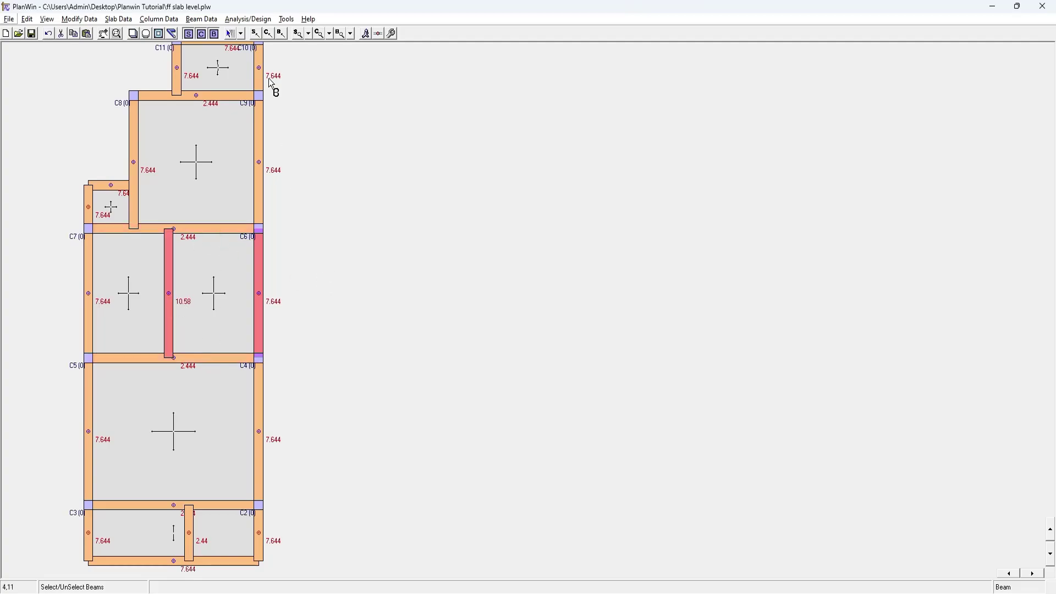
right_click(316, 80)
click(587, 182)
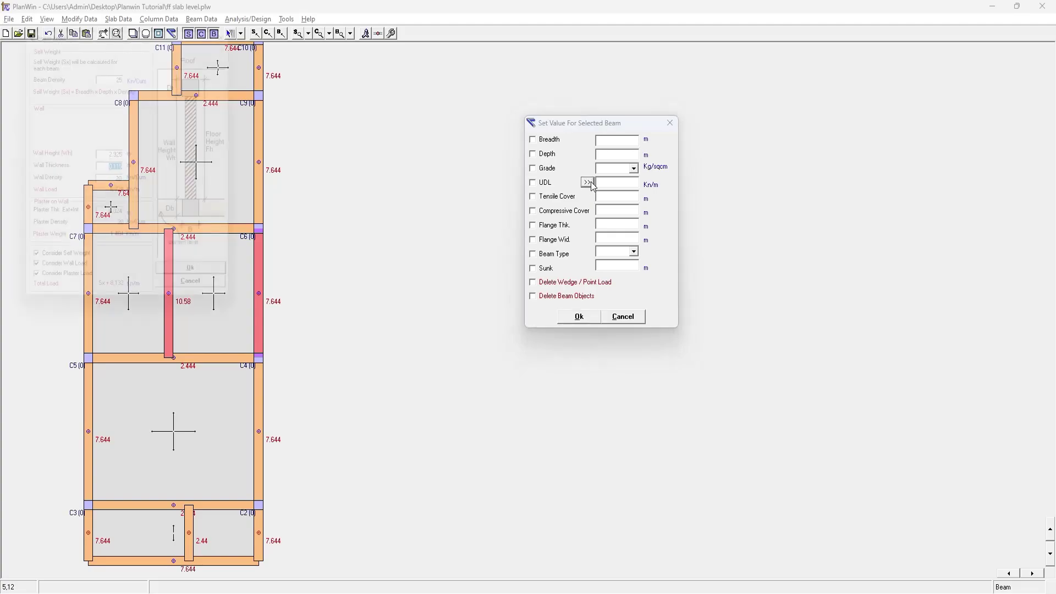
key(shift+Tab)
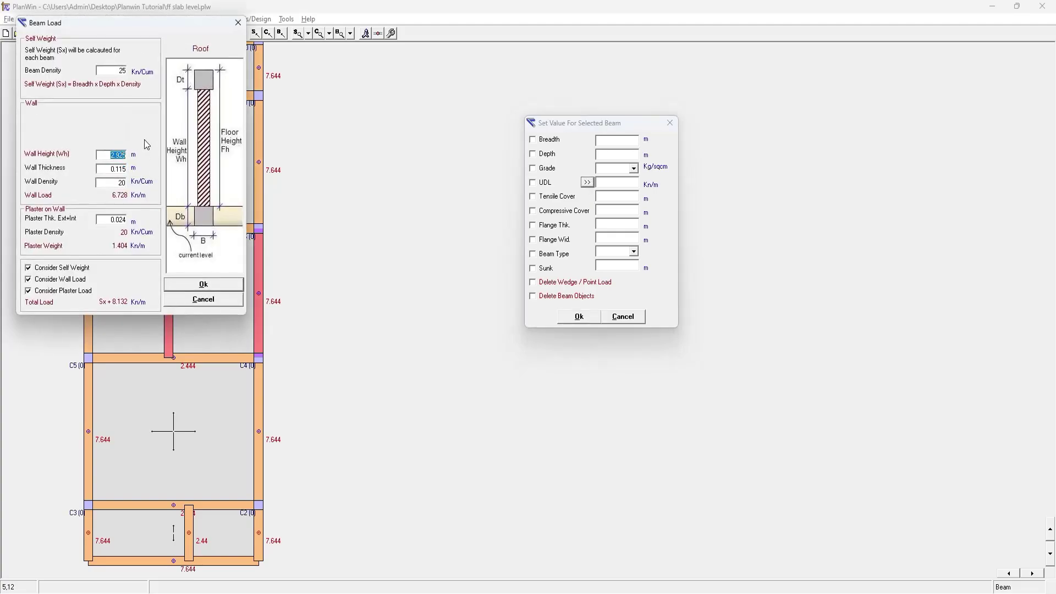
drag(176, 22, 440, 66)
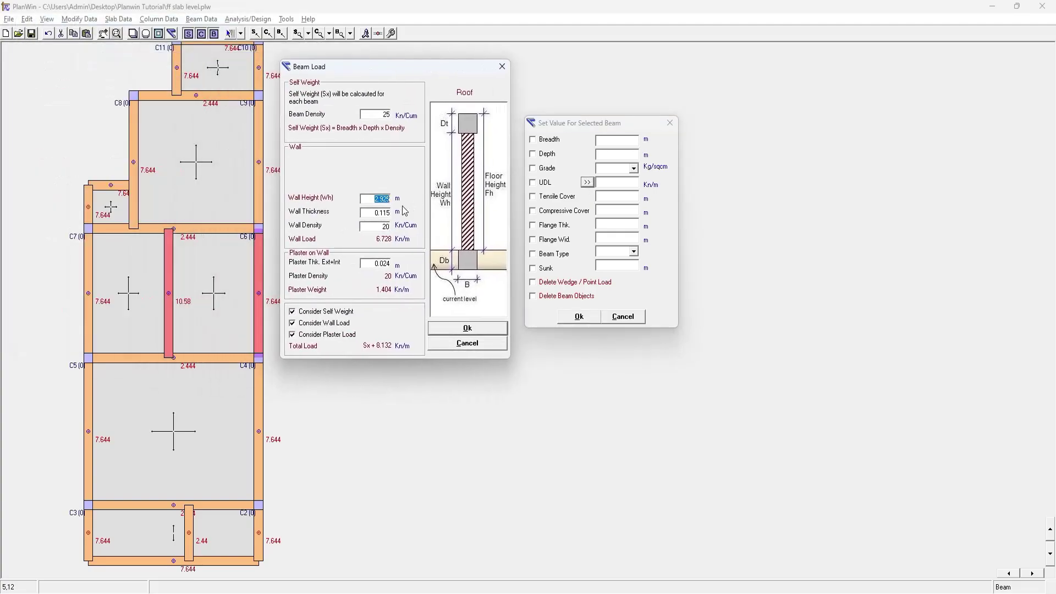
drag(366, 212, 418, 212)
text(0.23)
click(450, 328)
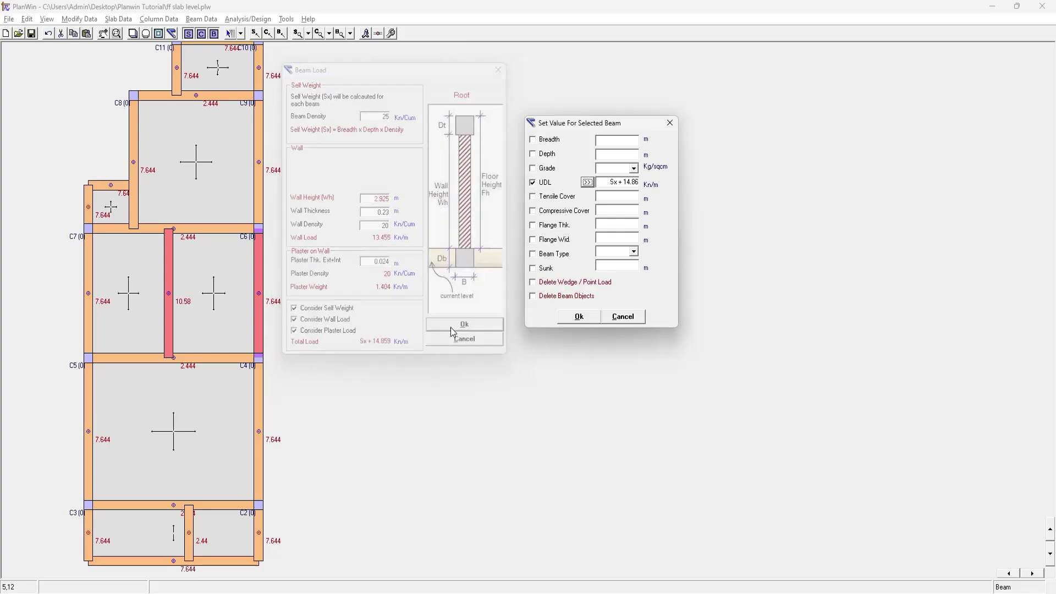
click(579, 316)
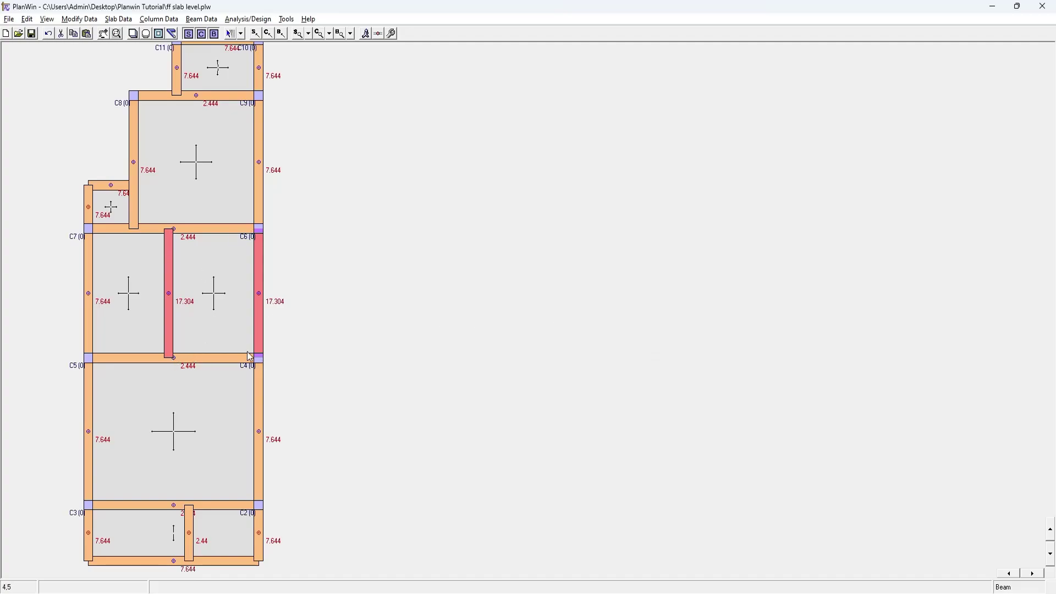
Enter wedge load w1 on beam C7–C6 at distance 2 m with load length 2.24 m and start intensity 17.304 kN/m
right_click(210, 230)
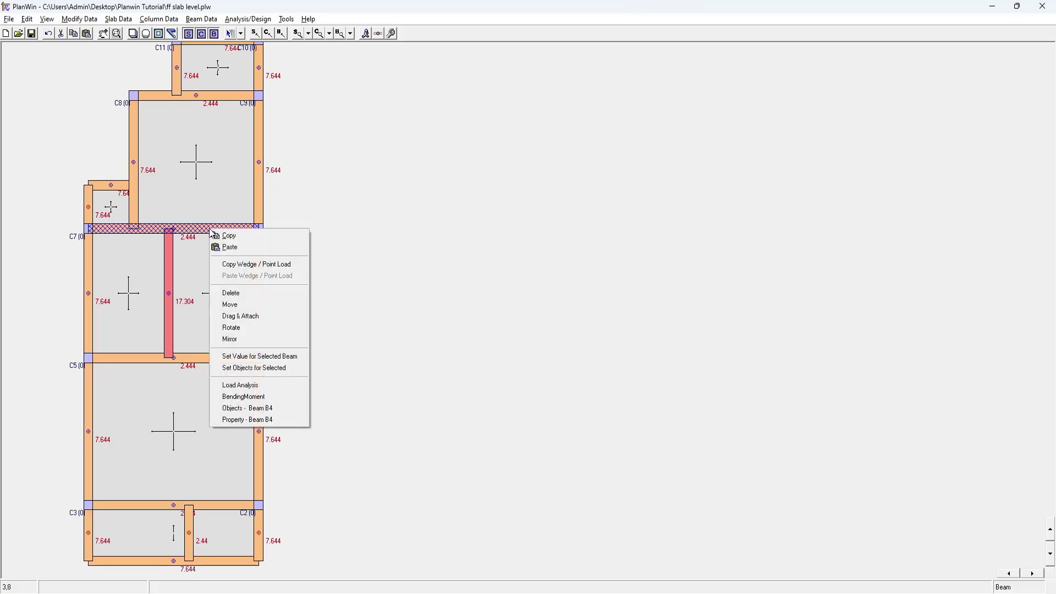
click(239, 421)
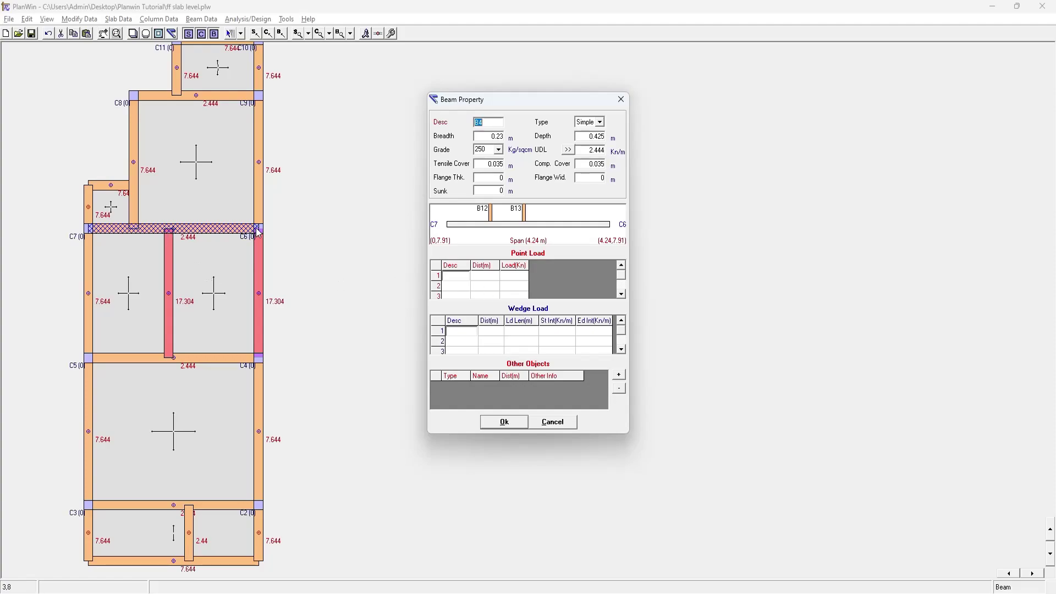
click(470, 333)
click(487, 333)
click(490, 224)
click(521, 332)
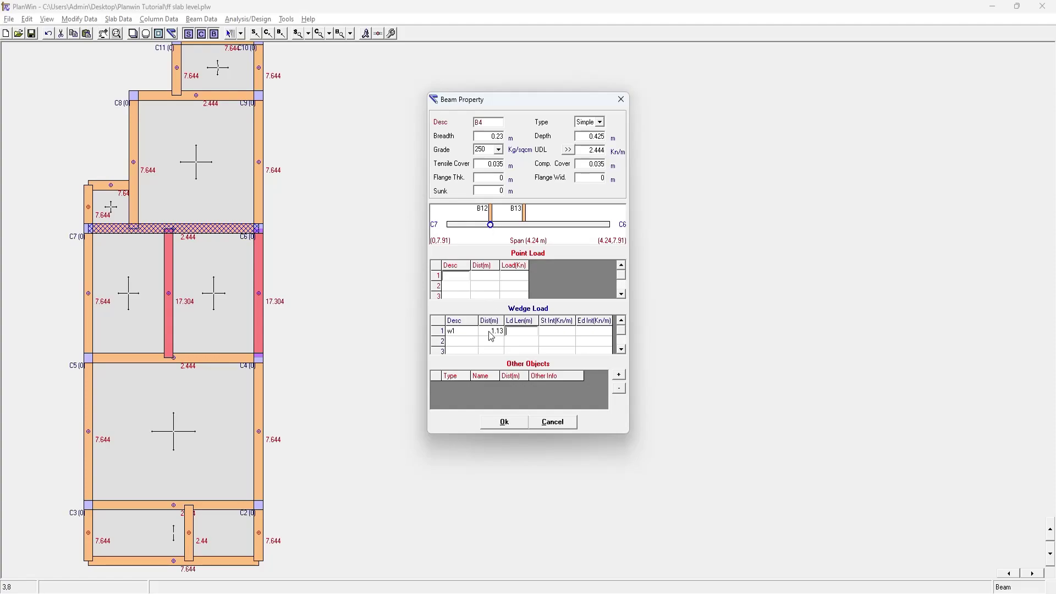
click(491, 331)
click(523, 224)
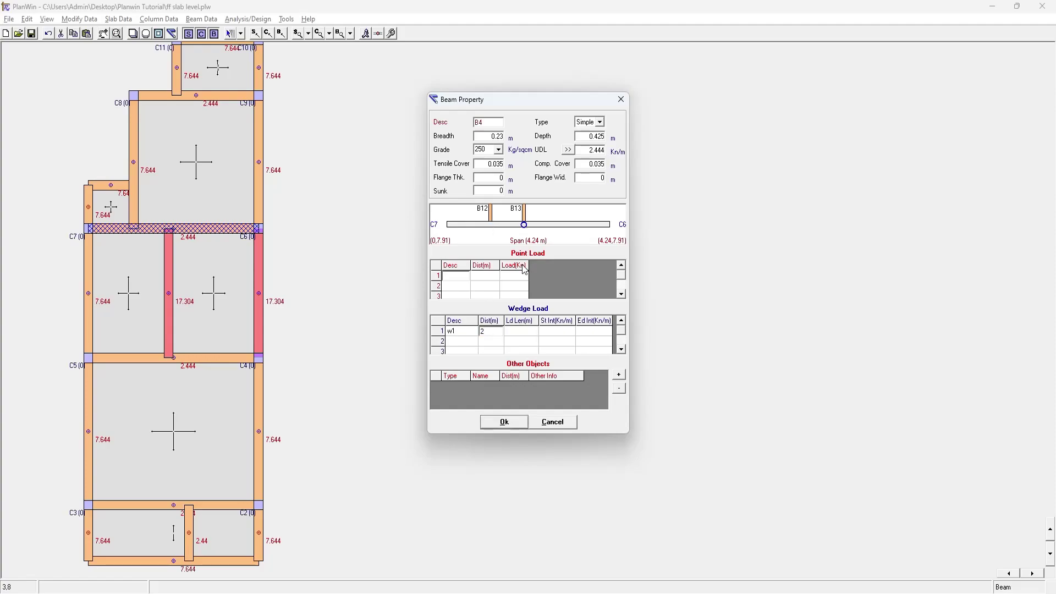
click(515, 332)
click(609, 224)
click(564, 334)
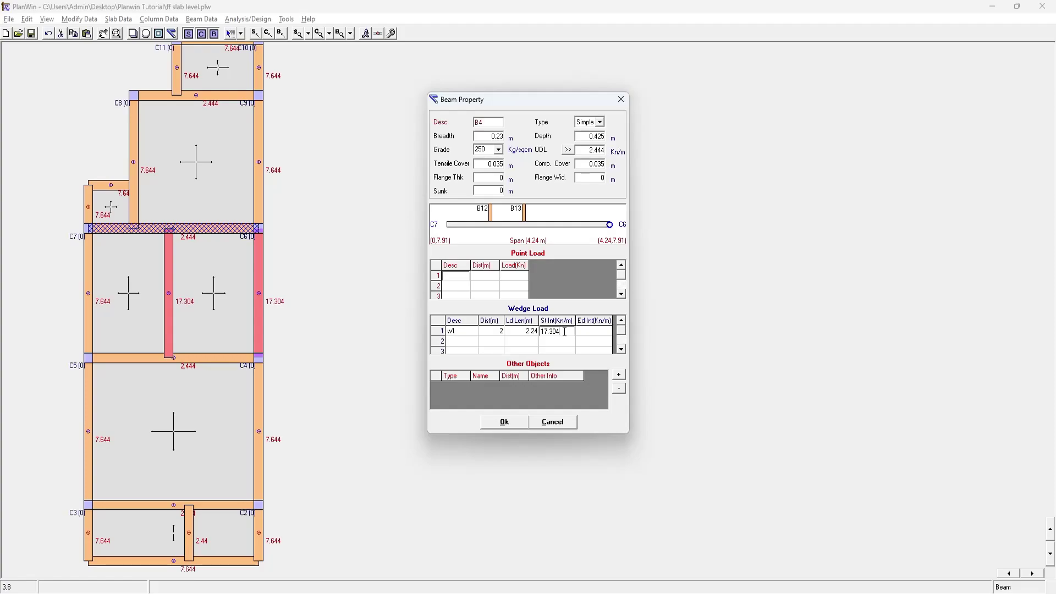
Check the load calculation for beam C7–C6 with a 0.23 m wall thickness, without applying it
click(568, 150)
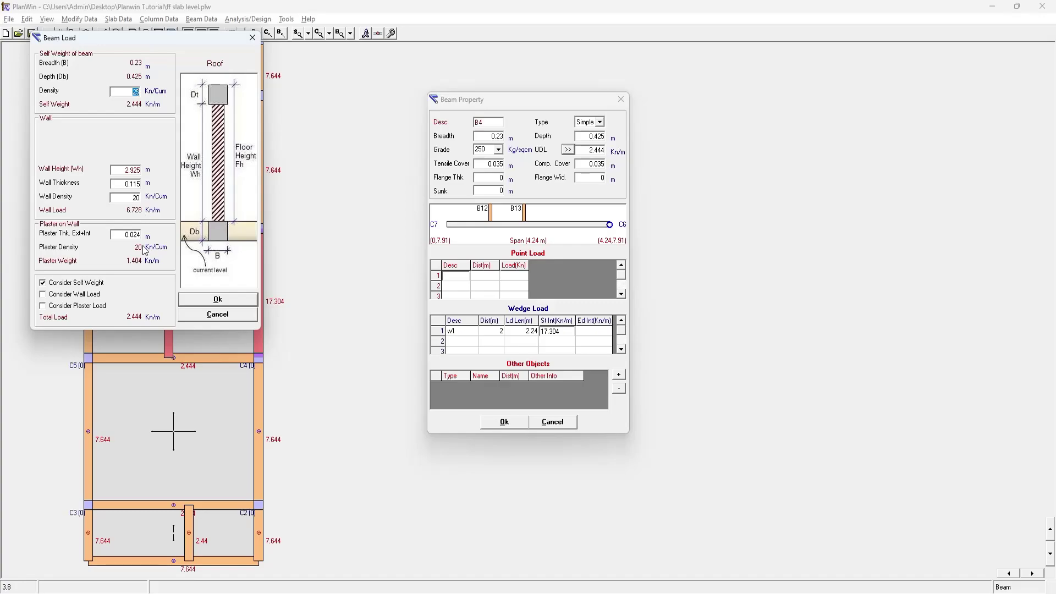
key(Tab)
key(Tab)
text(0.23)
click(226, 316)
Set wedge load w1's start and end intensities to 14.859 kN/m, and display the wedge/point loads on the beams
click(562, 331)
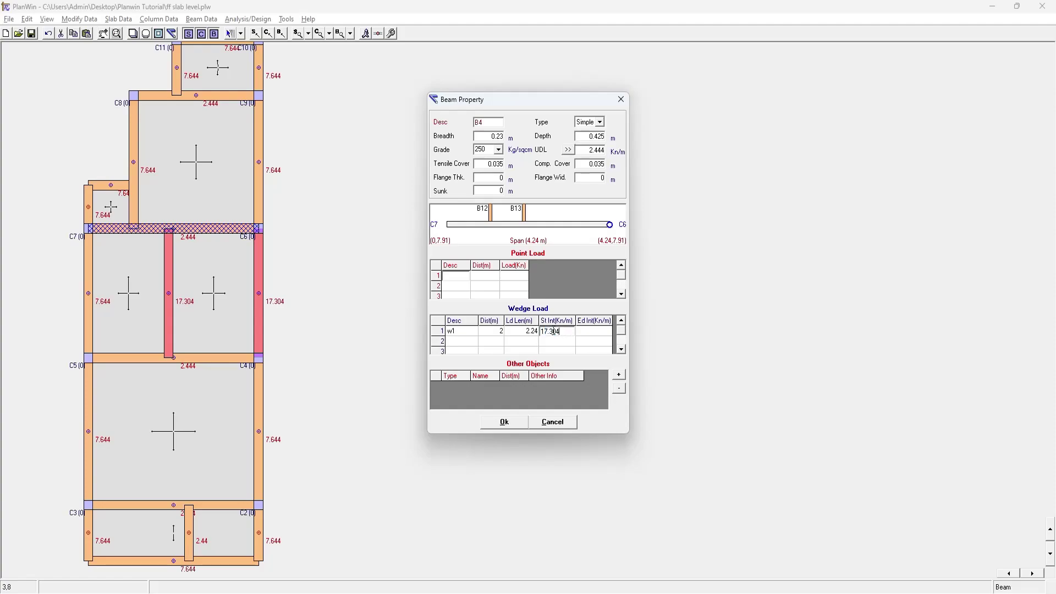
text(14.859)
click(594, 332)
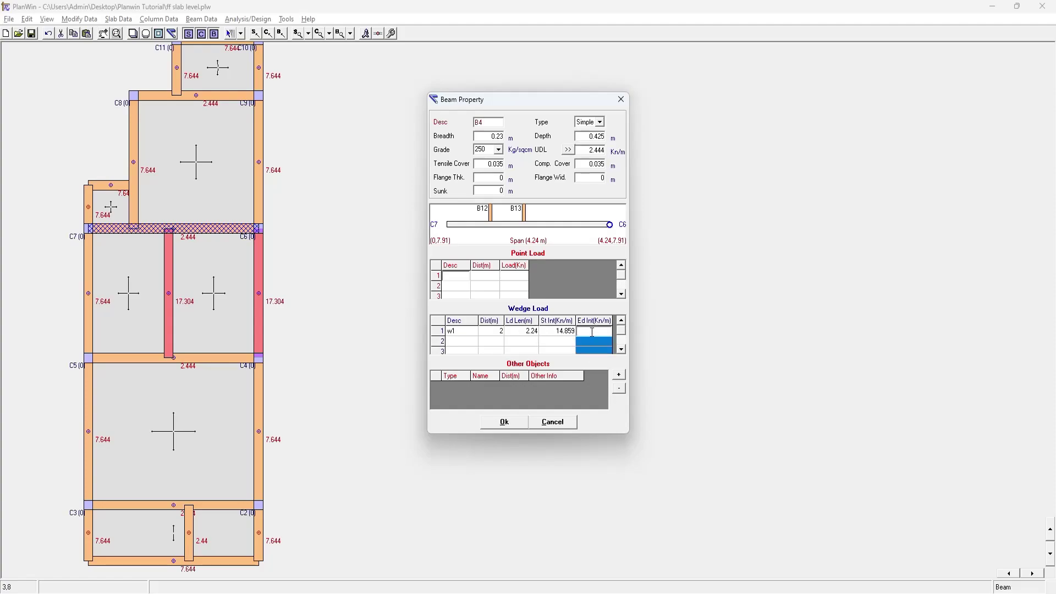
text(14.859)
click(504, 422)
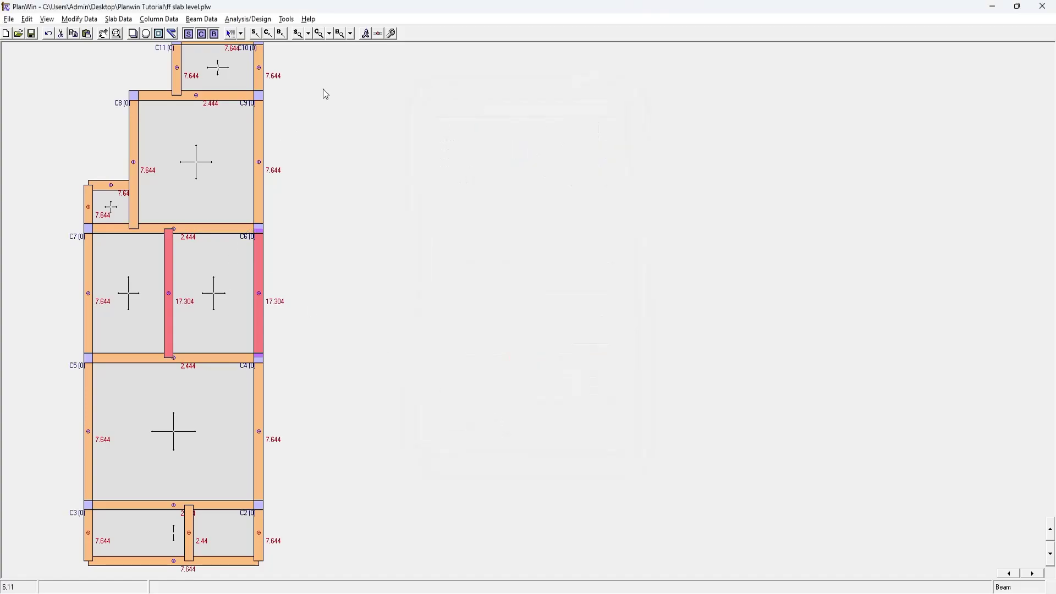
click(352, 33)
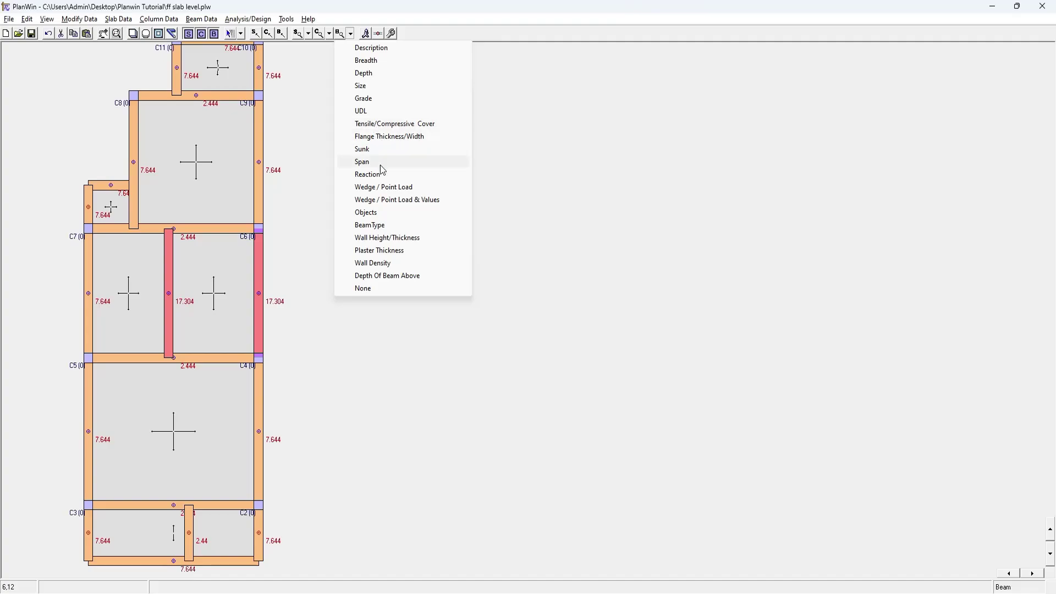
click(384, 190)
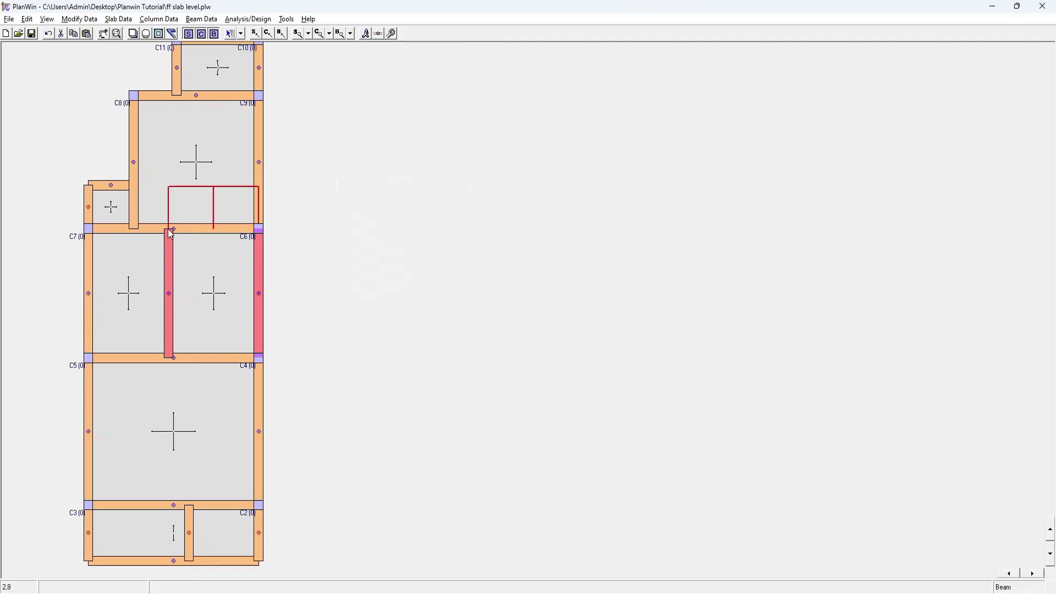
Add wedge load w2 on beam C5–C4 at distance 2 m, with load length 2.24 m and a uniform intensity of 14.859 kN/m
right_click(207, 357)
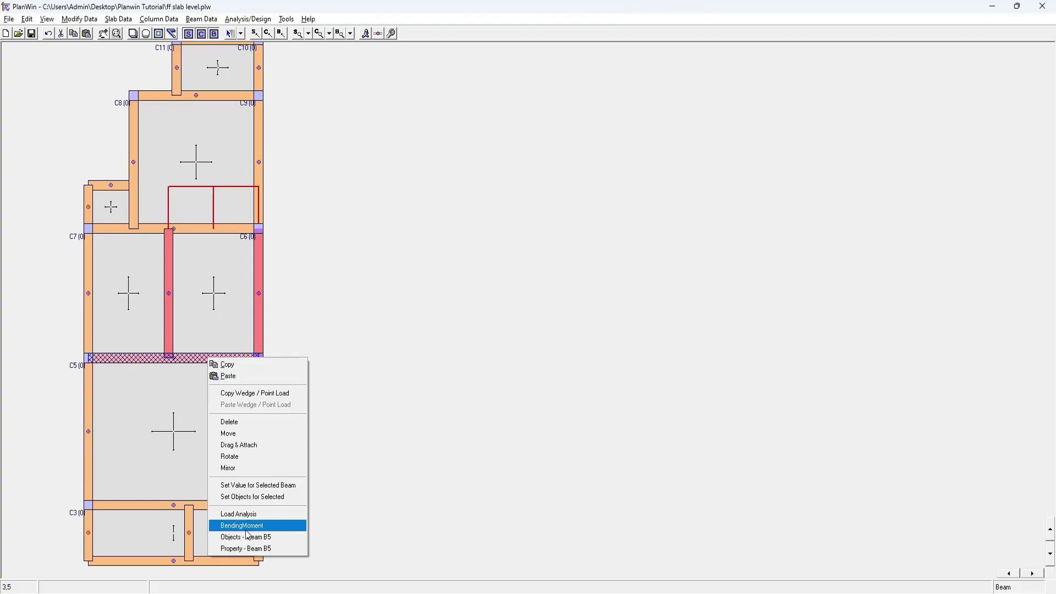
click(246, 549)
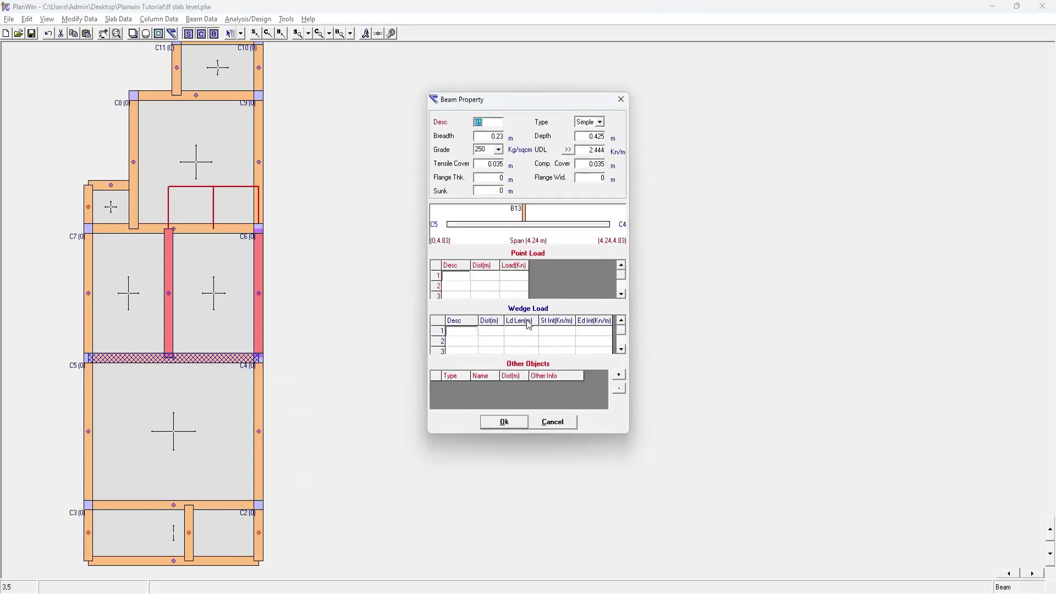
click(469, 331)
text(w2)
key(Tab)
text(2)
key(Tab)
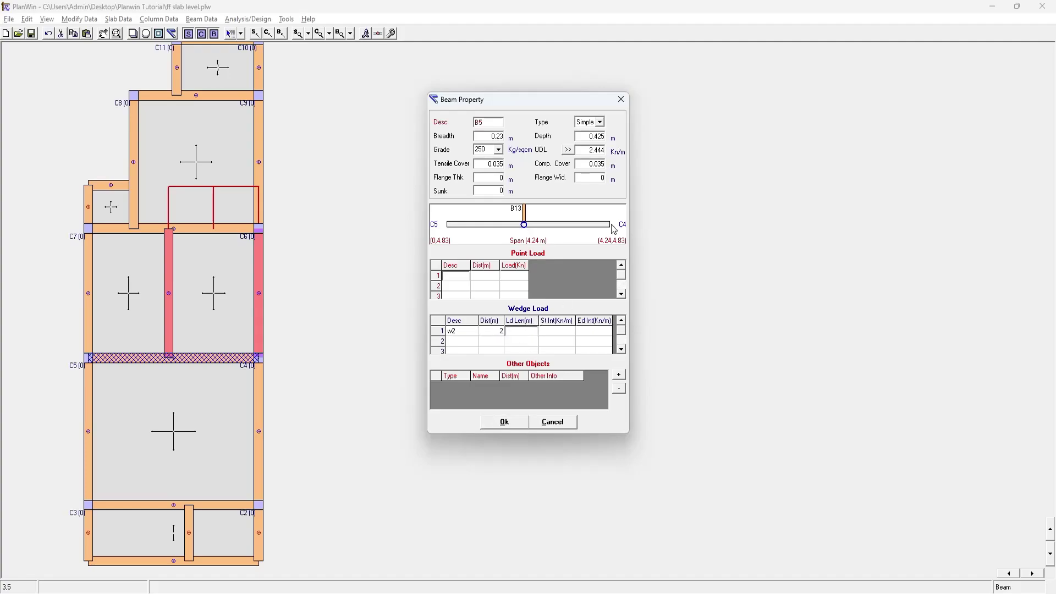
text(2.24)
click(556, 335)
text(1)
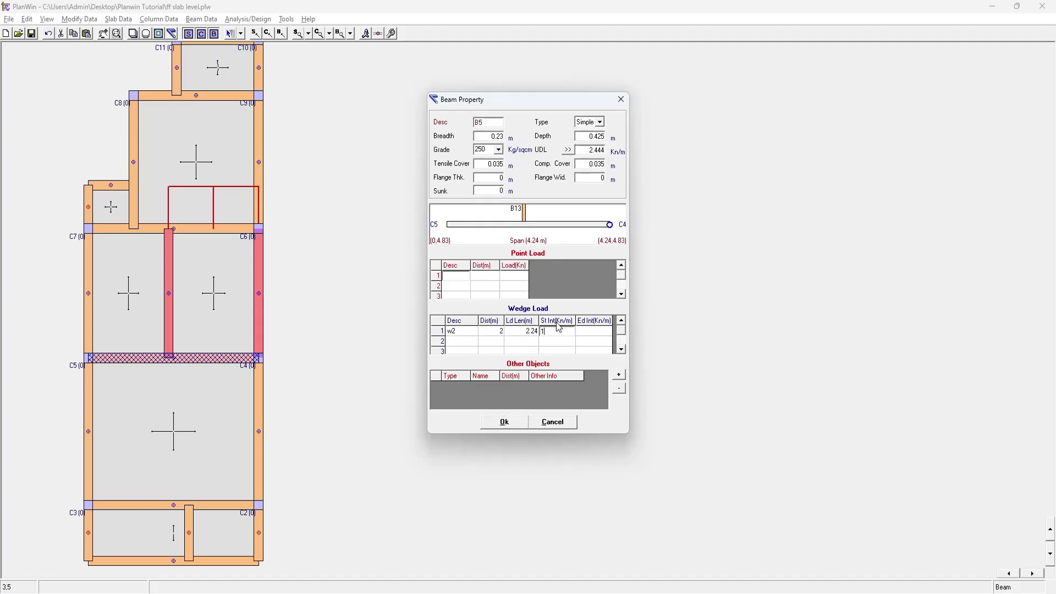
text(4.859)
click(601, 333)
text(14)
click(508, 425)
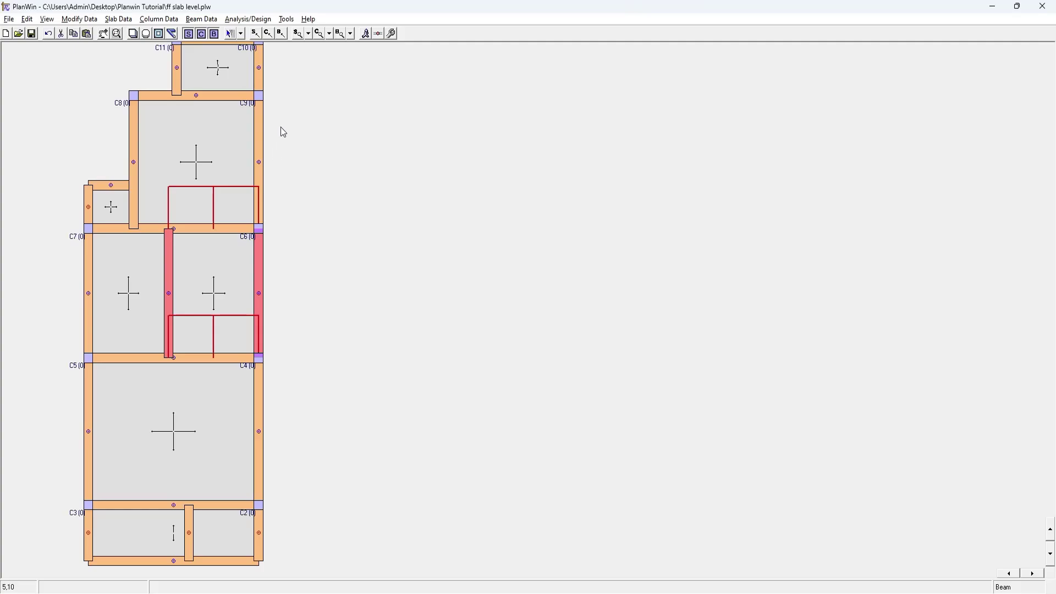
Set the floor finish to 2.5 kN/sqm and the live load to 1.5 kN/sqm for all slabs
click(122, 19)
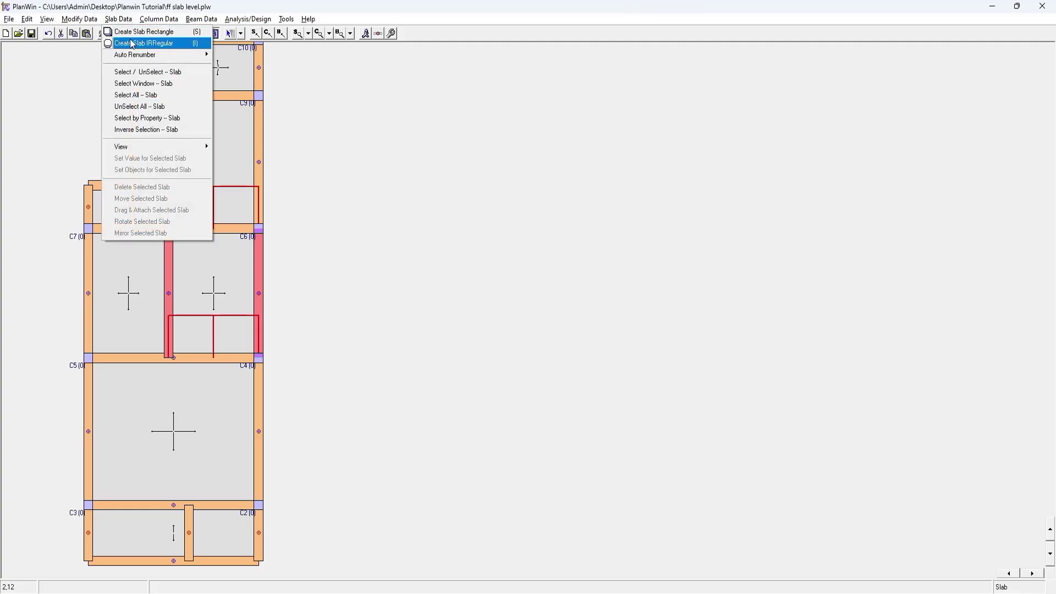
click(146, 95)
click(256, 33)
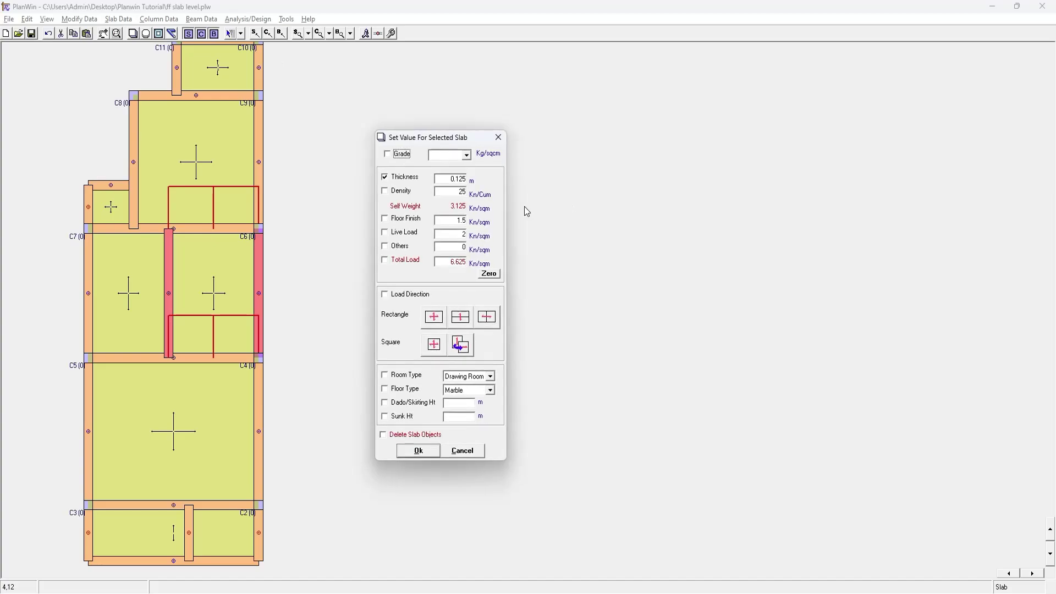
double_click(447, 220)
text(2.5)
double_click(467, 234)
text(1.5)
click(419, 450)
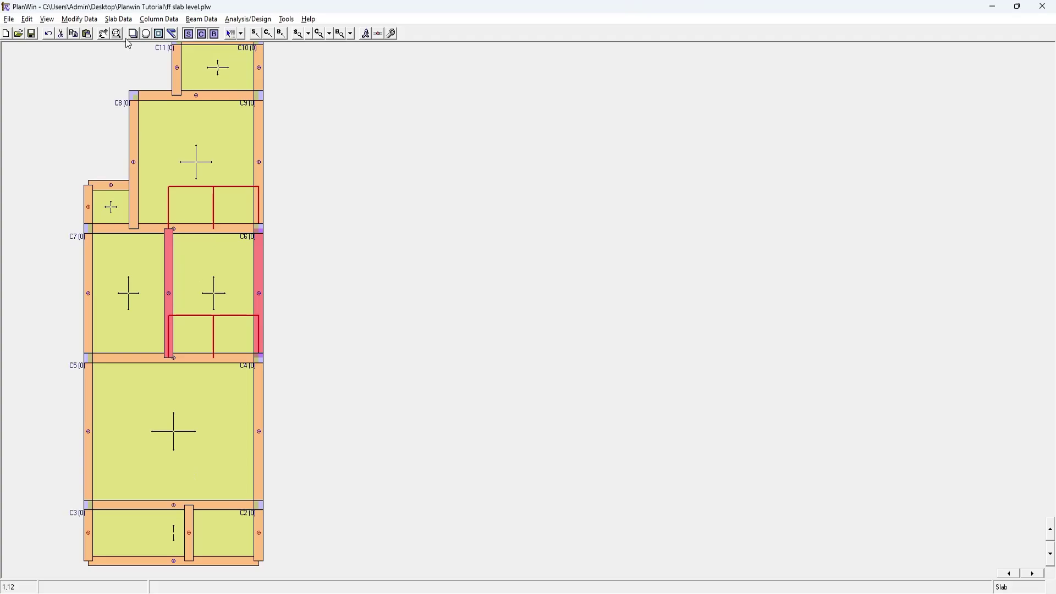
Clear the slab selection and delete the overhang slab beyond beam C3–C2
click(124, 20)
click(136, 107)
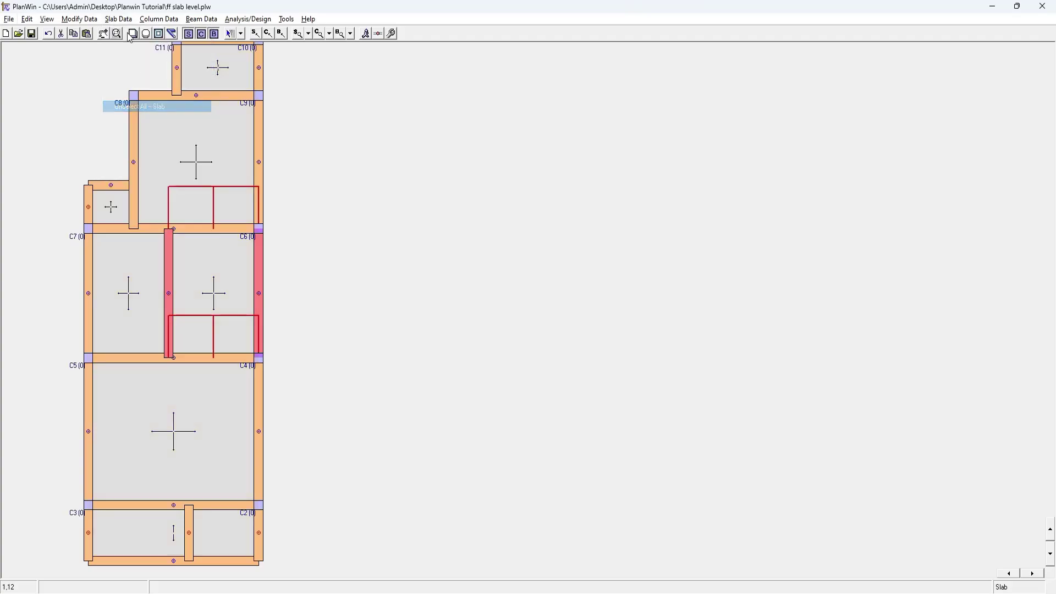
click(127, 20)
click(137, 72)
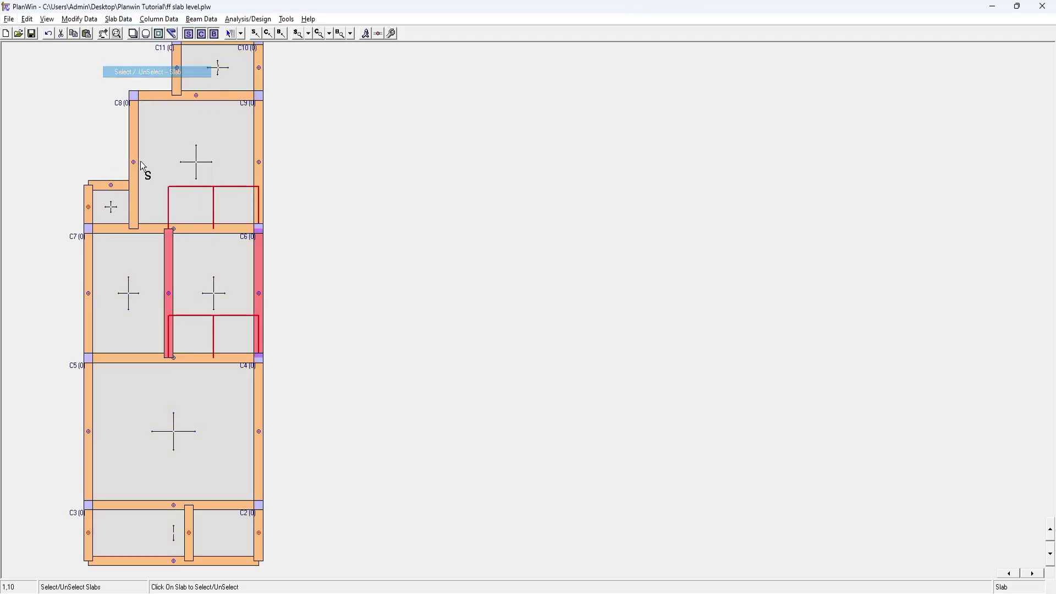
click(154, 530)
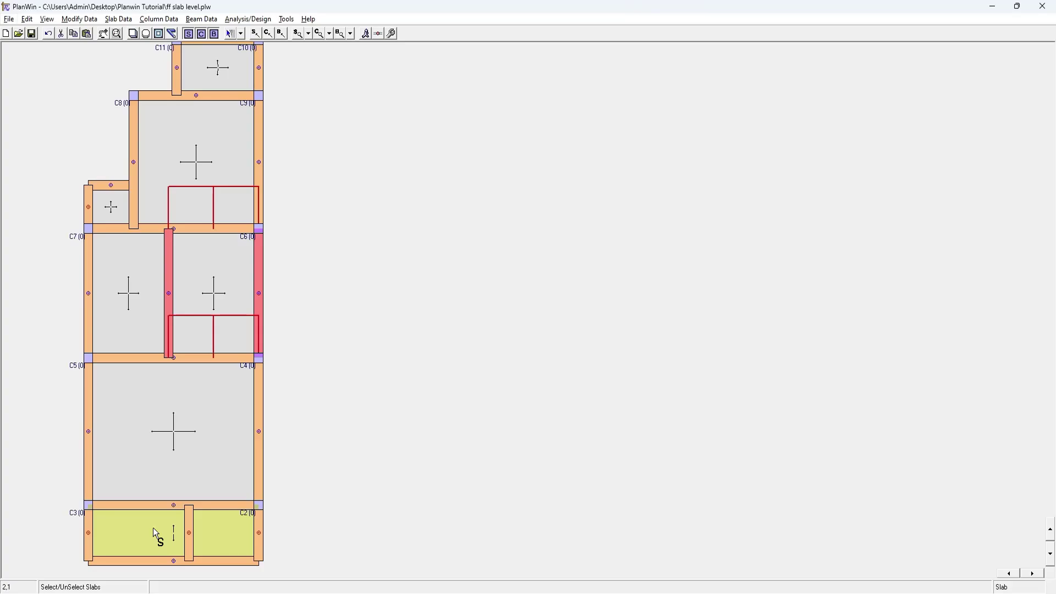
key(Delete)
click(513, 326)
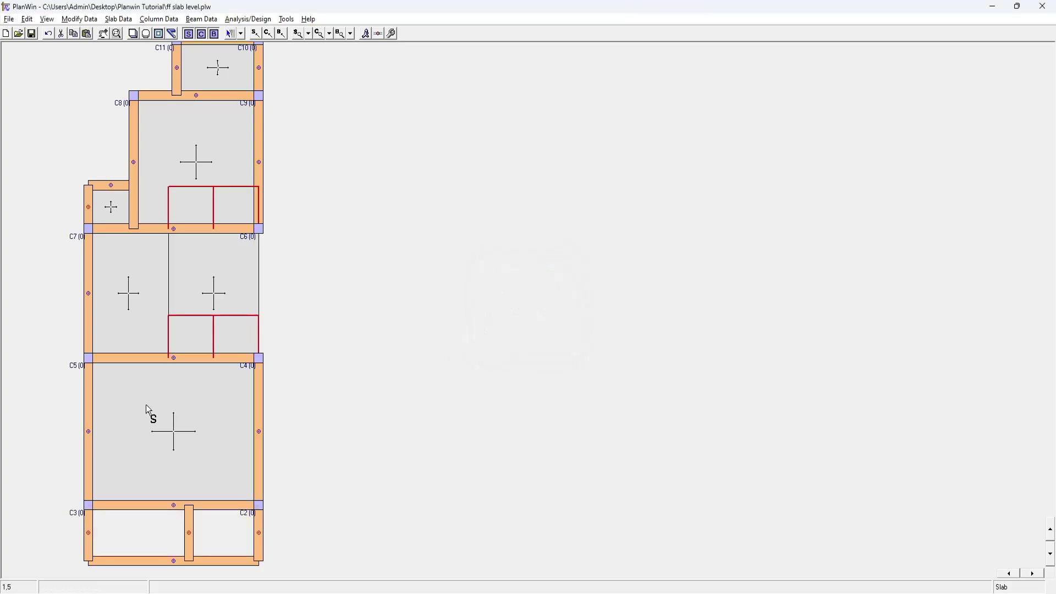
Create an irregular slab from C3 to the outer end of the intermediate overhang beam, with floor finish 2.5 and live load 1.5 kN/sqm
click(147, 35)
click(92, 512)
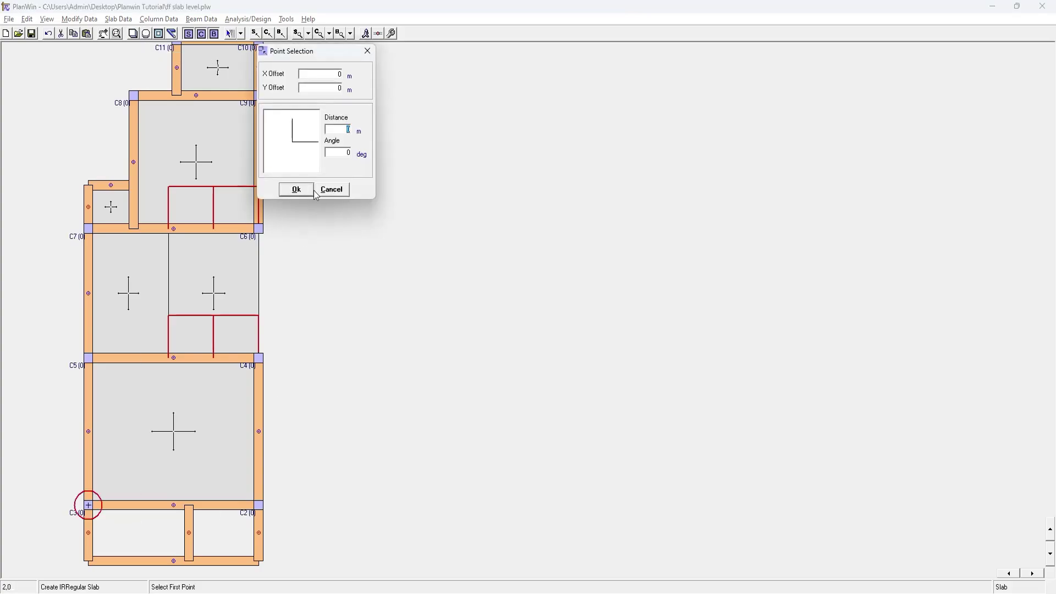
click(297, 190)
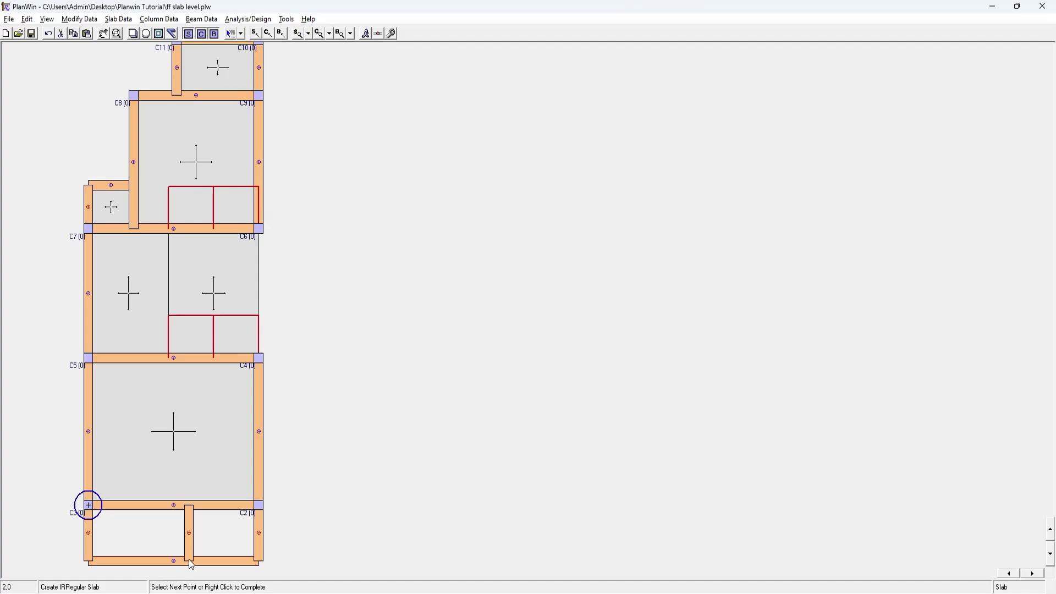
click(188, 561)
click(296, 189)
right_click(161, 538)
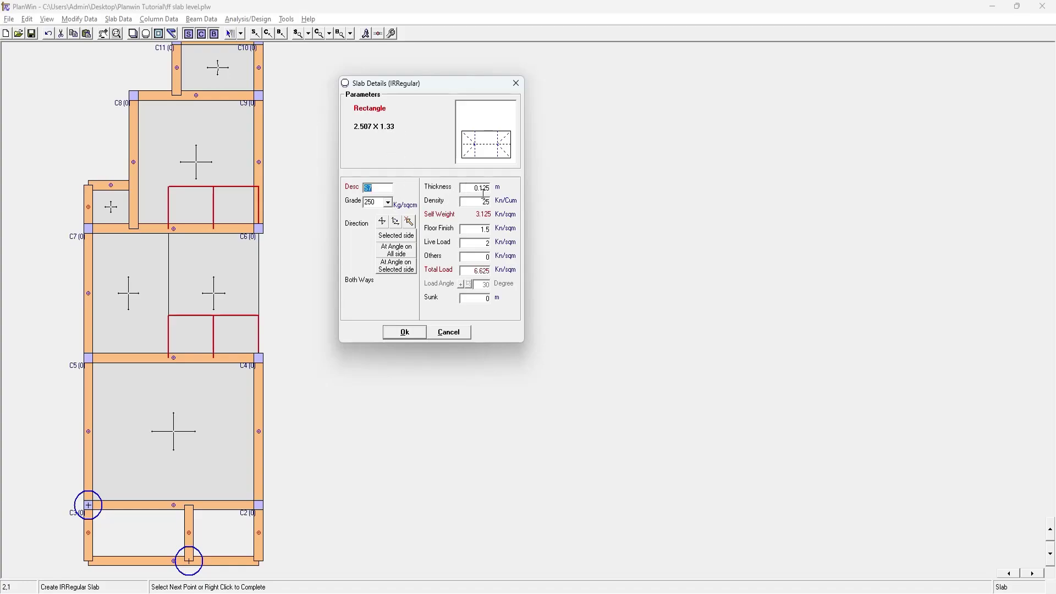
double_click(484, 229)
text(2.5)
double_click(483, 244)
text(1.5)
click(404, 333)
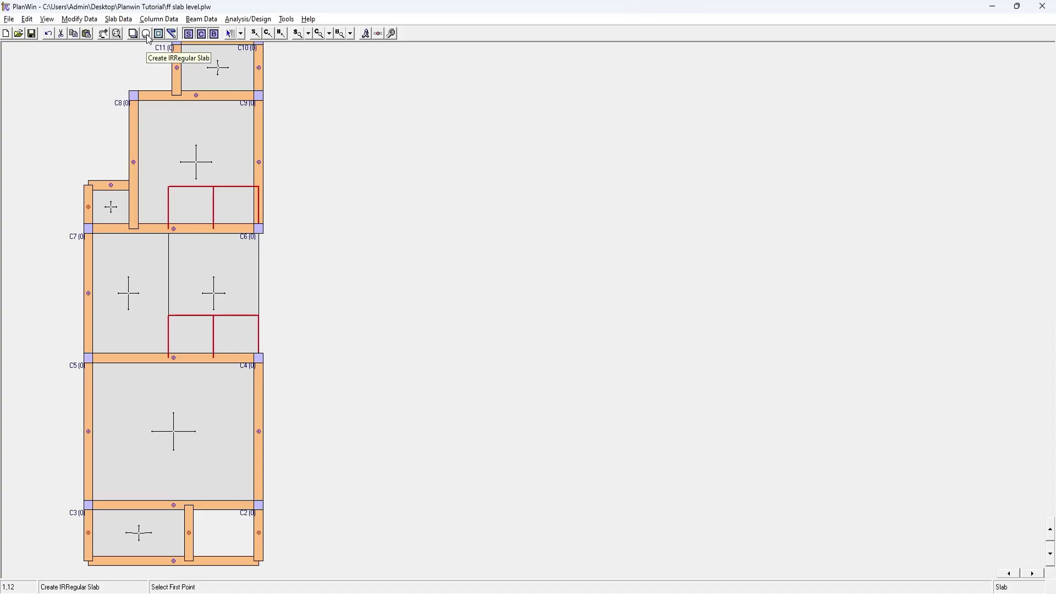
Create a second overhang slab from the intermediate beam's inner end to the outer corner beyond C2
click(190, 510)
click(259, 562)
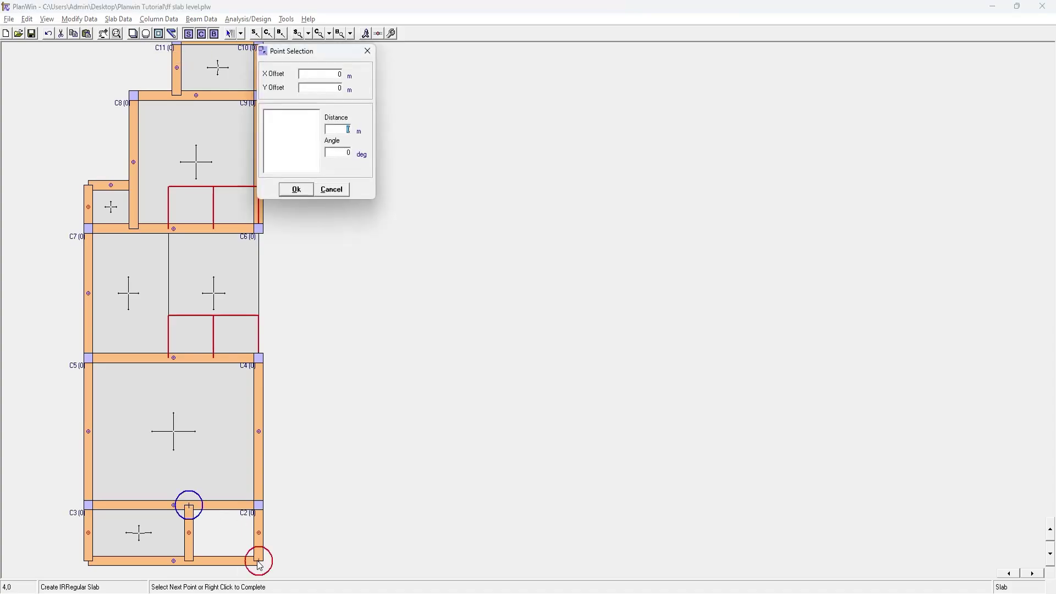
click(295, 187)
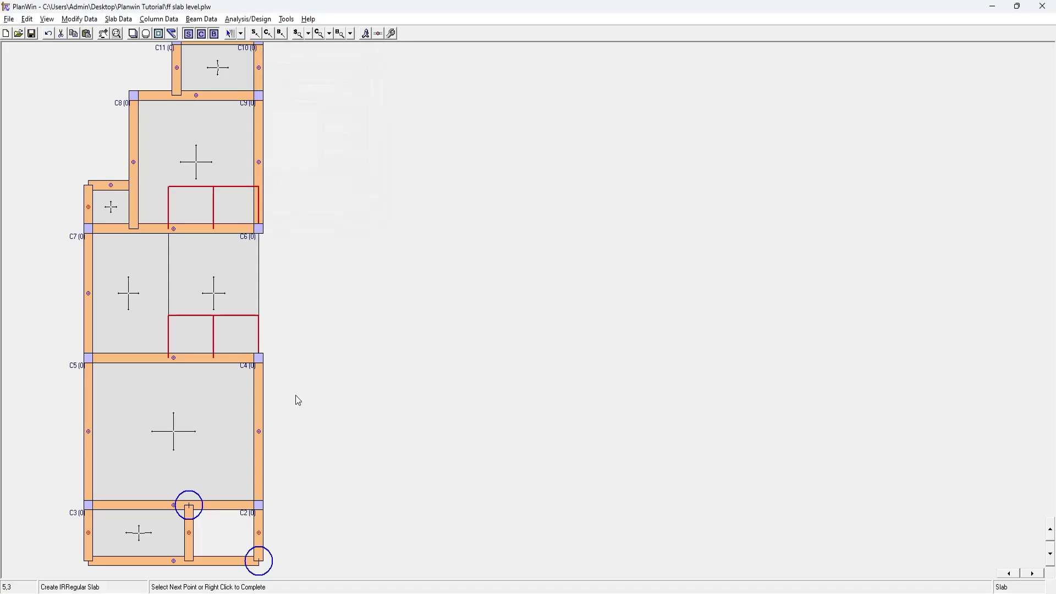
right_click(295, 471)
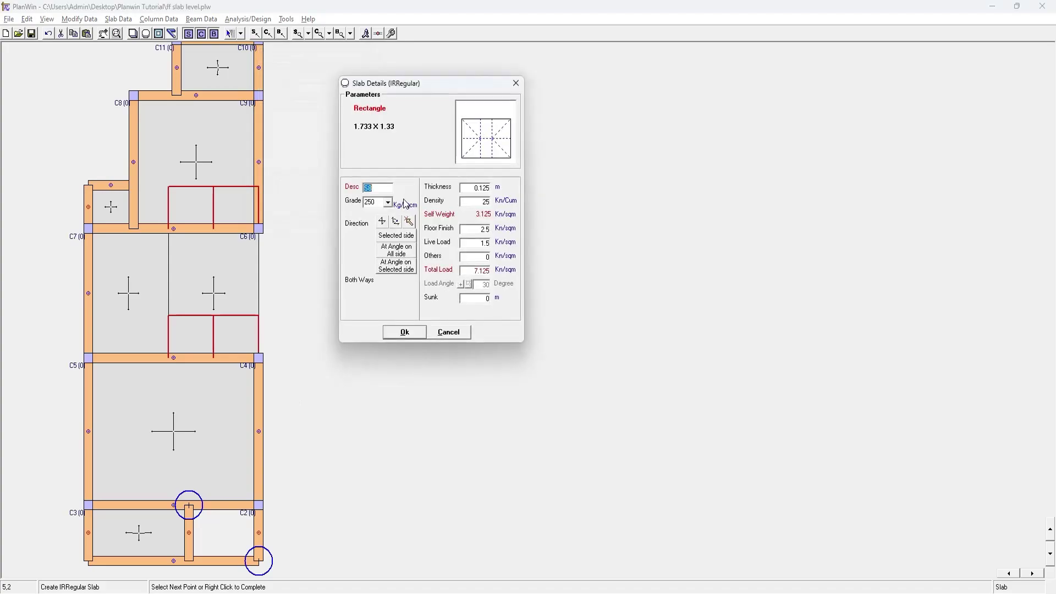
click(405, 332)
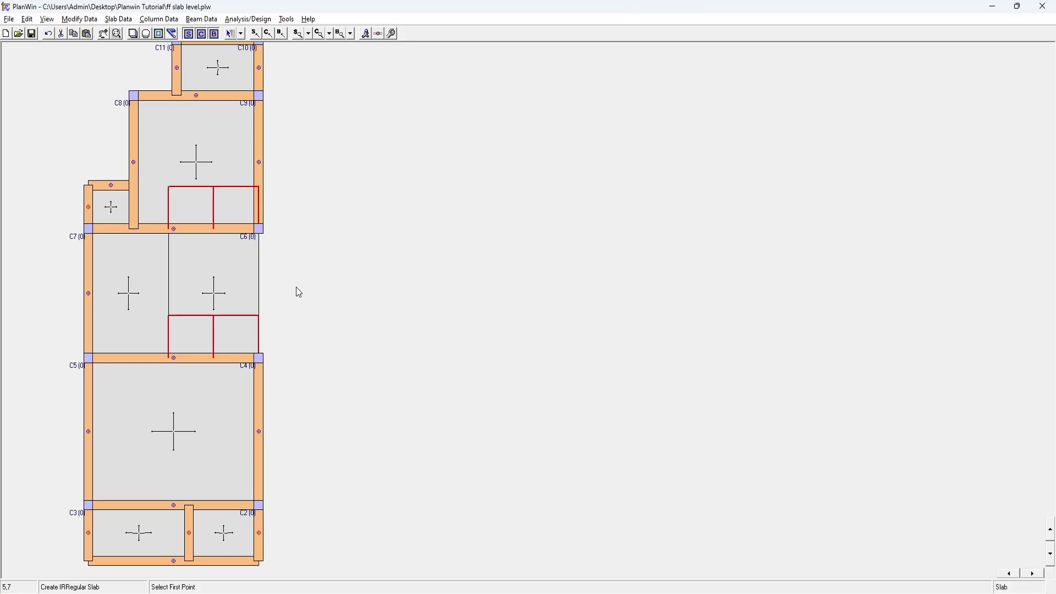
Restore the missing beams in the C7–C6–C4–C5 bay and delete only the single overhang slab beyond beam C3–C2
click(201, 19)
click(308, 106)
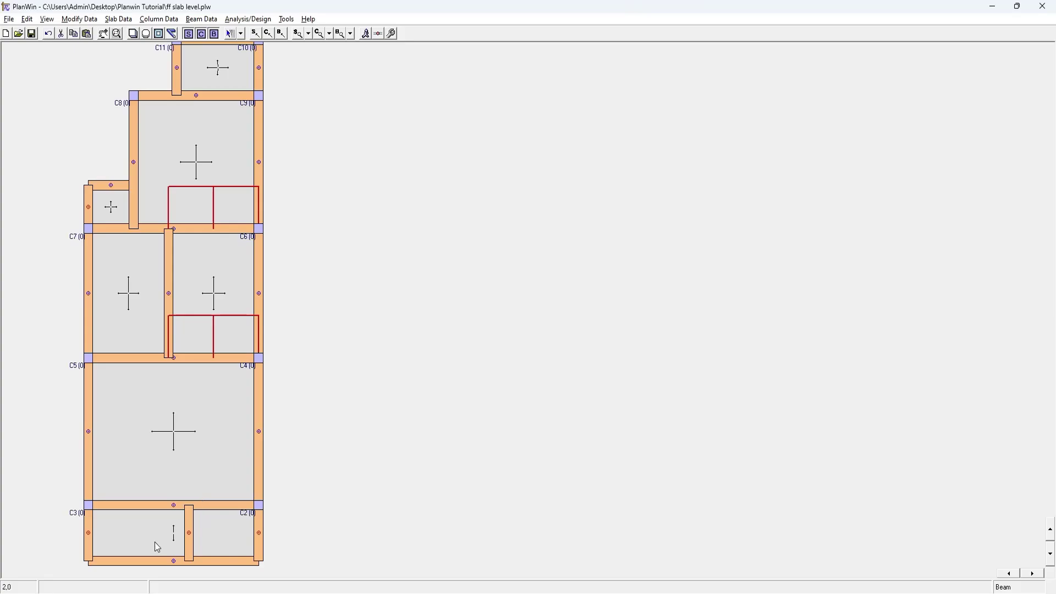
click(126, 21)
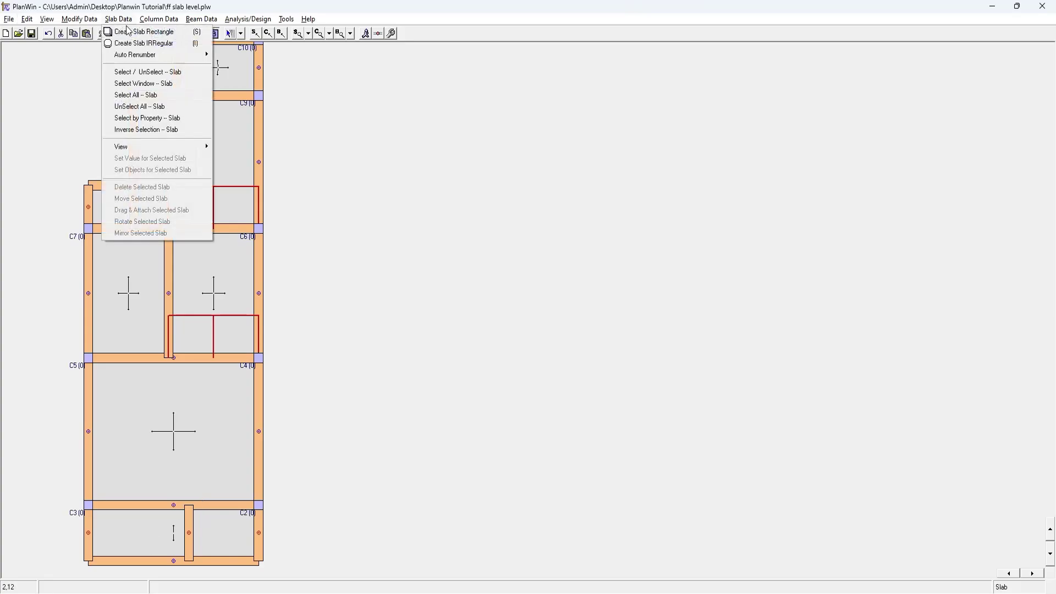
click(135, 72)
click(149, 526)
key(Delete)
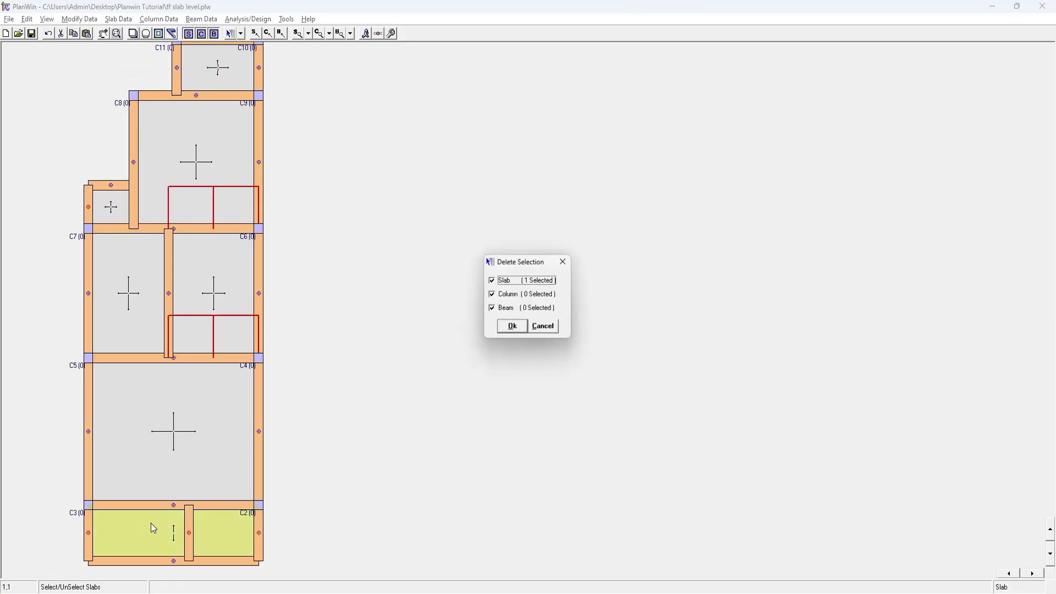
click(512, 327)
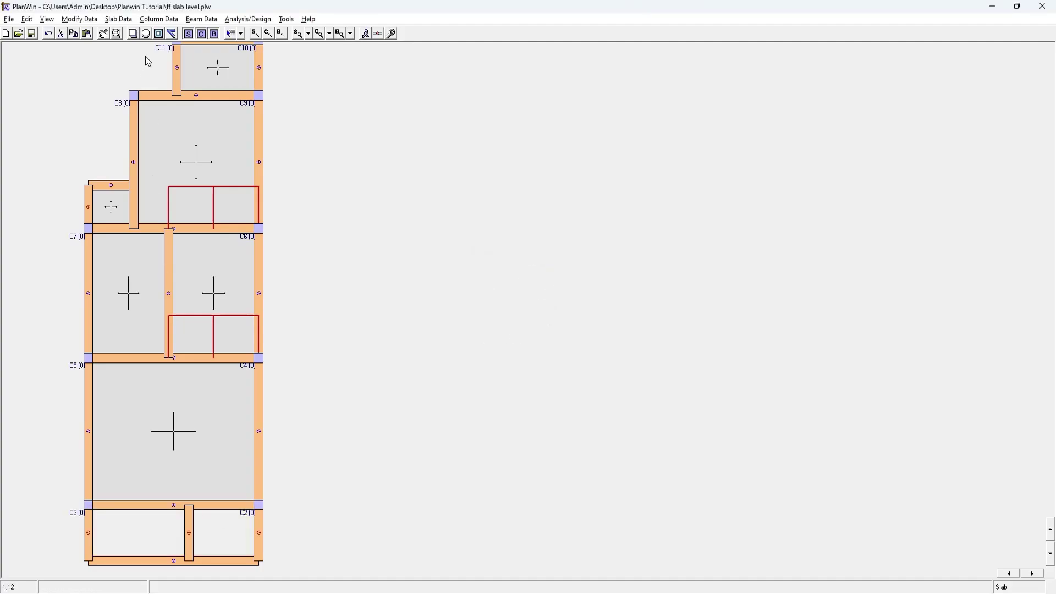
Recreate the irregular slab between C3 and the intermediate overhang beam's outer end, keeping floor finish 2.5 and live load 1.5 kN/sqm
click(145, 33)
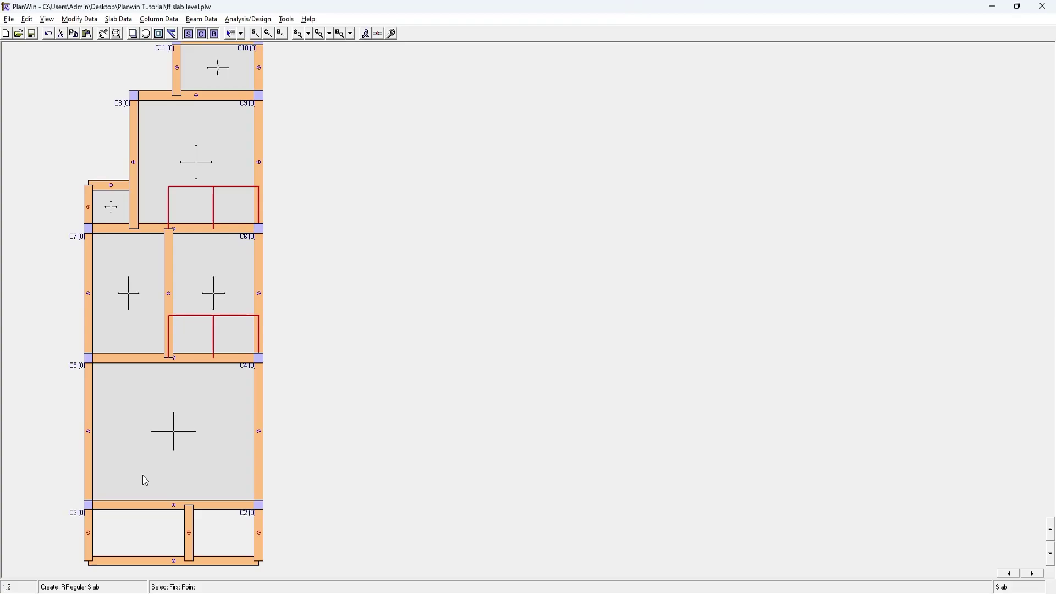
click(88, 506)
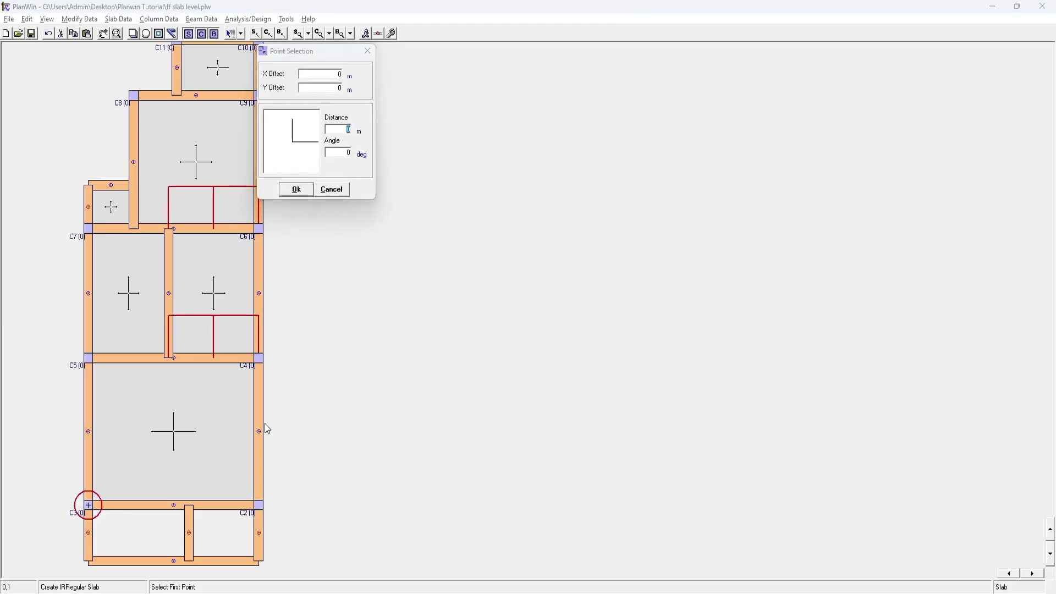
click(296, 189)
click(188, 561)
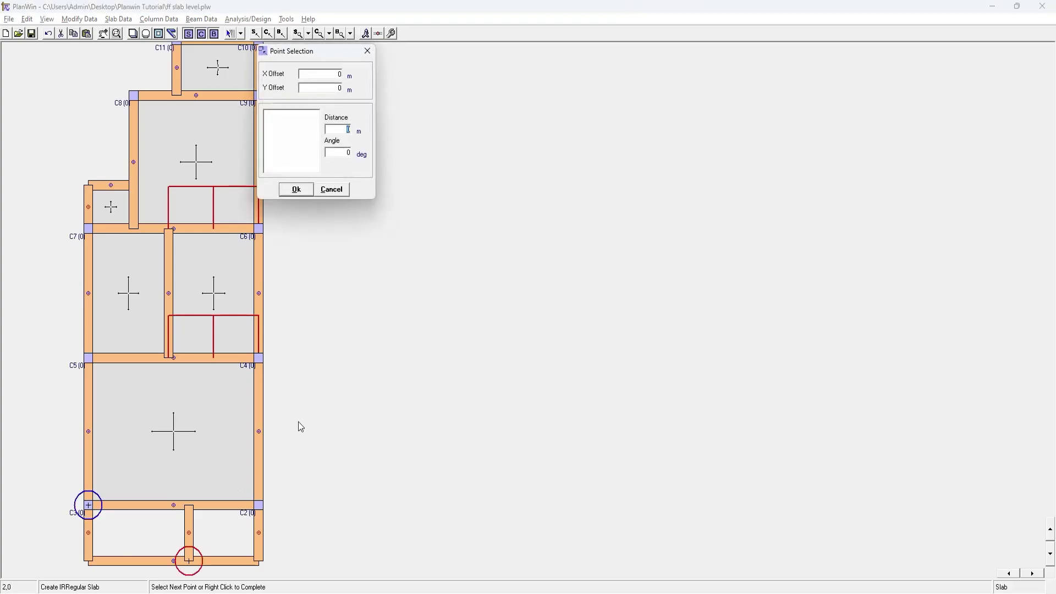
click(304, 190)
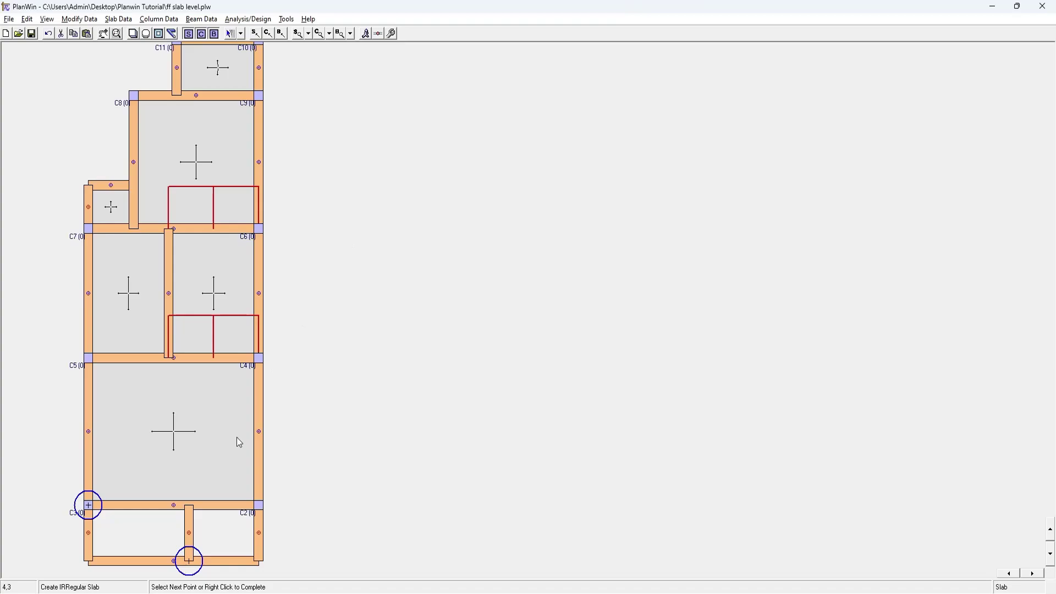
right_click(239, 443)
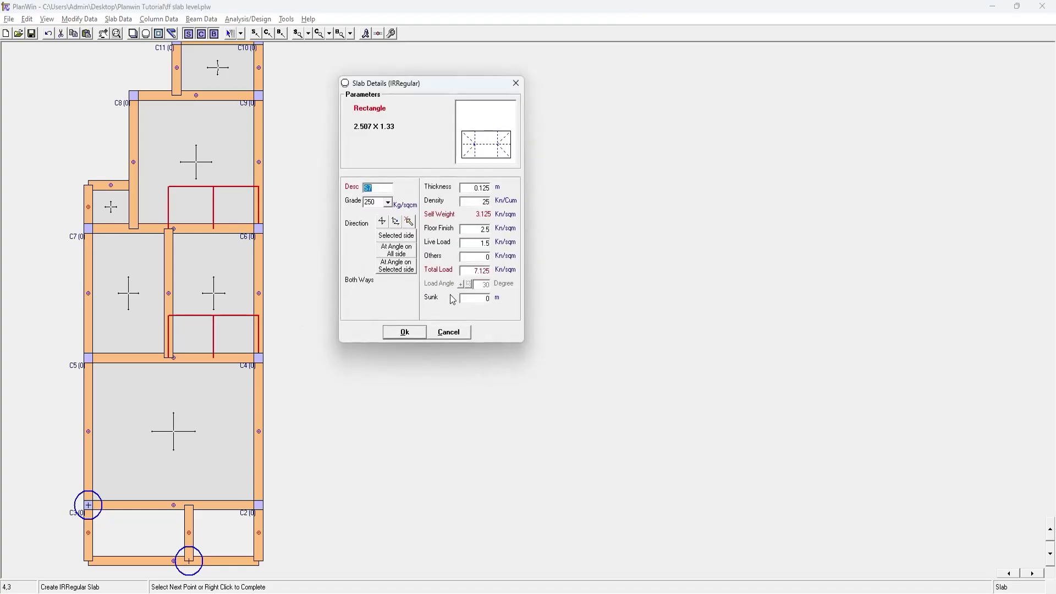
click(405, 332)
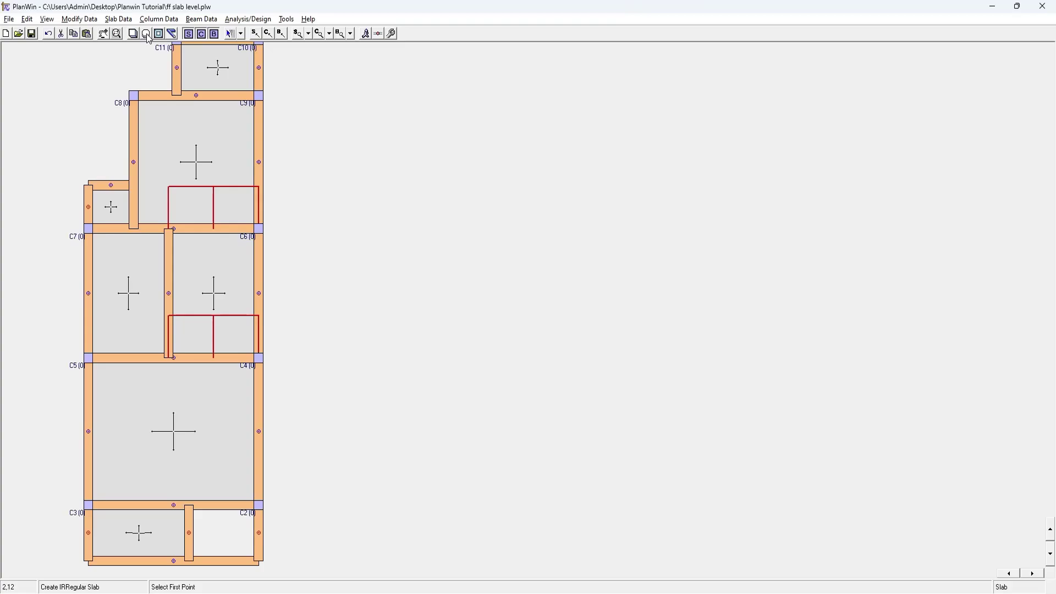
Recreate the overhang slab on the C2 side of the intermediate beam, keeping floor finish 2.5 and live load 1.5 kN/sqm
click(192, 513)
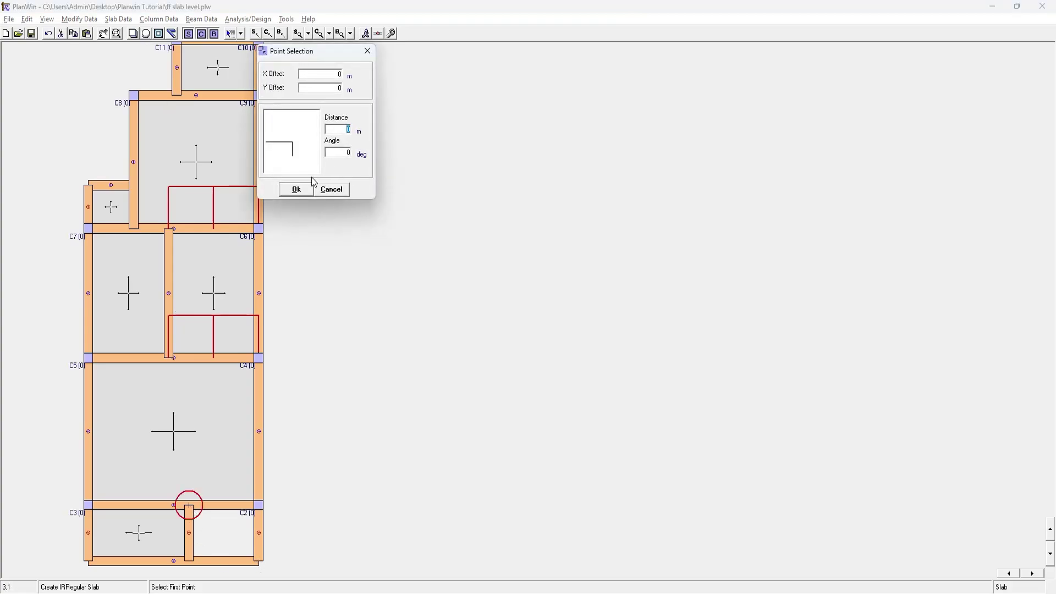
key(Return)
click(250, 557)
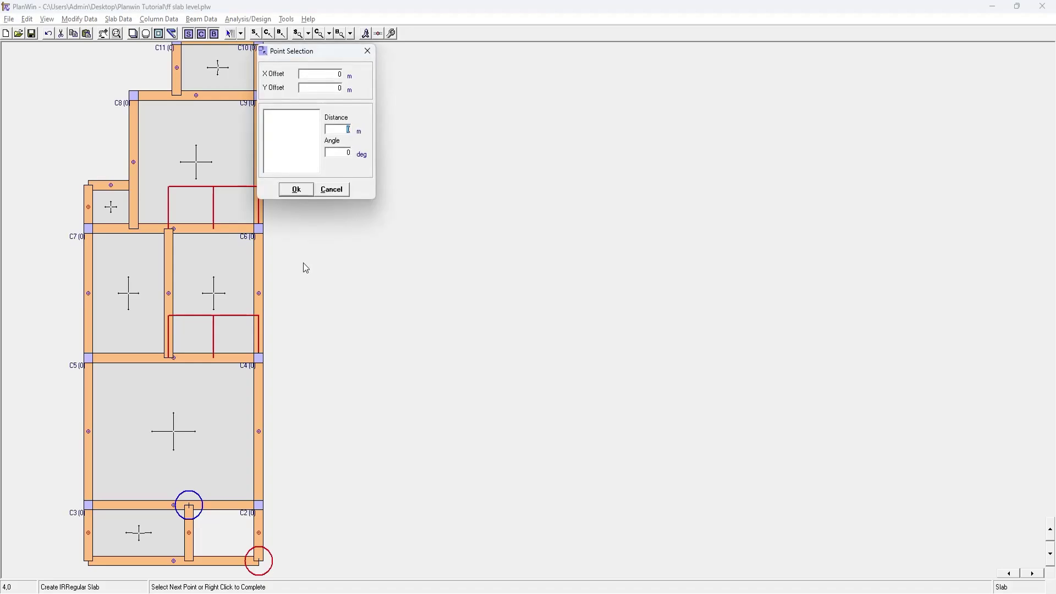
click(298, 193)
right_click(369, 279)
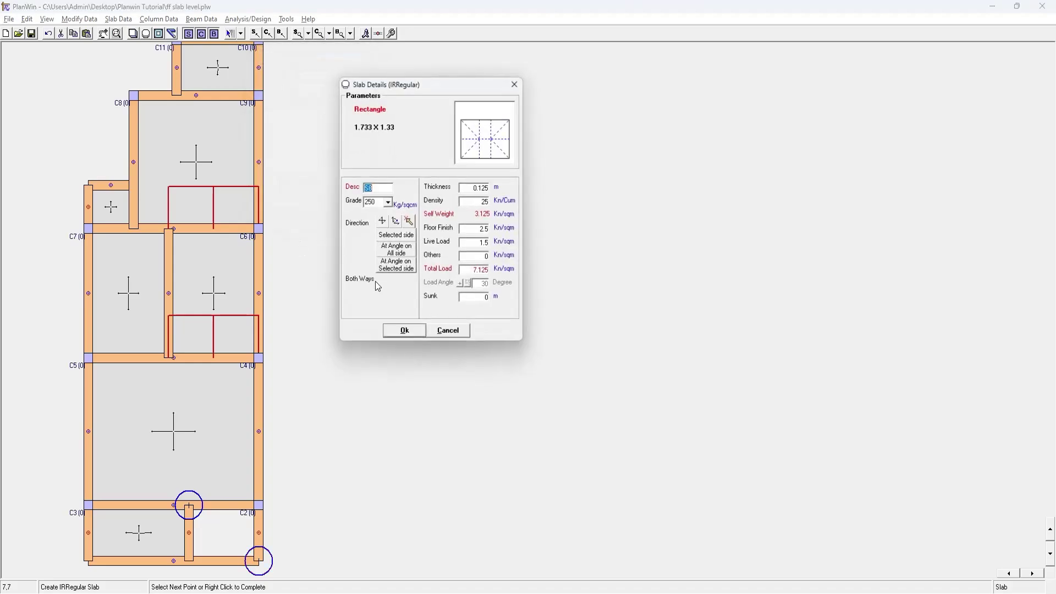
click(406, 330)
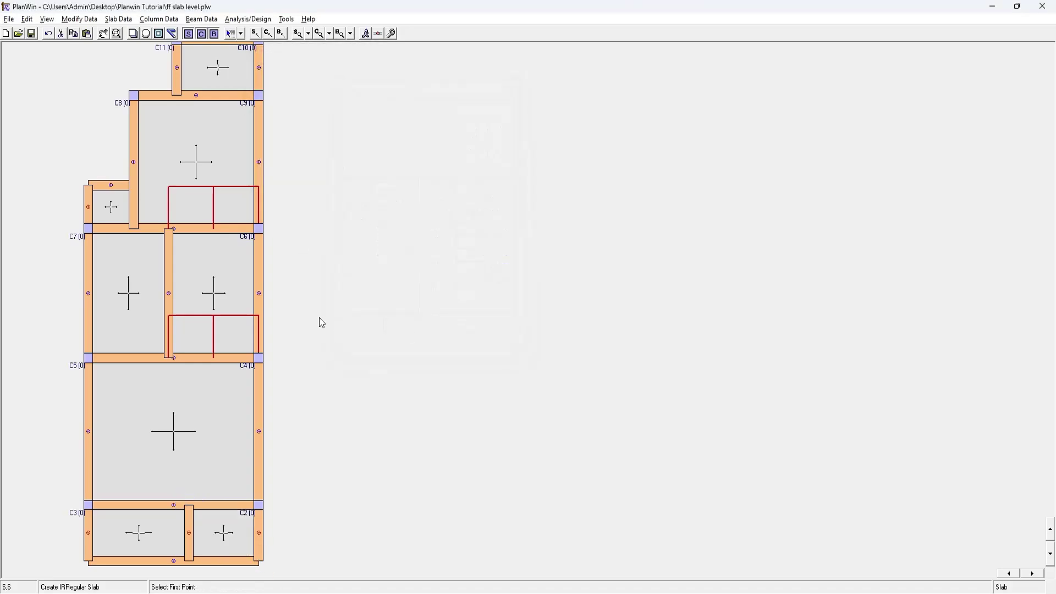
Display floor finish values on the slabs, and set the slab beside beam C6–C4 to floor finish 1.5 and live load 2 kN/sqm
click(308, 34)
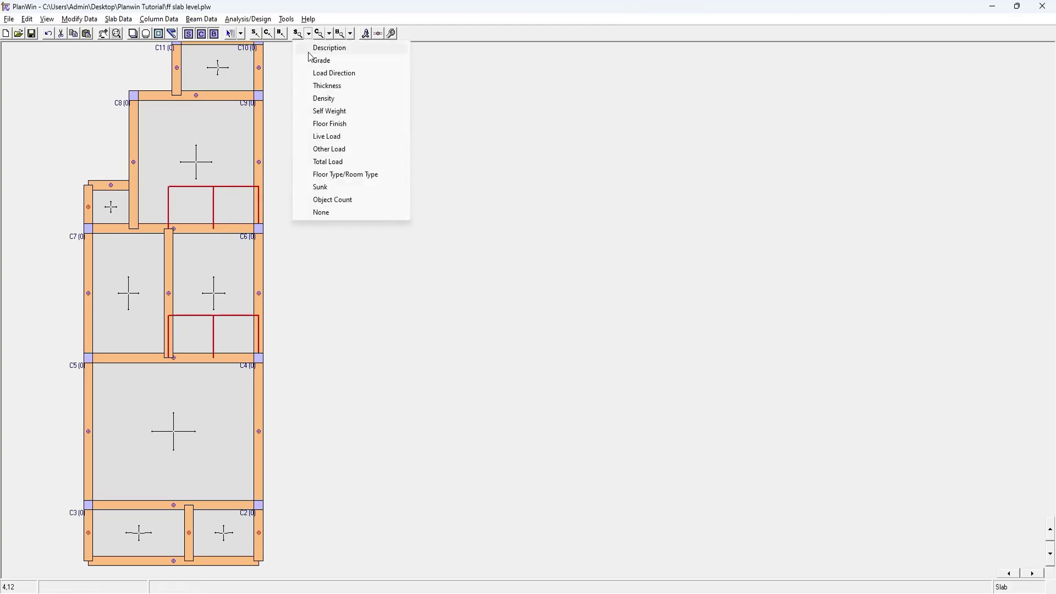
click(344, 124)
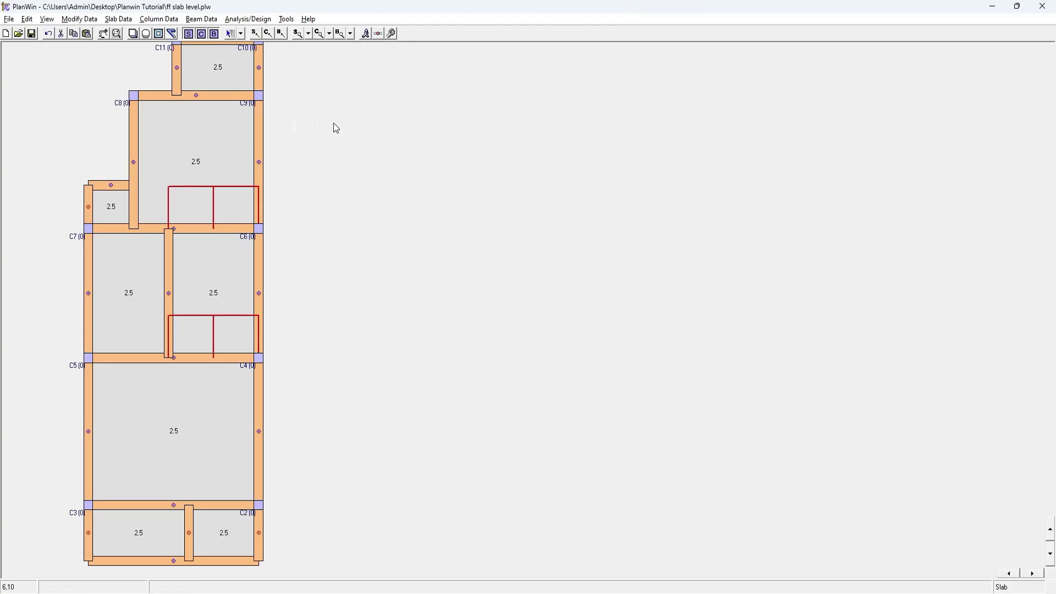
right_click(216, 285)
click(249, 434)
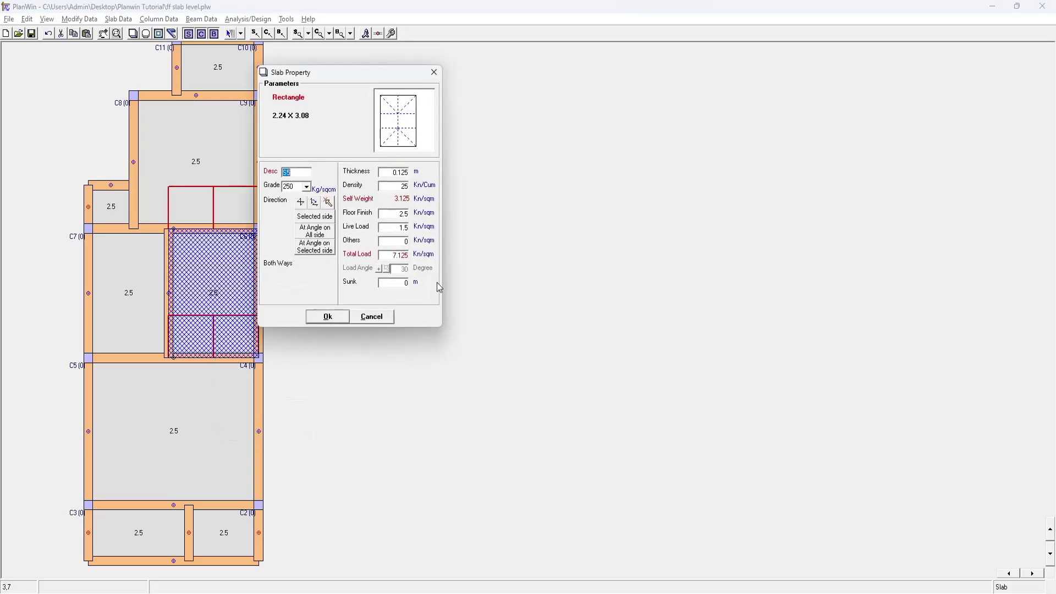
click(396, 214)
text(.5)
double_click(399, 227)
text(2)
click(336, 319)
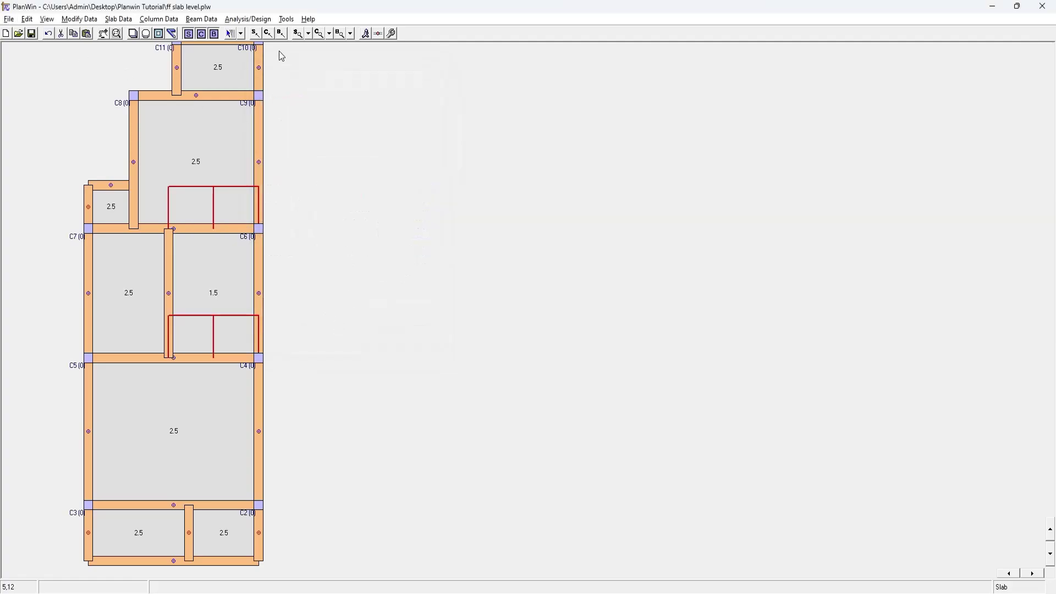
Run the continuous beam bending moment calculation, setting the flagged beam between slabs S7 and S8 to Top (Simple)
click(379, 34)
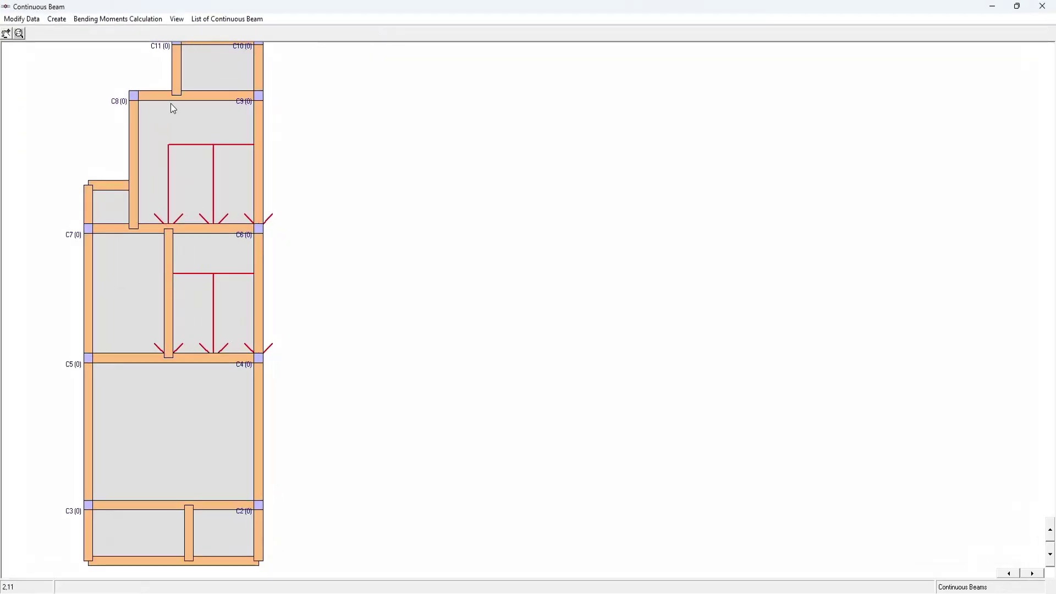
click(118, 19)
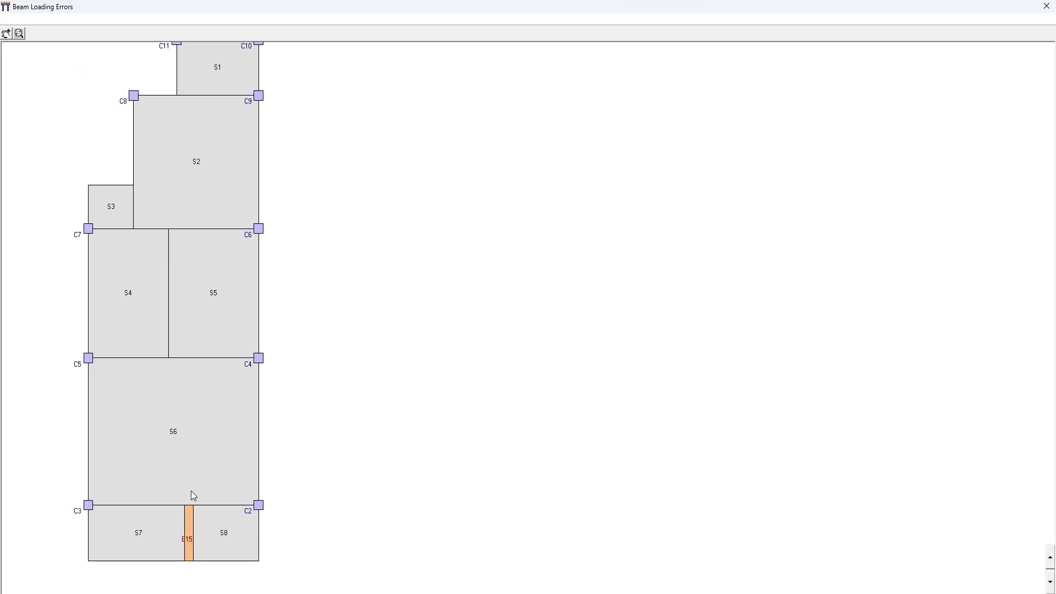
right_click(190, 542)
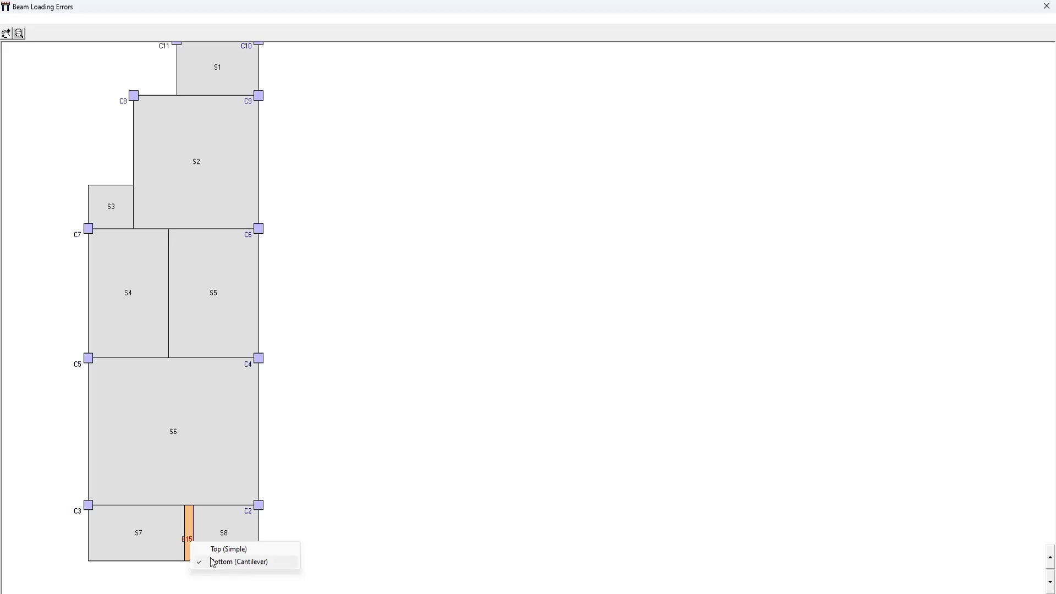
click(225, 551)
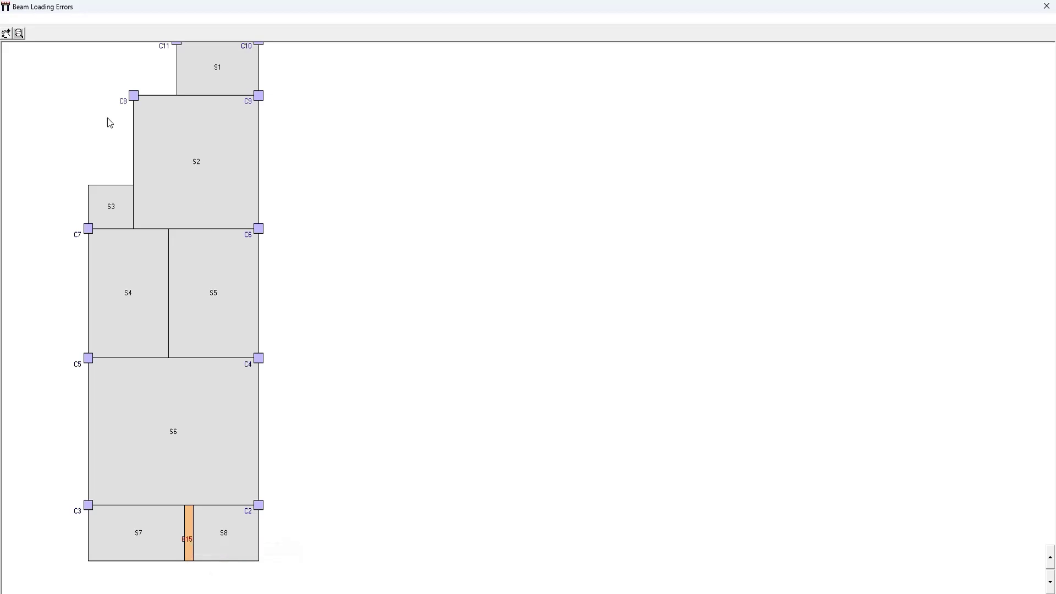
click(1041, 8)
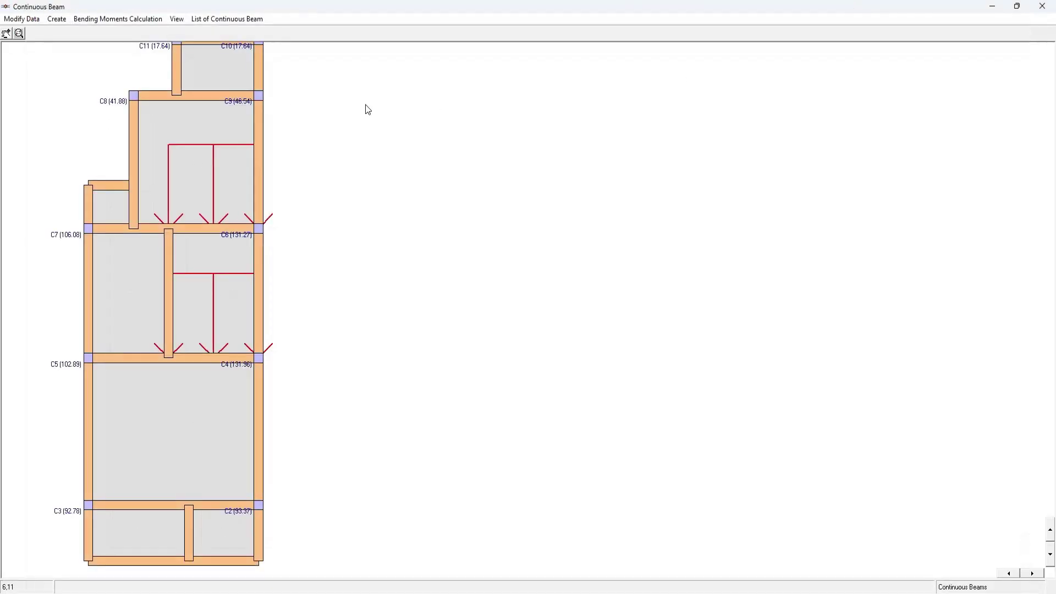
Review the analysis summary of the slab, beam and column loads, and close the continuous beam analysis
click(146, 21)
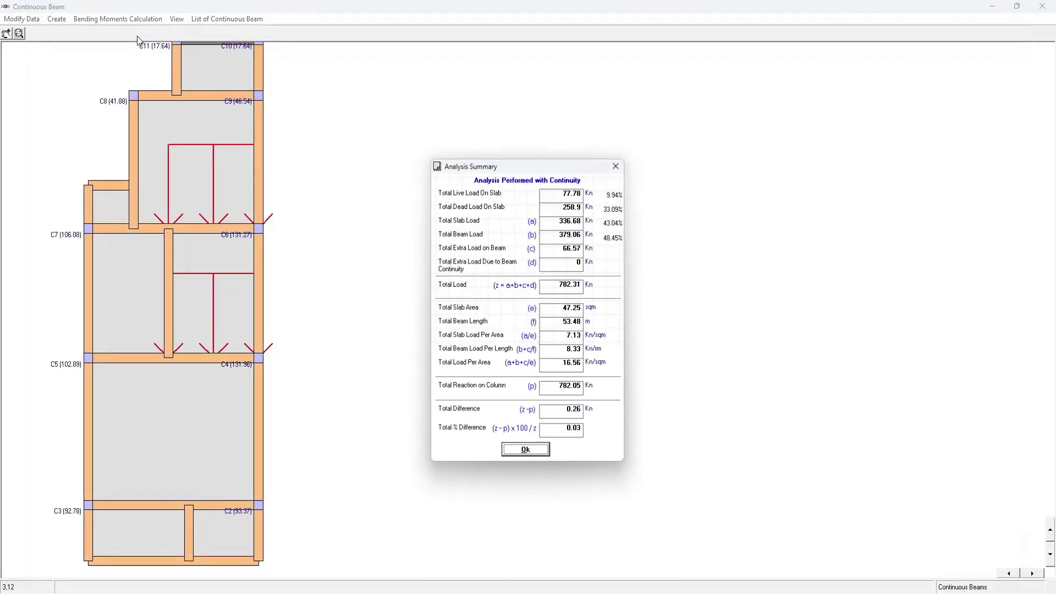
click(527, 450)
click(1042, 6)
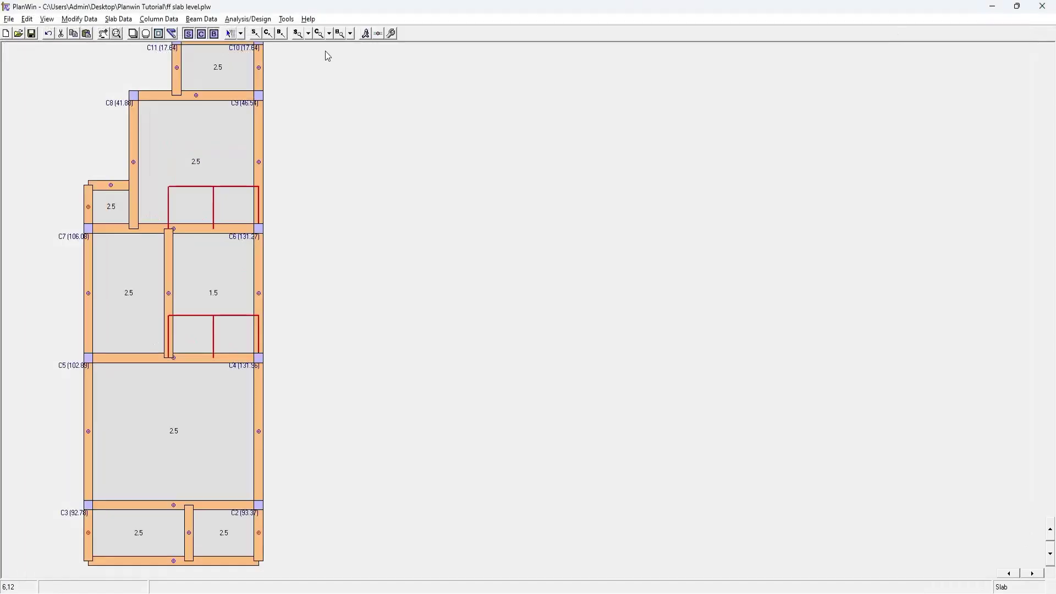
click(365, 33)
click(524, 450)
Save the first-floor slab level plan and import the sc slab level plan DXF with millimetres as the drawing unit
click(8, 19)
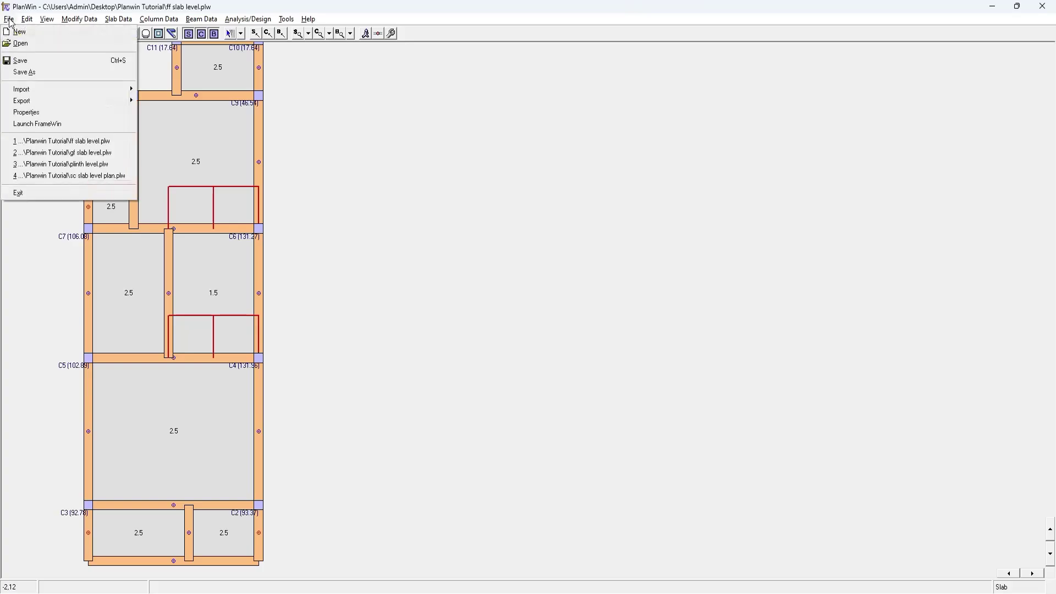
mouse_move(62, 92)
click(144, 90)
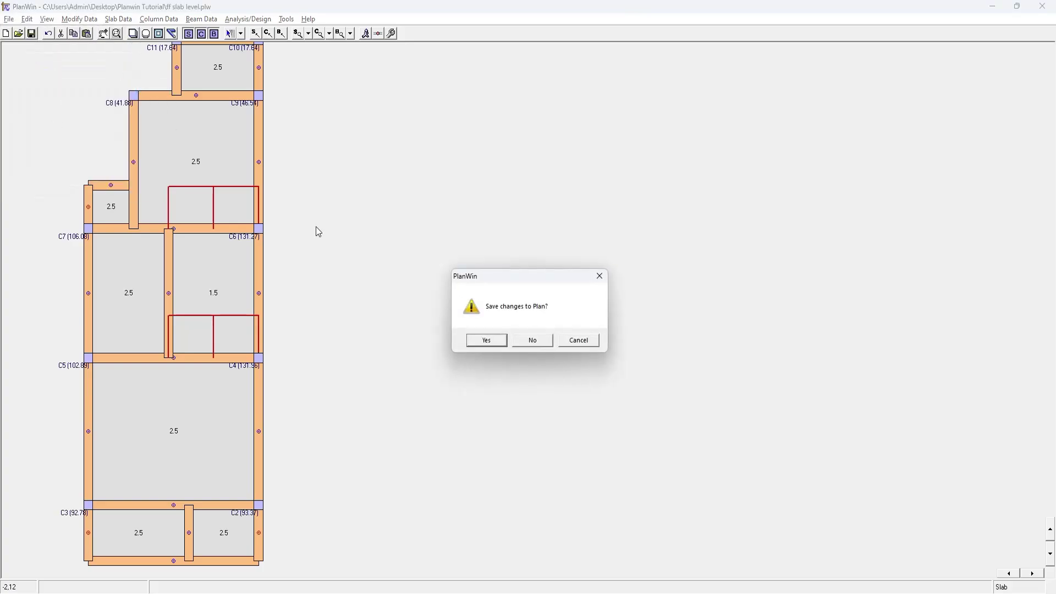
click(487, 341)
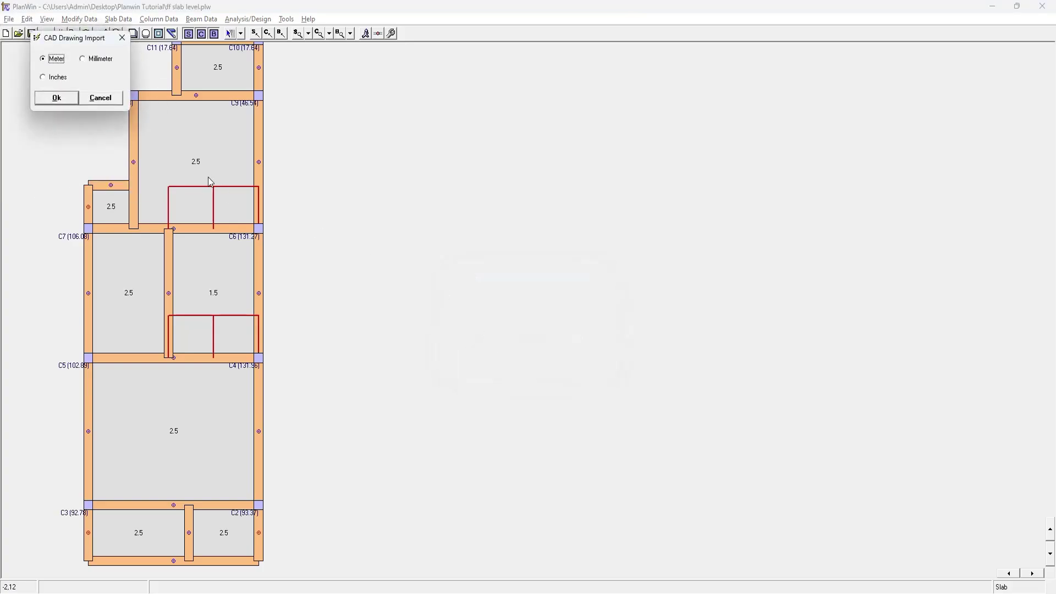
click(107, 60)
click(57, 97)
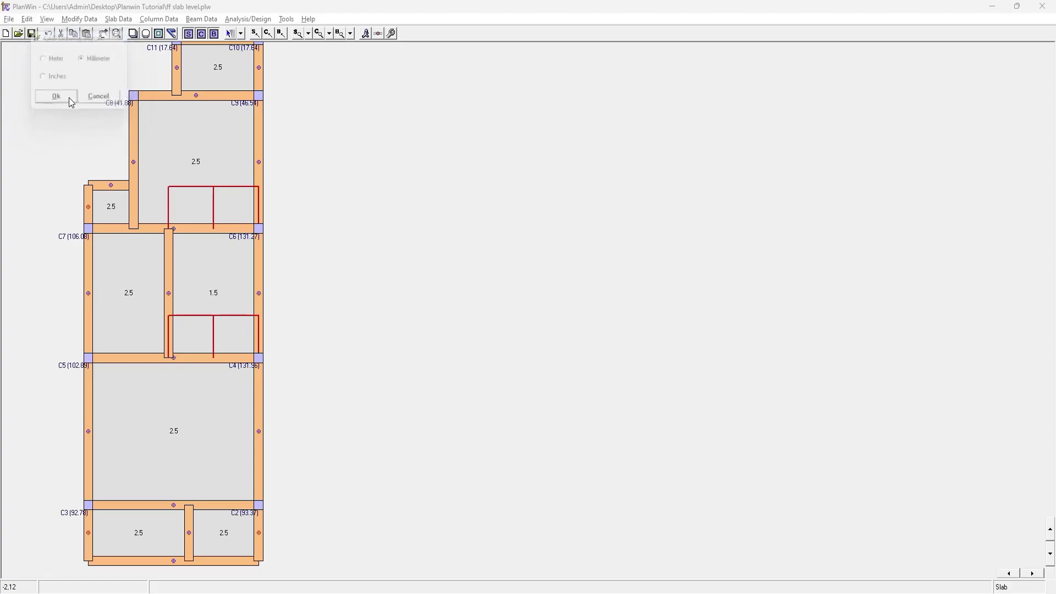
click(140, 142)
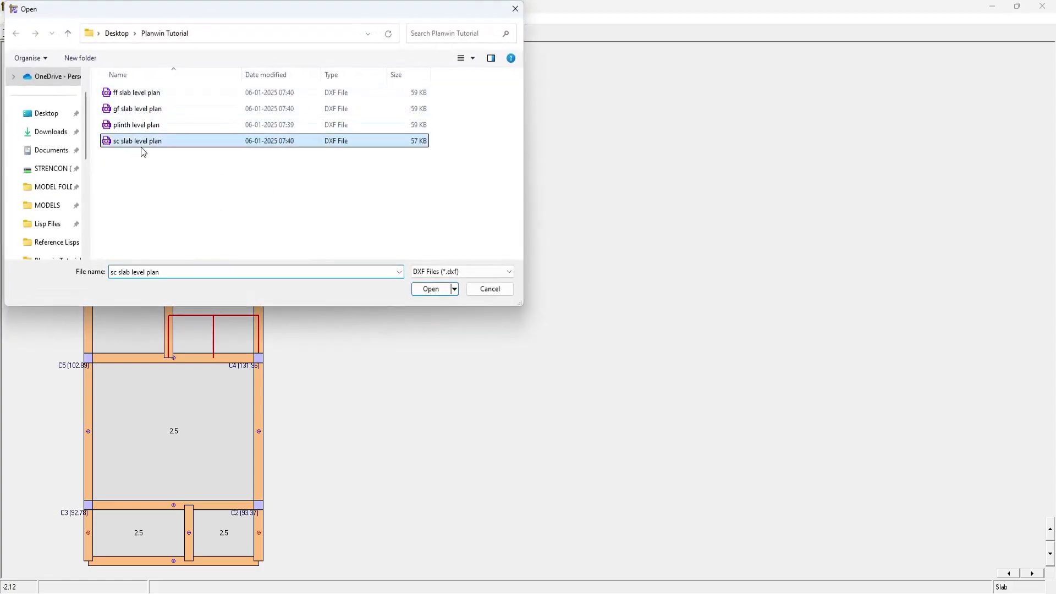
click(432, 289)
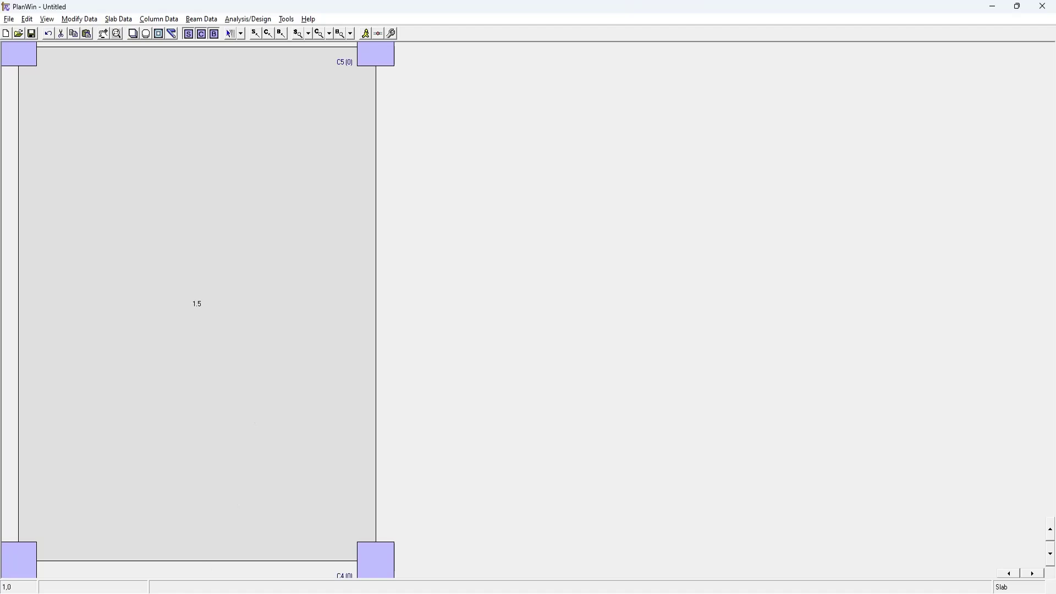
Switch to the Planwin Tutorial folder, open the sc slab level plan DXF in GstarCAD, and show the drawing's extents
mouse_move(188, 591)
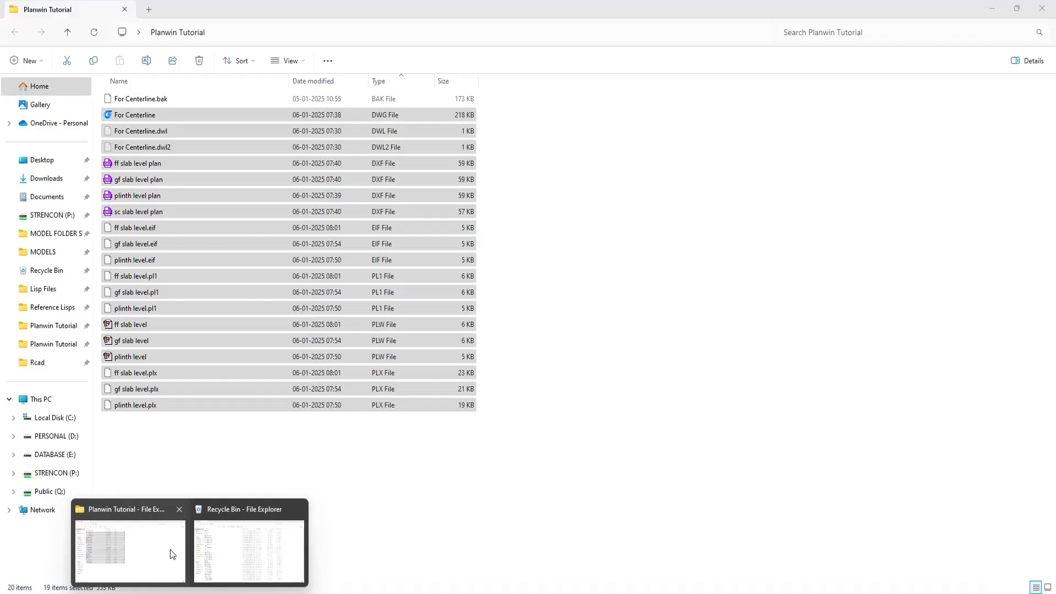
click(172, 555)
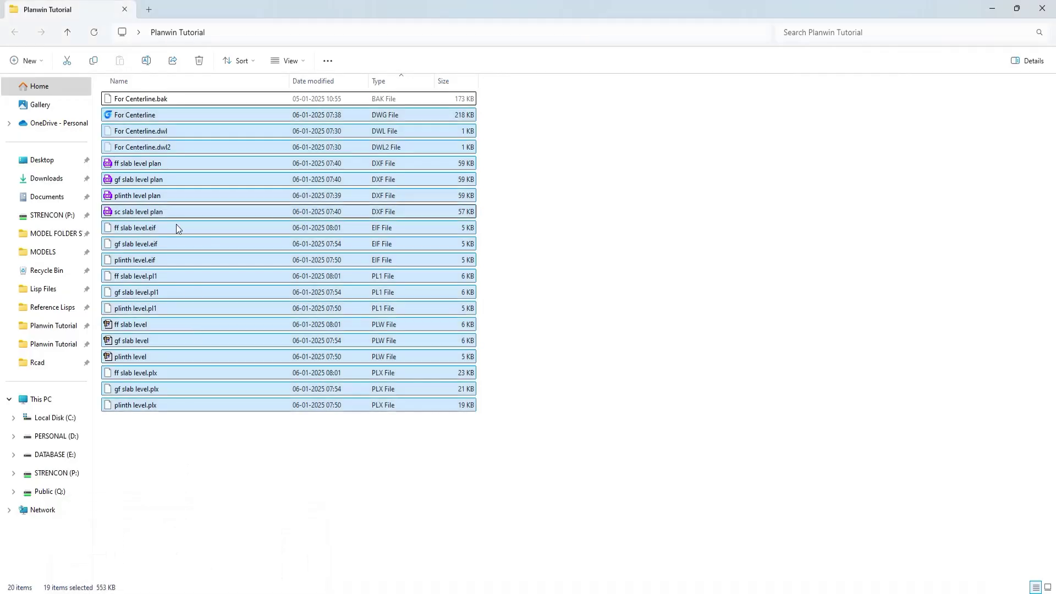
double_click(144, 212)
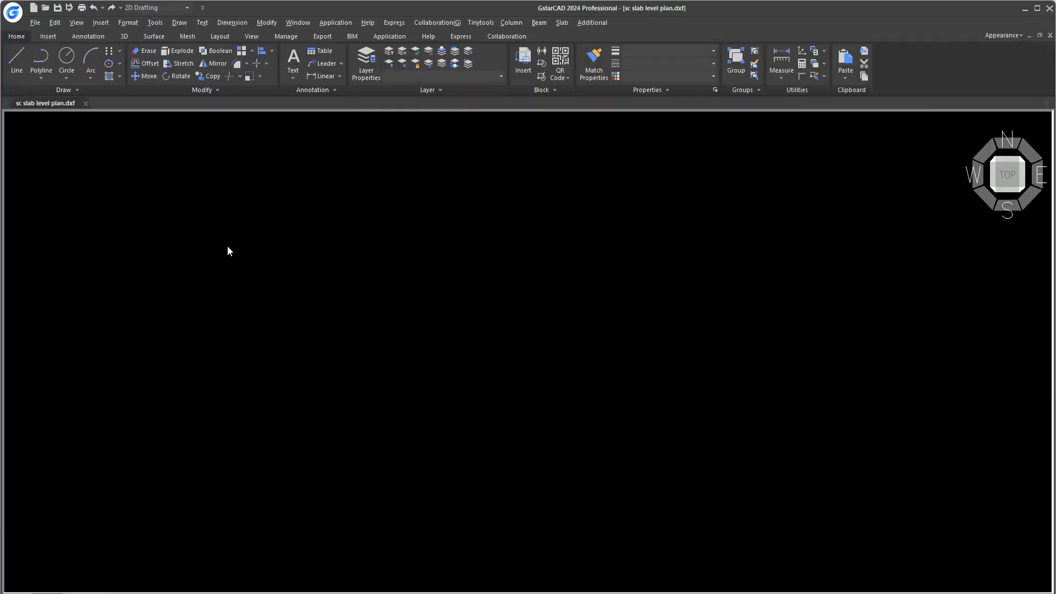
text(z)
key(Return)
text(e)
key(Return)
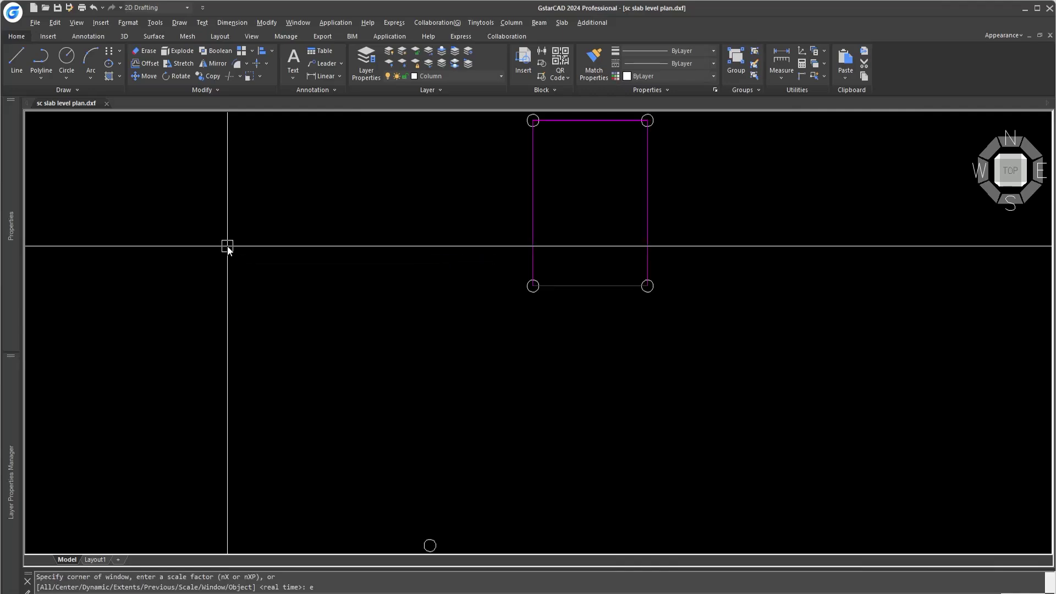
Copy the slab rectangle using its lower-left column centre as base point, placing the copy's corner on the isolated column below
scroll(460, 330, down, 2)
scroll(458, 419, up, 3)
scroll(395, 393, down, 2)
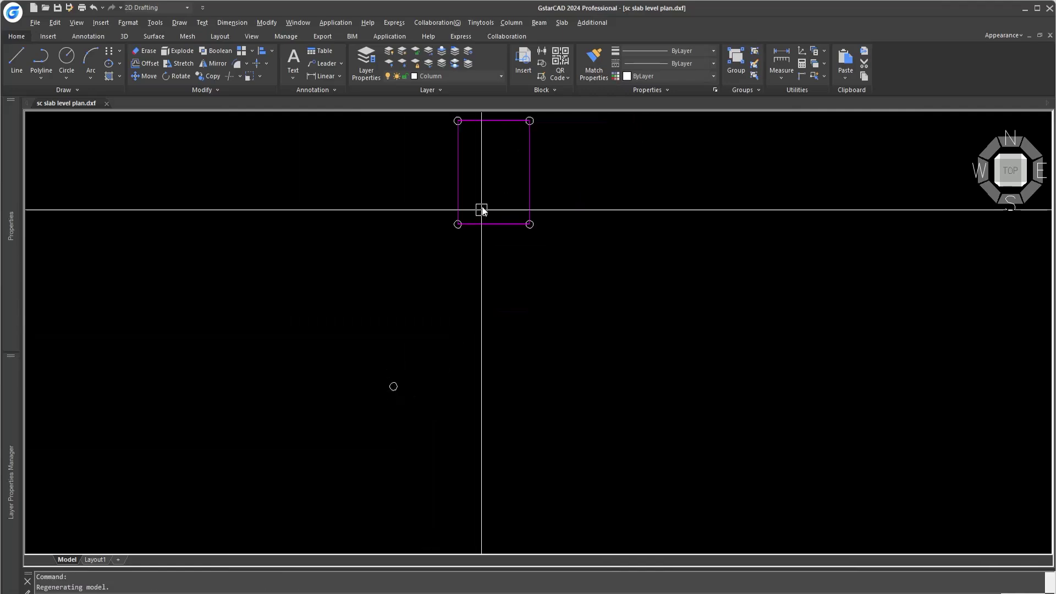
drag(481, 207, 477, 255)
scroll(467, 229, up, 2)
text(co)
key(Return)
scroll(443, 222, up, 4)
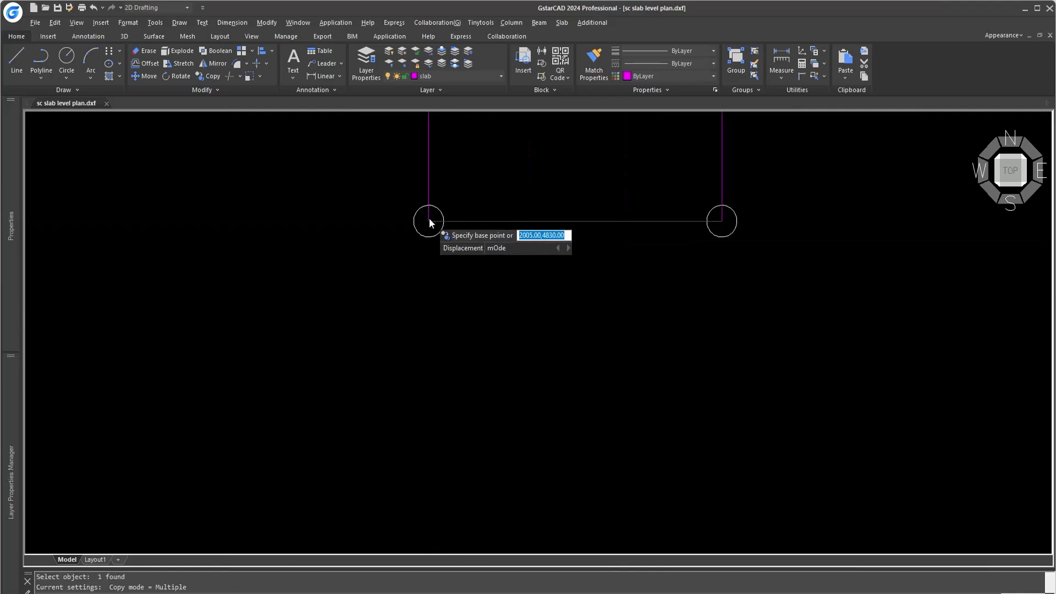
click(443, 221)
scroll(445, 286, down, 3)
scroll(424, 275, down, 2)
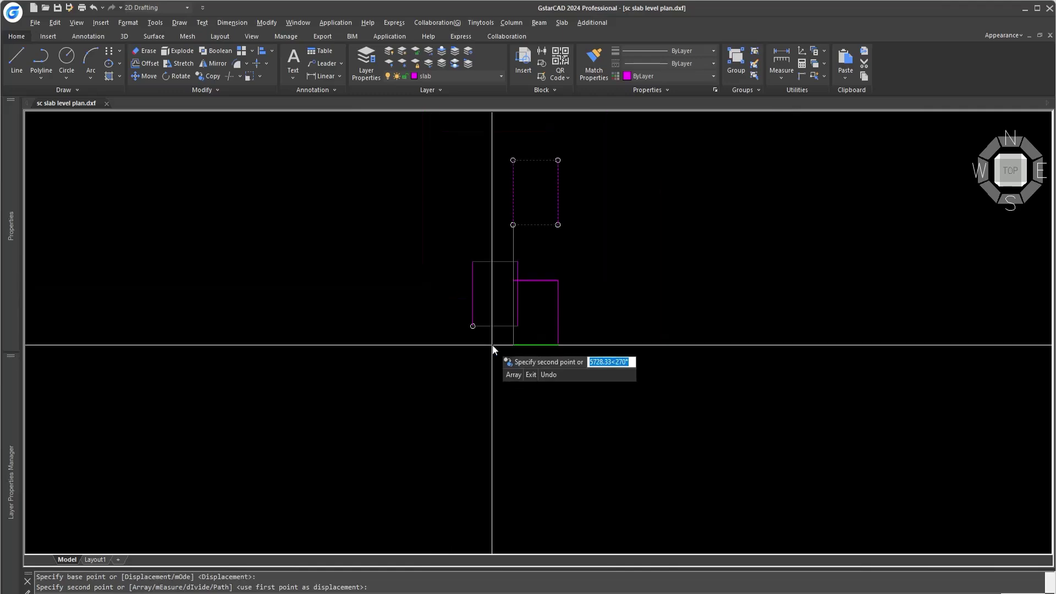
click(495, 349)
key(Escape)
middle_drag(542, 323, 521, 346)
Save the drawing in AutoCAD 2010 DXF format, replacing the existing sc slab level plan.dxf
key(ctrl+s)
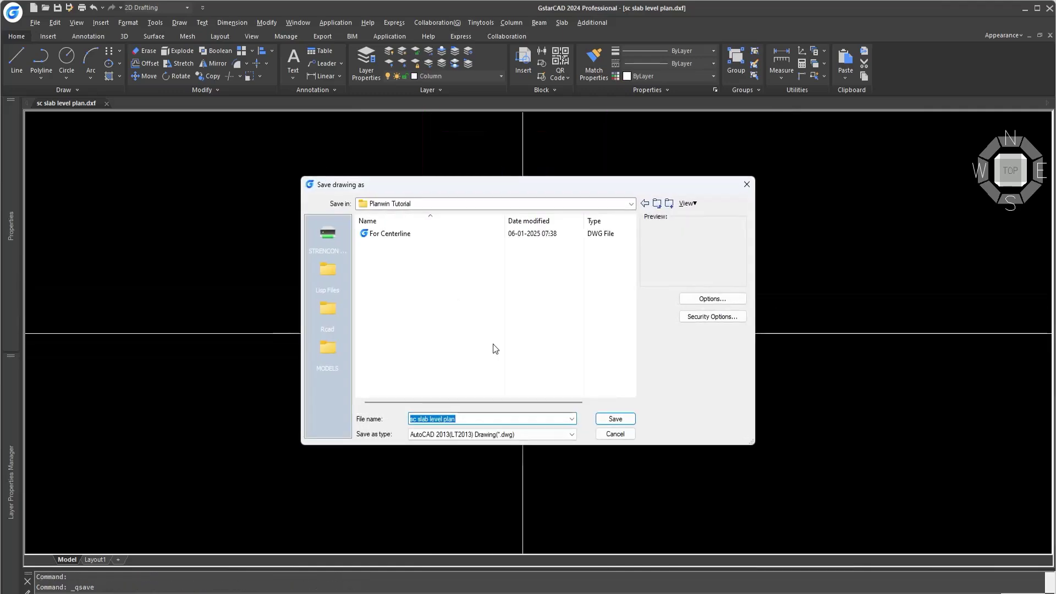
key(Escape)
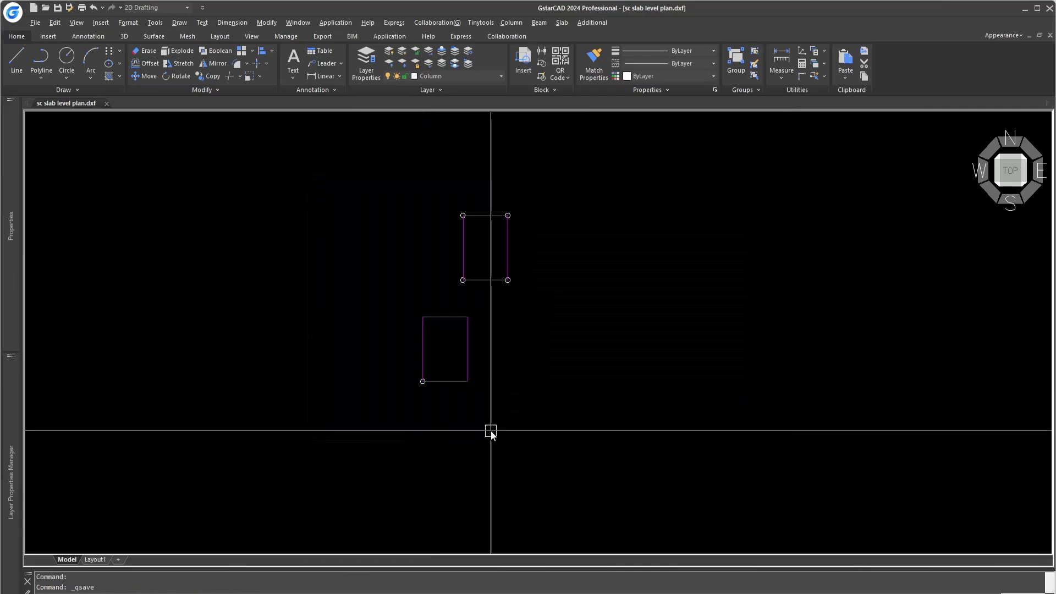
click(484, 434)
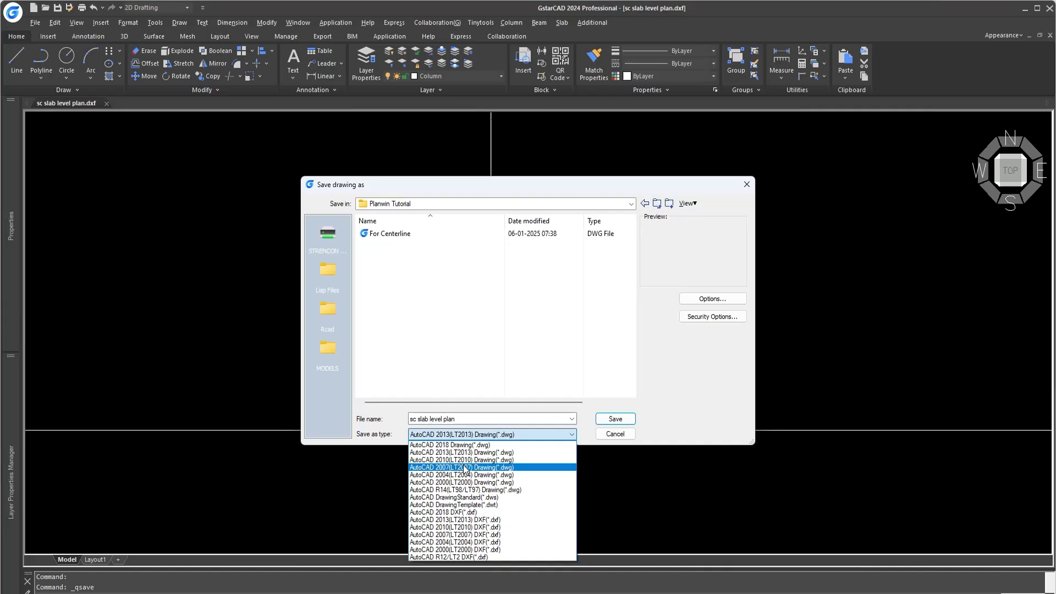
click(467, 527)
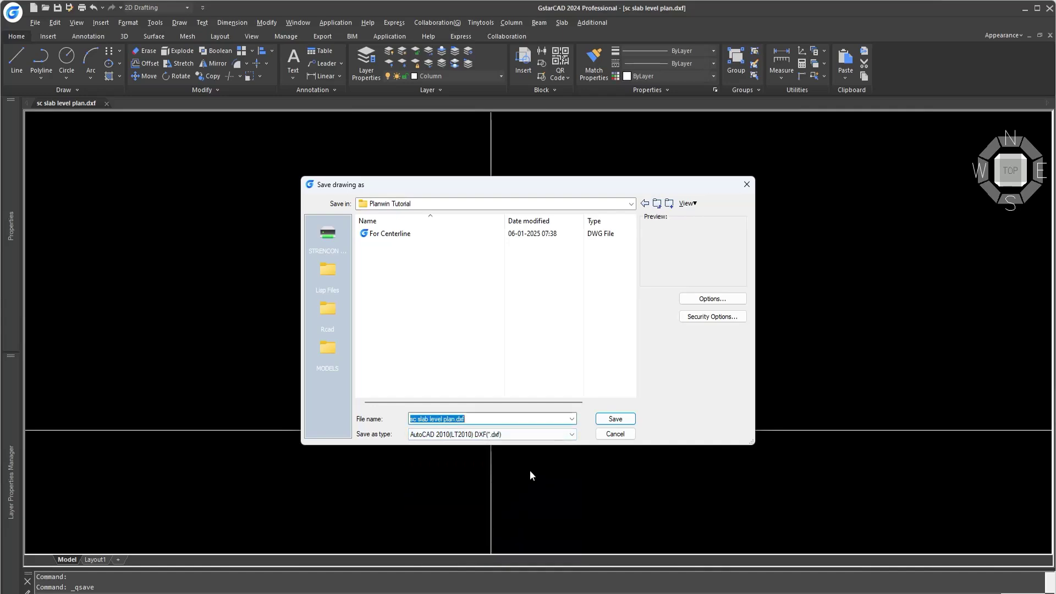
click(615, 420)
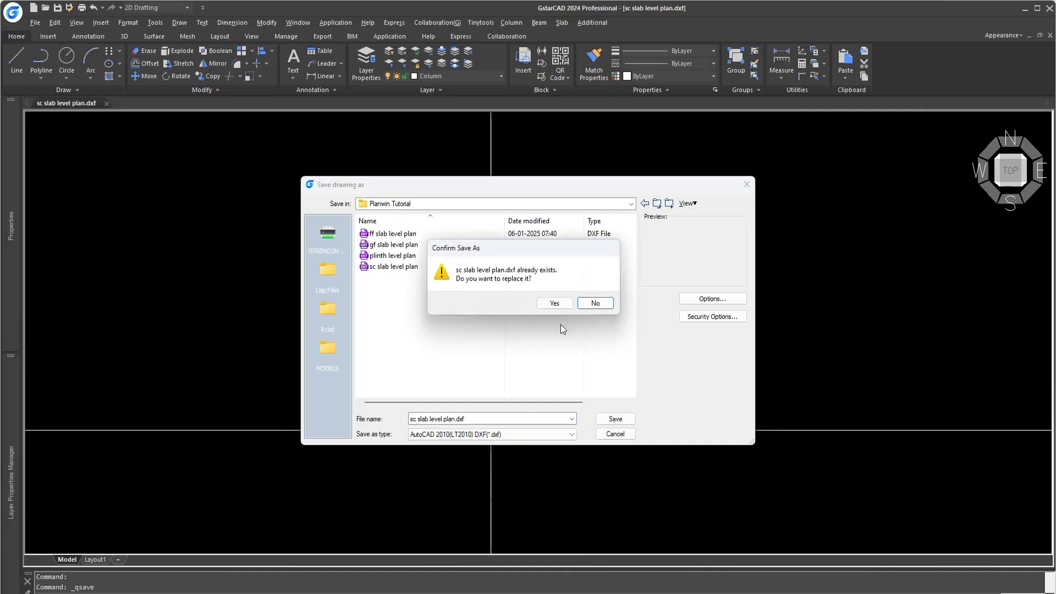
click(559, 304)
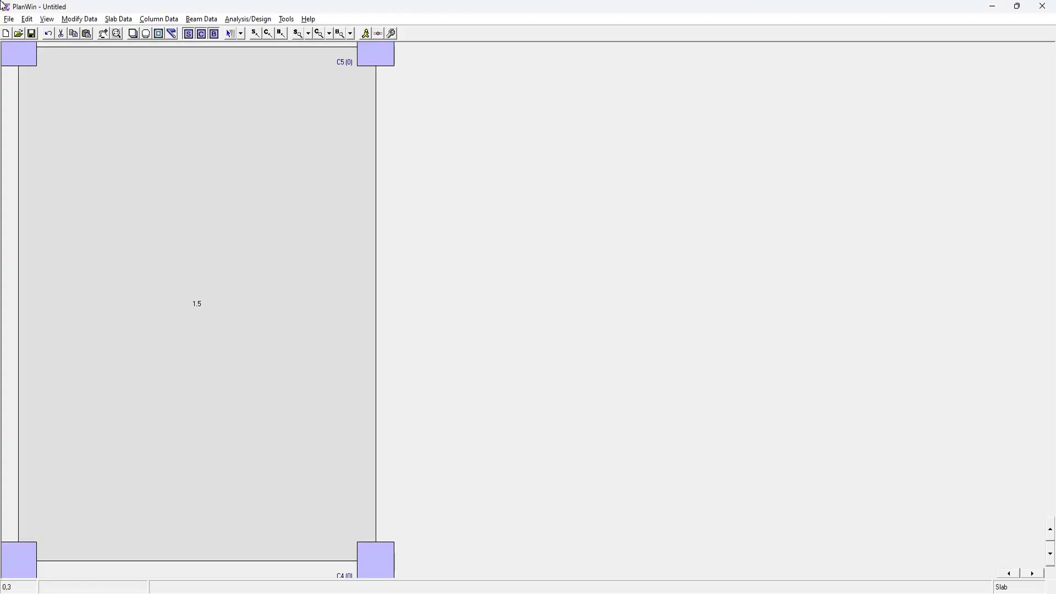
Switch back to PlanWin and import the revised sc slab level plan DXF, discarding the unsaved plan
click(9, 20)
mouse_move(38, 87)
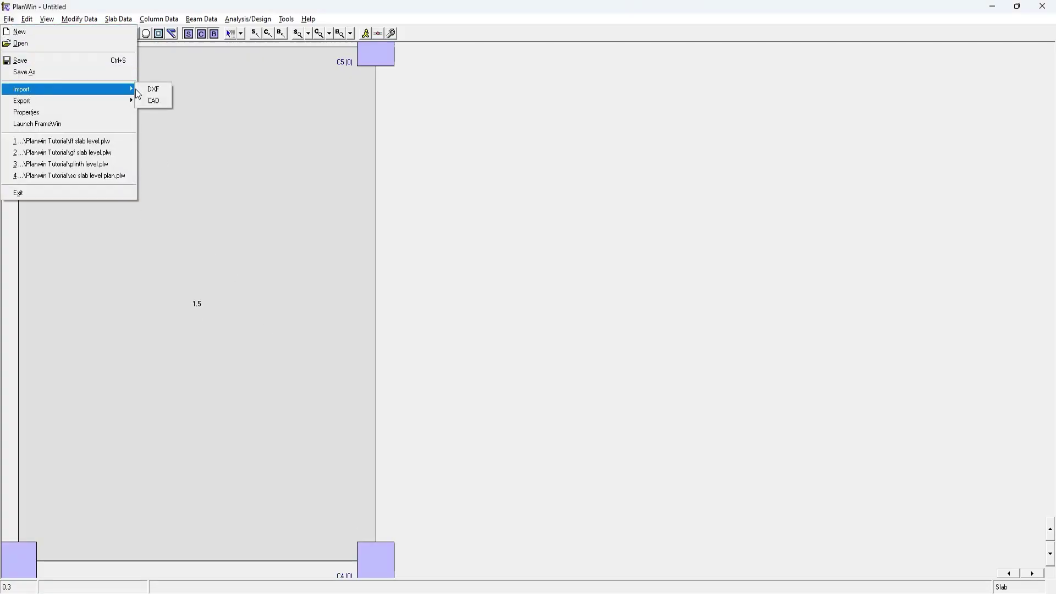
click(149, 88)
click(536, 342)
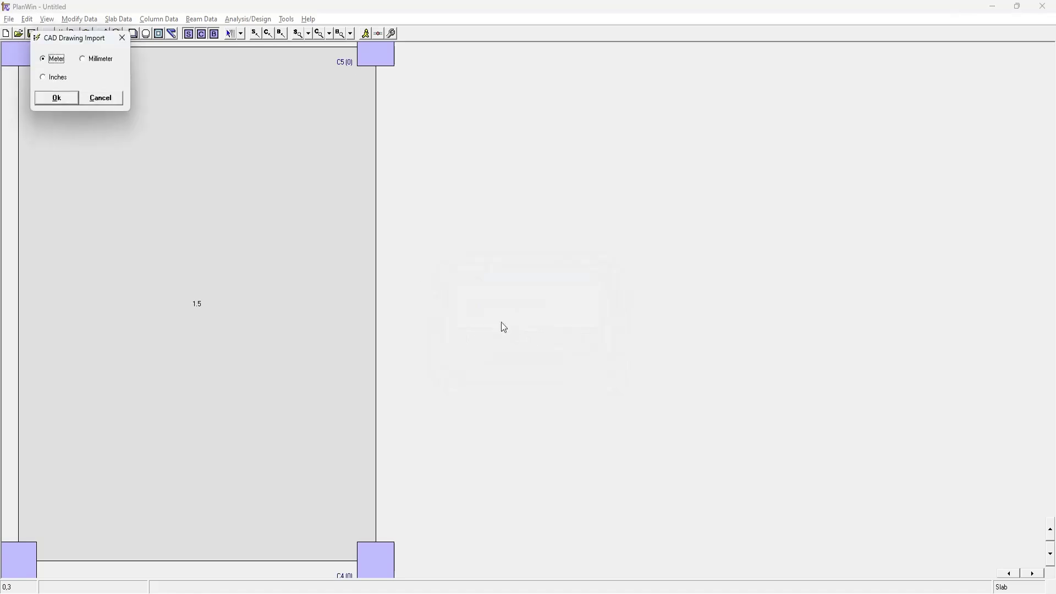
click(63, 100)
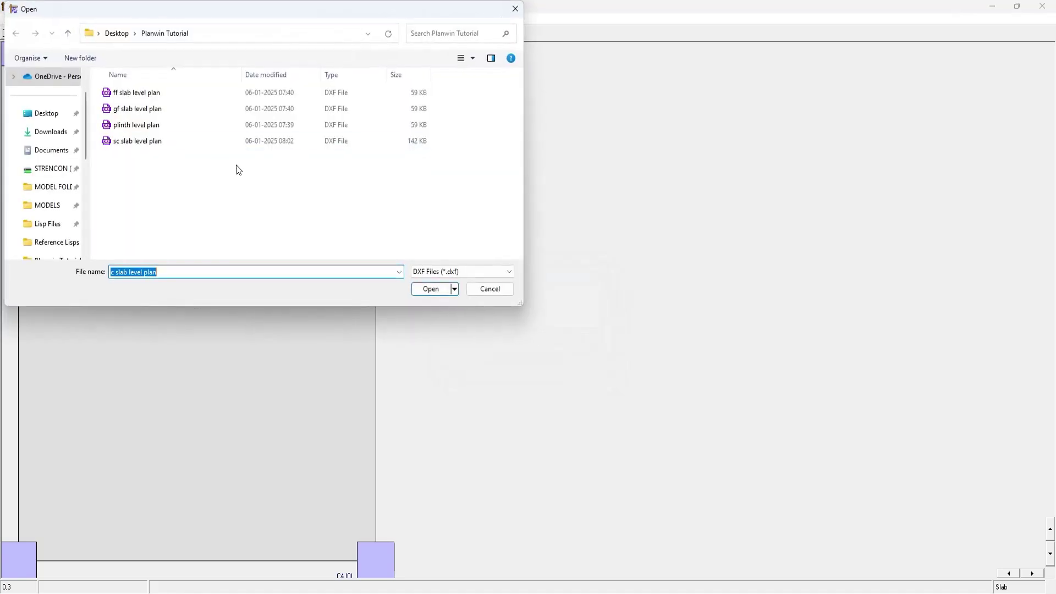
click(140, 141)
click(416, 290)
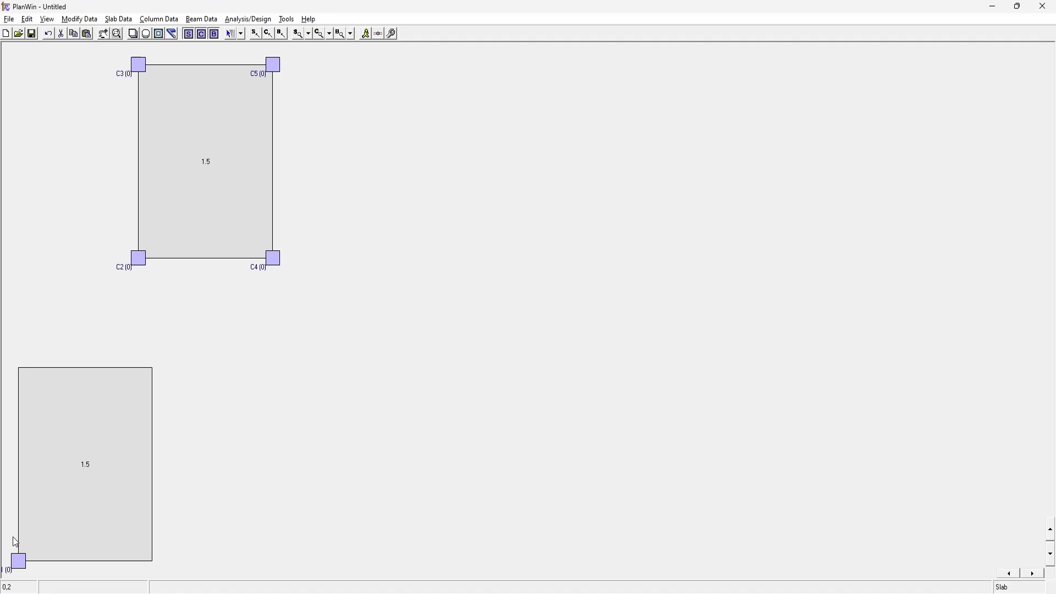
Delete the isolated column C1 and the extra slab S2 attached to it
right_click(22, 558)
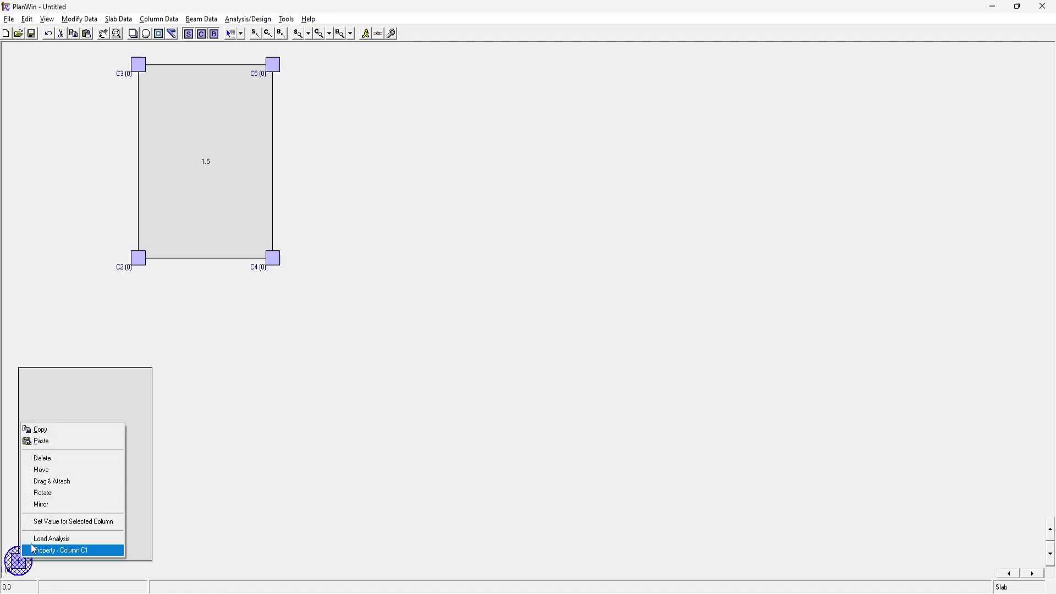
click(49, 458)
click(521, 341)
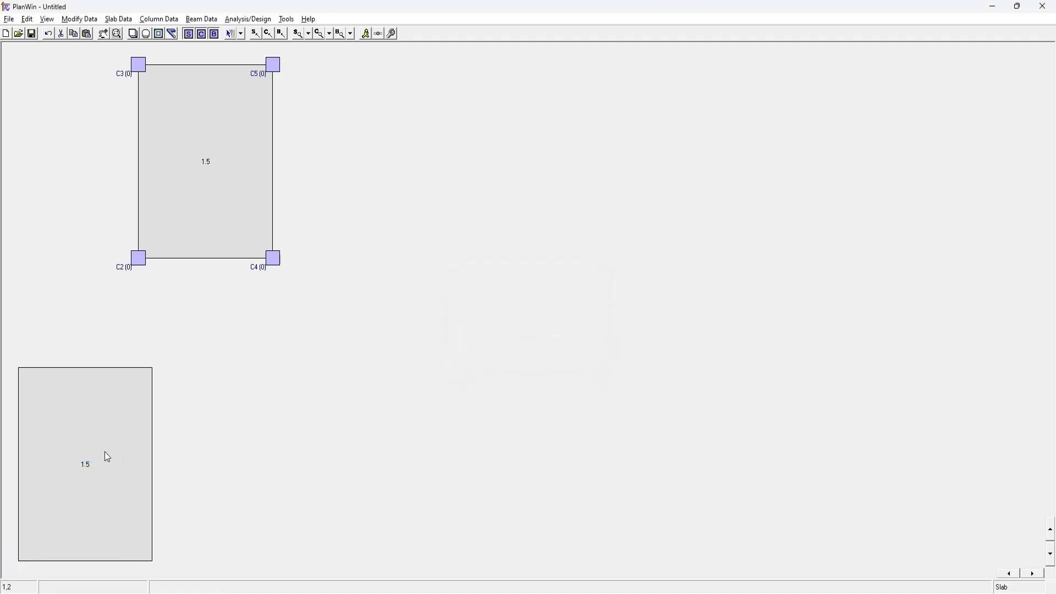
right_click(105, 449)
click(190, 330)
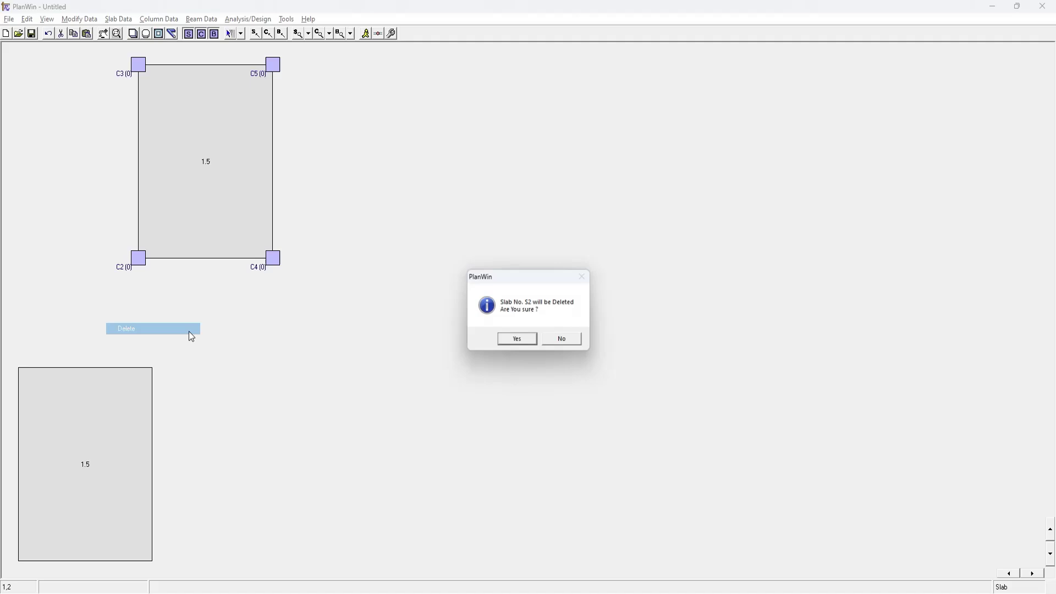
click(520, 340)
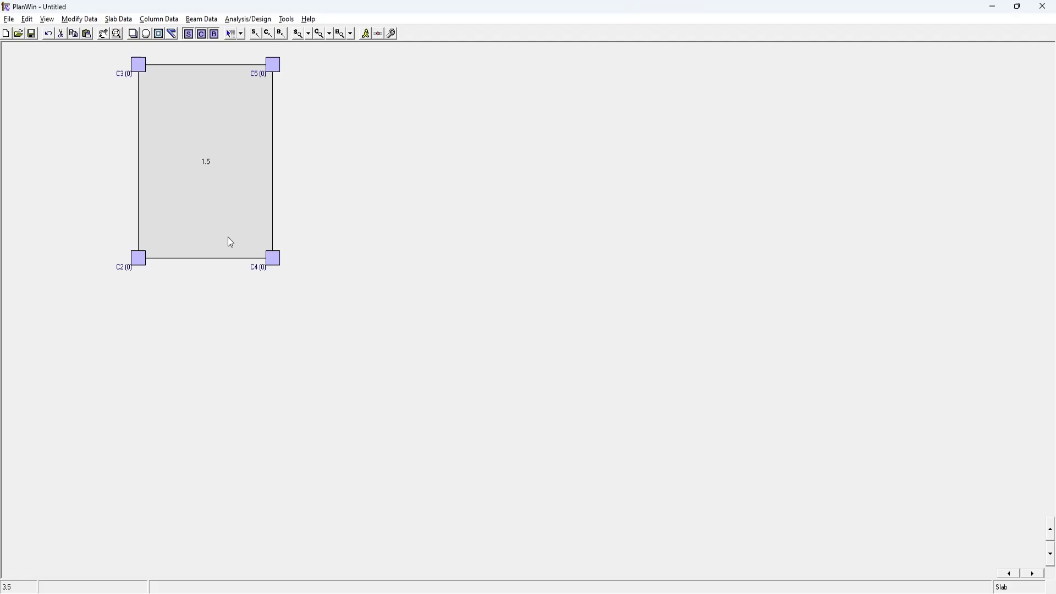
Configure the design parameters with floor type Roof and steel grade 5000 for both columns and beams
click(263, 19)
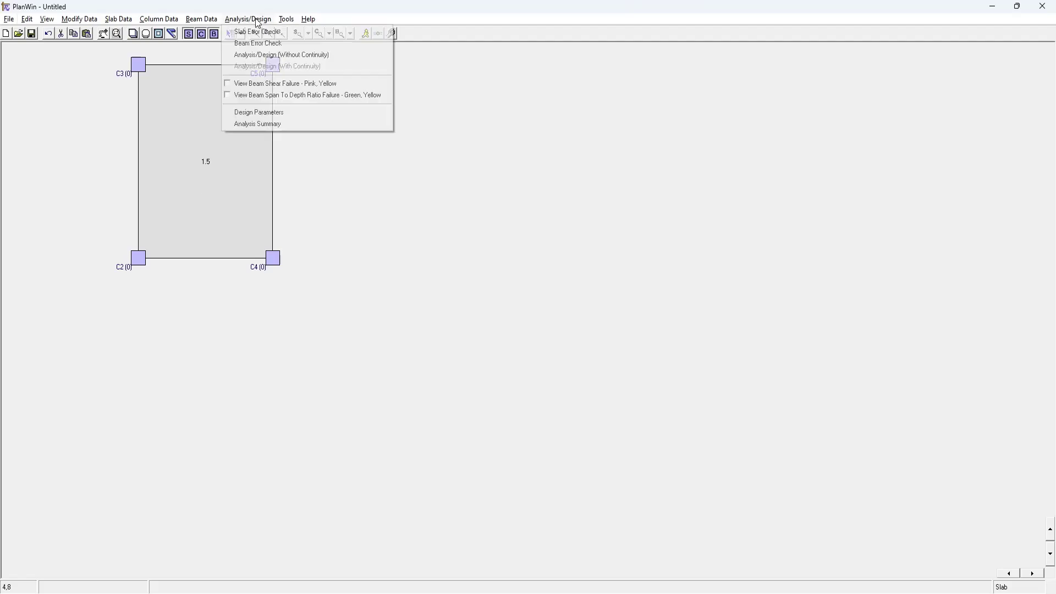
click(288, 112)
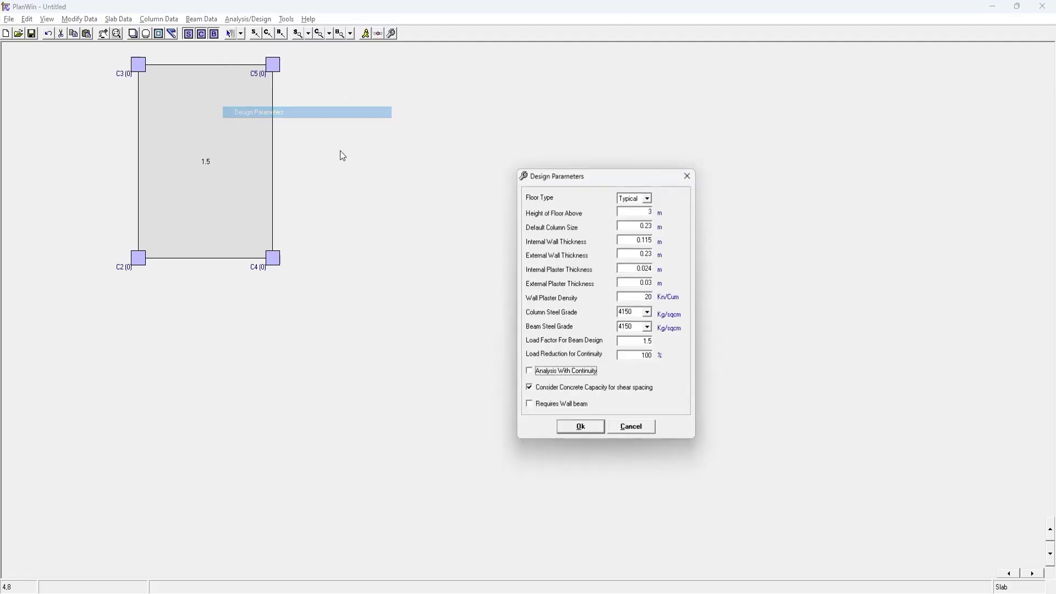
click(648, 198)
click(640, 213)
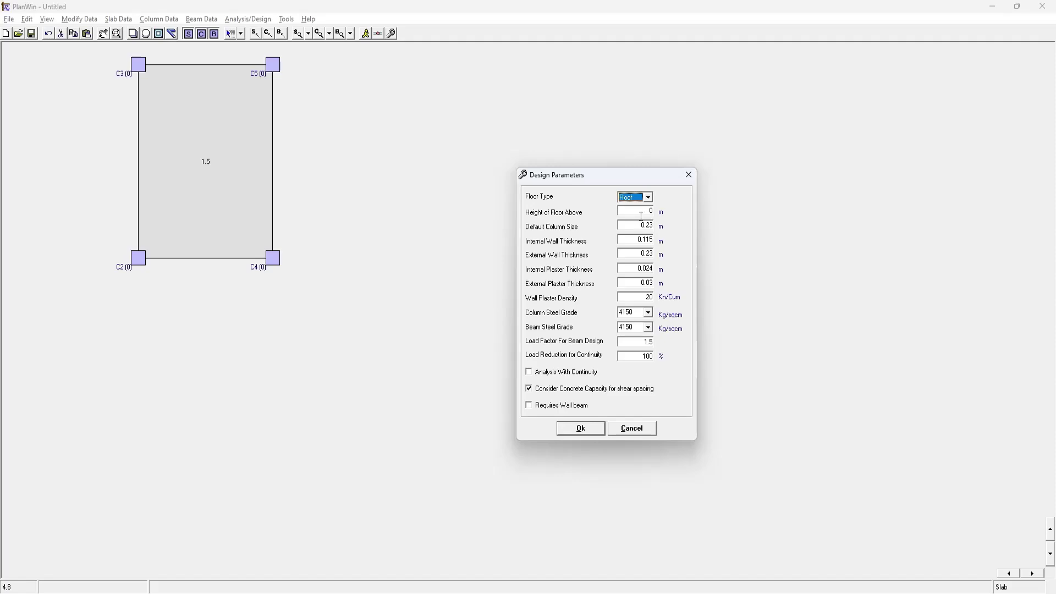
click(649, 313)
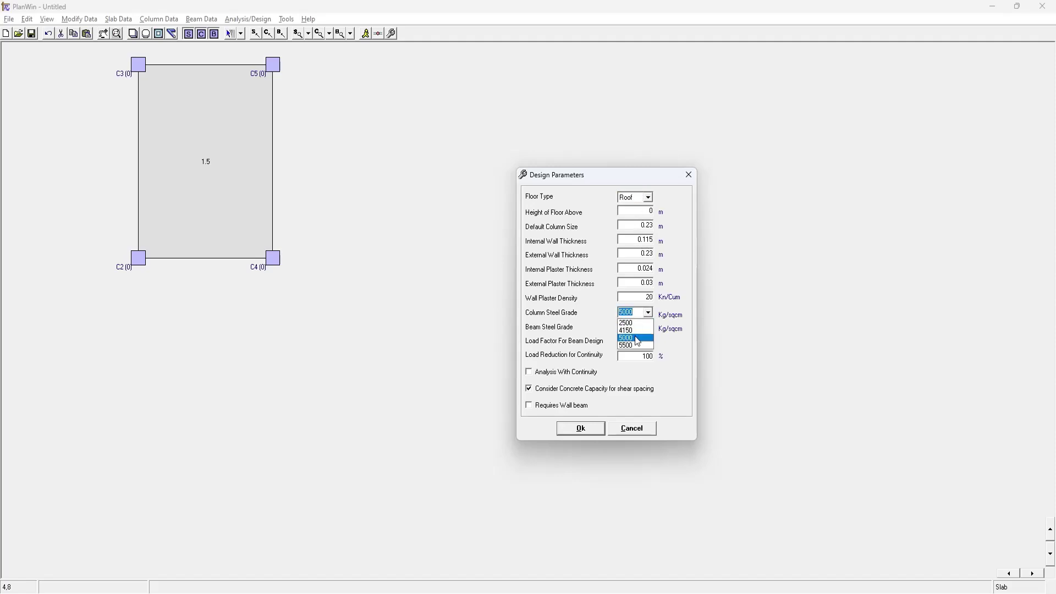
click(653, 332)
click(649, 328)
click(638, 348)
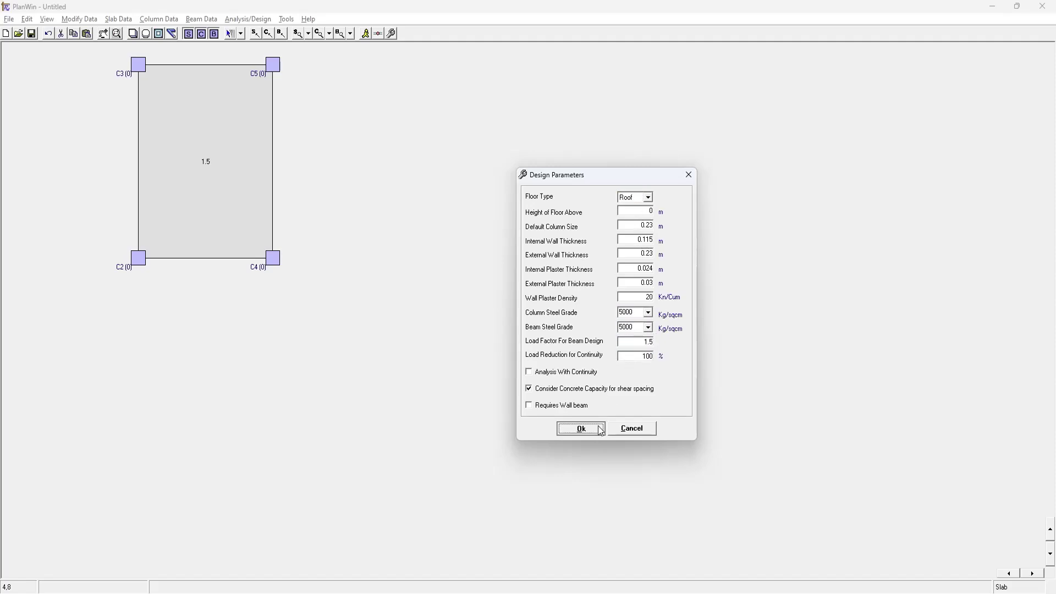
click(577, 374)
click(576, 431)
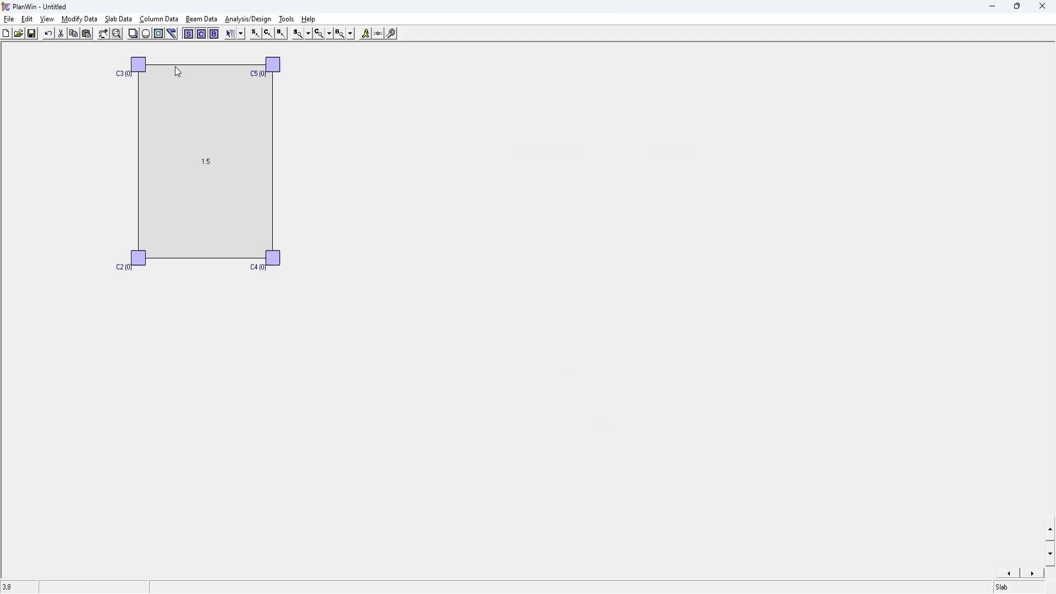
Generate the slab's beams automatically, with external beams carrying self weight, a 1 m high, 0.23 m thick wall and plaster load
click(196, 20)
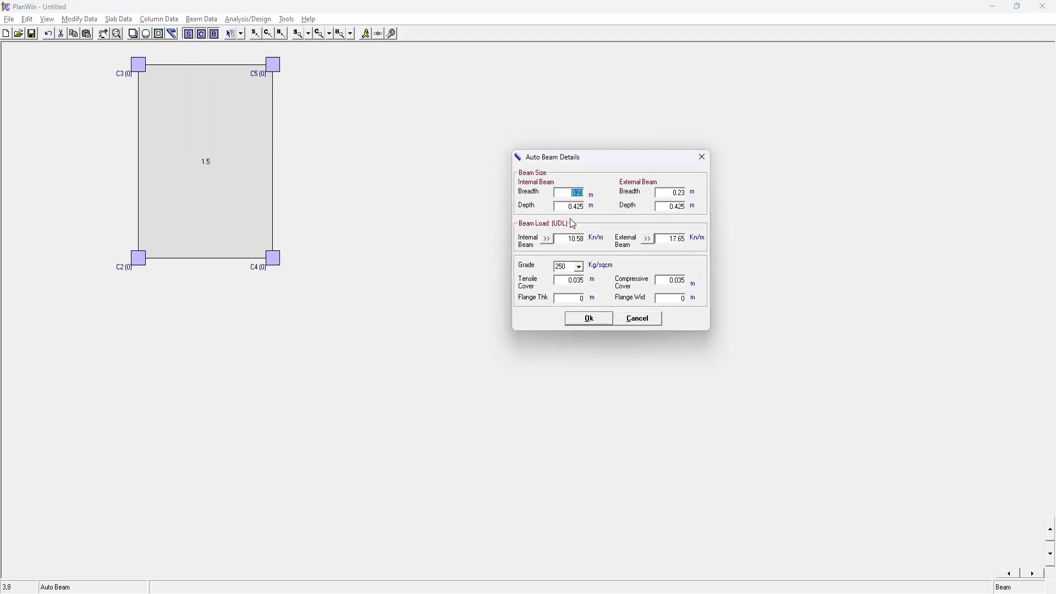
click(547, 238)
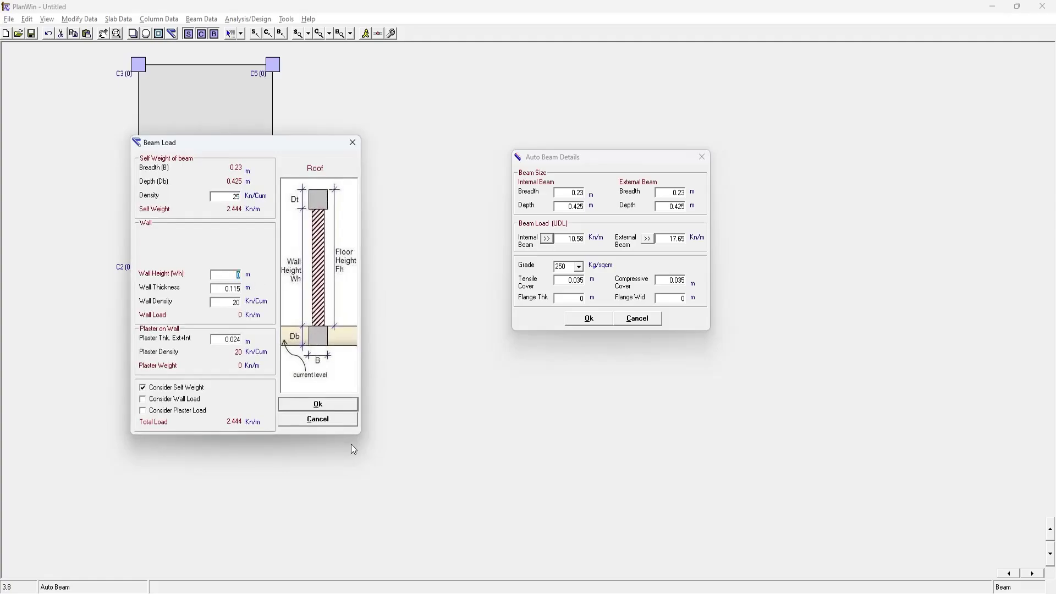
click(343, 421)
click(648, 238)
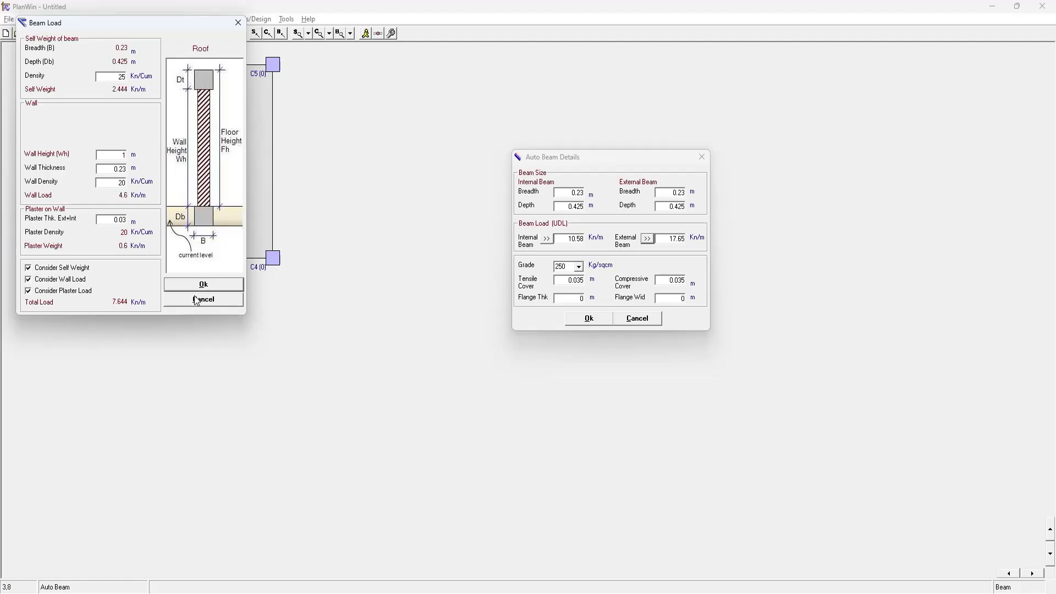
click(207, 284)
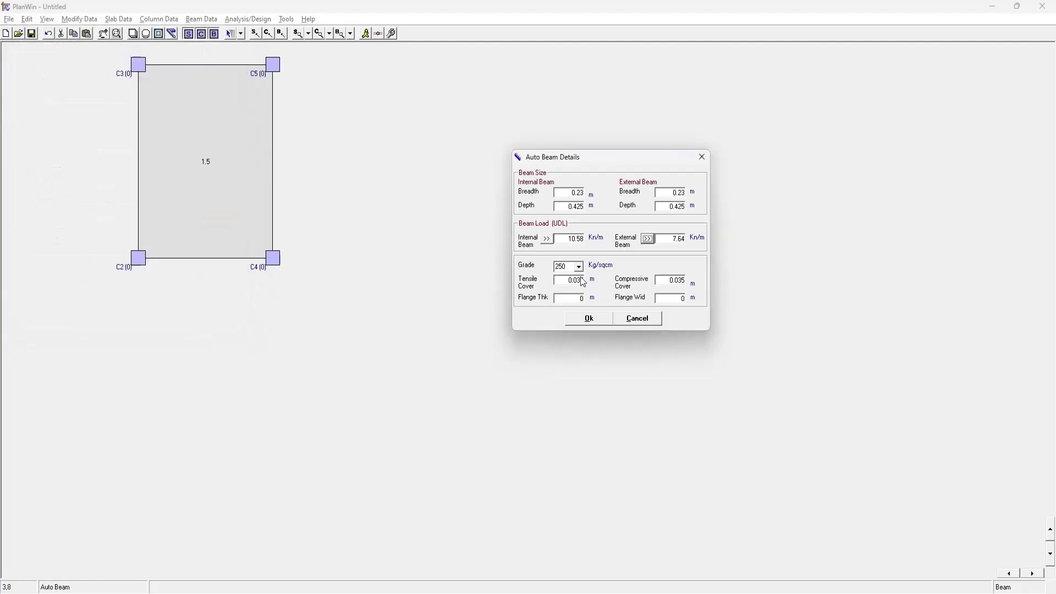
click(588, 318)
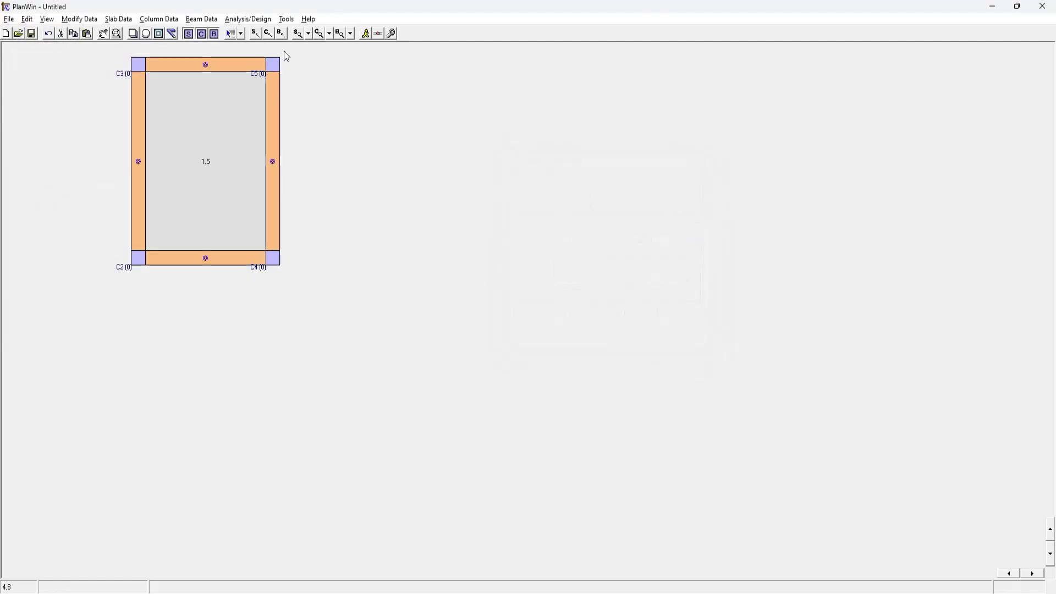
Display the beam loads on the plan and set the slab's floor finish load to 2.5 Kn/sqm
click(351, 34)
click(368, 111)
right_click(217, 141)
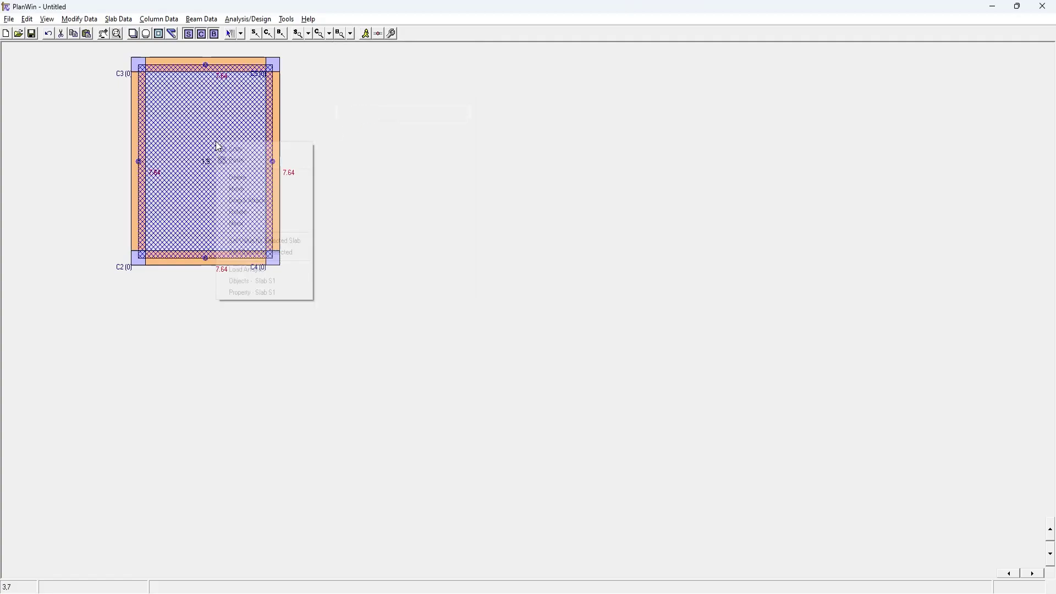
click(276, 293)
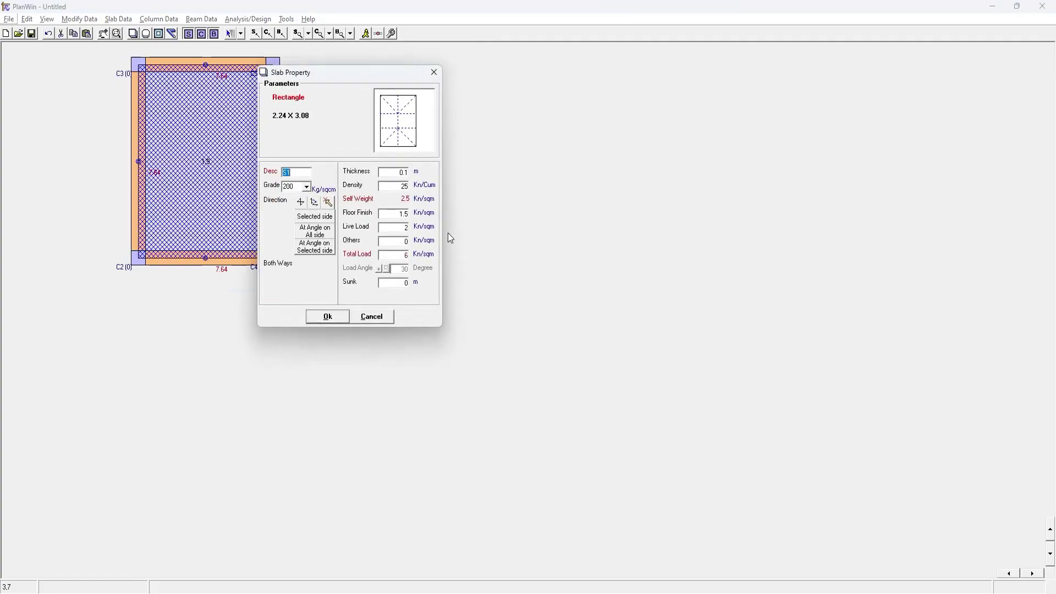
double_click(399, 214)
text(2.5)
click(333, 314)
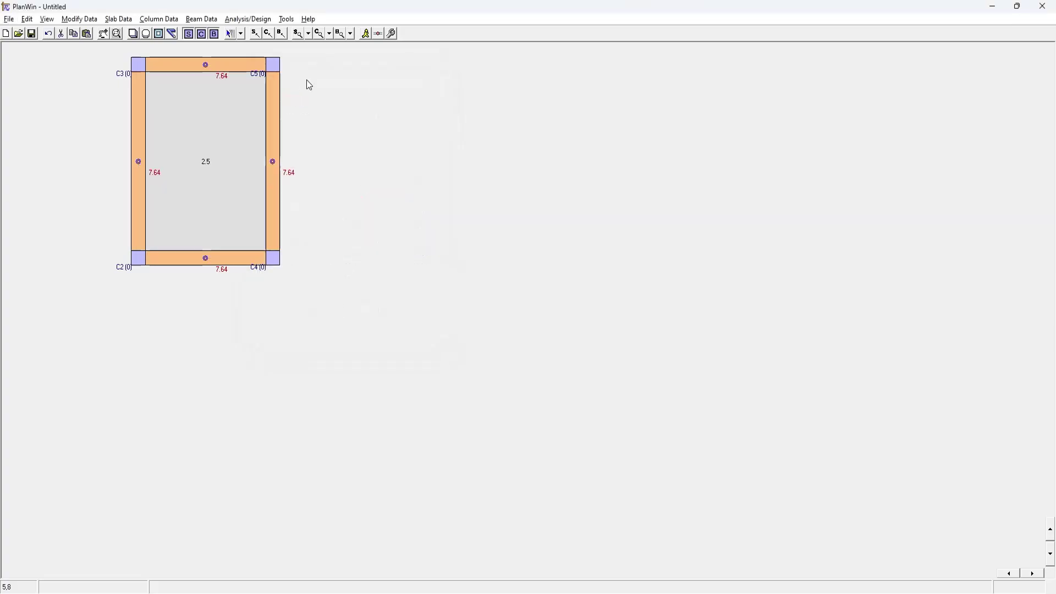
Analyse the staircase roof plan and save it as "sc slab leel" in the Planwin Tutorial folder
click(368, 39)
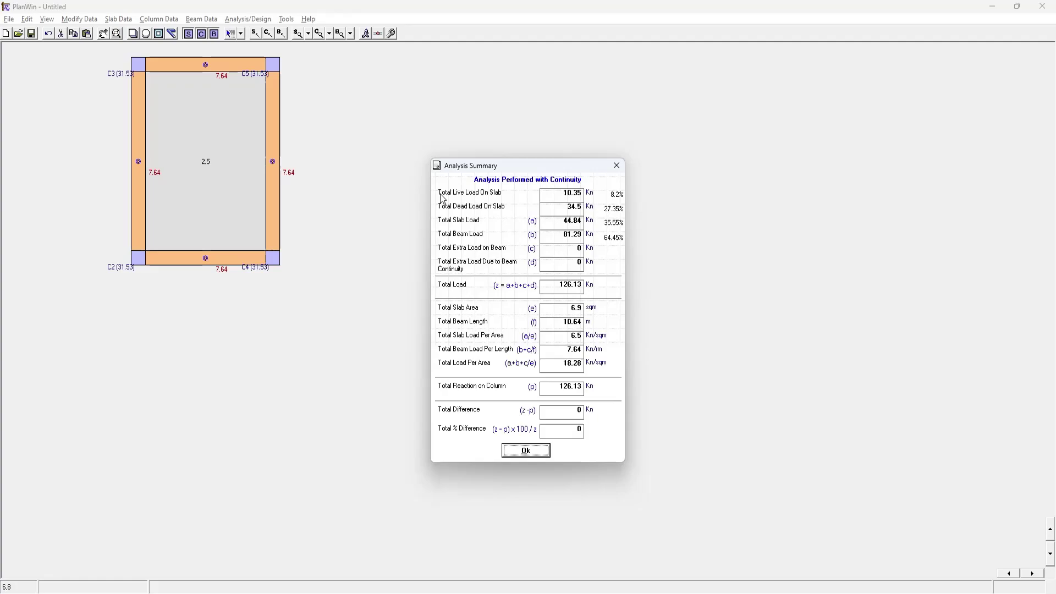
click(538, 451)
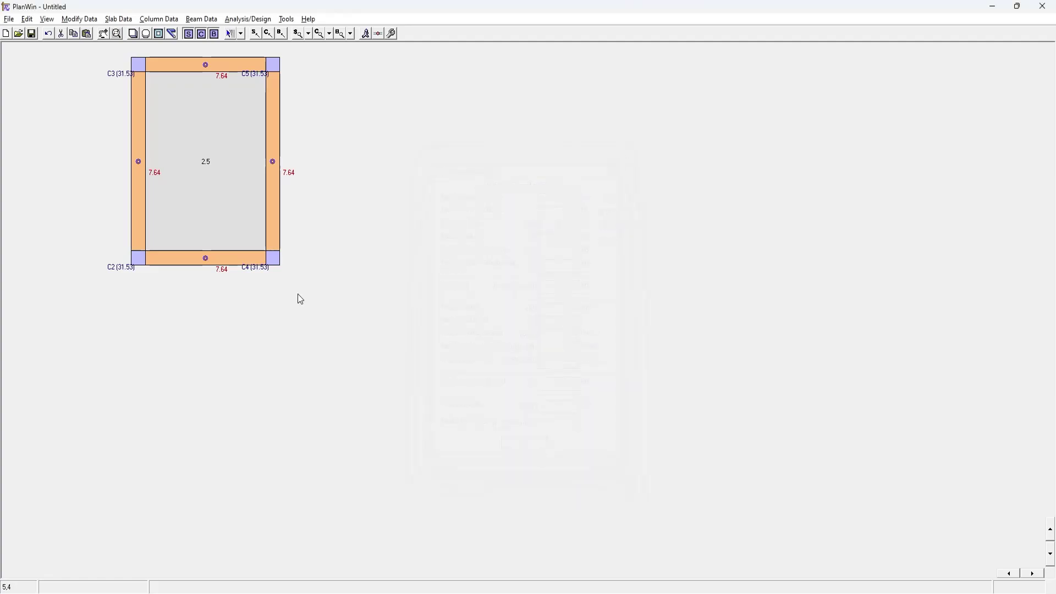
click(32, 35)
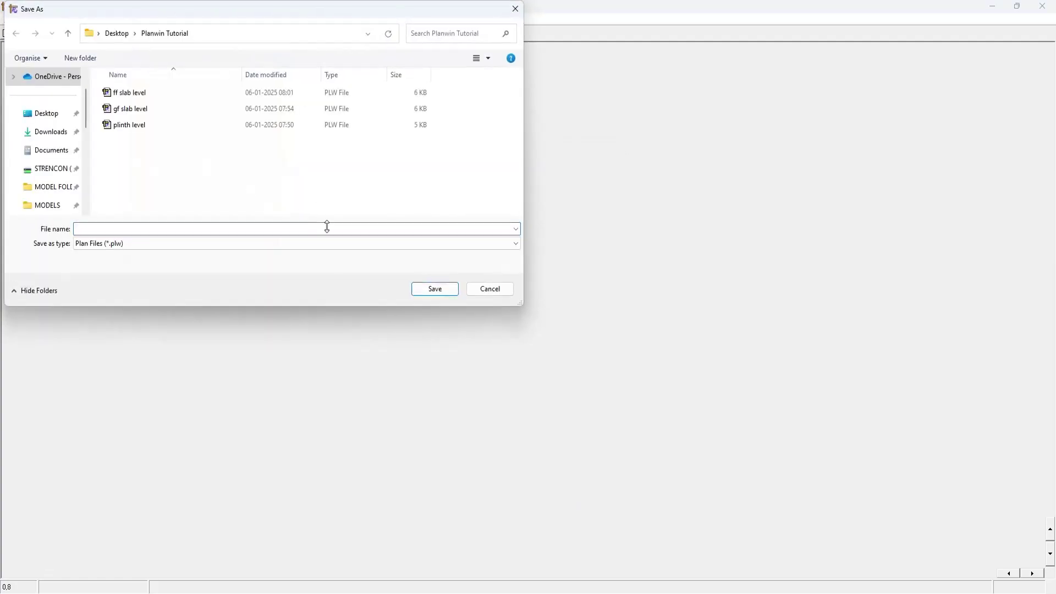
text(sc s)
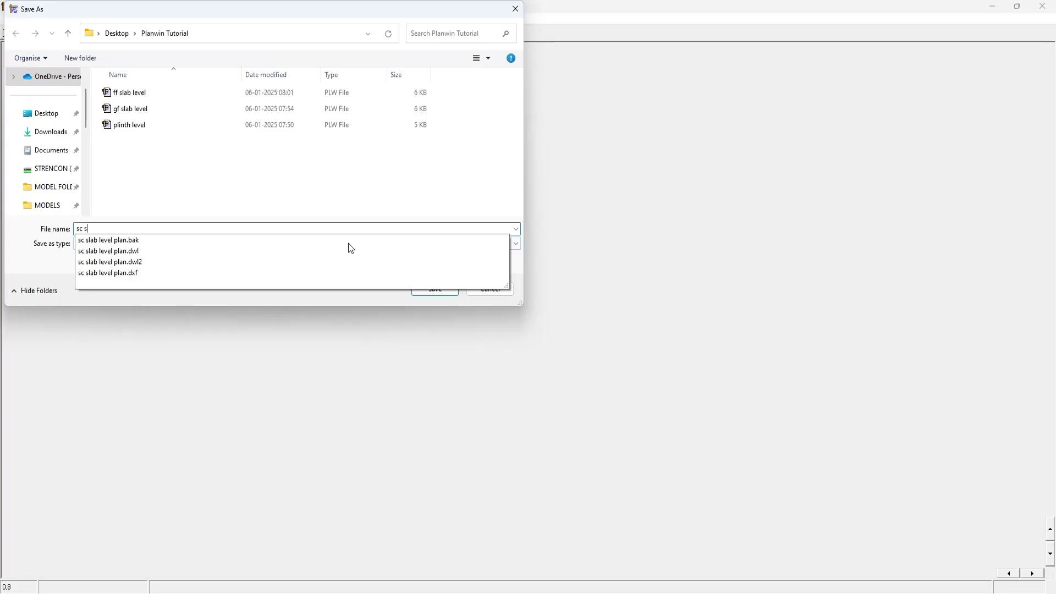
text(lab leel)
key(Return)
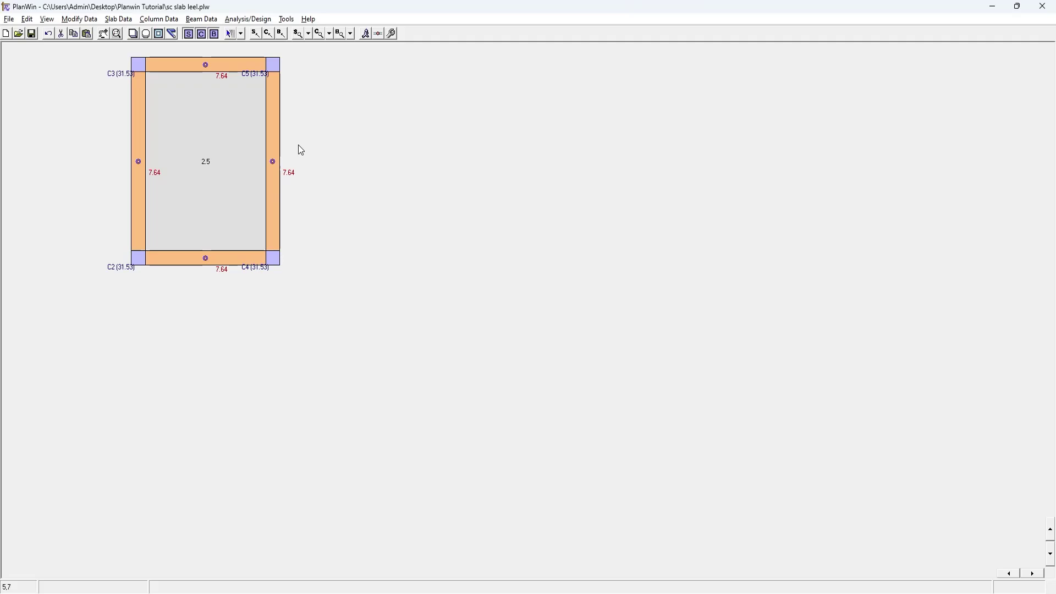
Launch FrameWin from PlanWin and set up the new building file with 4 levels
click(10, 20)
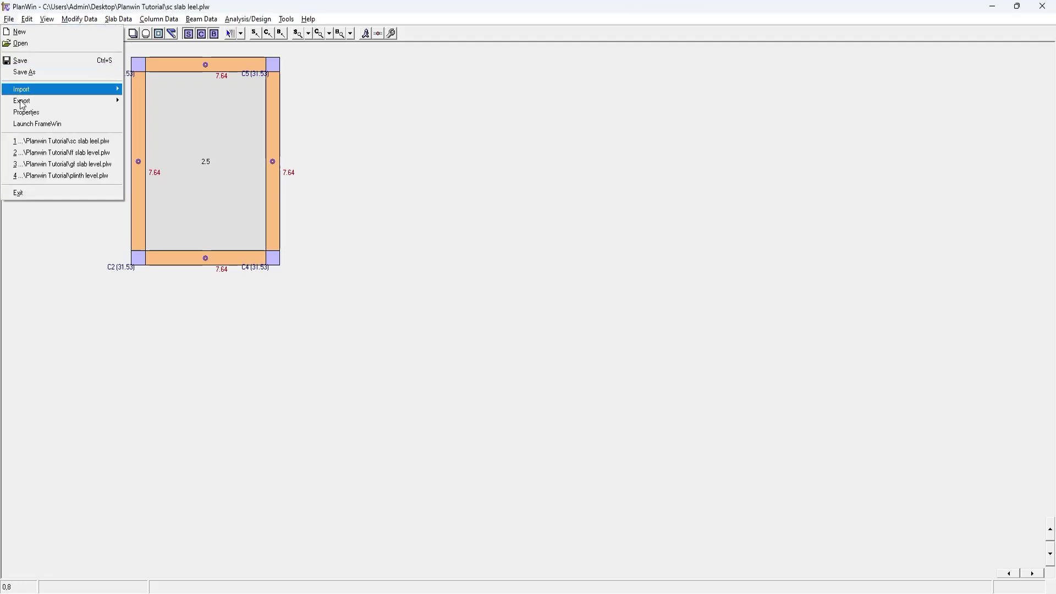
click(26, 124)
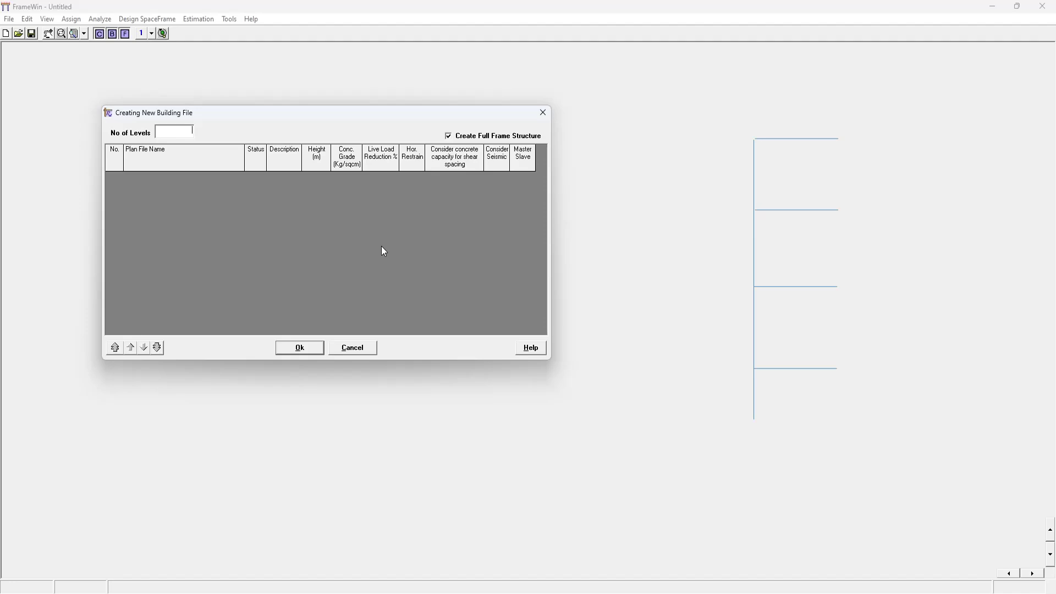
text(4)
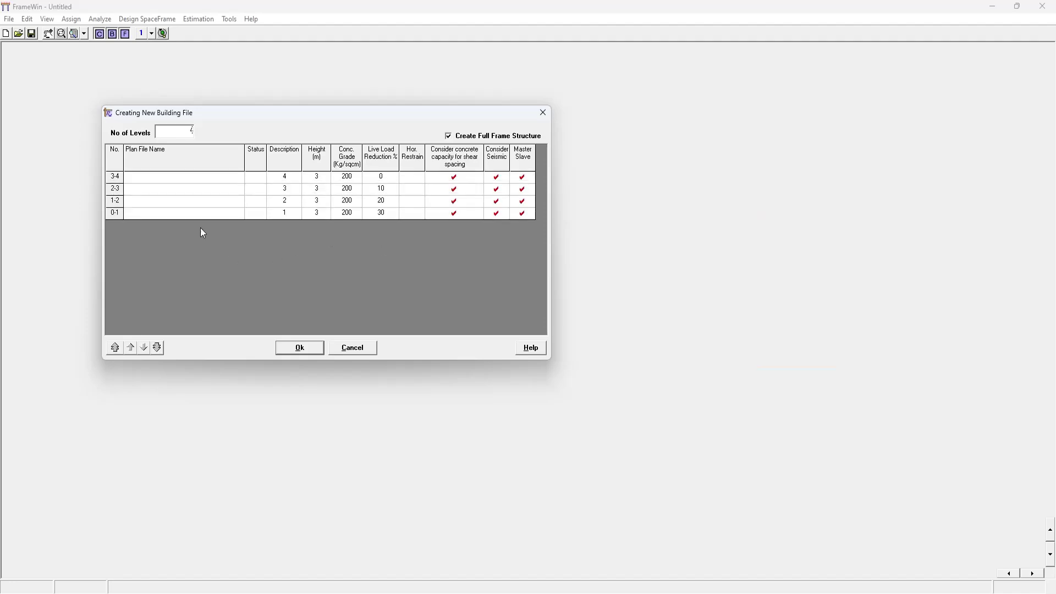
Assign plinth level.plw to level 0-1 and gf slab level.plw to level 1-2
click(202, 214)
click(220, 214)
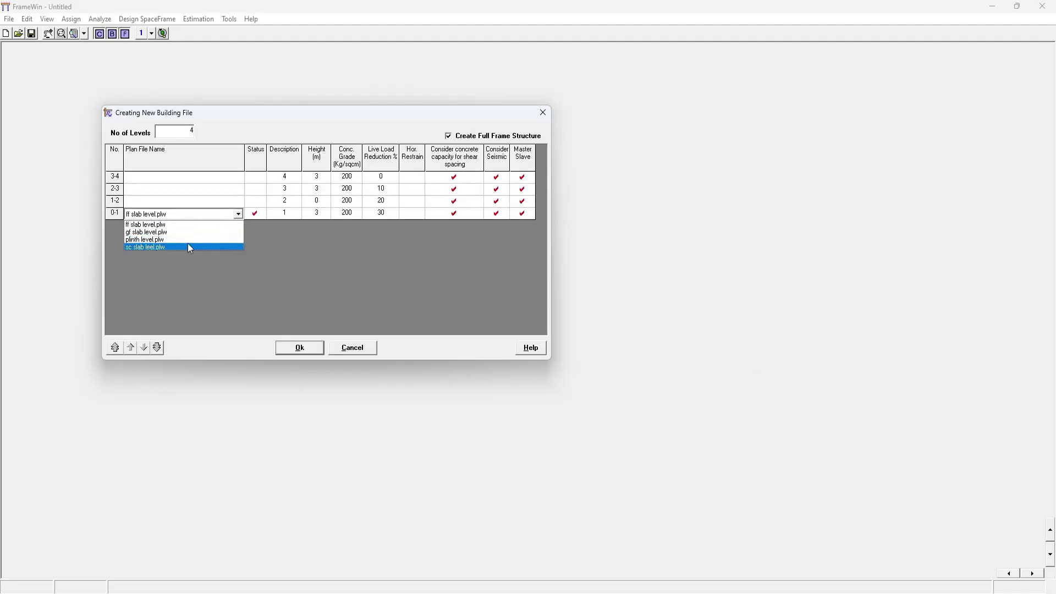
click(187, 243)
click(209, 202)
click(228, 203)
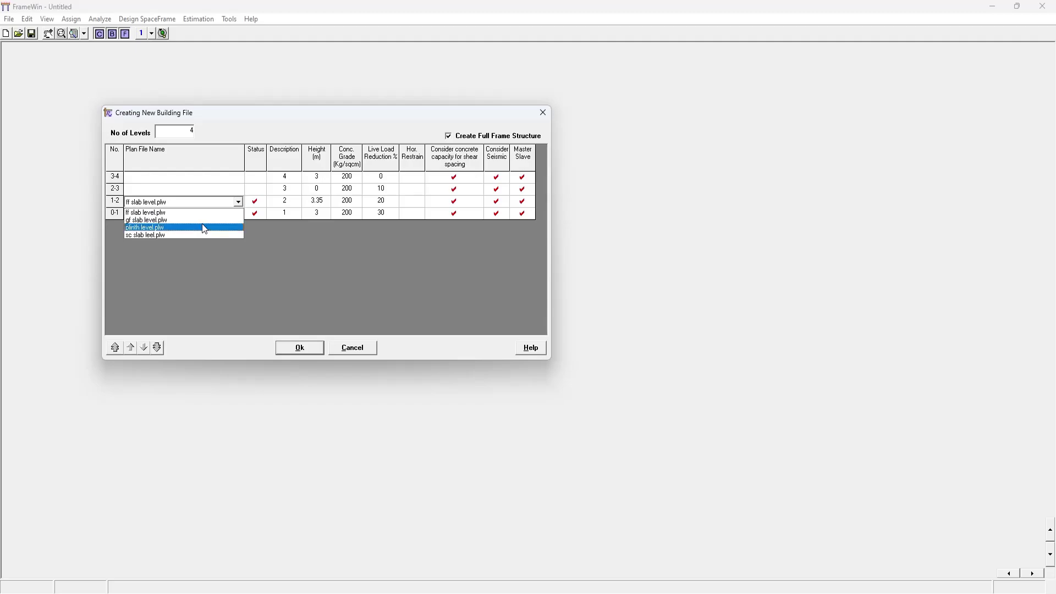
click(202, 227)
click(212, 205)
click(213, 205)
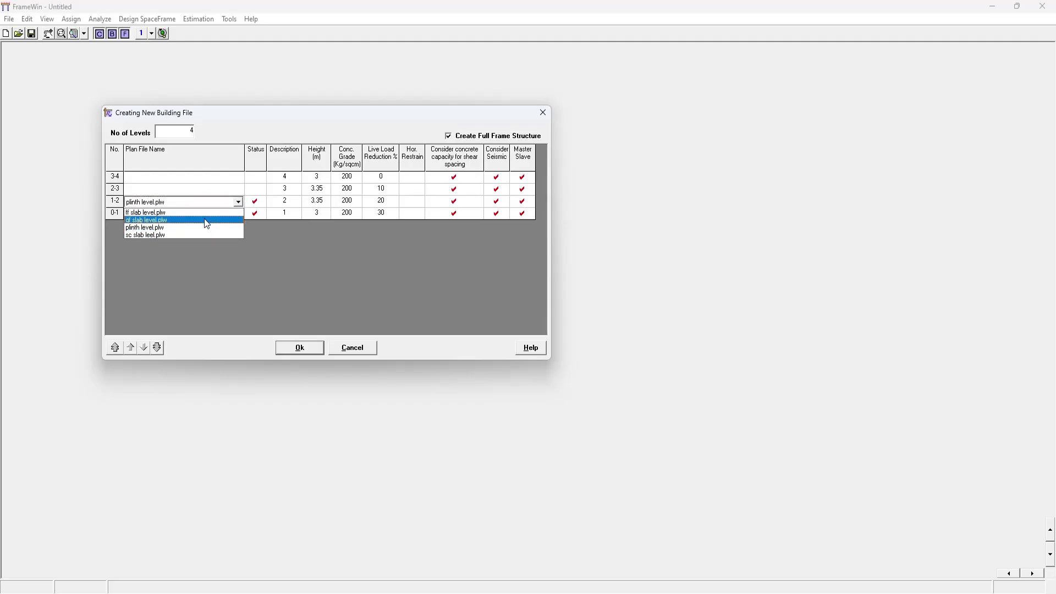
click(204, 219)
Assign ff slab level.plw to level 2-3 and sc slab leel.plw to level 3-4
click(212, 190)
click(229, 190)
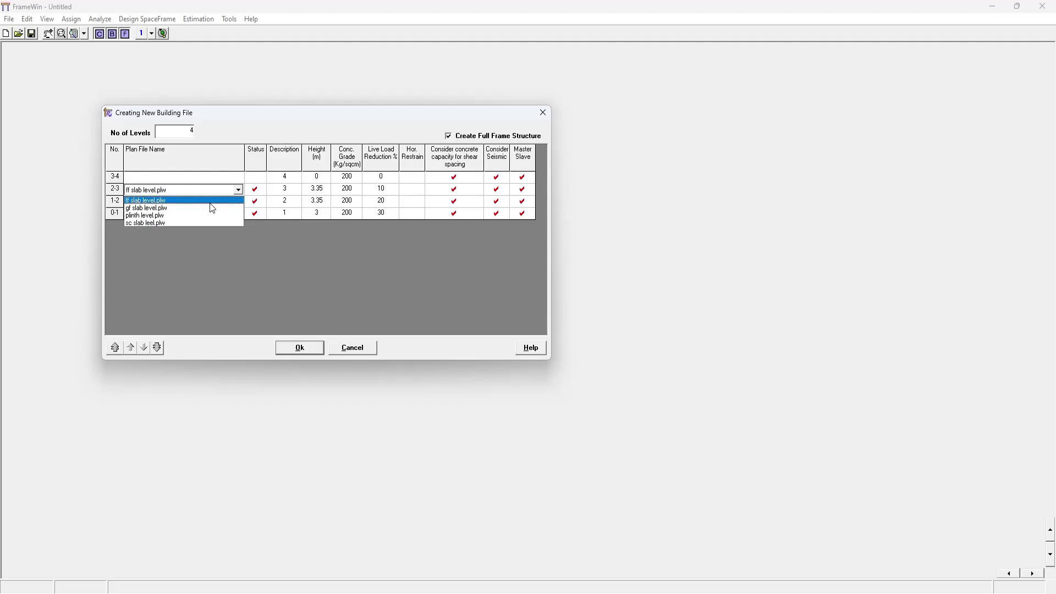
click(211, 208)
click(226, 177)
click(237, 178)
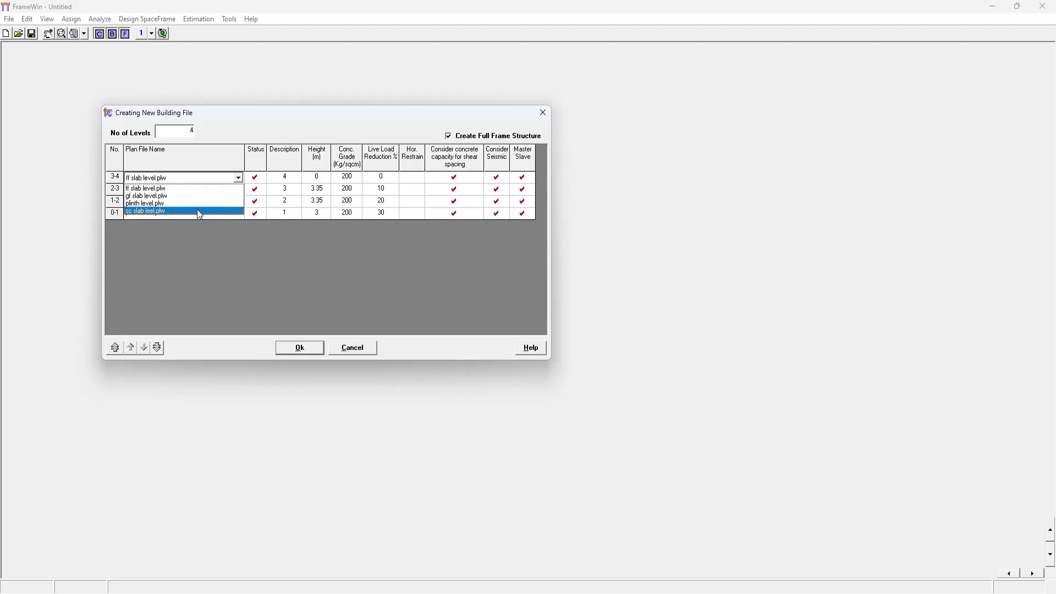
click(197, 211)
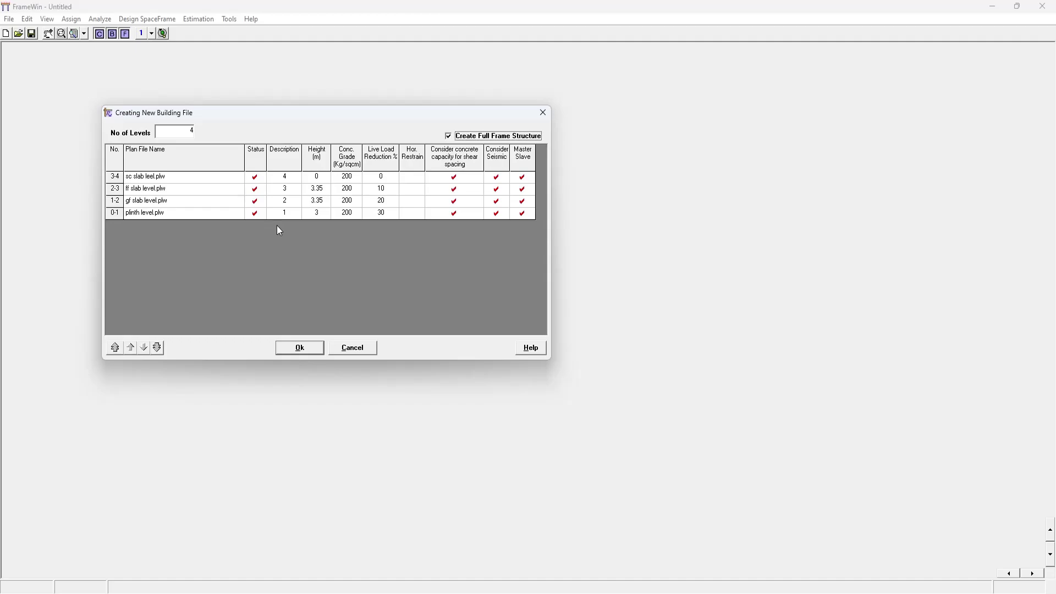
Set the plinth level's height to 1.5 m and the staircase roof level's height to 3 m
click(325, 215)
text(1.5)
click(323, 179)
text(3)
click(324, 190)
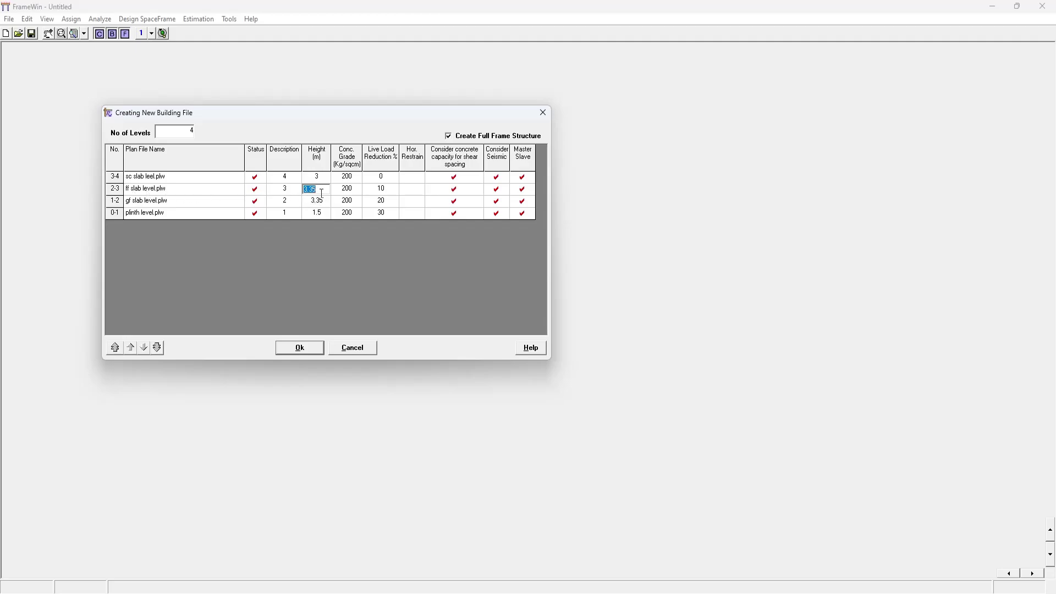
Set the concrete grade to 250 for all four levels and create the building file, saving it as 3d
click(355, 177)
text(250)
click(158, 347)
click(311, 351)
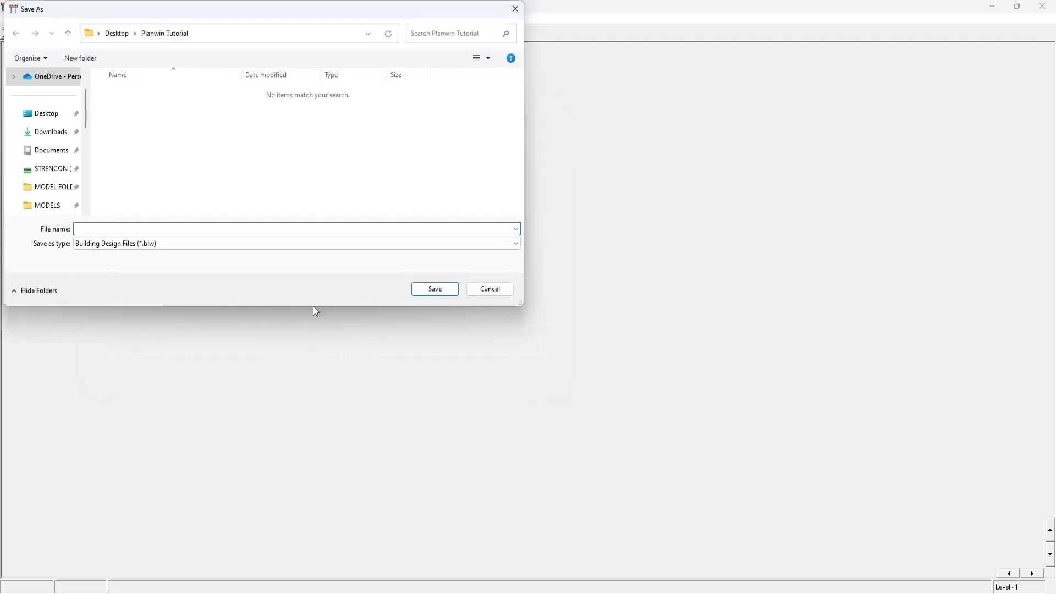
text(3d)
click(431, 289)
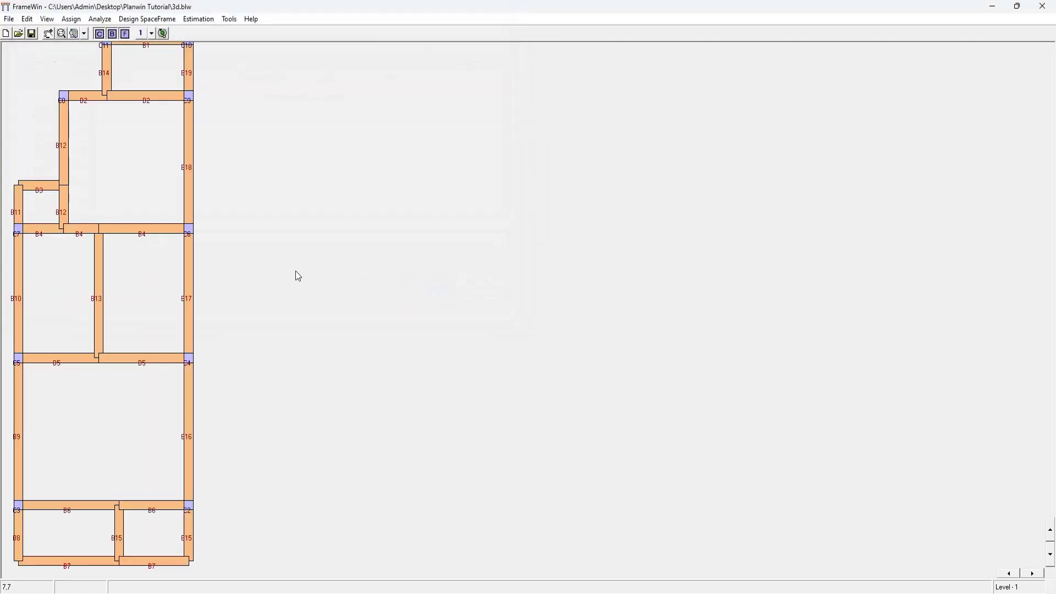
Inspect the building frame in the 3D view, using an isometric and a rendered display
click(162, 34)
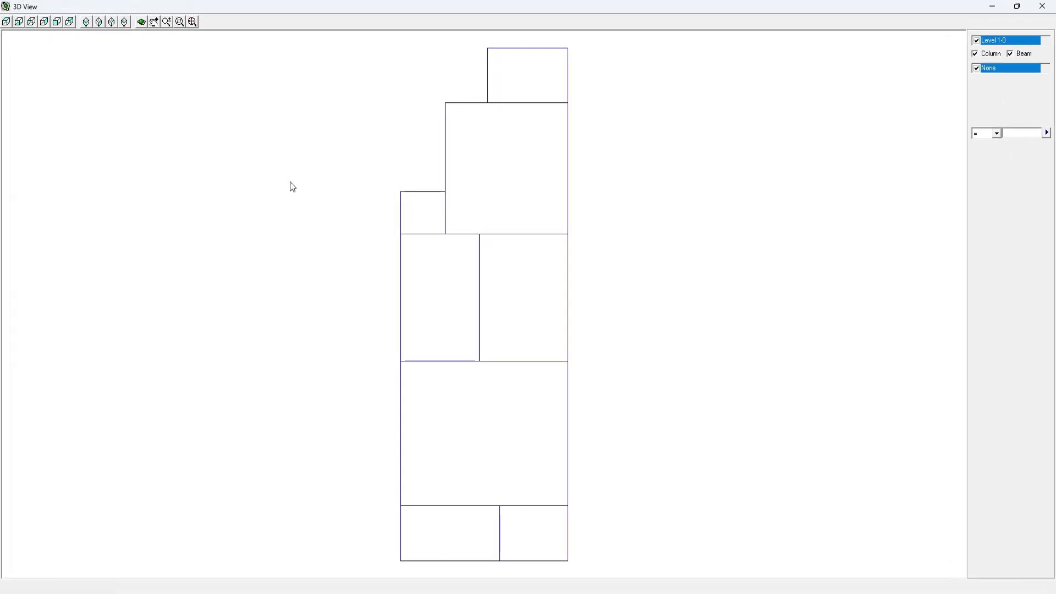
click(88, 22)
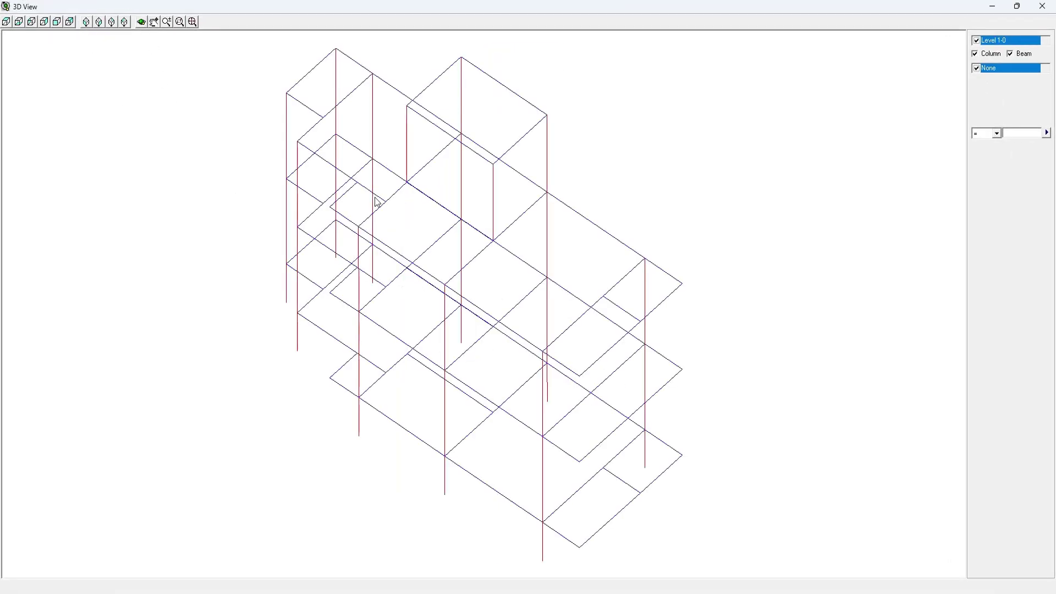
click(141, 22)
drag(546, 445, 542, 405)
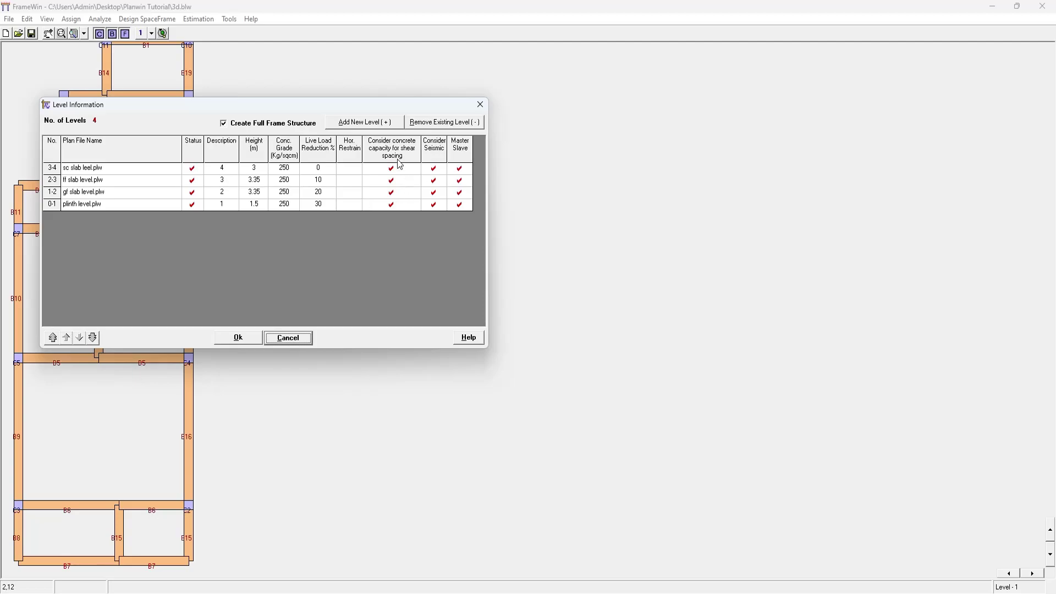
Rebuild the model with Create Full Frame Structure turned off in the level information, and restore the full frame structure
click(269, 126)
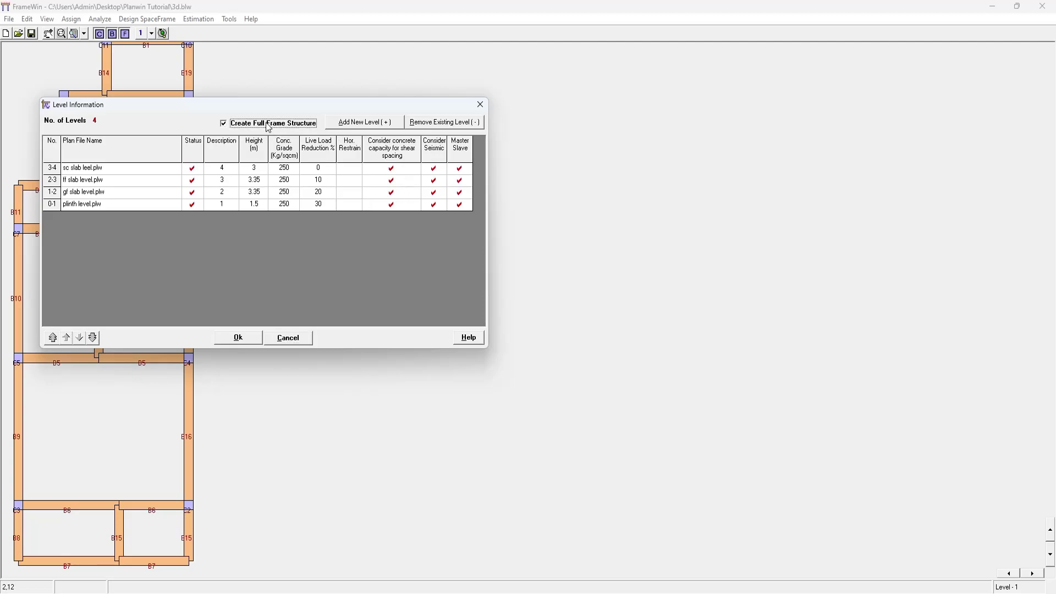
click(243, 337)
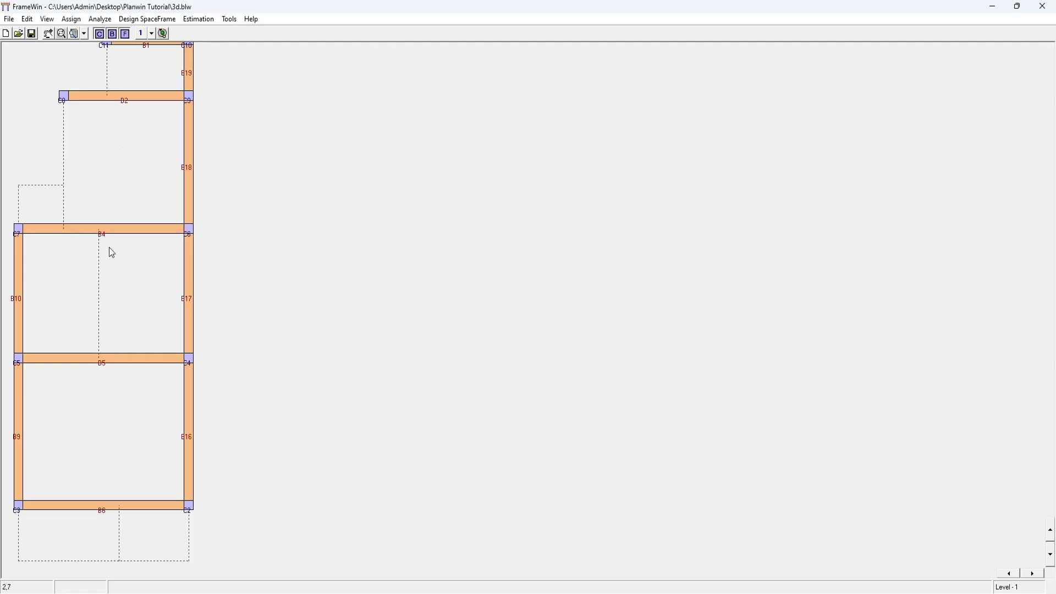
click(47, 19)
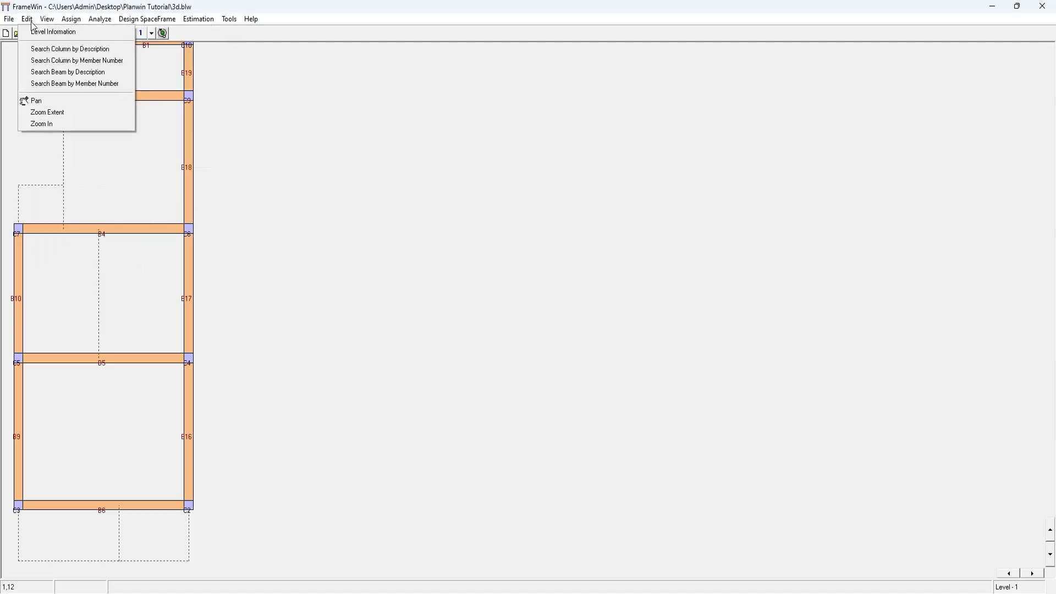
click(37, 32)
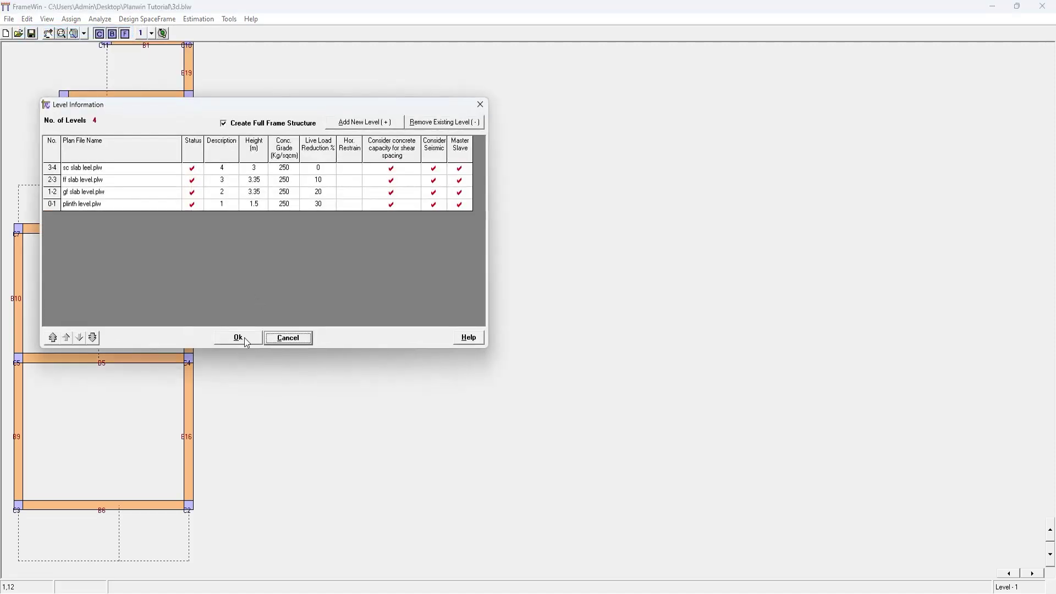
click(238, 338)
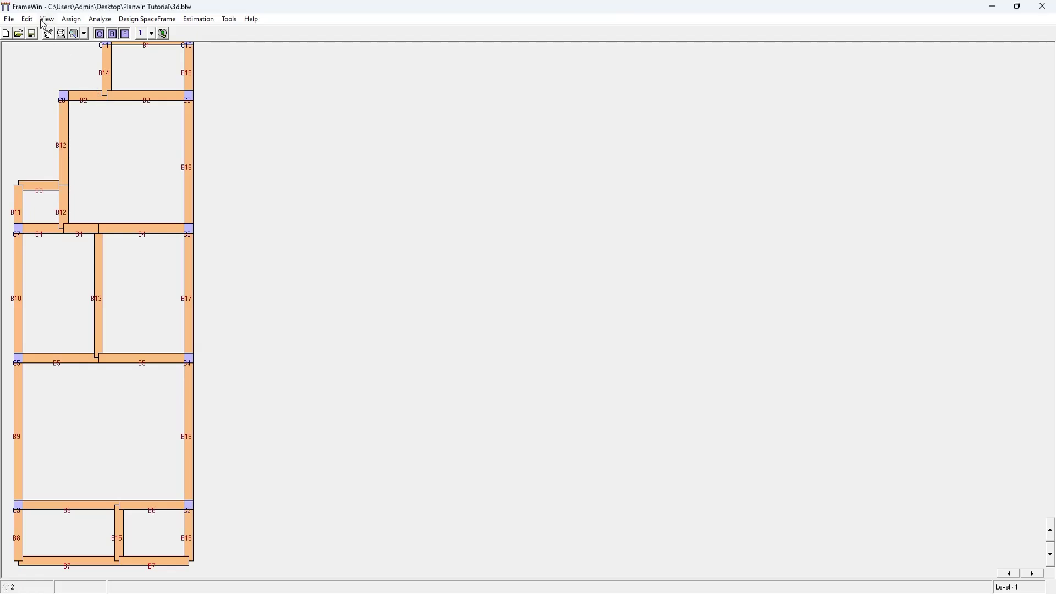
Open the autosize and design settings for regular columns and go through the fixed size of every level
click(71, 19)
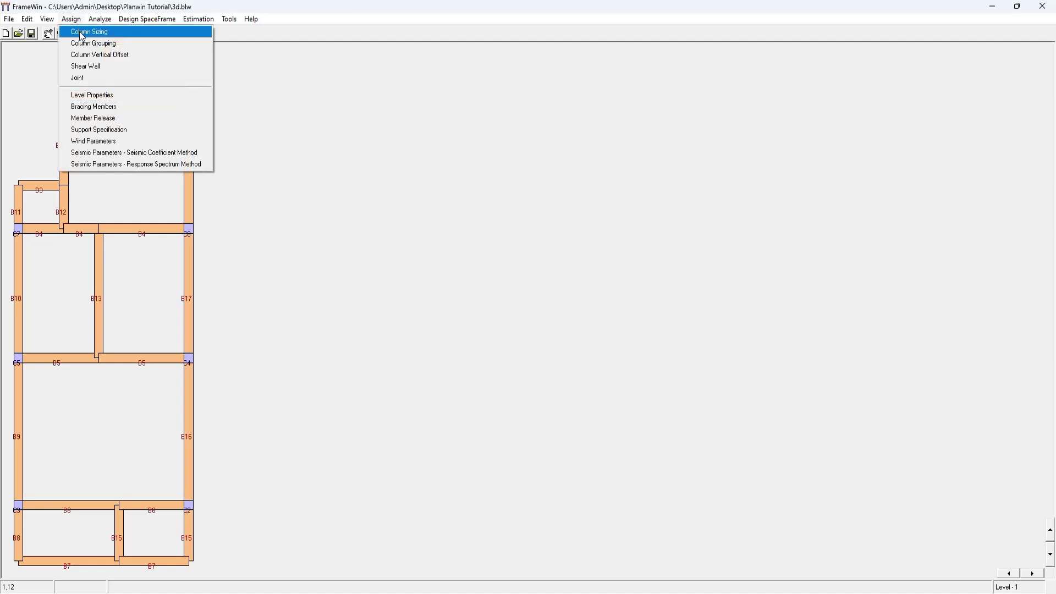
click(81, 33)
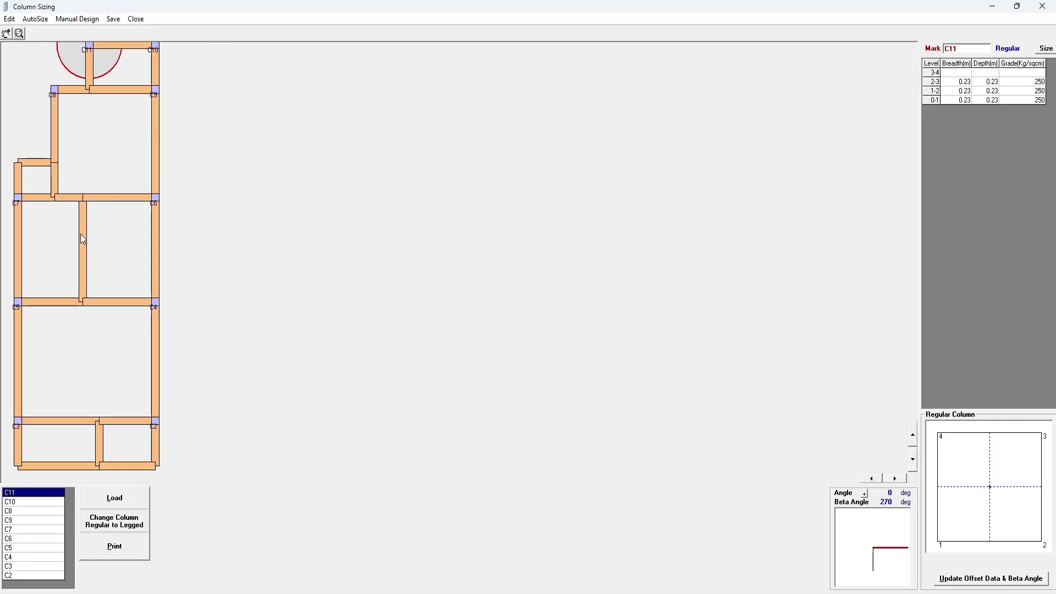
click(39, 20)
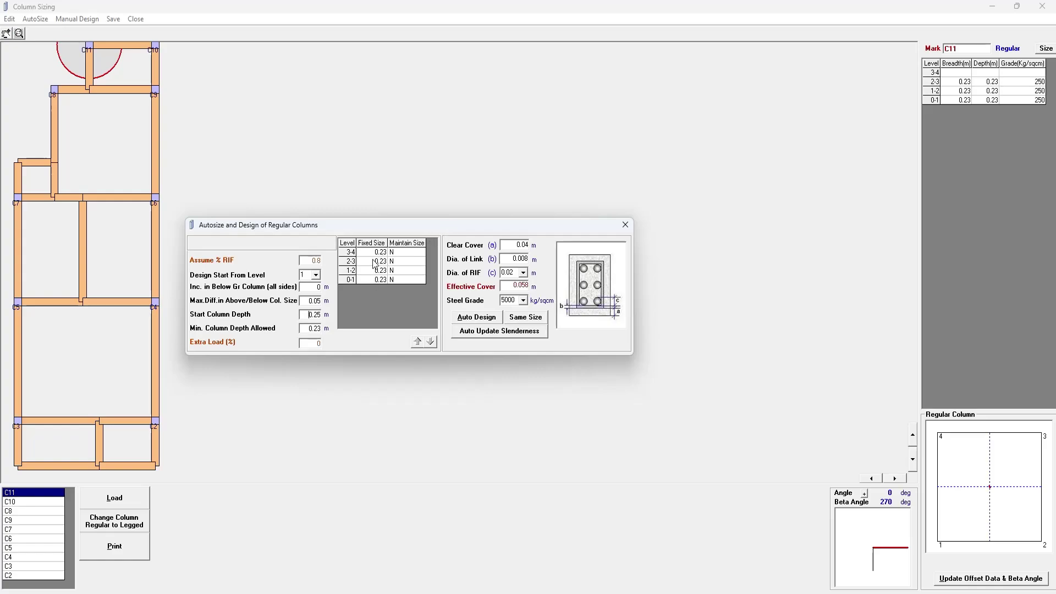
click(373, 280)
click(372, 270)
click(372, 262)
click(367, 253)
Set the maximum difference between above and below column sizes to 0.075 m, the start column depth to 0.23 m and the extra load to 50%
text(0.15)
drag(304, 315, 330, 317)
text(0)
drag(304, 328, 329, 315)
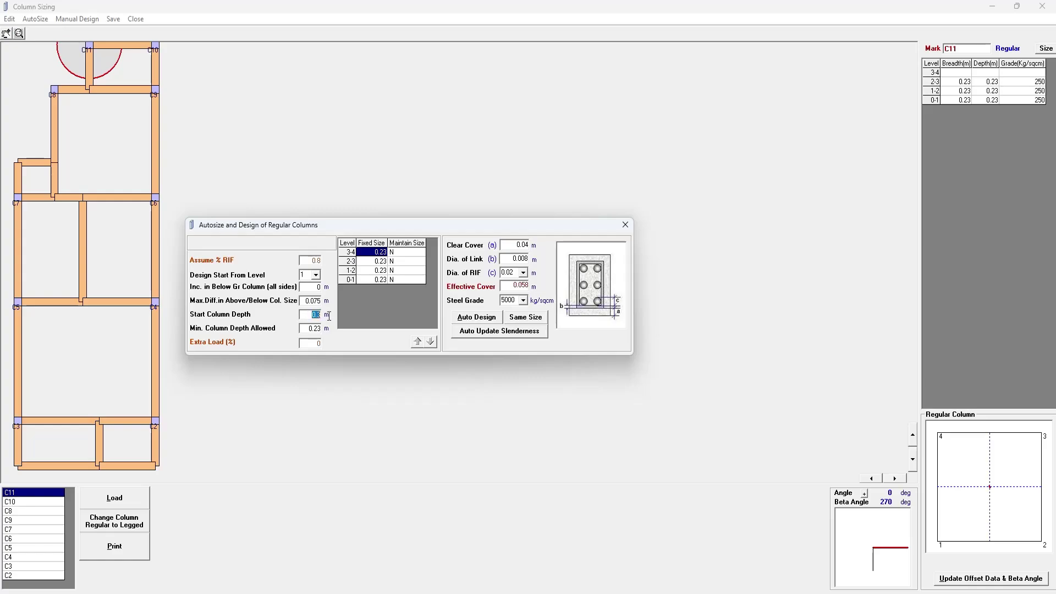
text(0.23)
click(319, 343)
Review the clear cover and link diameter, and set the column reinforcement diameter to 0.016 m
drag(507, 245, 529, 246)
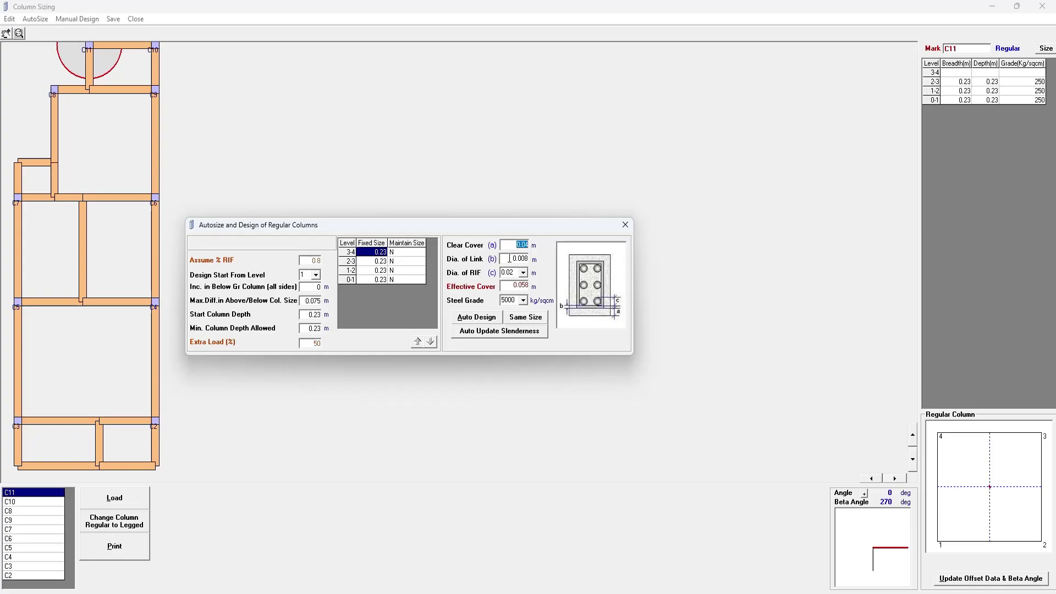
key(Tab)
click(522, 273)
click(514, 291)
Turn on Maintain Size for all four levels and run the automatic design of the columns
double_click(401, 256)
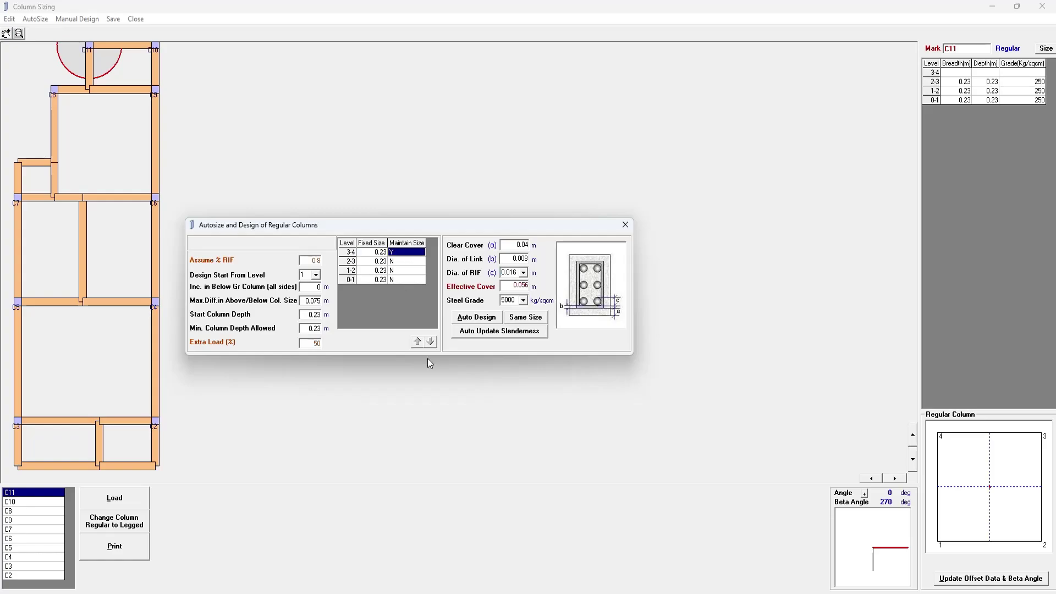
click(431, 342)
click(431, 341)
click(431, 341)
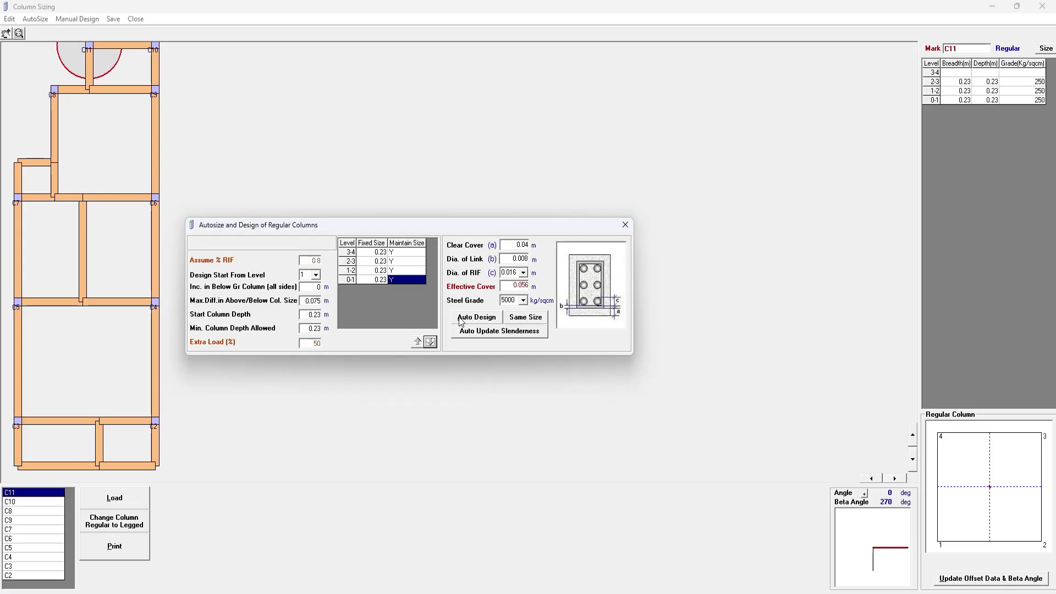
click(476, 318)
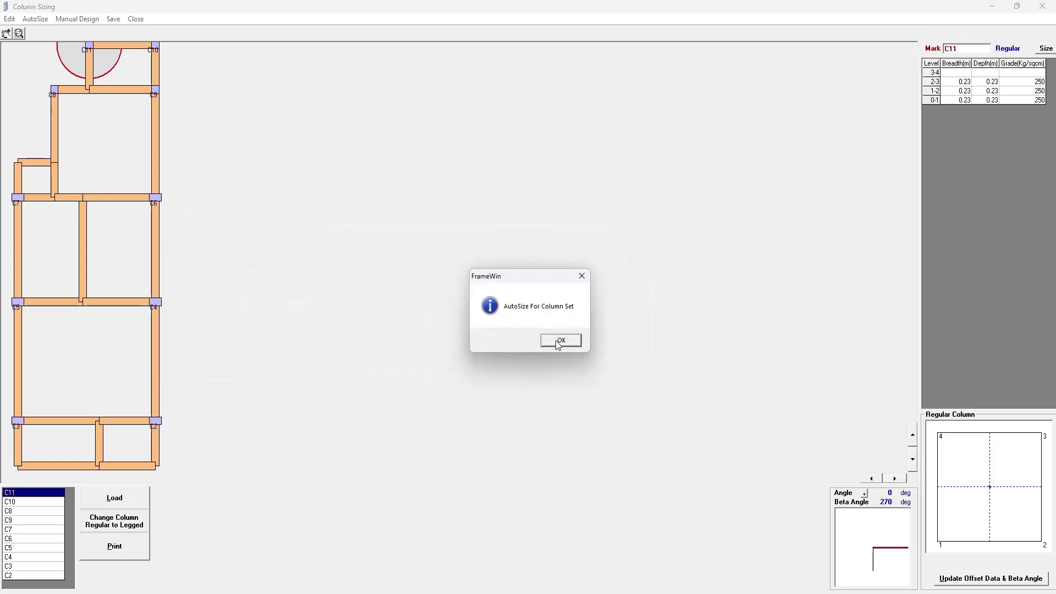
click(560, 341)
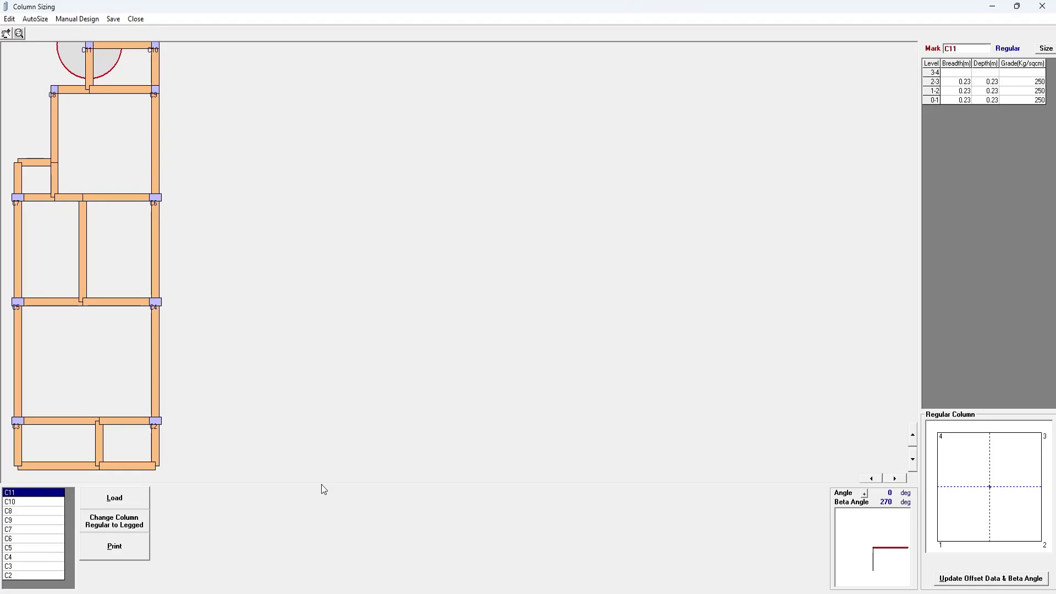
Switch to GstarCAD and examine the column positions and orientations in the floor slab layouts
mouse_move(263, 587)
click(225, 556)
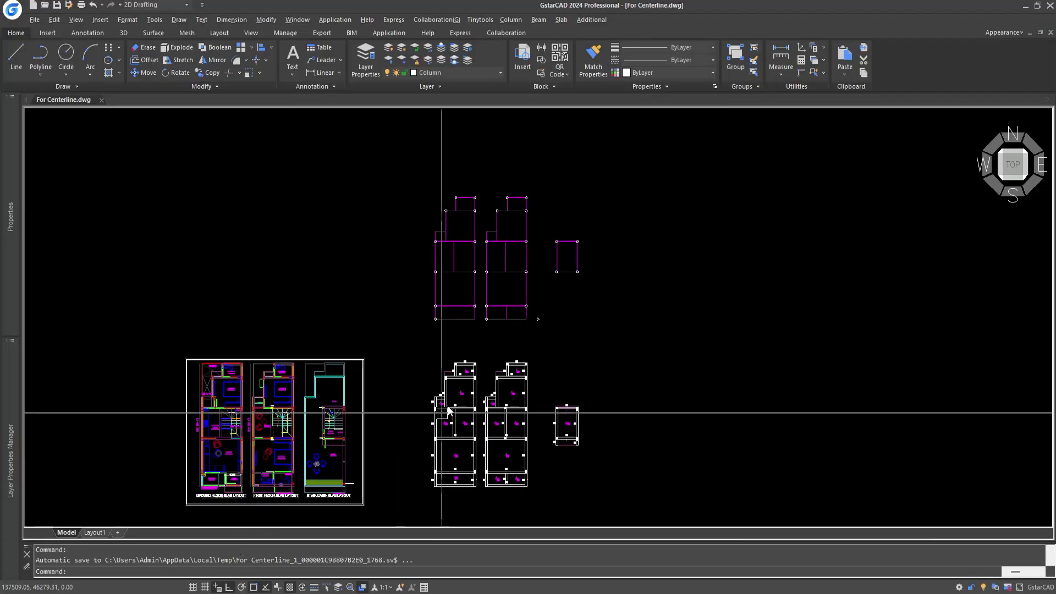
scroll(148, 420, up, 6)
scroll(349, 377, down, 3)
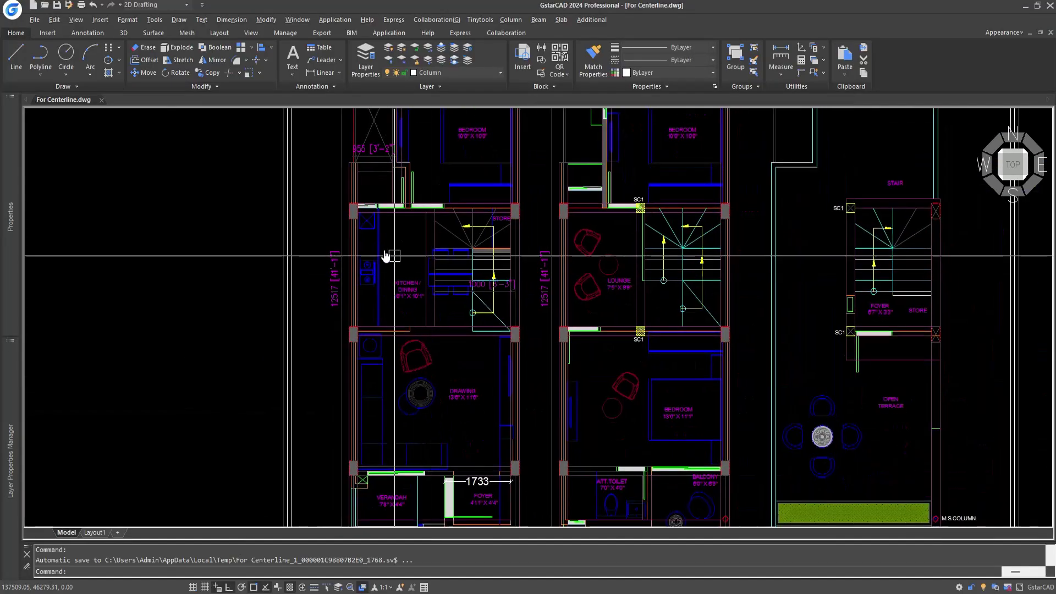
scroll(506, 420, down, 2)
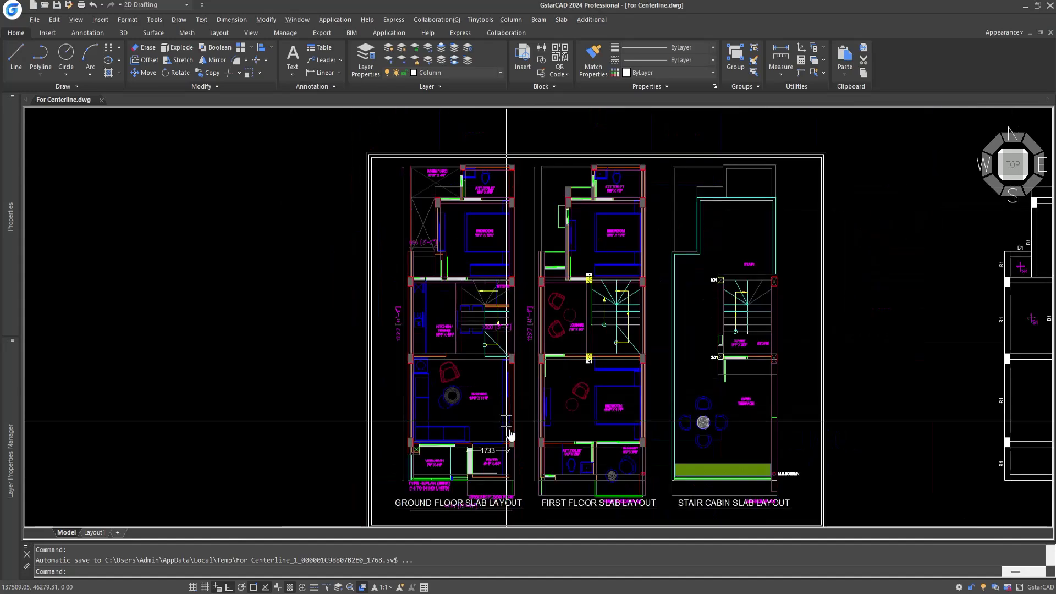
scroll(489, 374, up, 3)
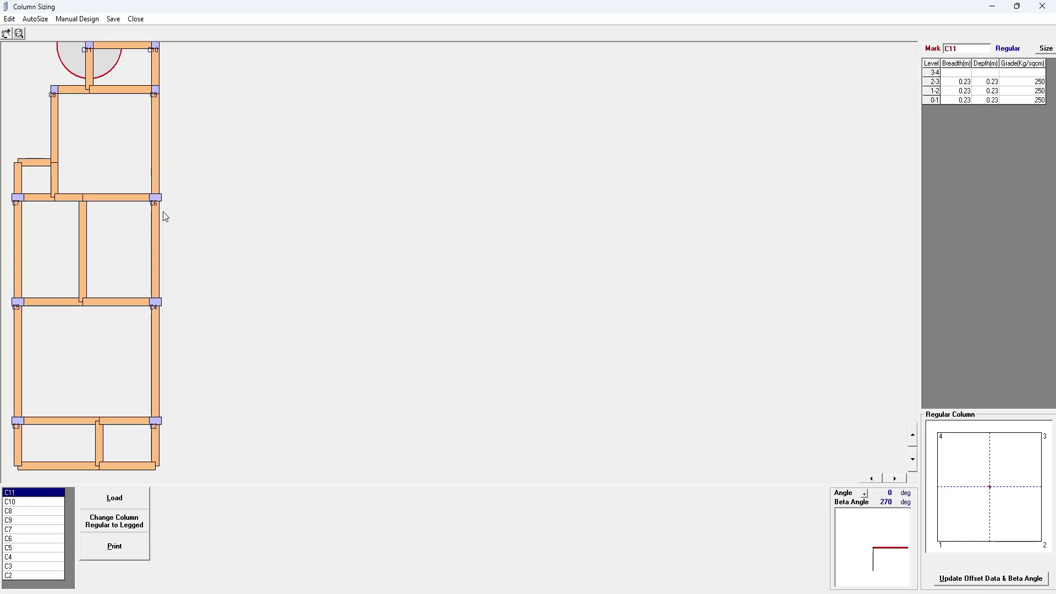
Set column C6's angle to 90 degrees and update its offset data using side 1-2
click(158, 201)
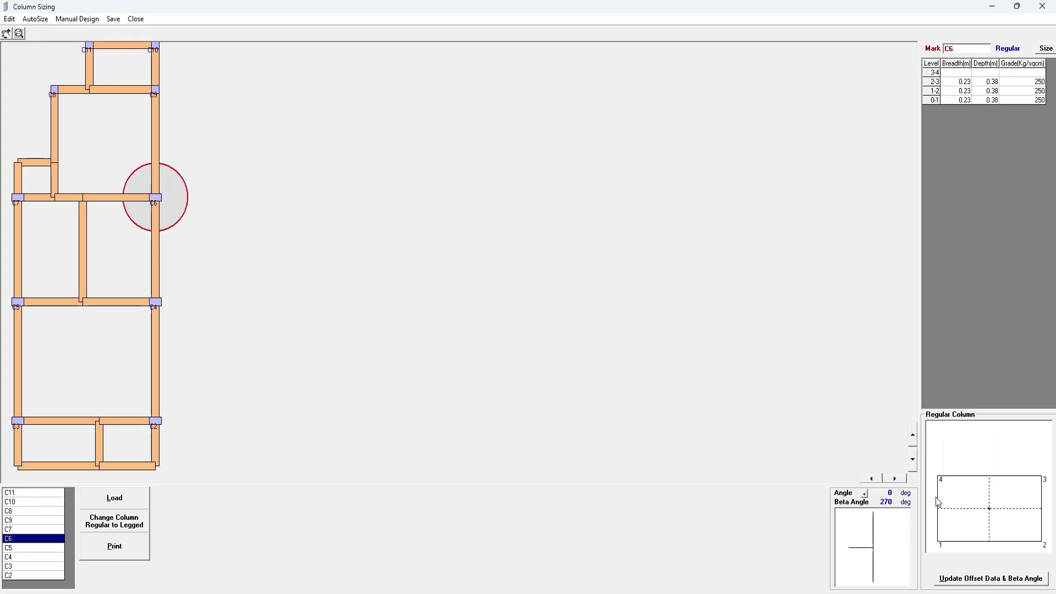
click(874, 541)
click(874, 541)
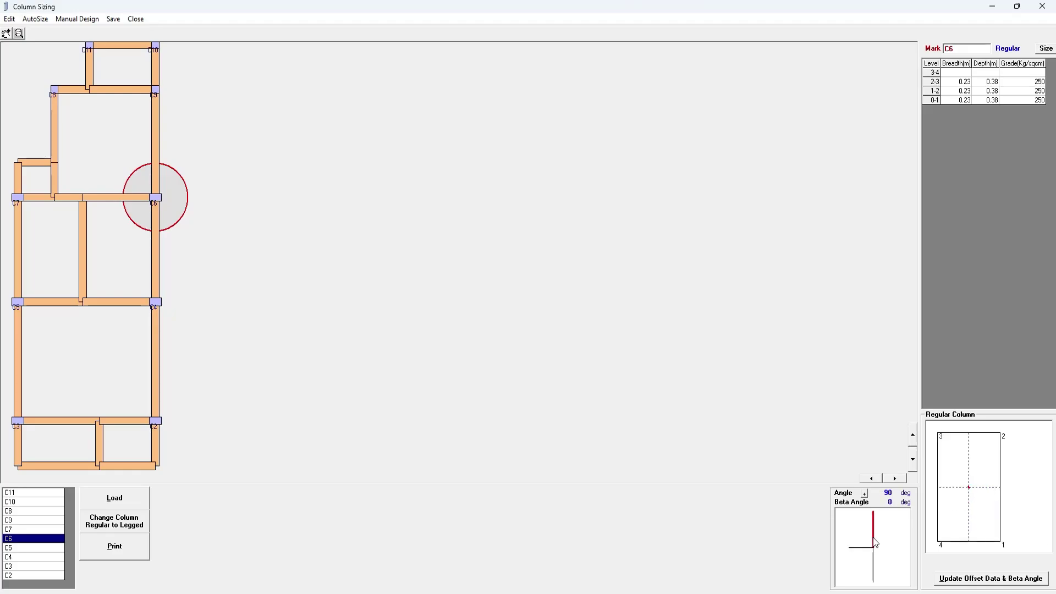
click(1001, 473)
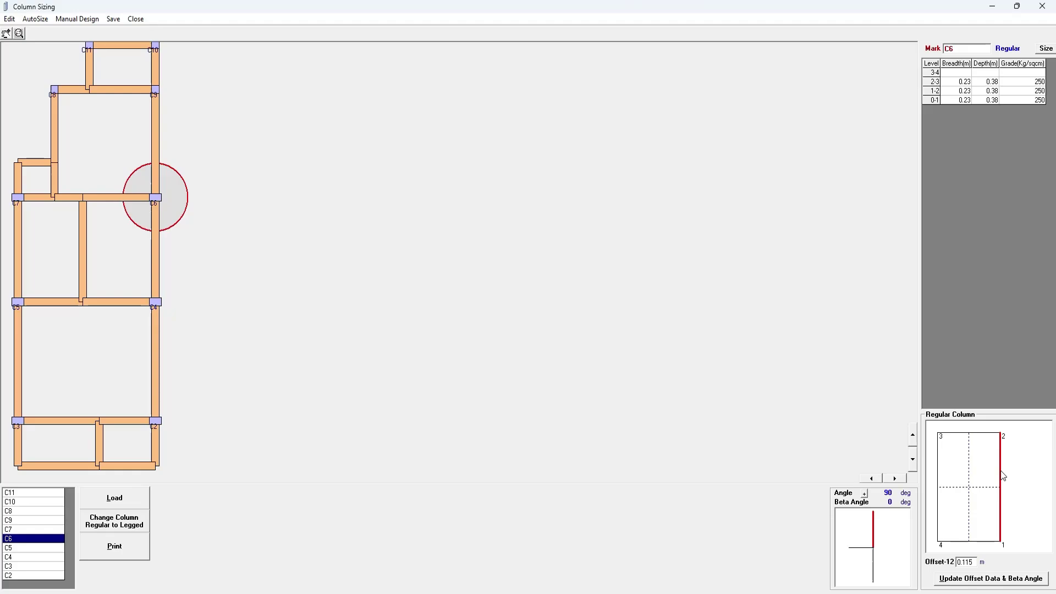
click(990, 579)
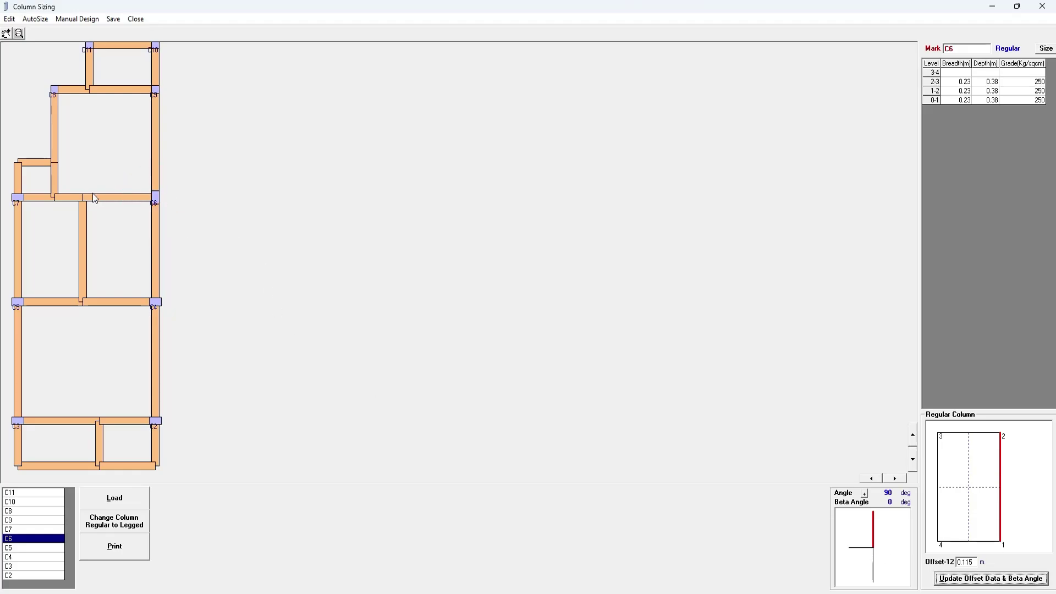
Set column C7's angle to 90 degrees and update its offset data using side 3-4
click(15, 196)
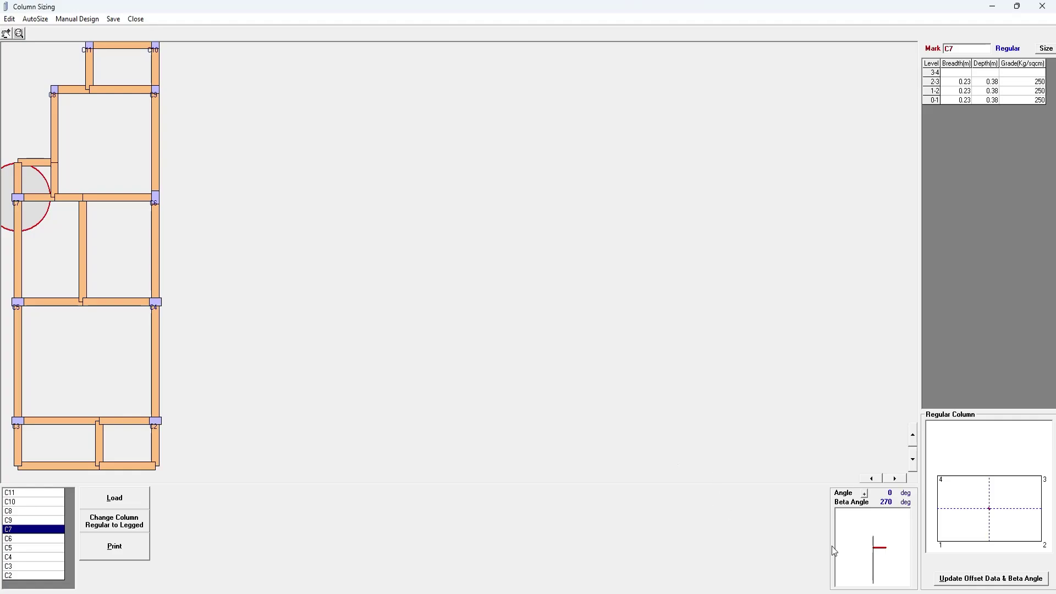
click(873, 542)
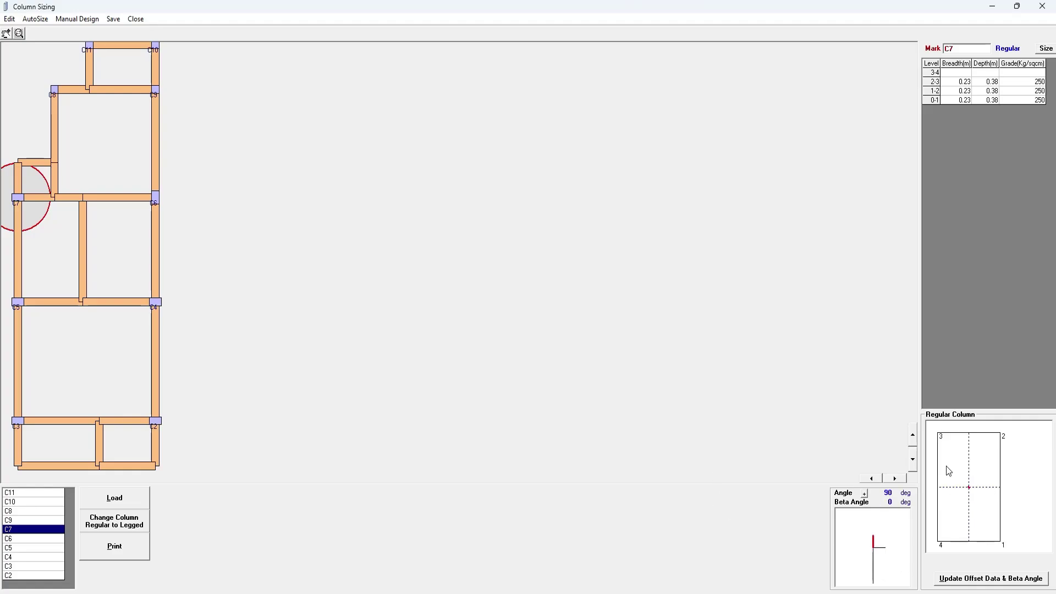
click(939, 480)
click(993, 582)
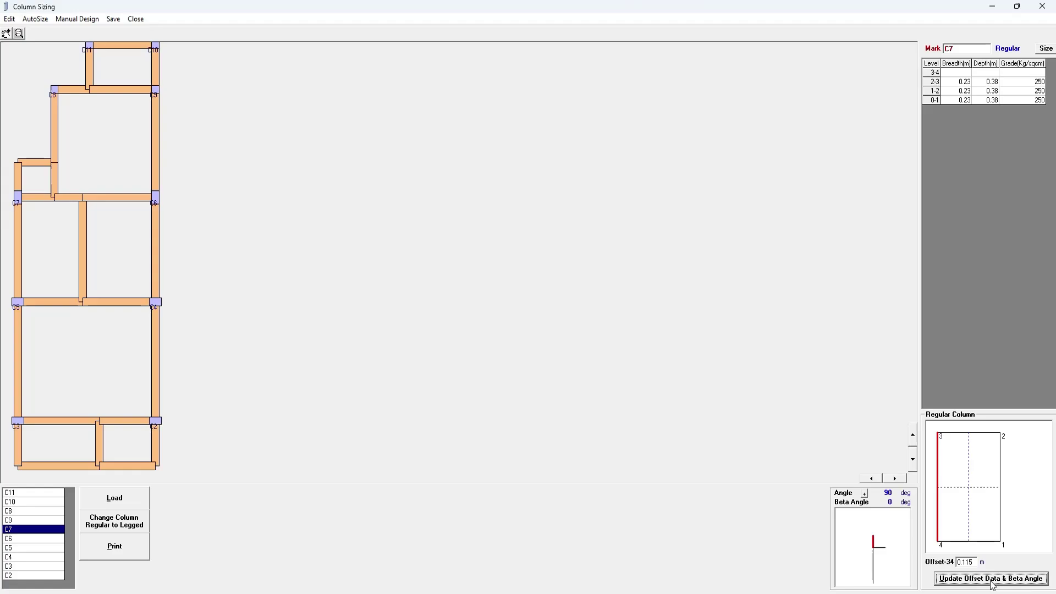
Set column C5's angle to 90 degrees and update its offset data using side 3-4
click(21, 308)
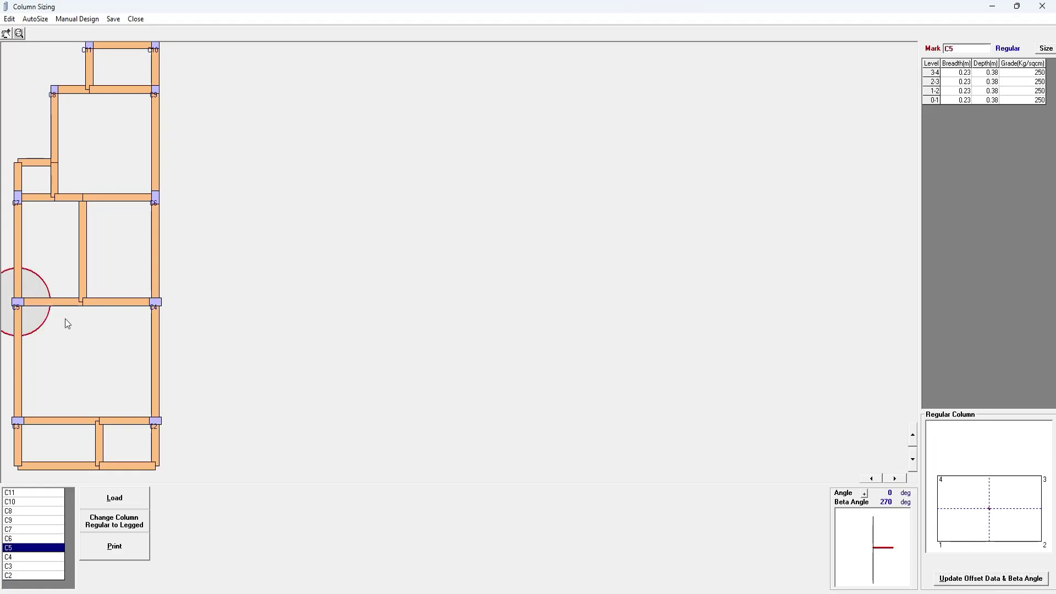
click(875, 532)
click(937, 469)
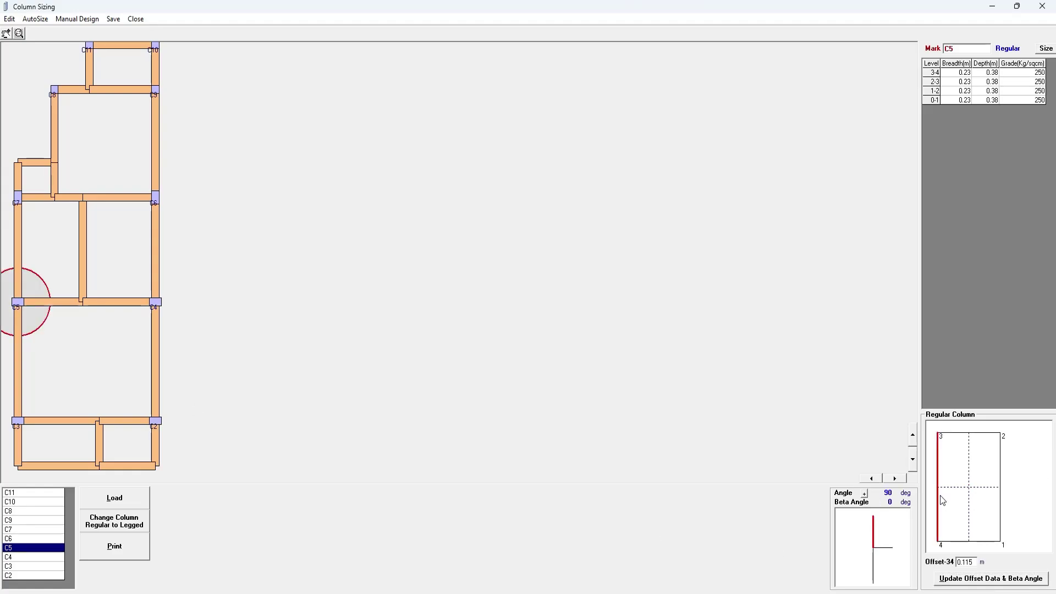
click(968, 582)
Set column C4's angle to 90 degrees and update its offset data using side 1-2
click(155, 303)
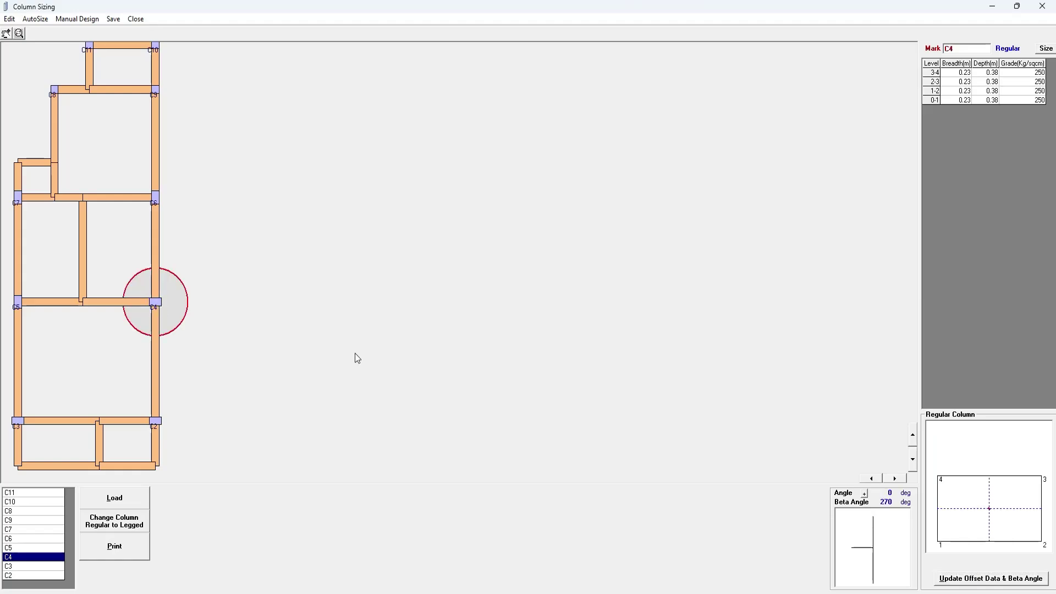
click(874, 531)
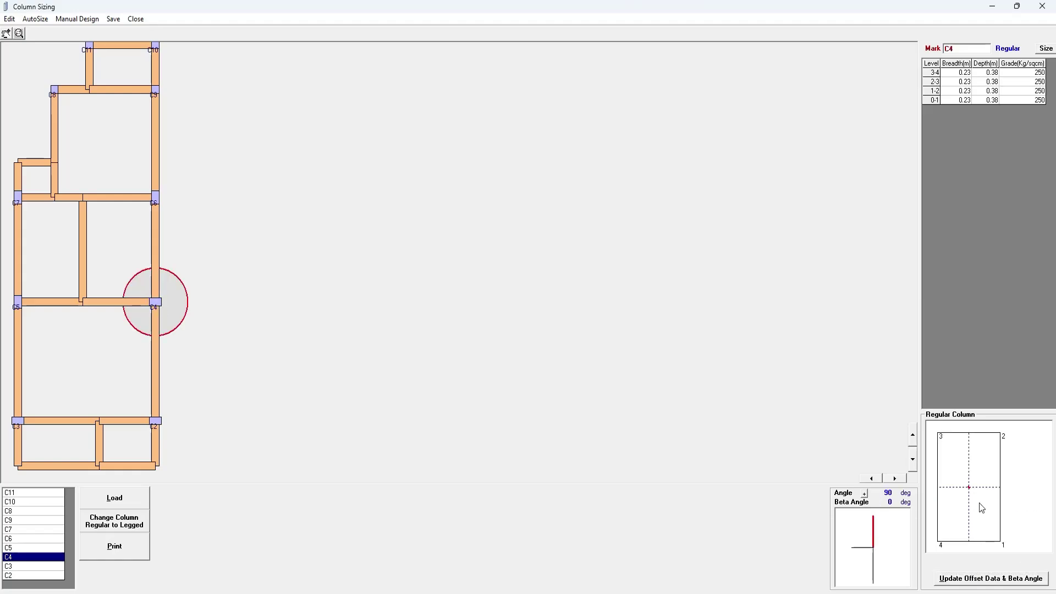
click(1002, 473)
click(994, 579)
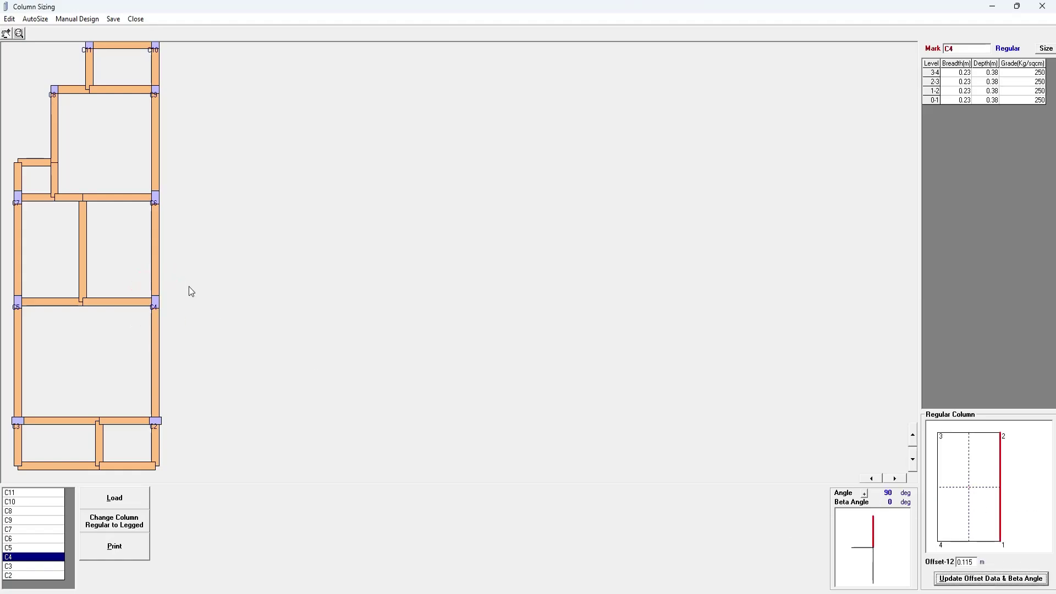
Set column C8's depth to 0.45 m at levels 2-3, 1-2 and 0-1
click(56, 90)
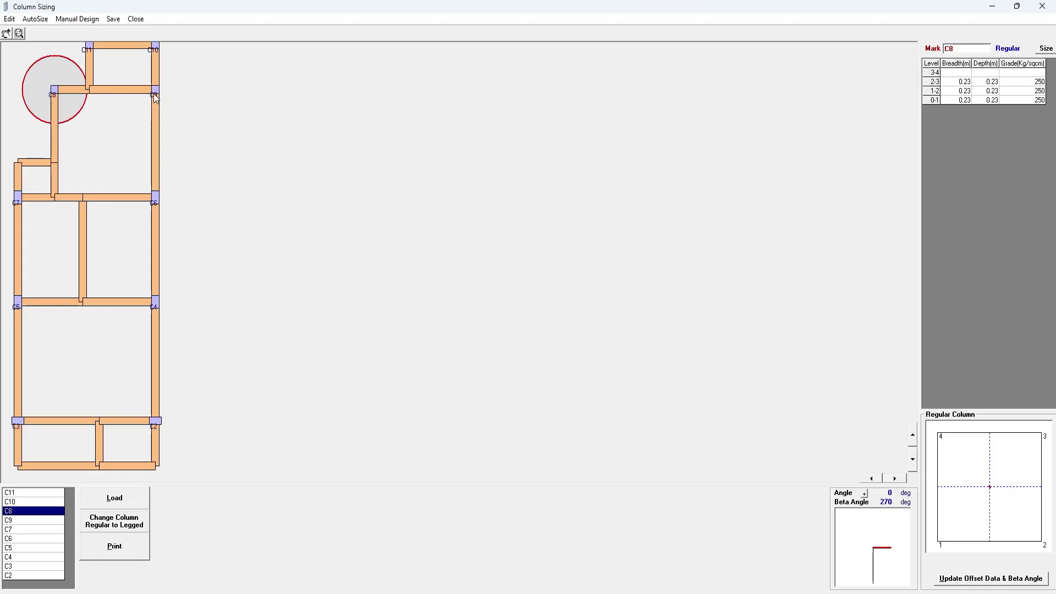
click(154, 94)
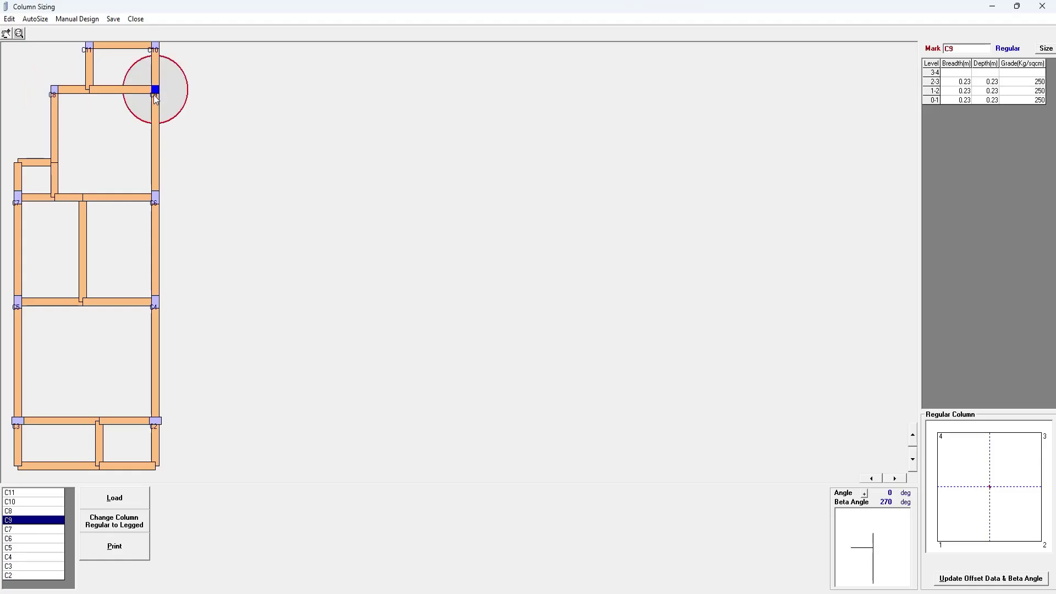
click(55, 90)
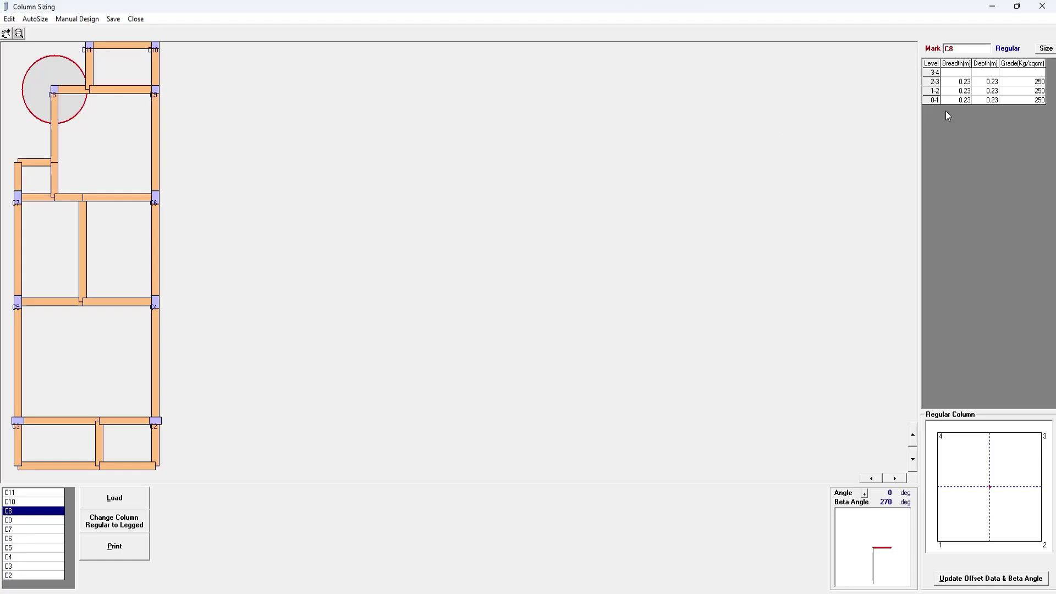
click(984, 83)
click(1045, 49)
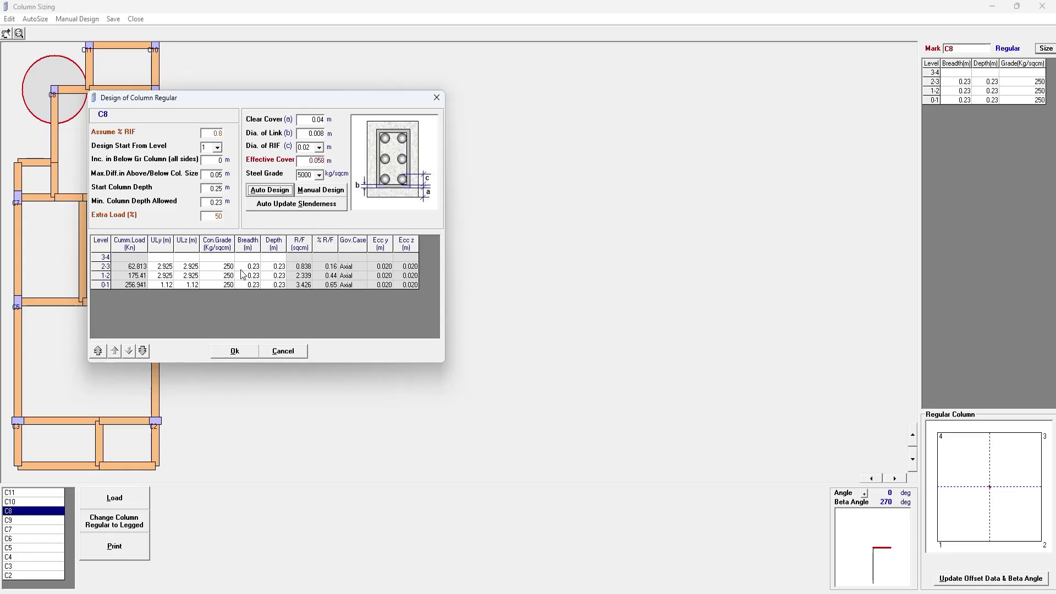
click(275, 267)
drag(279, 268, 255, 273)
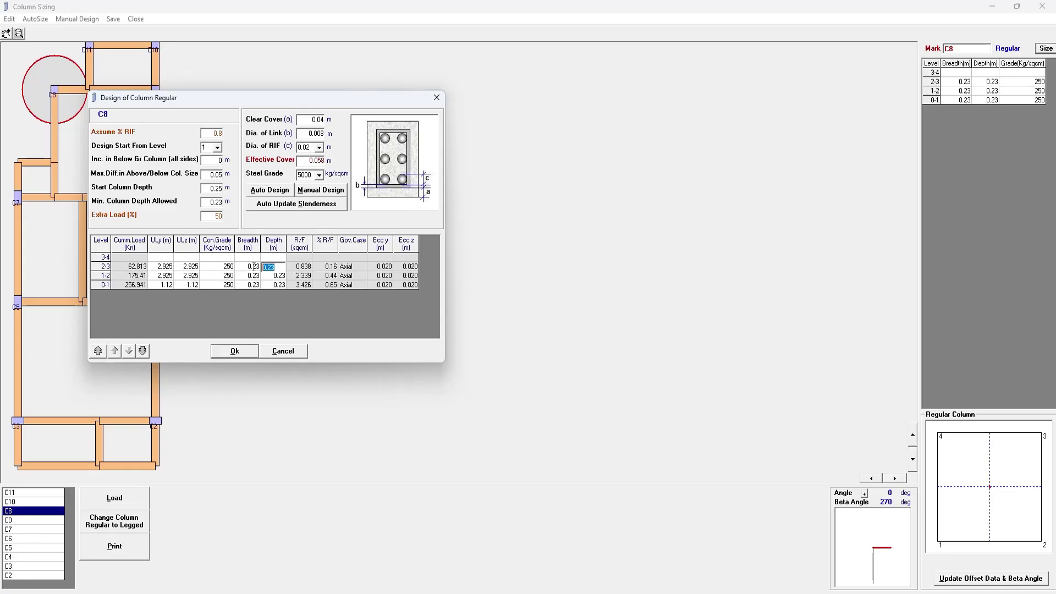
text(0.45)
key(Down)
key(Down)
click(231, 351)
Set column C9's depth to 0.45 m at levels 2-3, 1-2 and 0-1
click(151, 96)
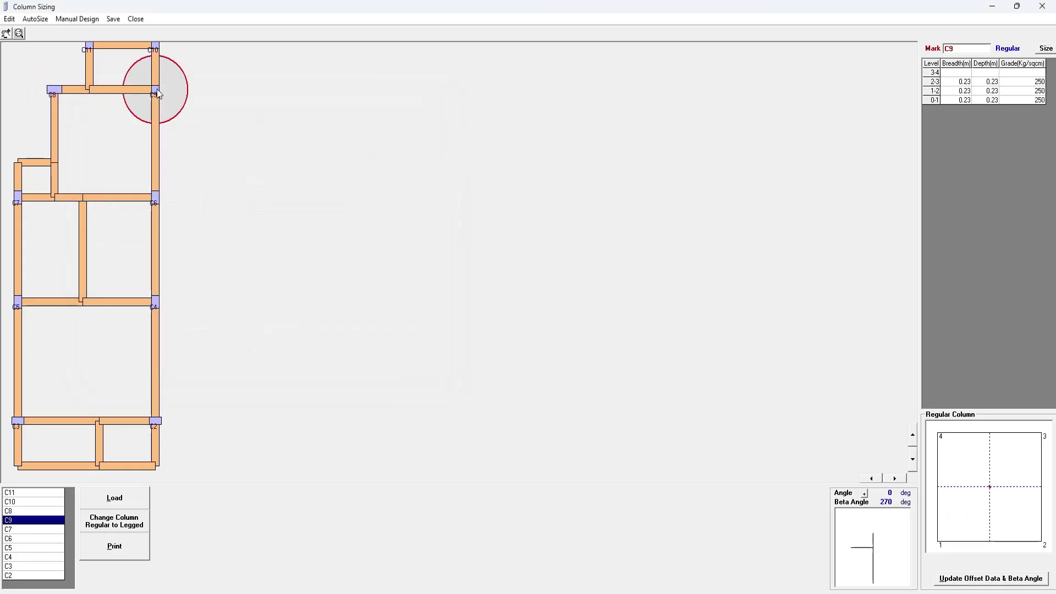
click(1045, 49)
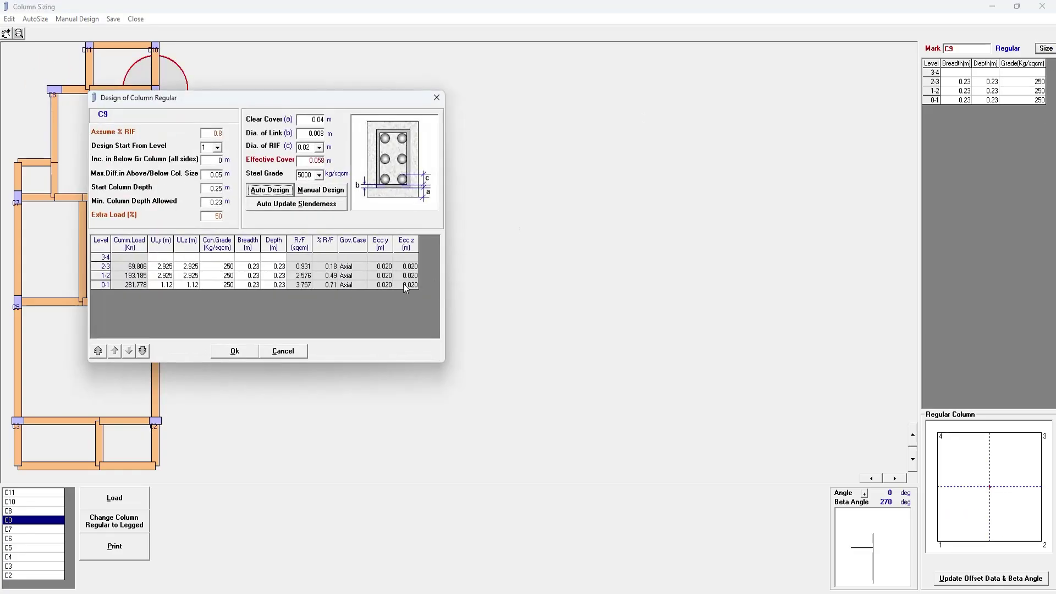
click(278, 267)
text(0.)
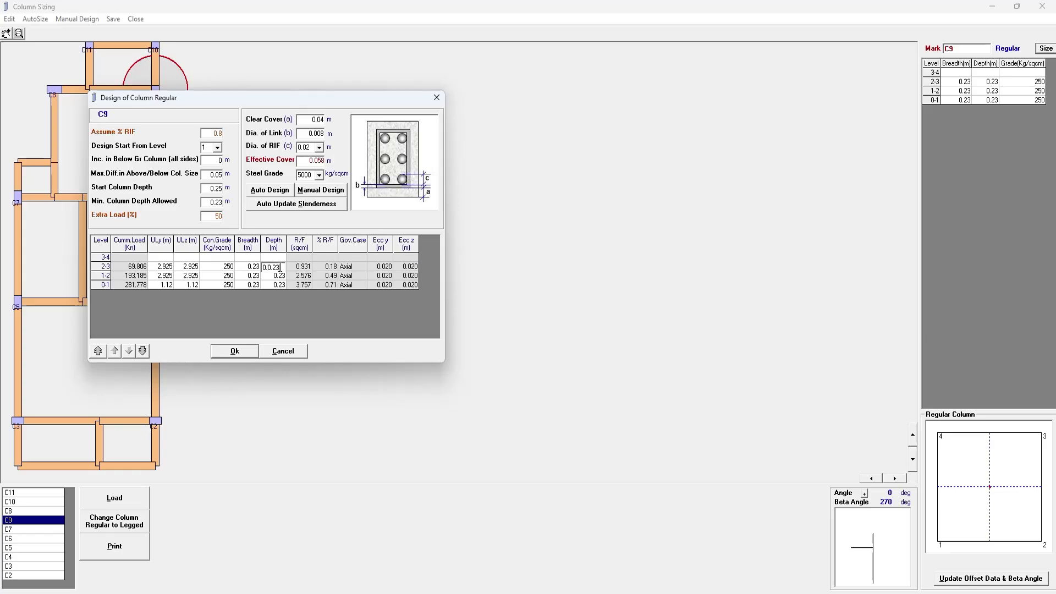
drag(279, 268, 262, 268)
text(0.45)
click(283, 268)
key(Return)
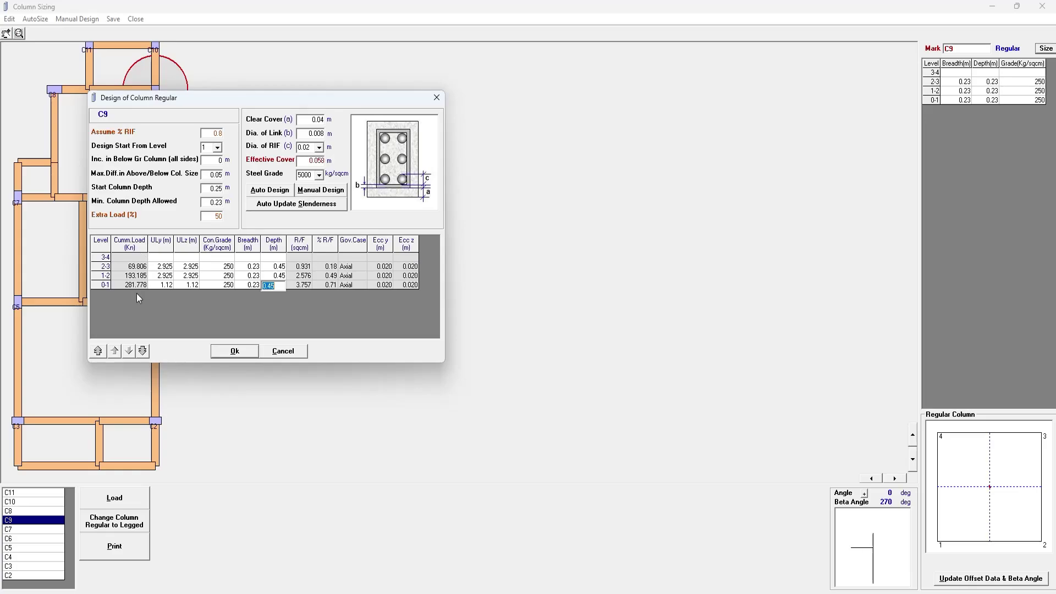
click(231, 350)
Set column C8's angle to 90 degrees and update its offset data using side 2-3
click(55, 91)
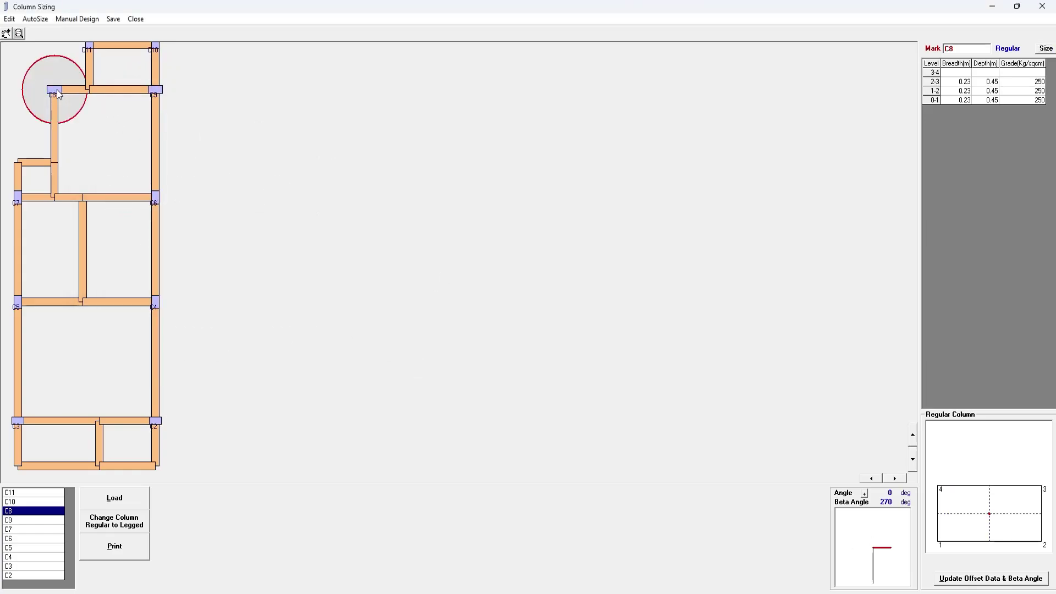
click(865, 494)
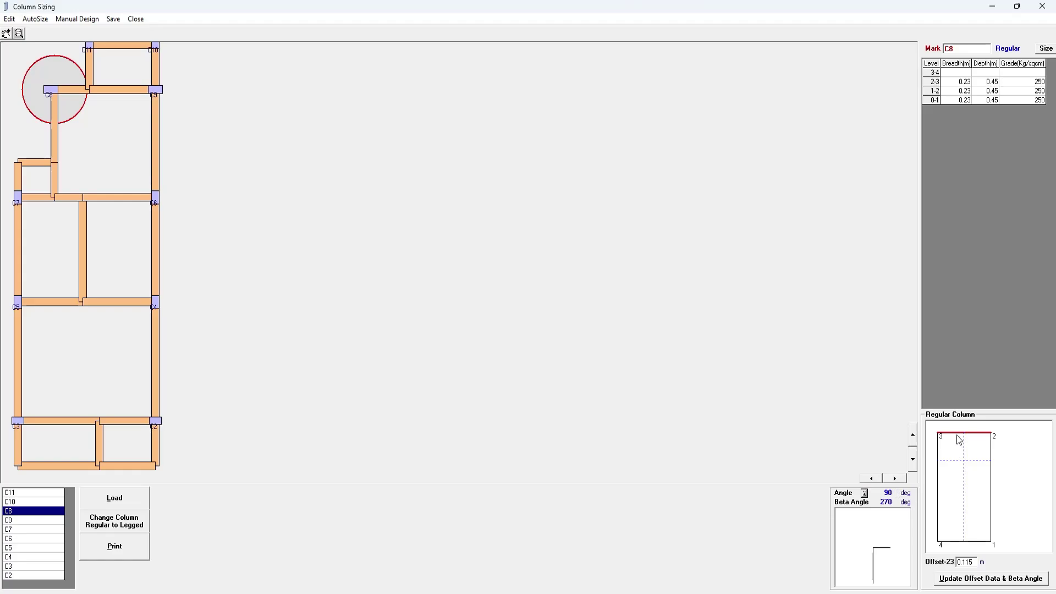
click(987, 579)
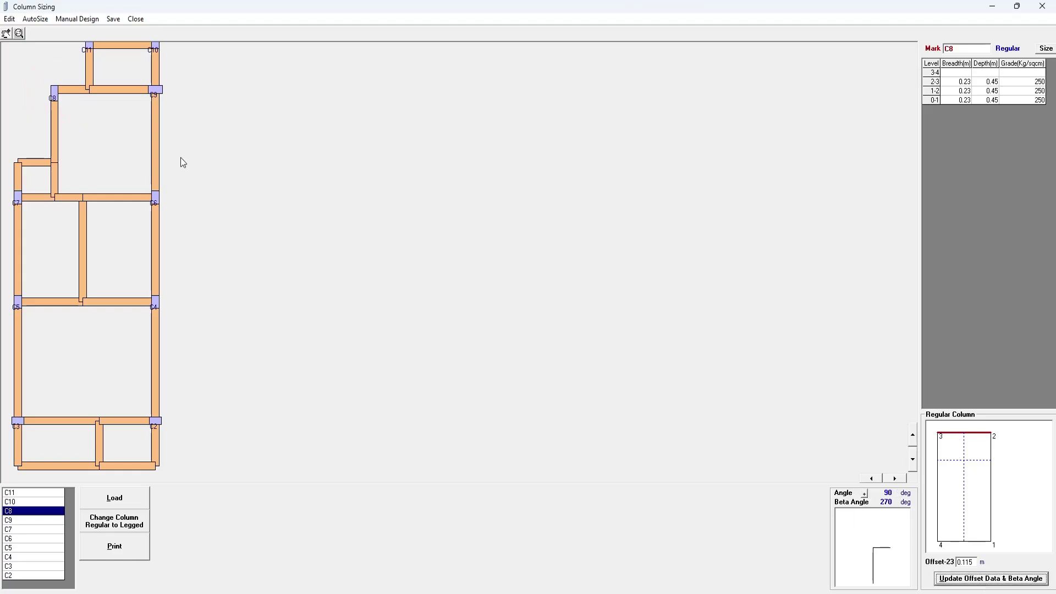
Orient column C9 at 90 degrees with beta angle 0, and update its offset data using sides 1-2 and 2-3
click(154, 91)
click(875, 539)
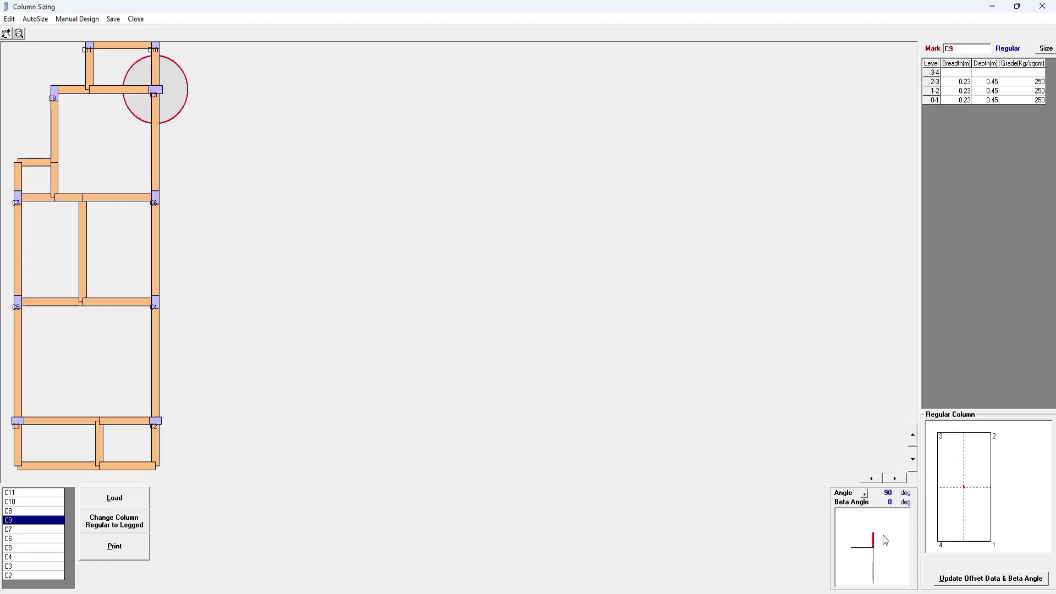
click(986, 459)
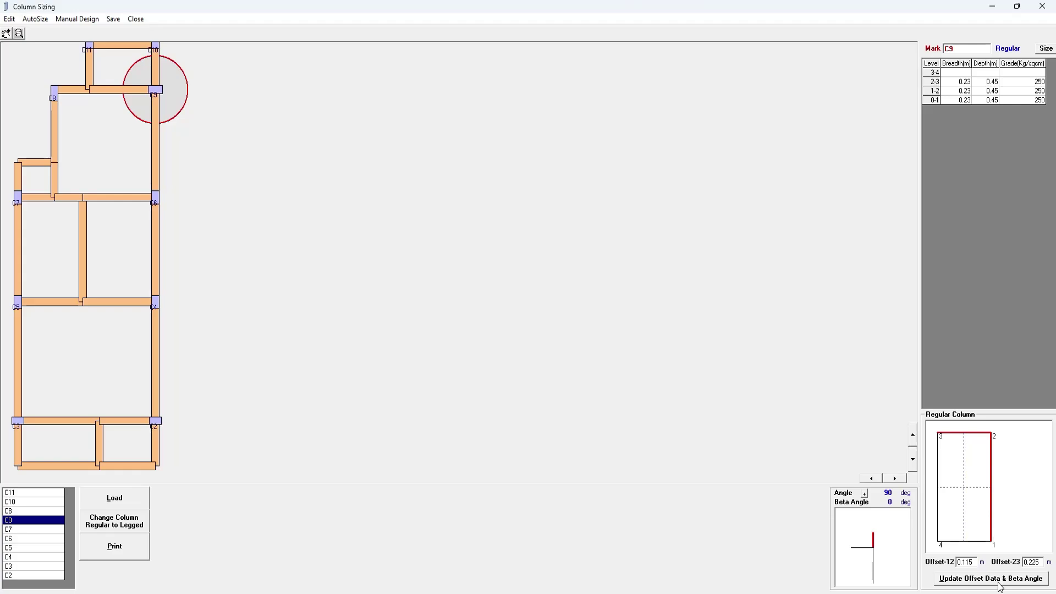
click(999, 580)
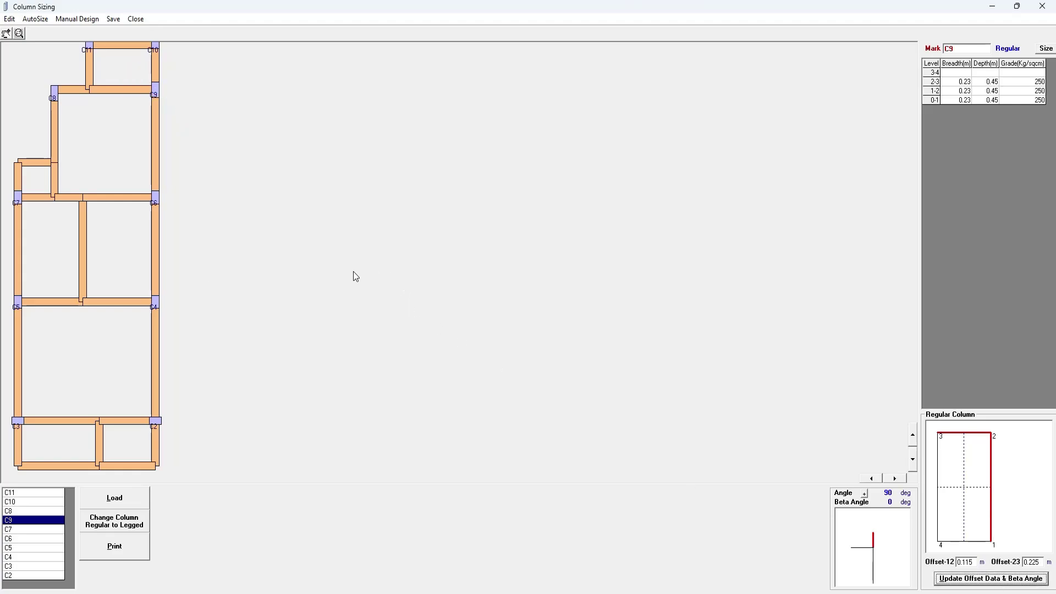
Orient column C3 at 270 degrees with beta angle 180, and update its offset data using side 1-2
click(17, 422)
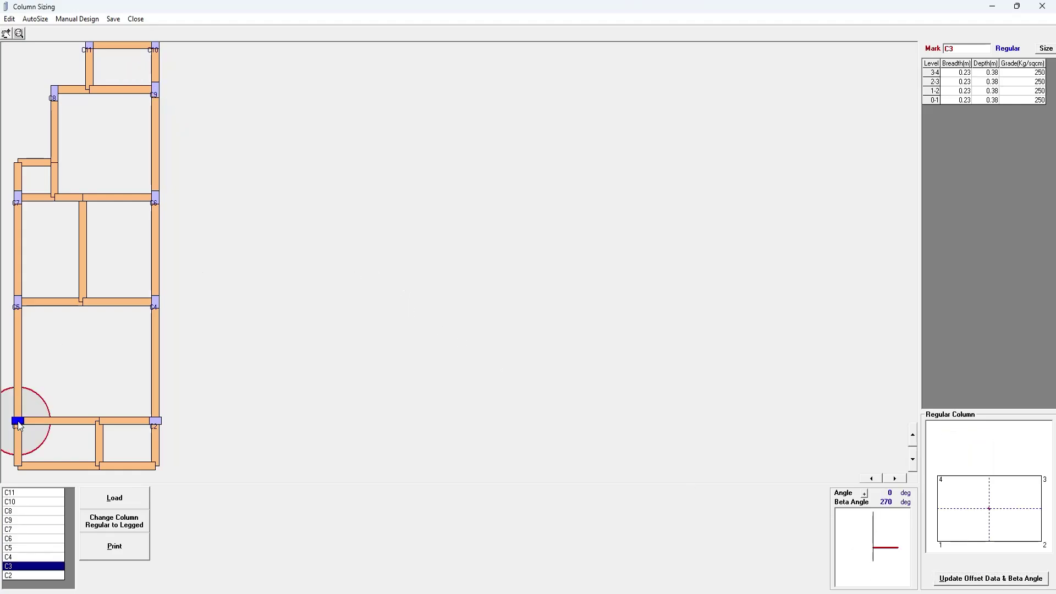
click(874, 554)
click(938, 505)
click(957, 576)
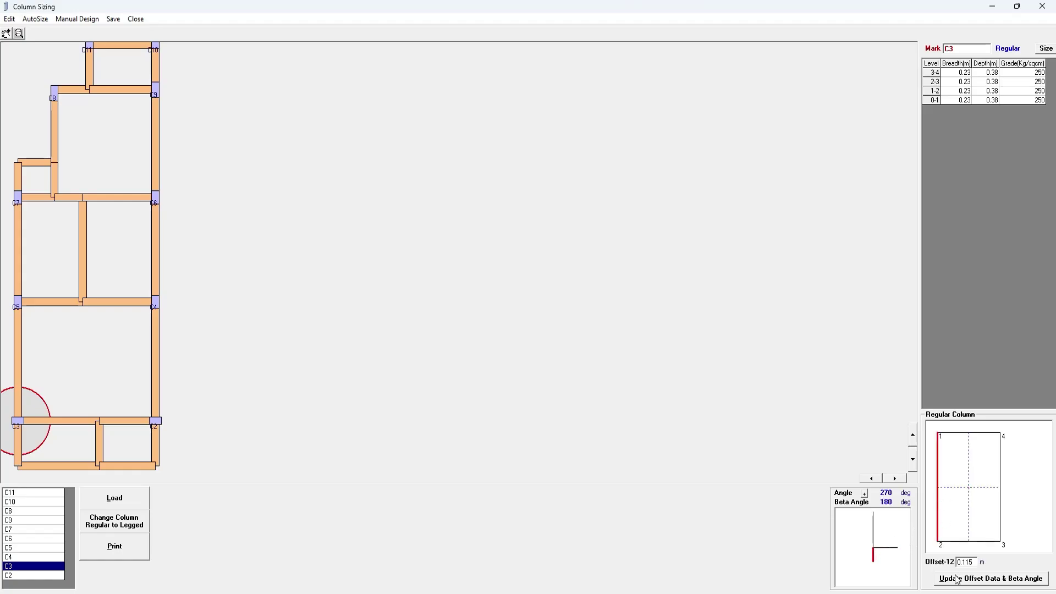
Orient column C2 at 270 degrees with beta angle 180, and update its offset data using side 3-4
click(155, 421)
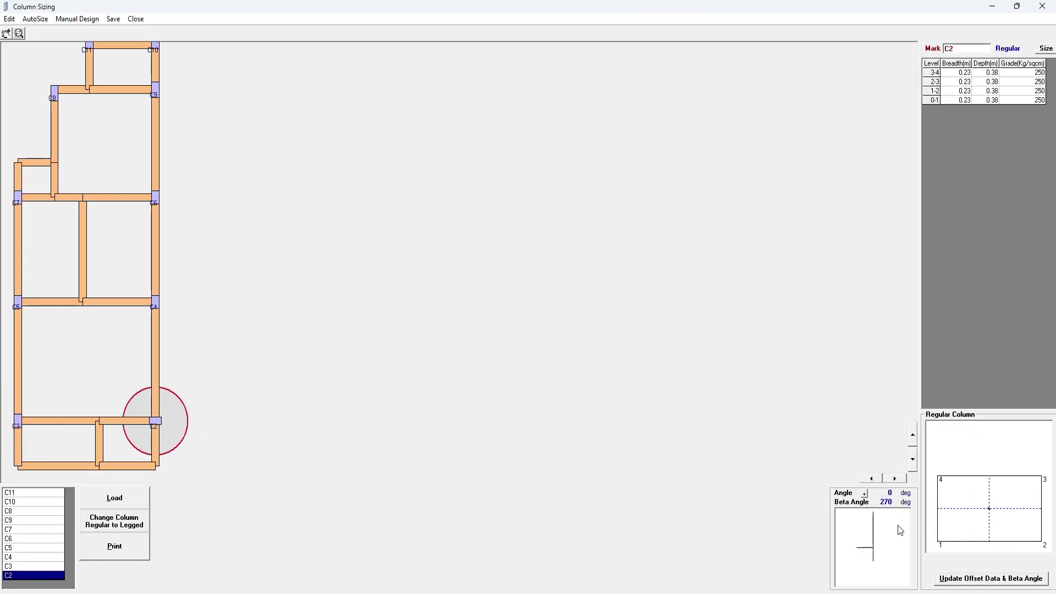
click(873, 554)
click(1000, 479)
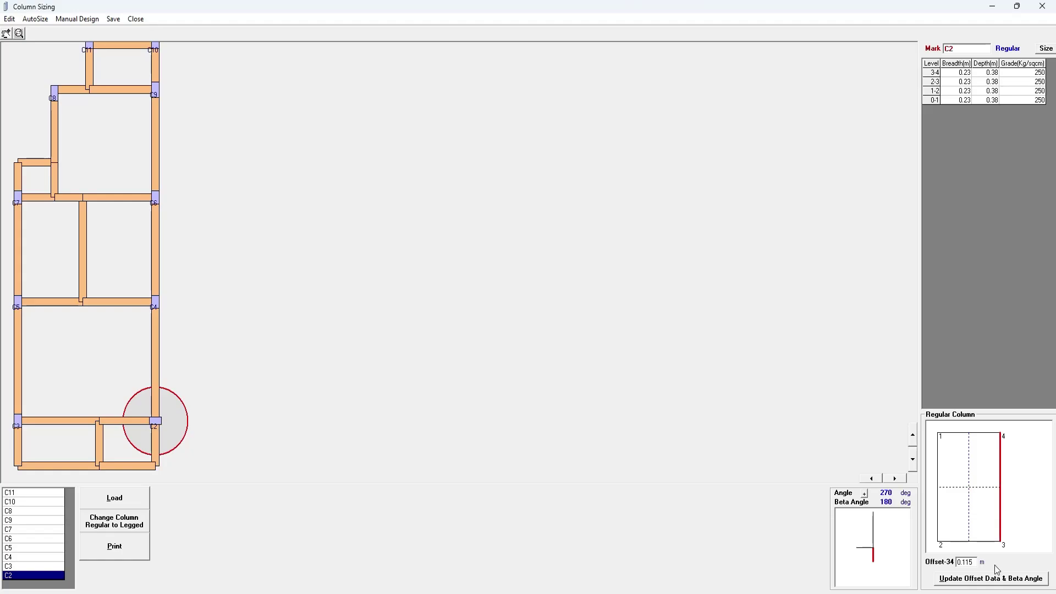
click(990, 578)
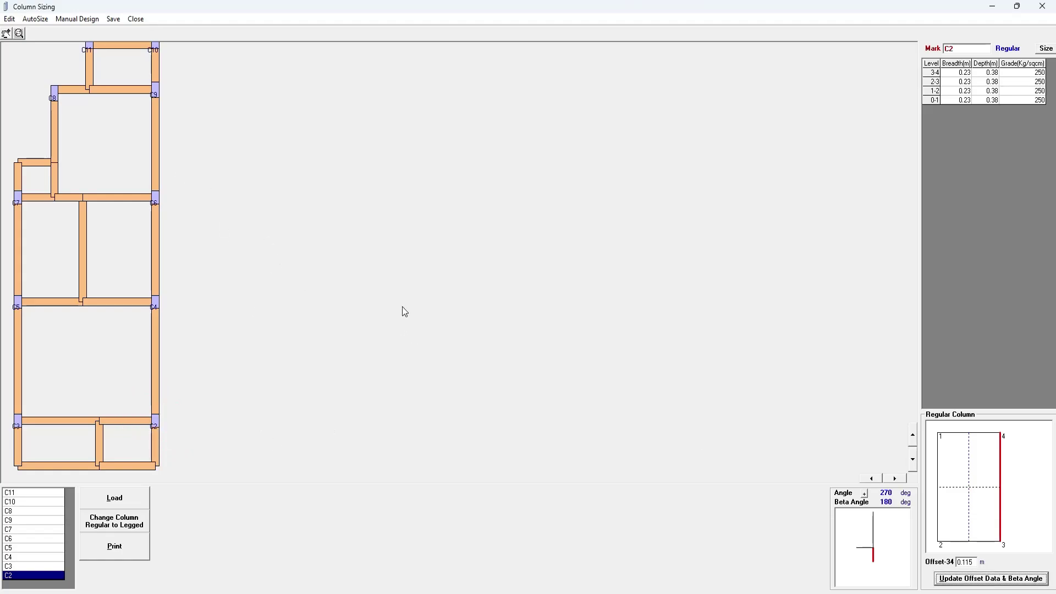
View the autosize settings for regular columns, then close Column Sizing to return to the frame plan
click(35, 19)
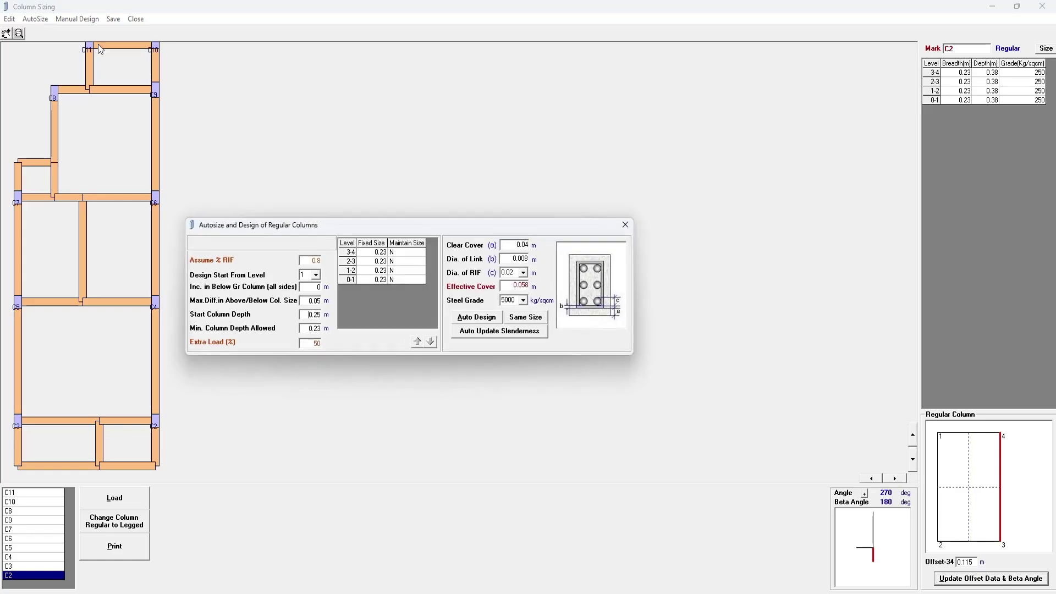
click(631, 220)
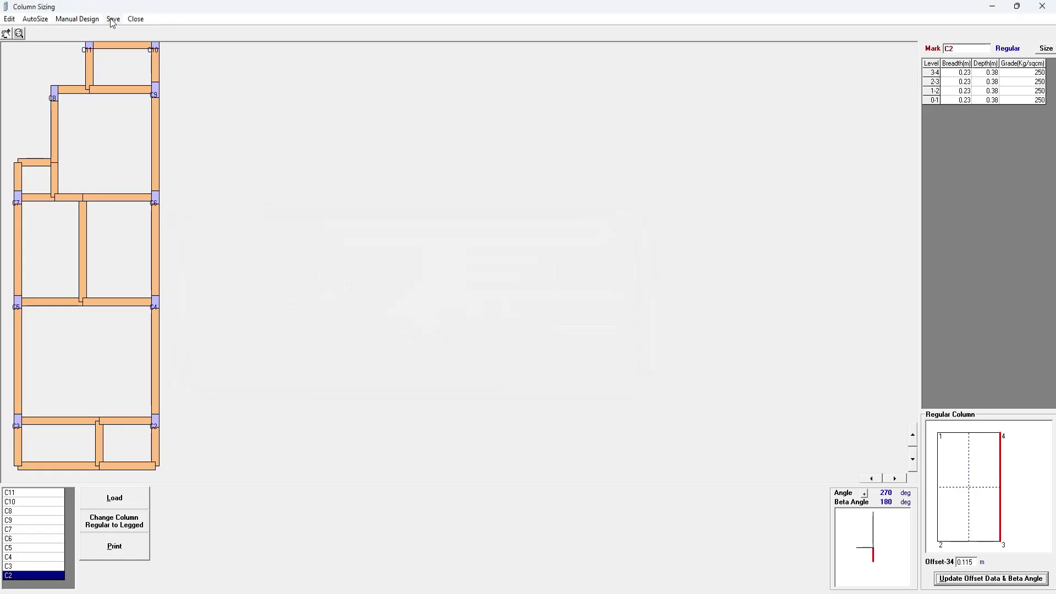
click(135, 20)
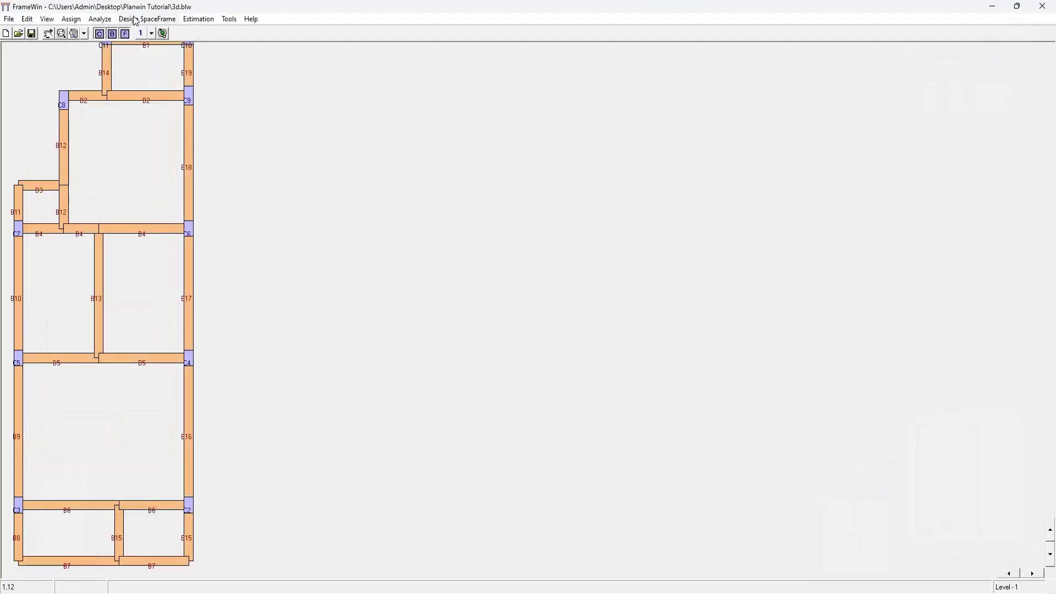
Start the footing estimation with soil type Hard Murram and PCC grade M 100
click(198, 19)
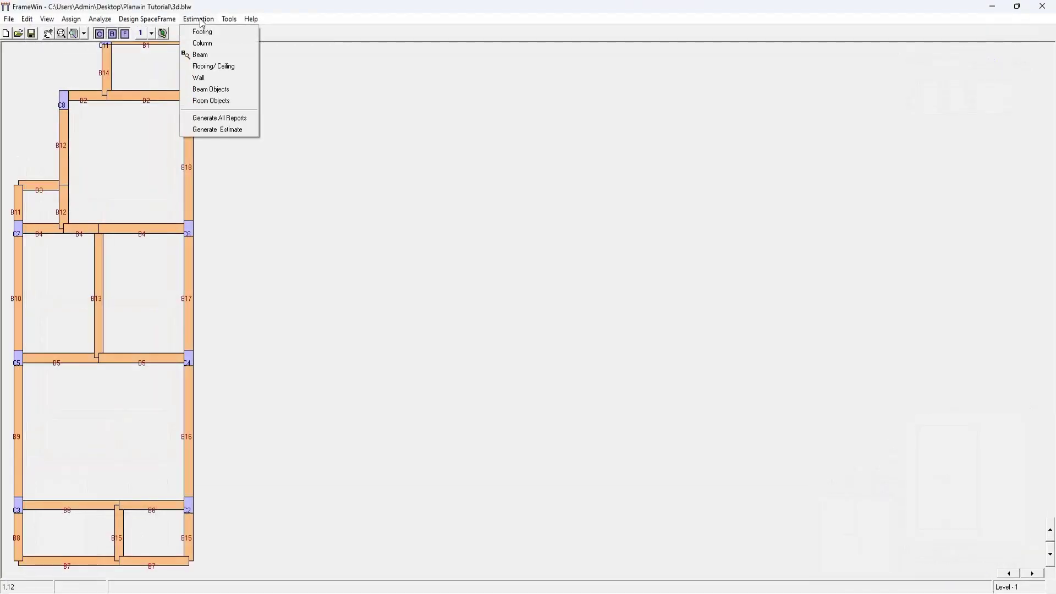
click(204, 32)
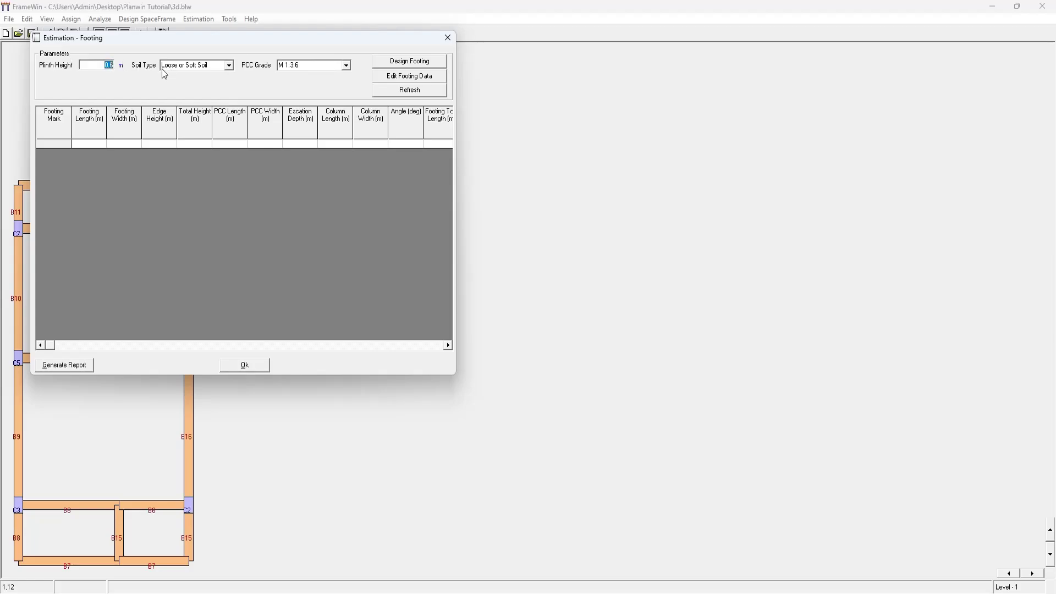
click(229, 66)
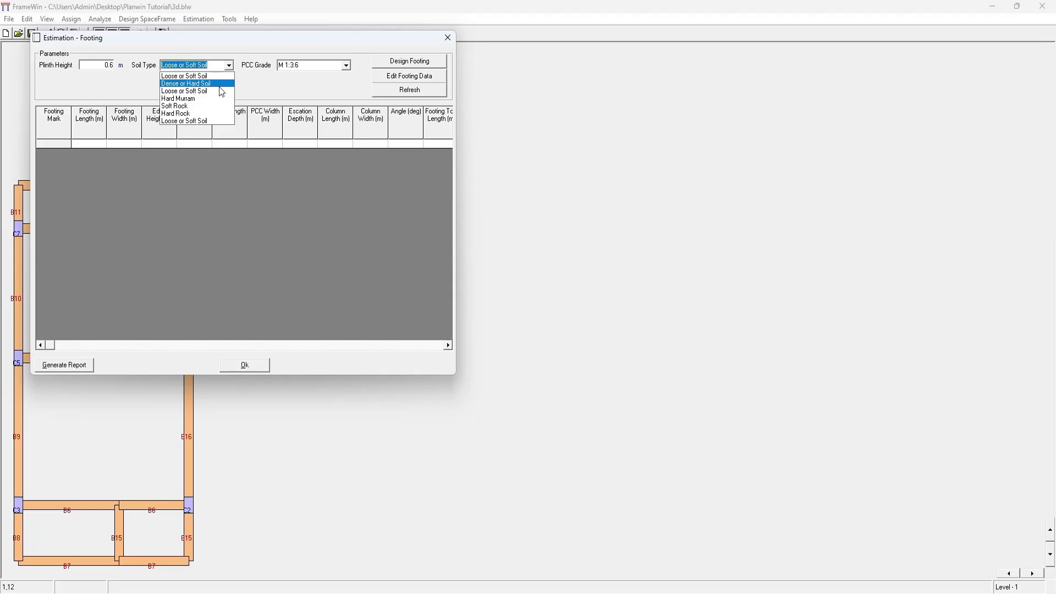
click(209, 98)
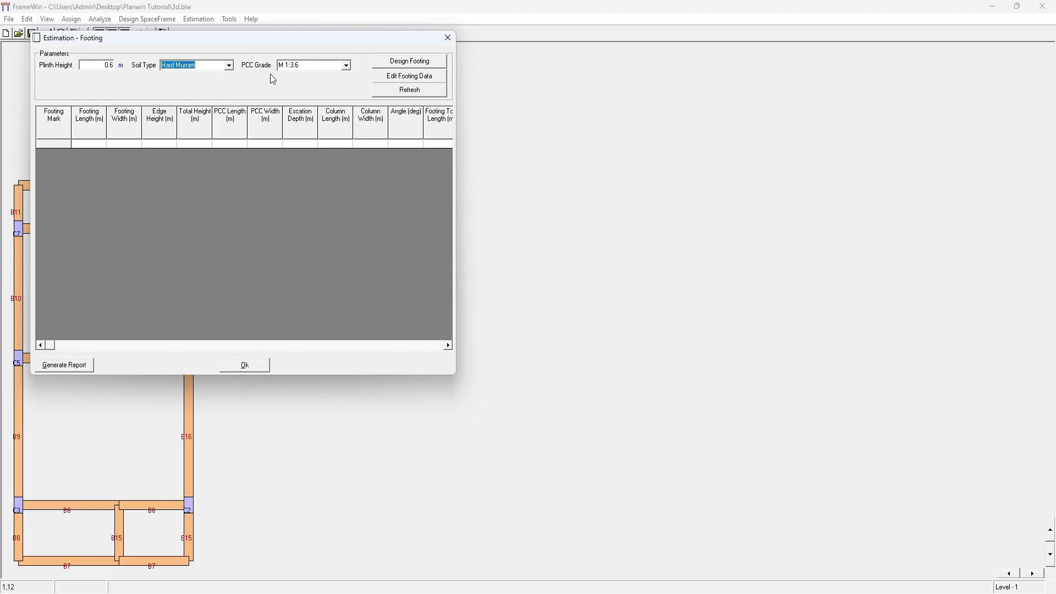
click(346, 66)
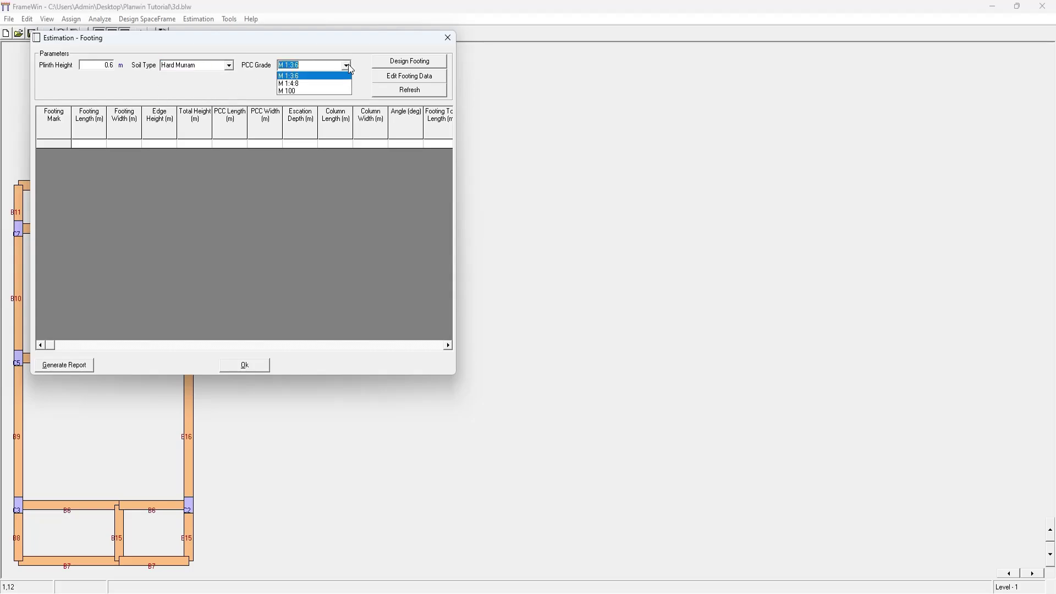
click(335, 92)
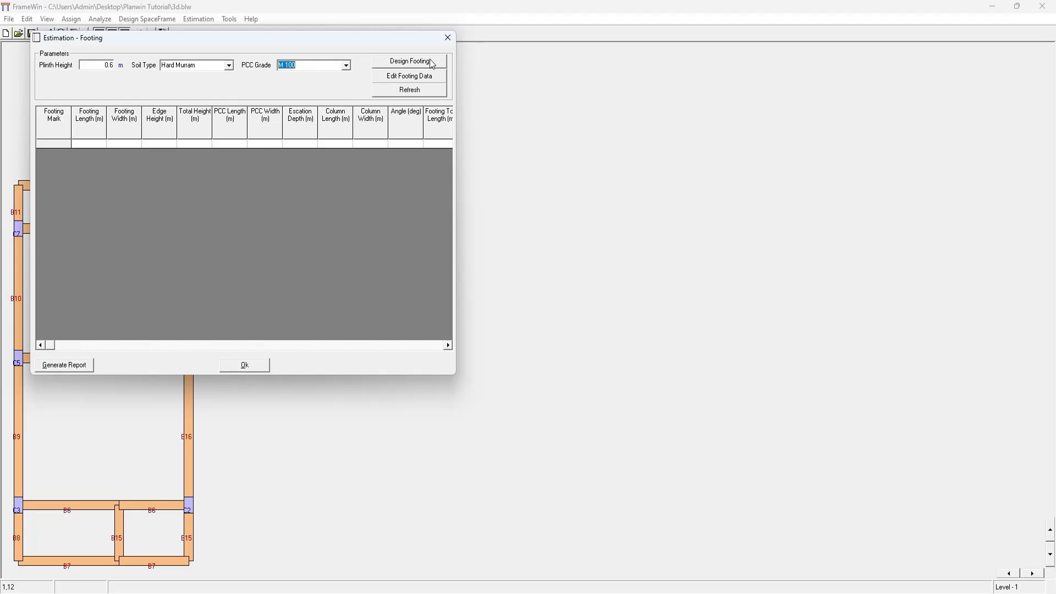
Design the columns' footings as pad footings with SBC 150 Kn/sqm, FCK 250 Kg/sqcm and a new FST value
click(432, 64)
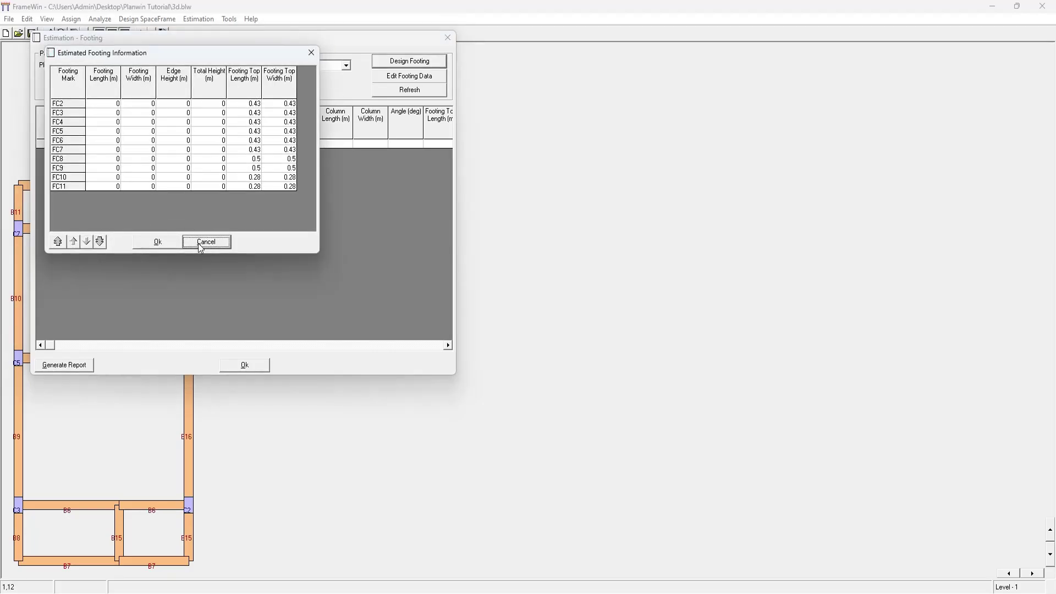
click(157, 242)
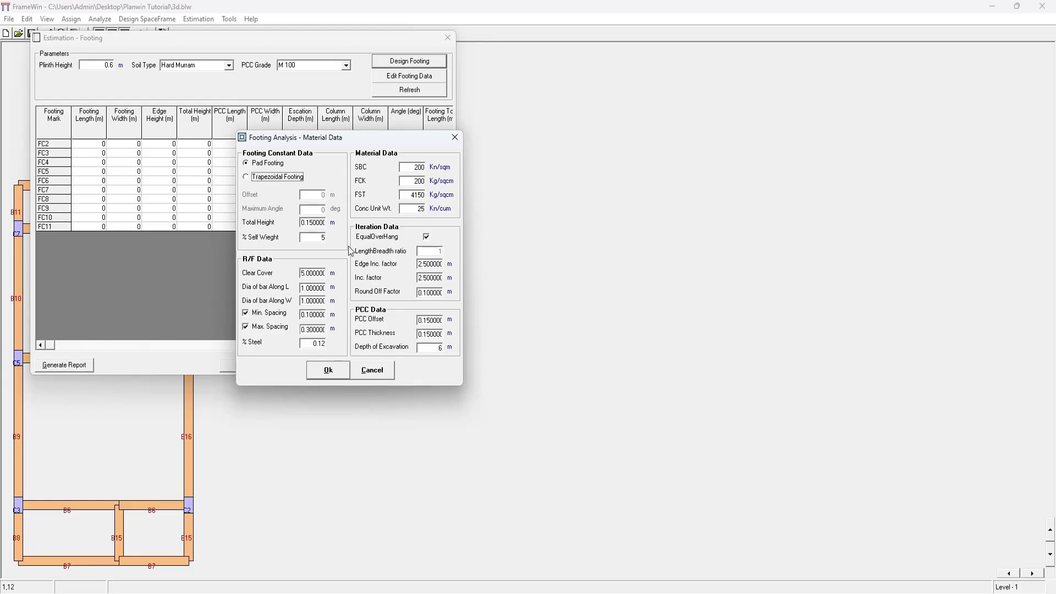
click(275, 168)
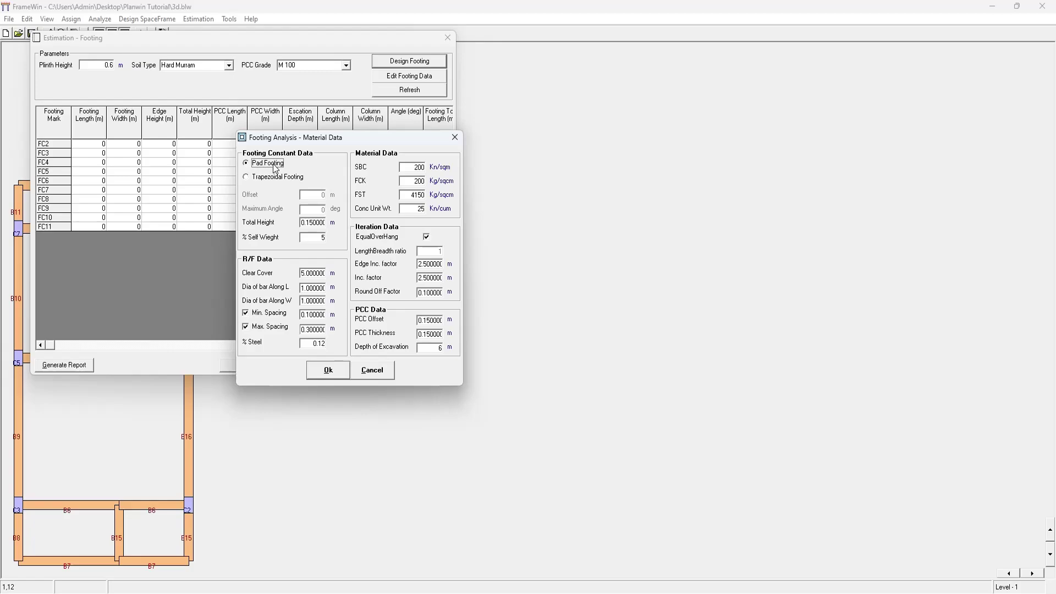
click(317, 224)
drag(405, 167, 428, 167)
text(150)
double_click(412, 183)
text(250)
double_click(413, 195)
text(5)
click(328, 370)
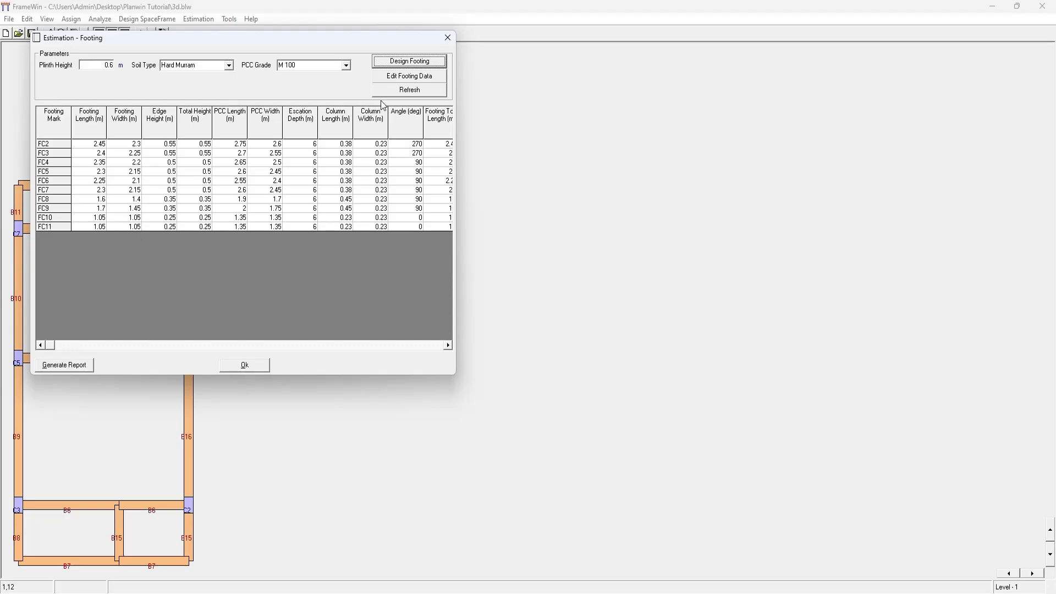
Accept the estimated footing data and generate the footing report, overwriting 3d-FOOTING.xlsx
click(407, 76)
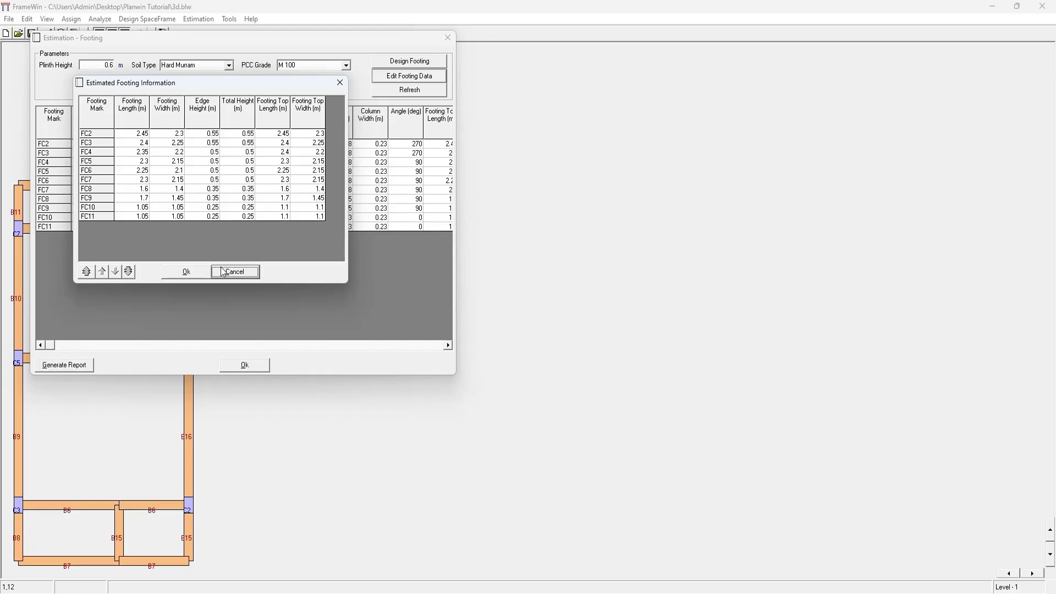
click(196, 274)
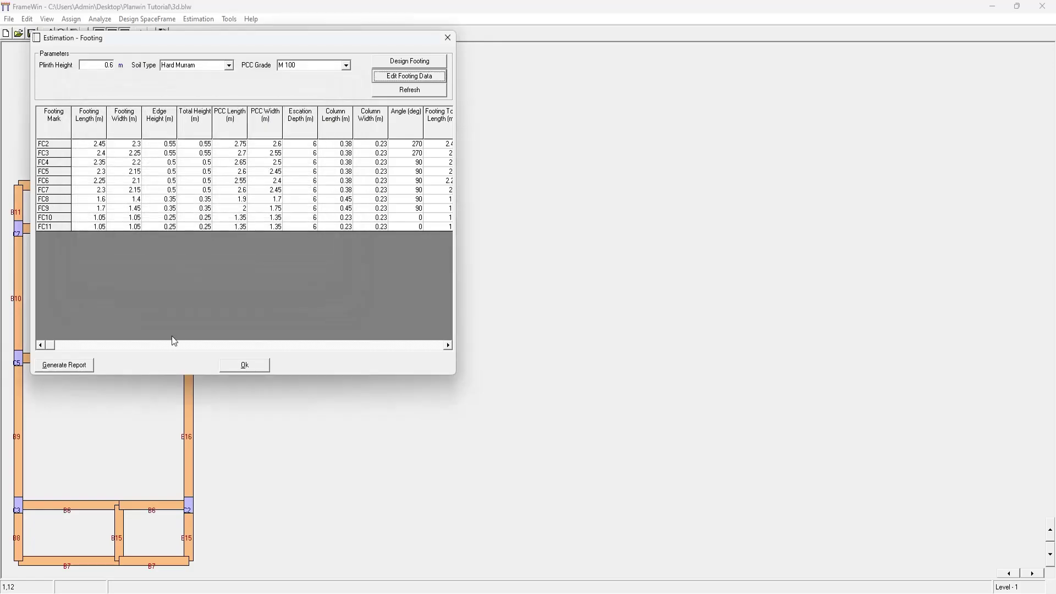
click(66, 365)
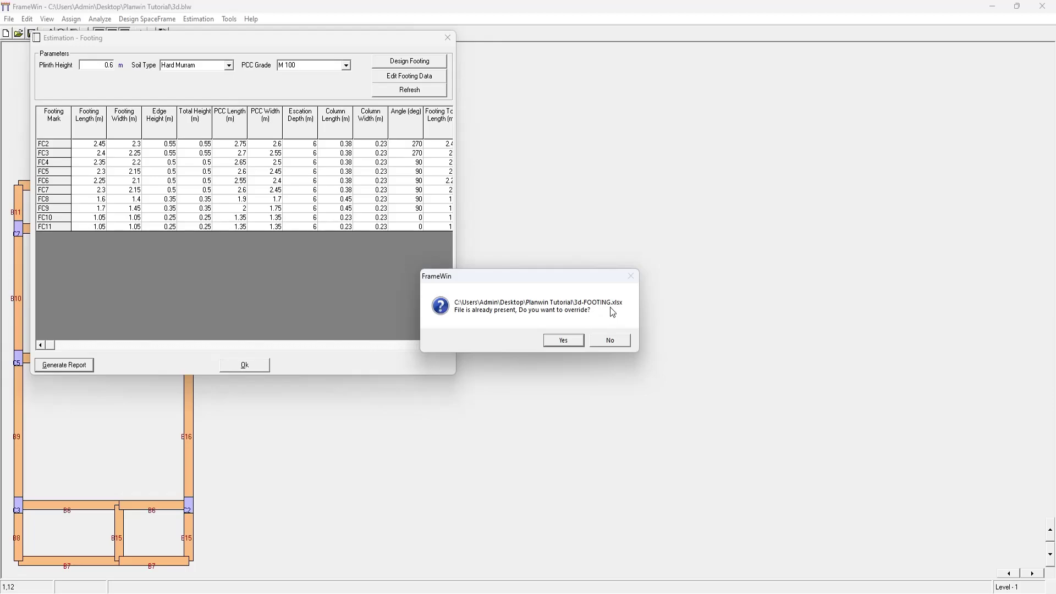
click(564, 341)
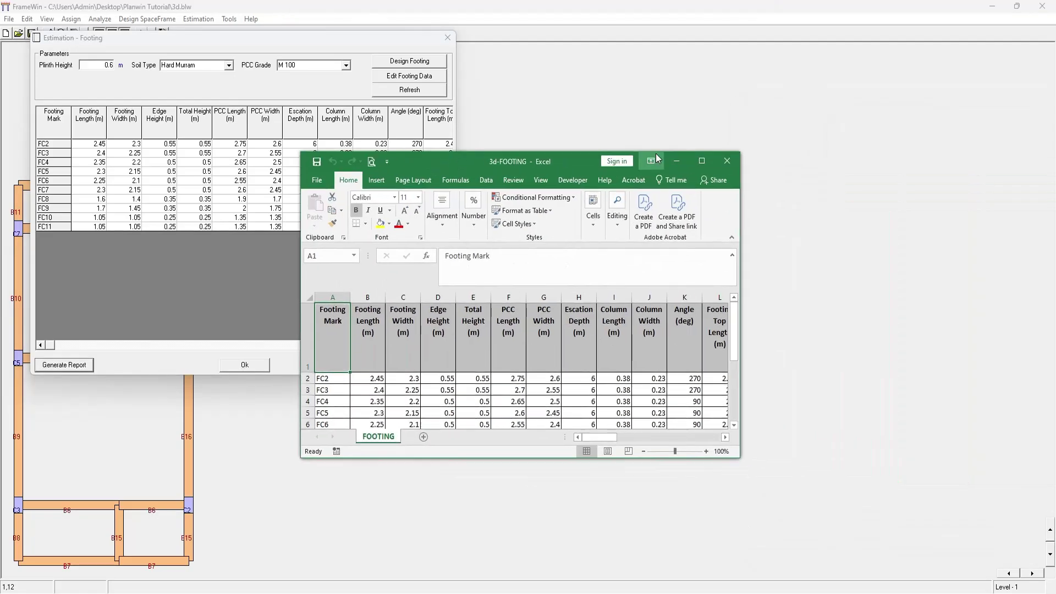
Review the footing report at full size in Excel, close it, and accept the footing estimation in FrameWin
click(702, 161)
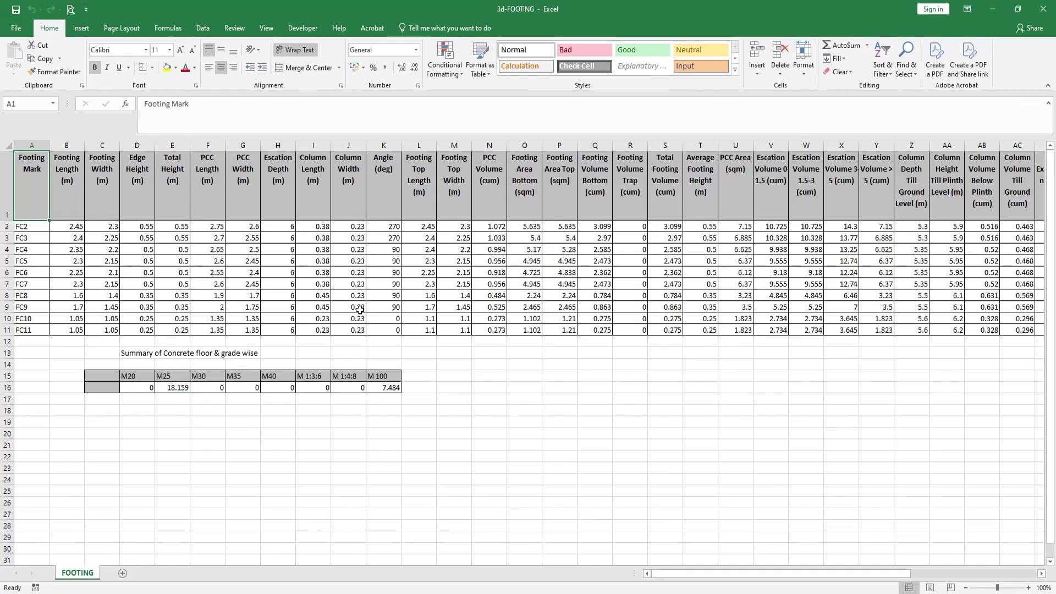
click(1044, 9)
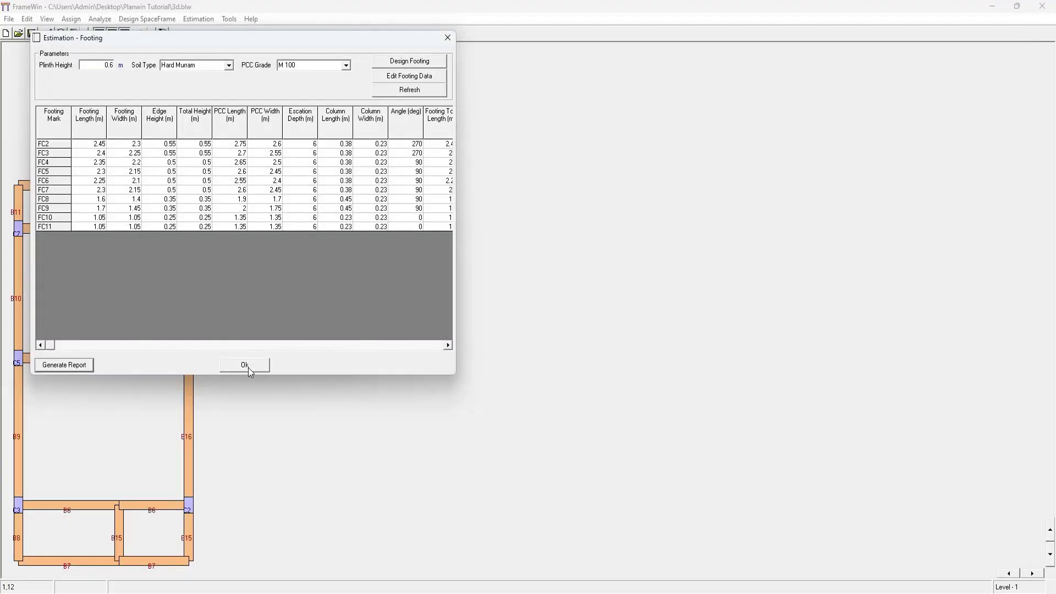
click(245, 365)
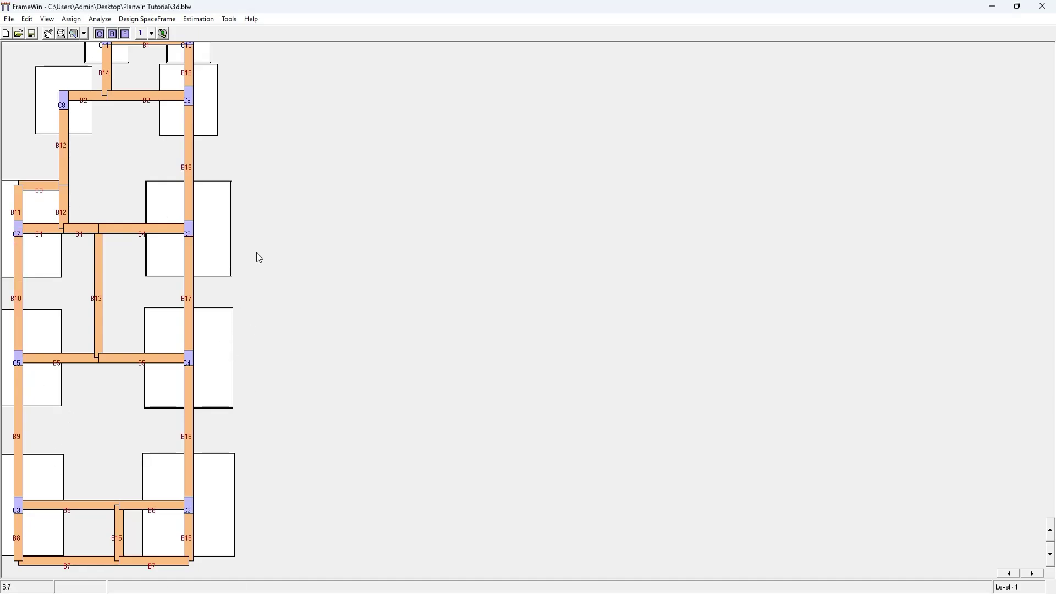
Open the column estimation and examine each column's dimensions, loads and reinforcement across the whole table
click(207, 20)
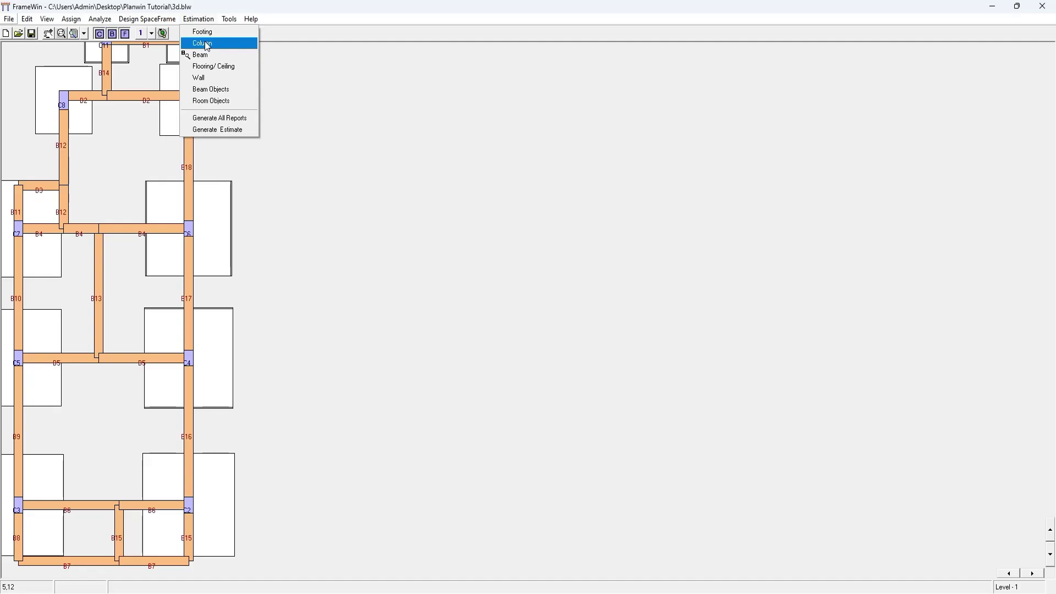
click(207, 44)
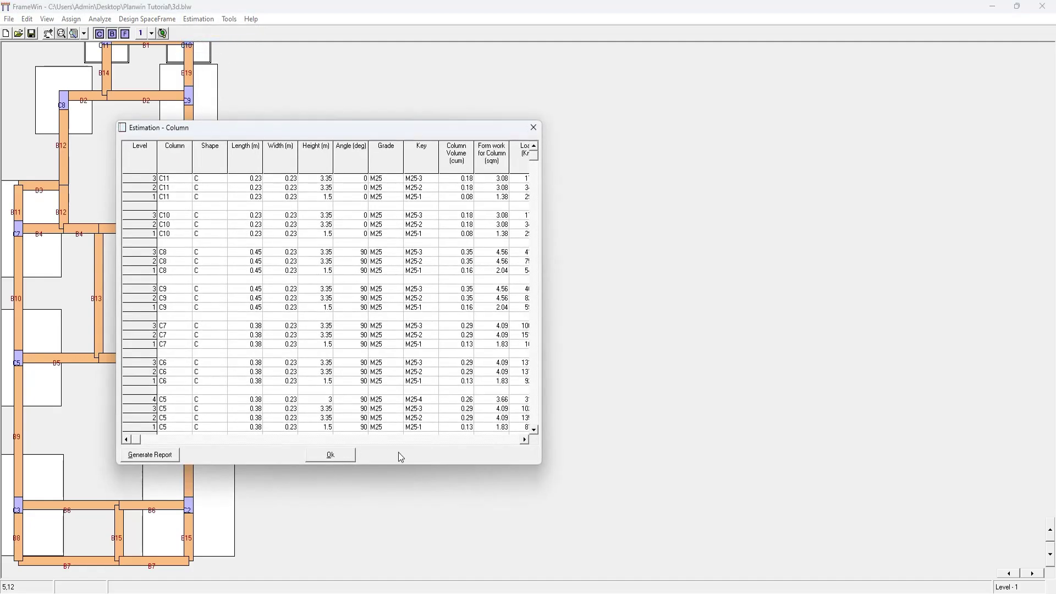
click(525, 439)
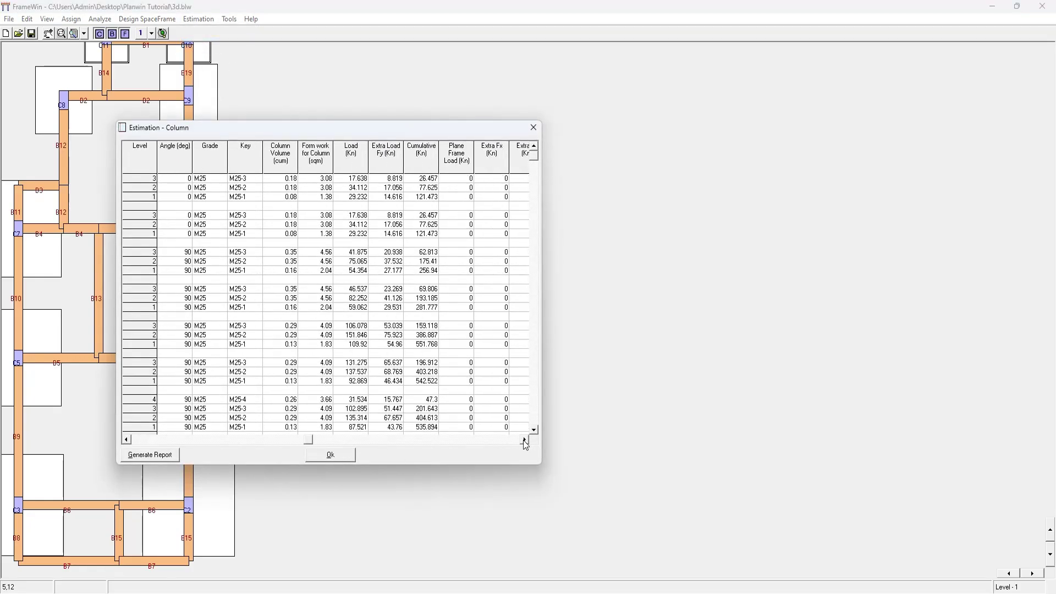
click(524, 439)
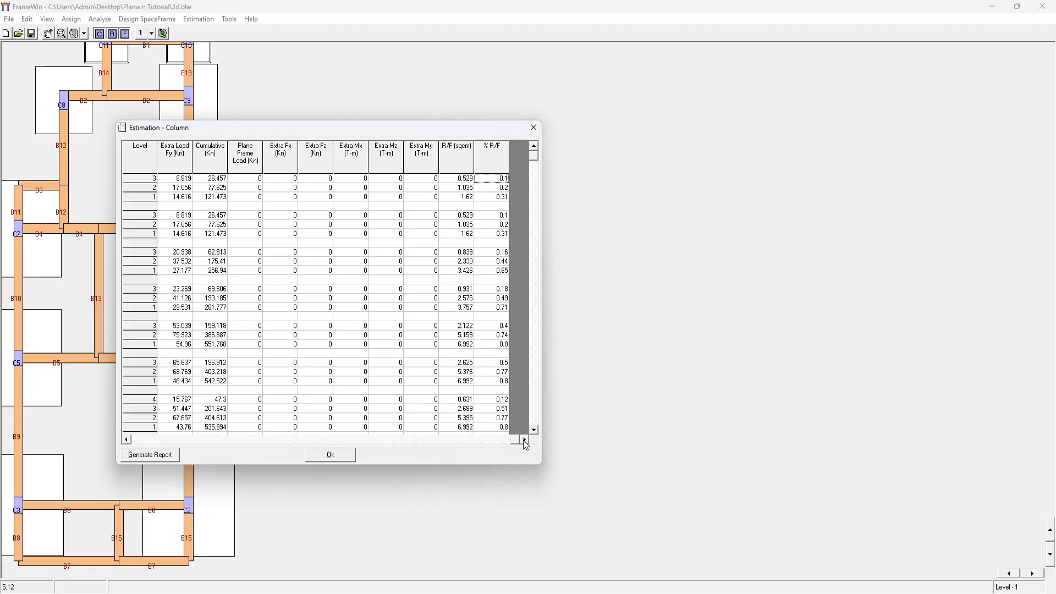
Generate the column report, overwriting 3d-COLUMN.xlsx, and accept the column estimation after viewing the report at full size in Excel
click(146, 459)
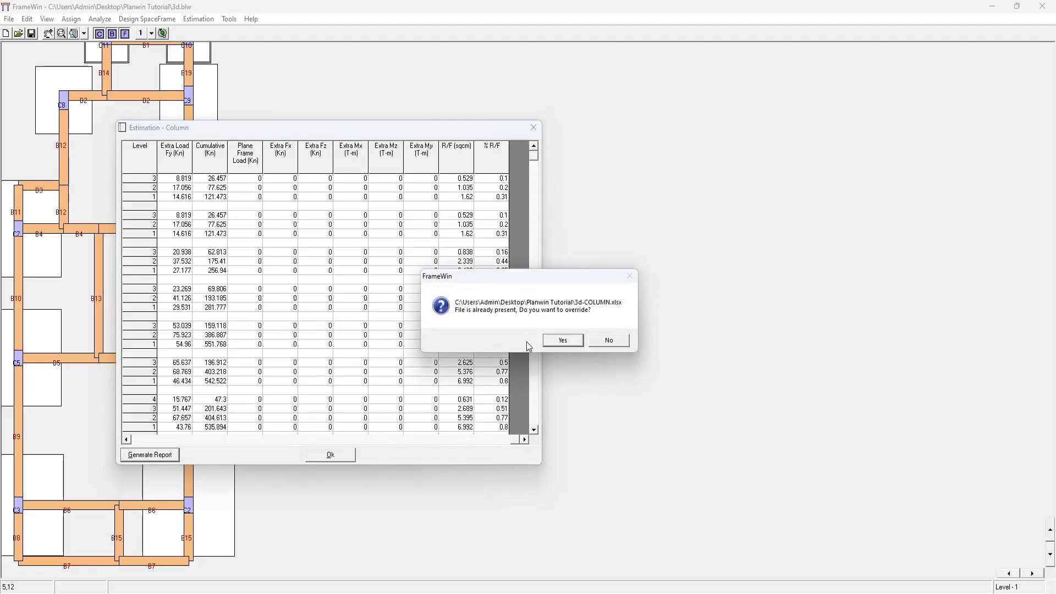
click(562, 340)
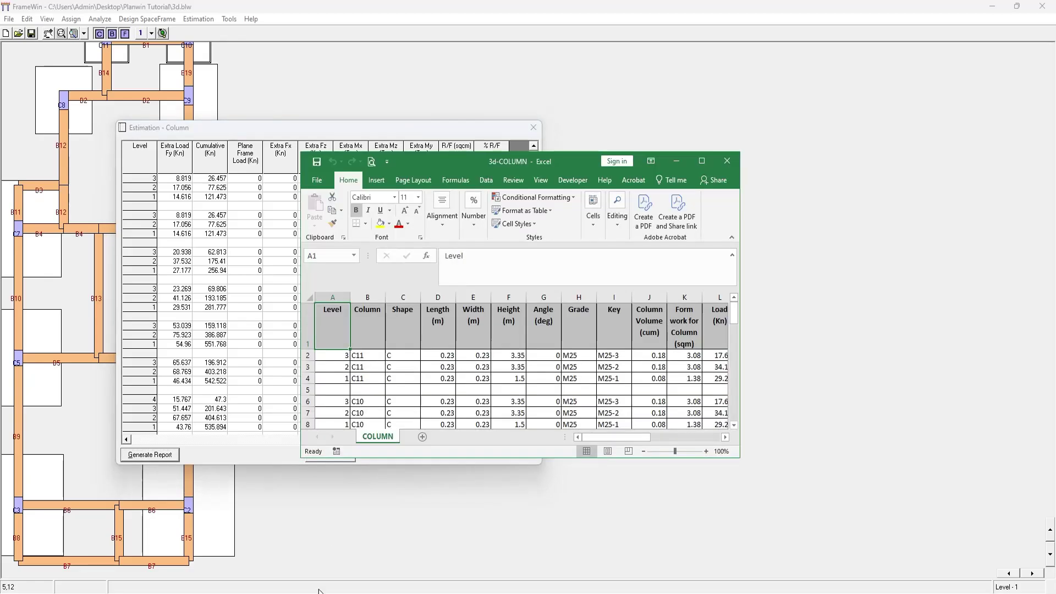
click(701, 161)
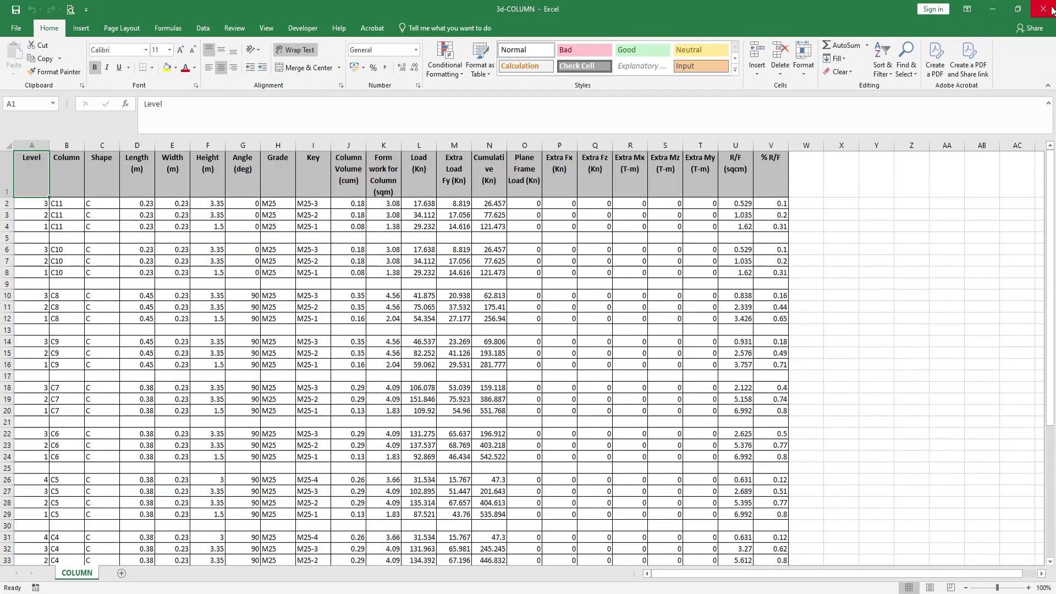
click(1044, 9)
click(330, 454)
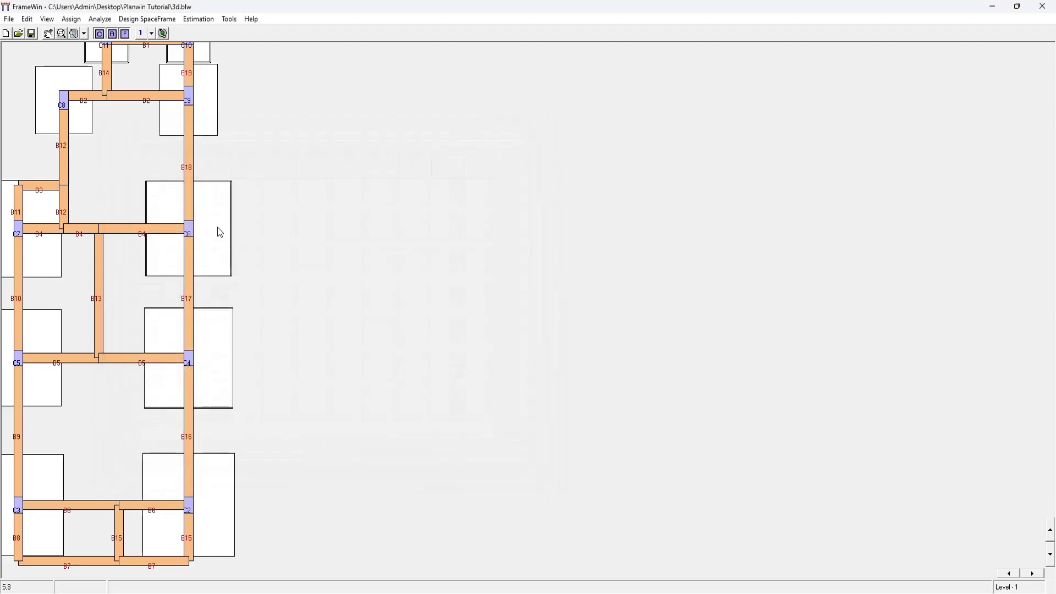
Open the beam estimation and examine the beams' dimensions, steel areas, stirrups, volumes and form work across the whole table
click(204, 21)
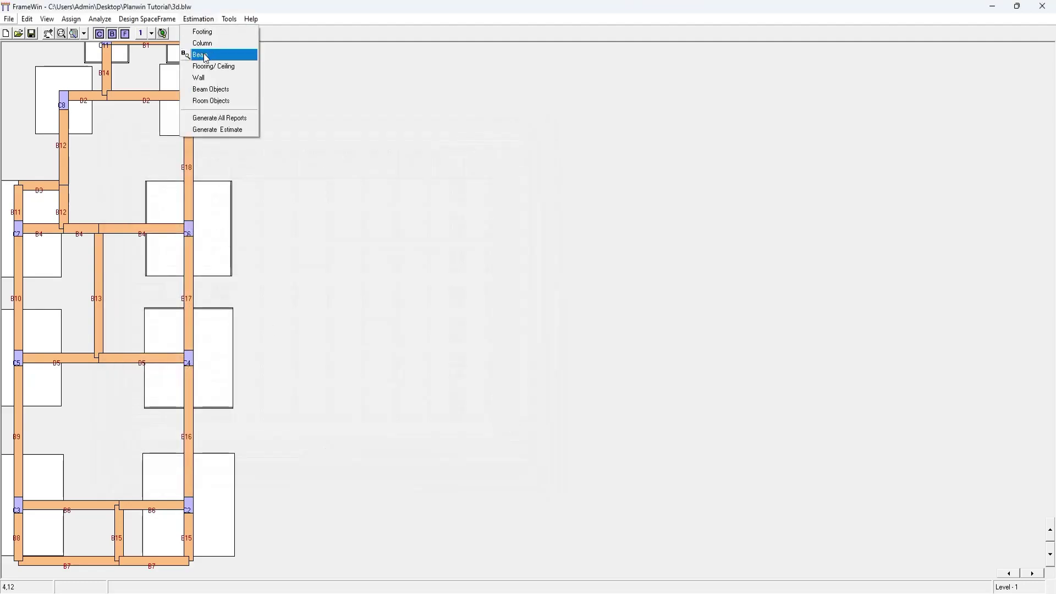
click(206, 56)
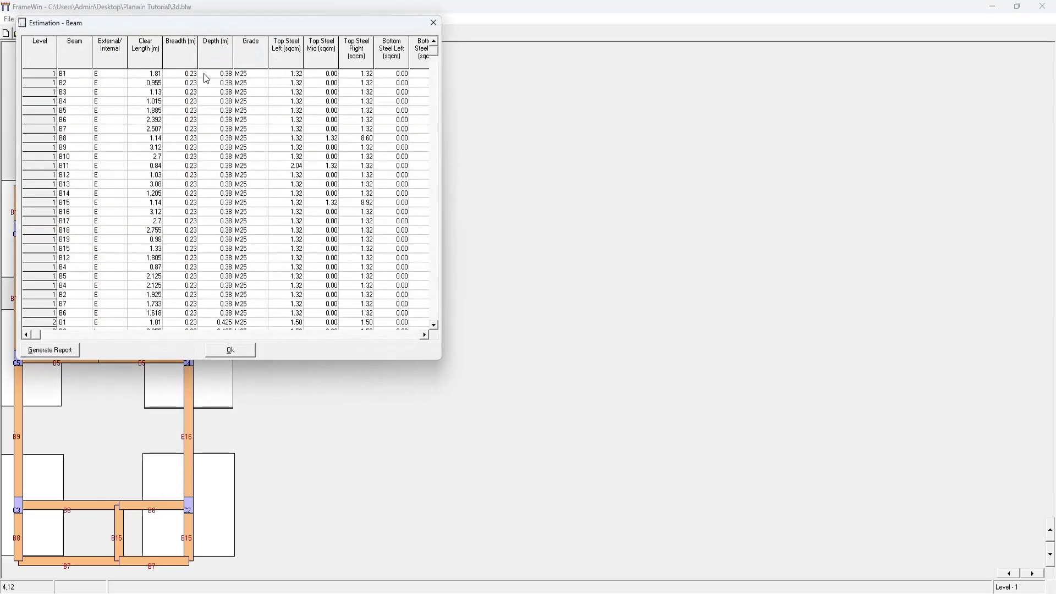
click(424, 334)
click(424, 334)
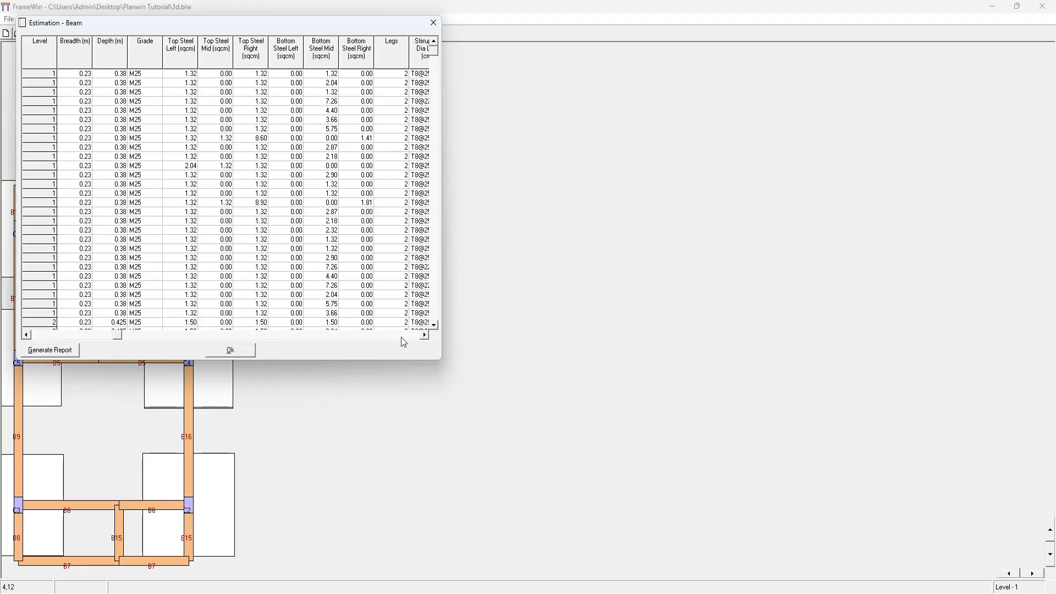
click(425, 335)
click(425, 335)
click(424, 335)
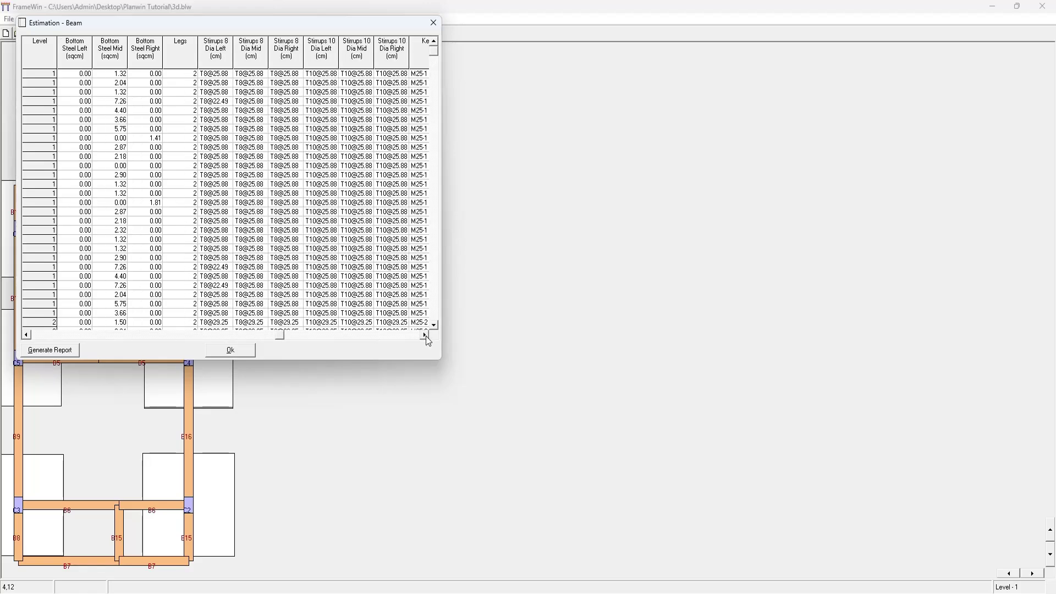
click(425, 335)
click(425, 335)
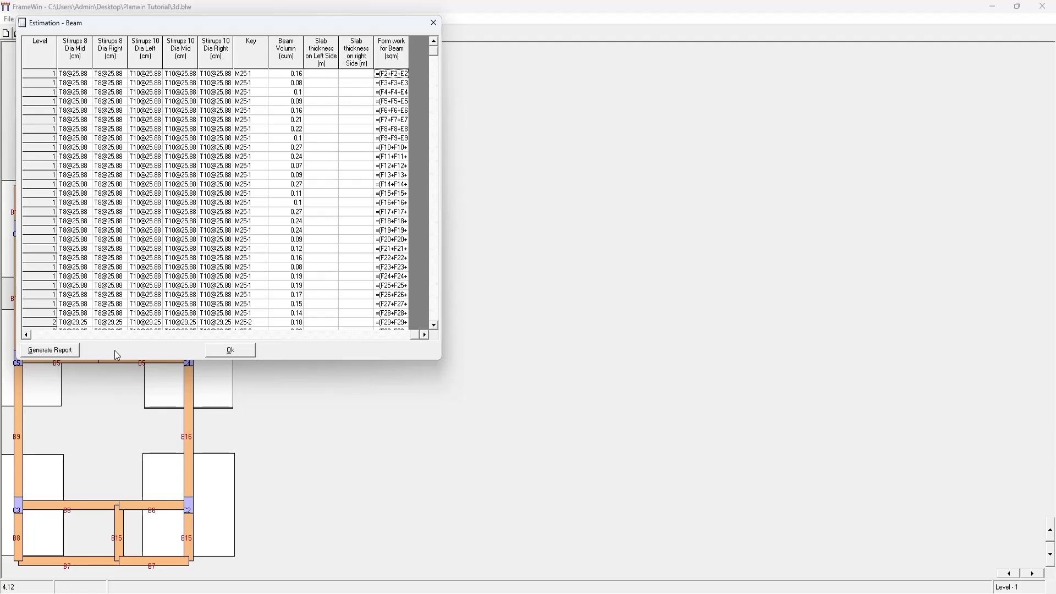
Generate the beam estimation report and bring up the 3d-BEAM workbook in Excel
click(50, 350)
click(557, 341)
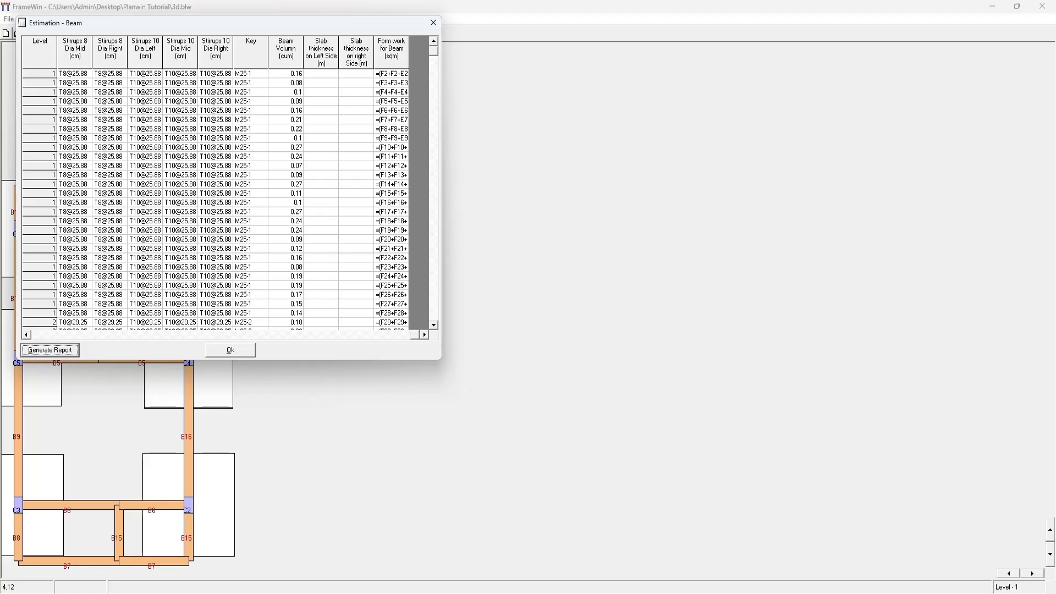
click(312, 561)
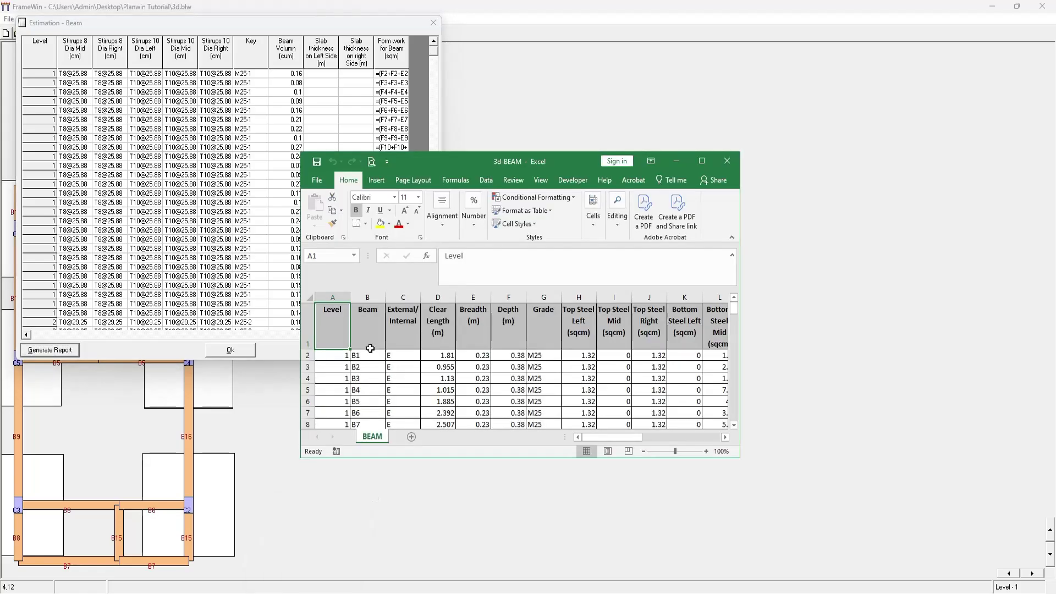
Review the beam report down to its floor and grade-wise concrete summary, close it, and accept the beam estimation in FrameWin
click(702, 161)
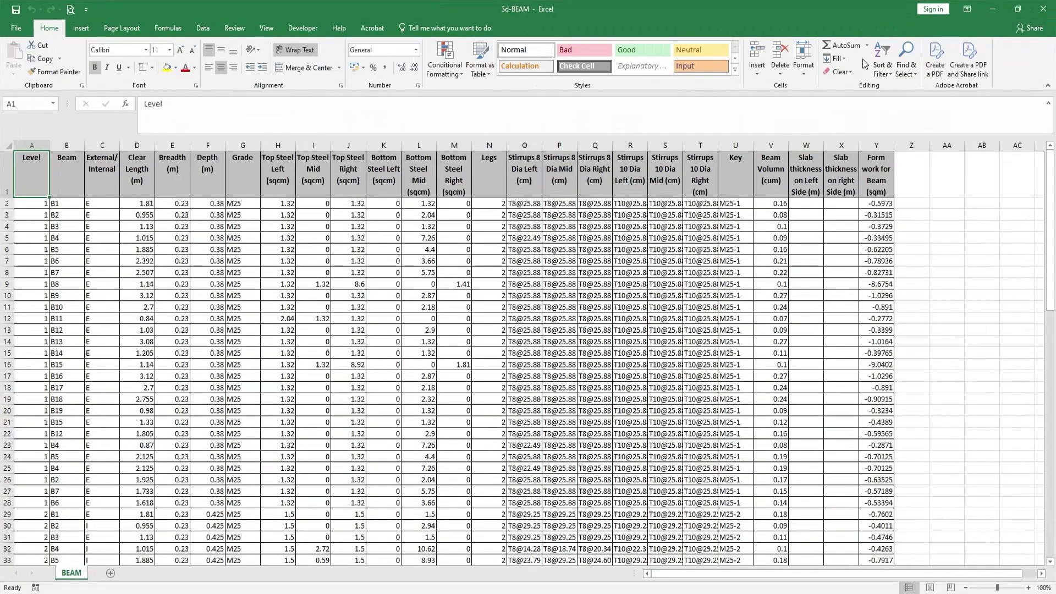
scroll(37, 353, down, 20)
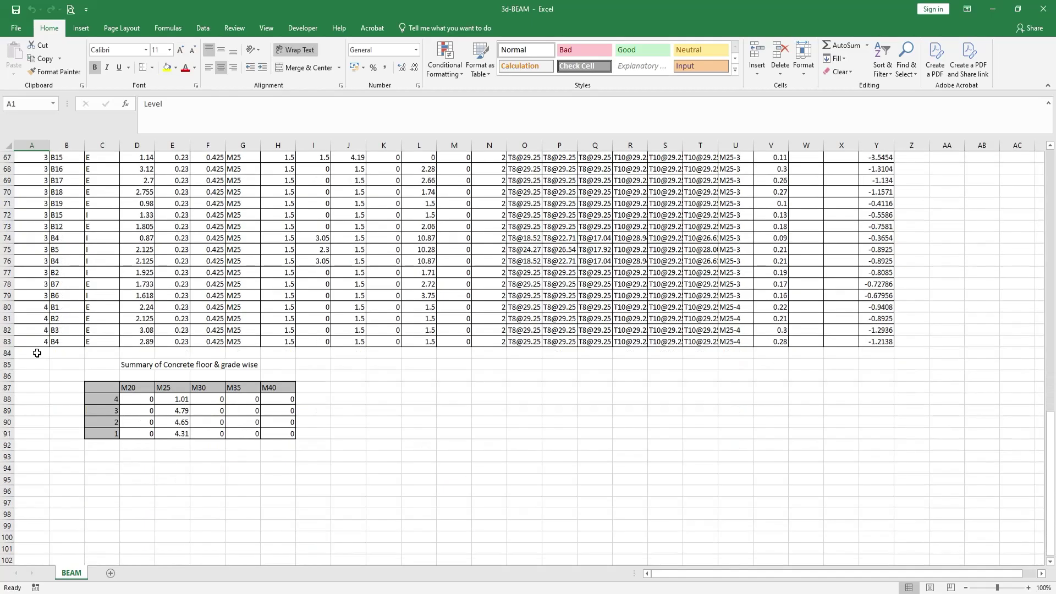
scroll(37, 353, up, 20)
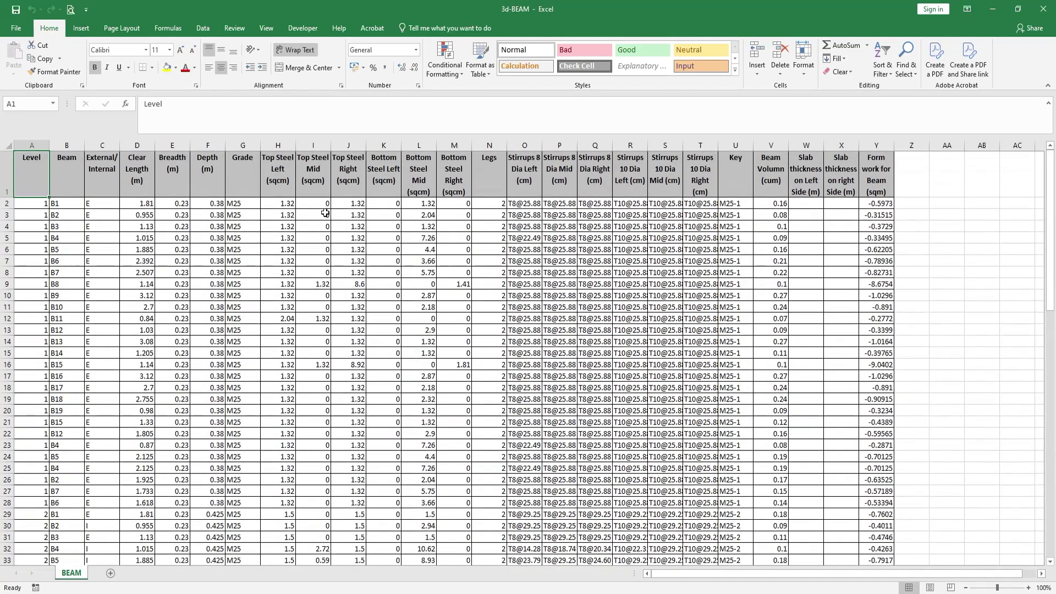
click(1043, 9)
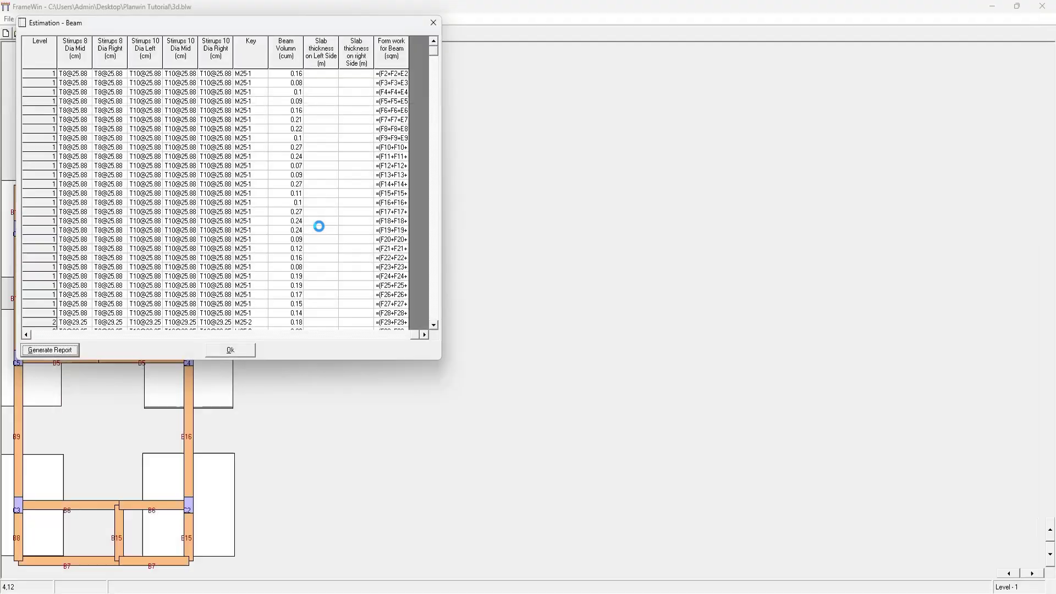
click(245, 351)
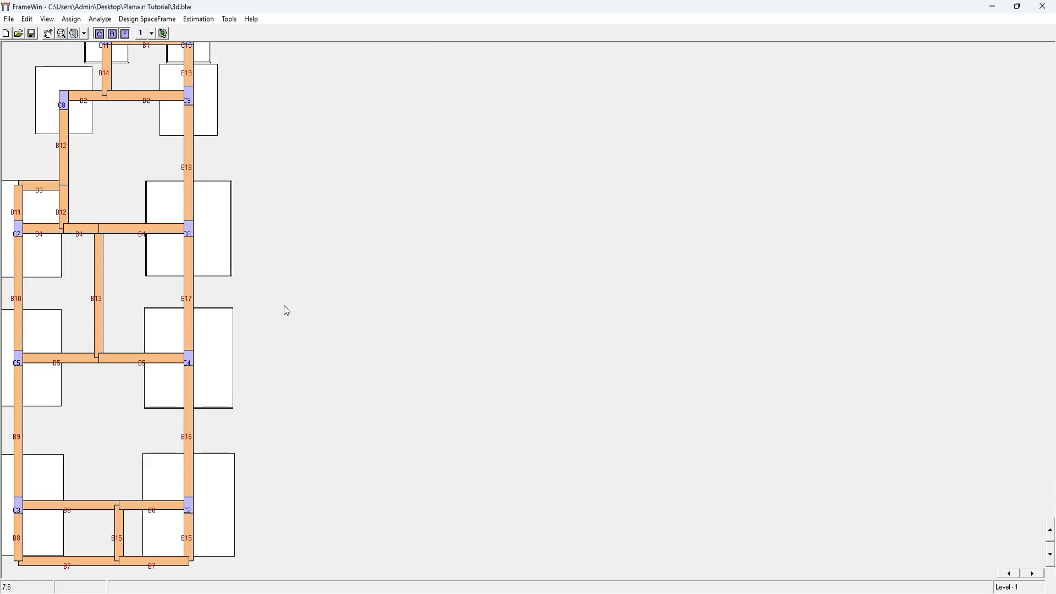